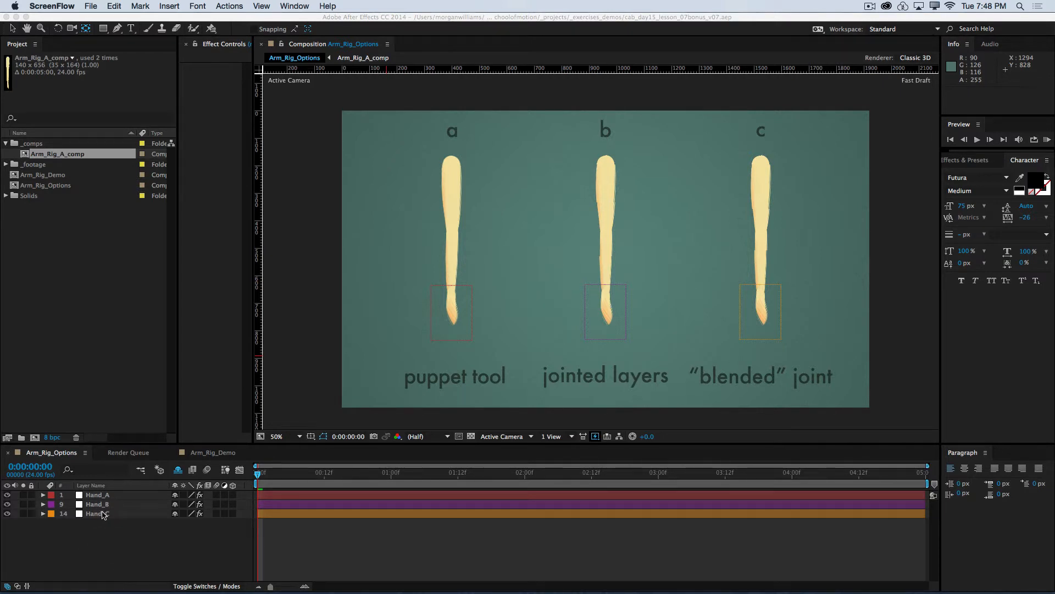
{"action": "left_click", "coordinate": [477, 239]}
{"action": "mouse_move", "coordinate": [550, 175]}
{"action": "left_mouse_down"}
{"action": "mouse_move", "coordinate": [395, 231]}
{"action": "mouse_move", "coordinate": [402, 225]}
{"action": "left_mouse_up"}
{"action": "left_click_drag", "start_coordinate": [665, 159], "coordinate": [549, 213]}
{"action": "left_click", "coordinate": [6, 28]}
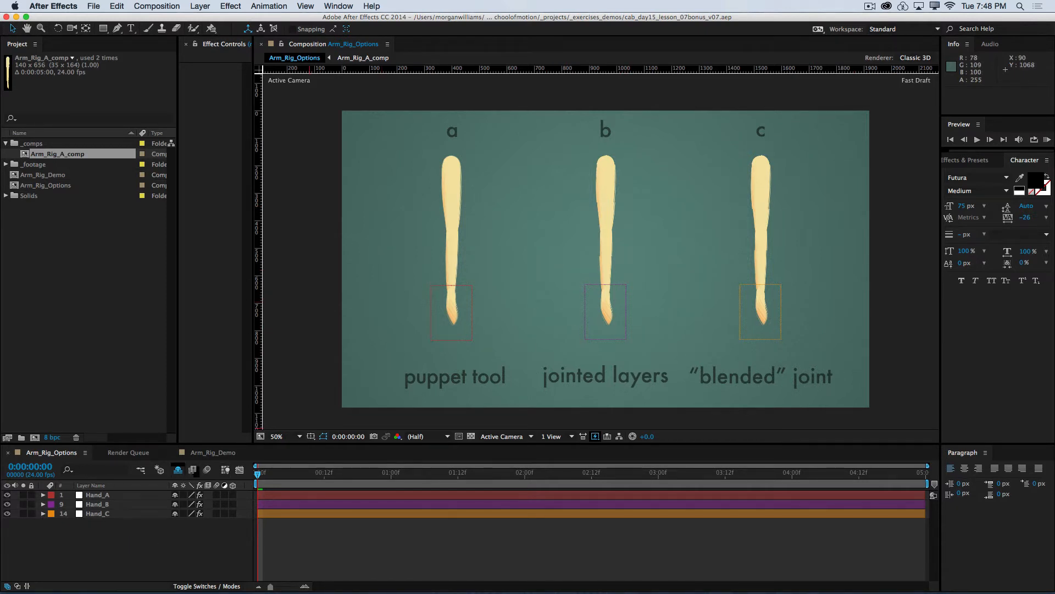
Step: Reveal the shy layers of the Arm_Rig_Options composition, and hide them again so only the hand controllers are listed
{"action": "left_click", "coordinate": [177, 470]}
{"action": "left_click", "coordinate": [177, 470]}
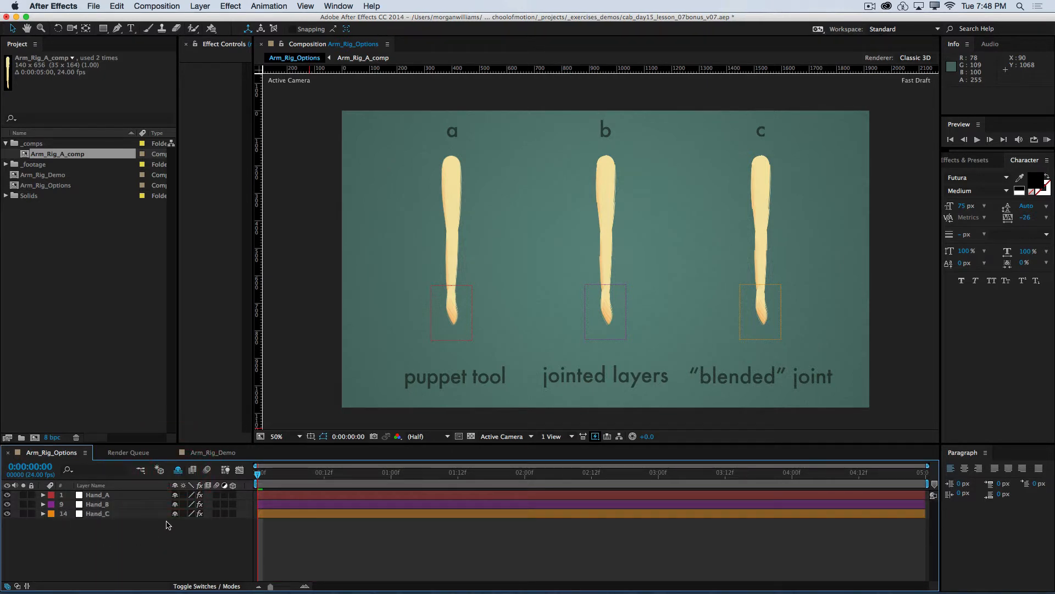
{"action": "left_click", "coordinate": [178, 470]}
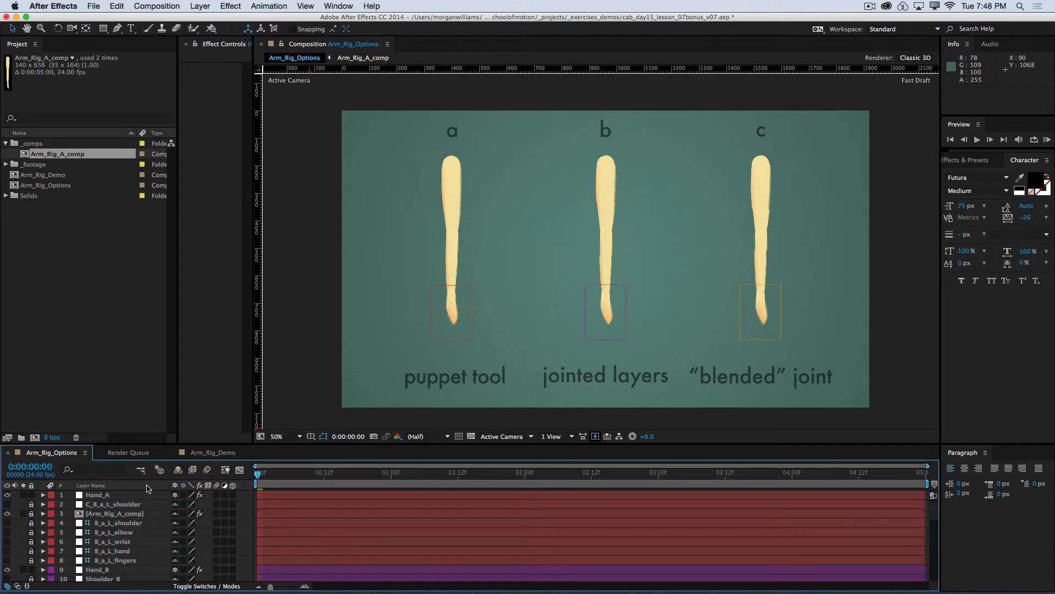
{"action": "left_click", "coordinate": [177, 470]}
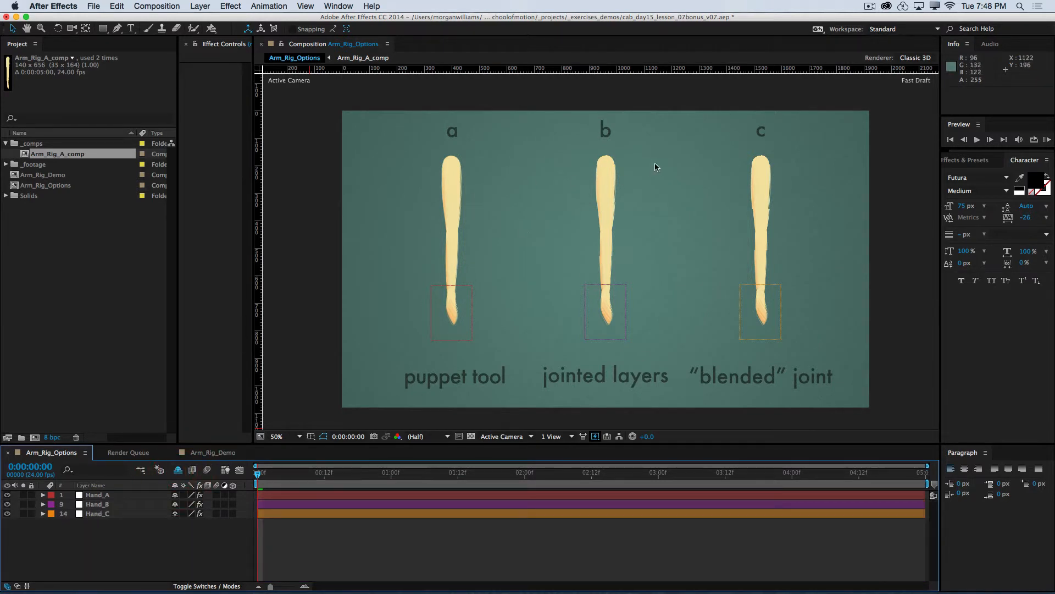
{"action": "left_click", "coordinate": [545, 252]}
{"action": "left_click_drag", "start_coordinate": [701, 293], "coordinate": [637, 331]}
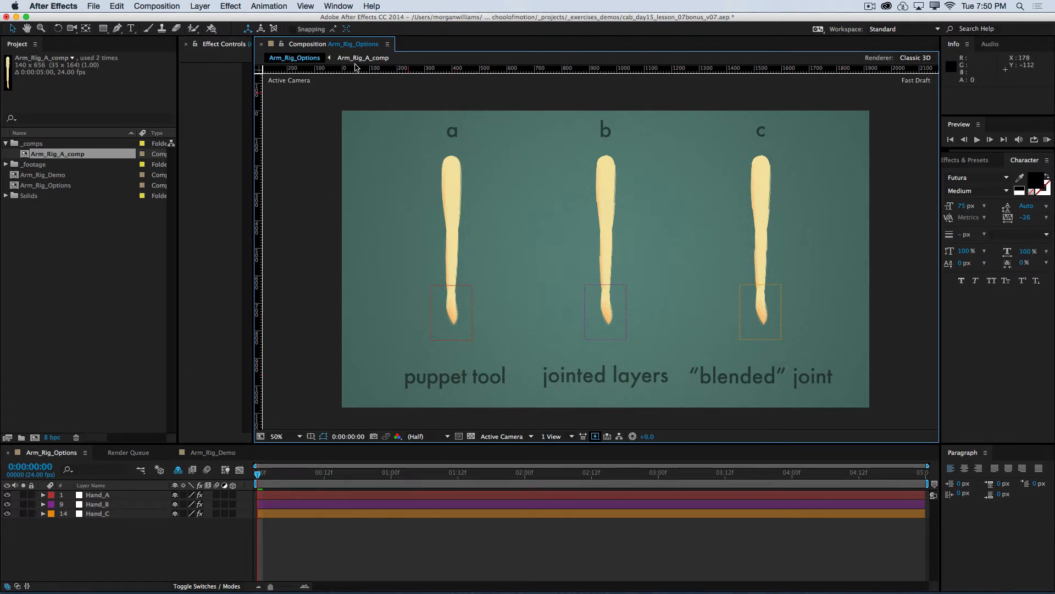
{"action": "left_click_drag", "start_coordinate": [212, 31], "coordinate": [231, 37]}
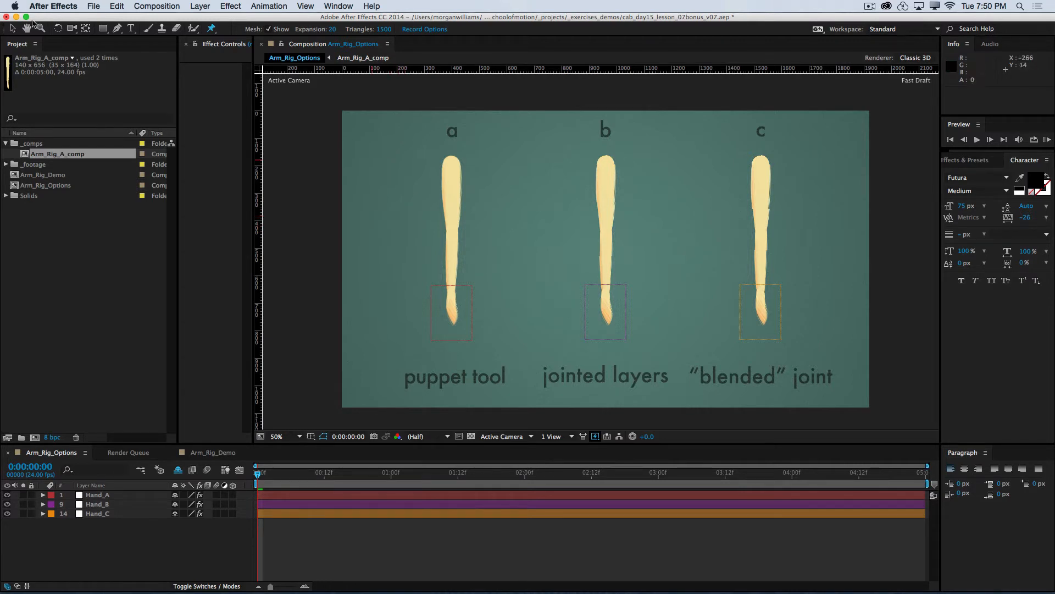
{"action": "left_click", "coordinate": [12, 28]}
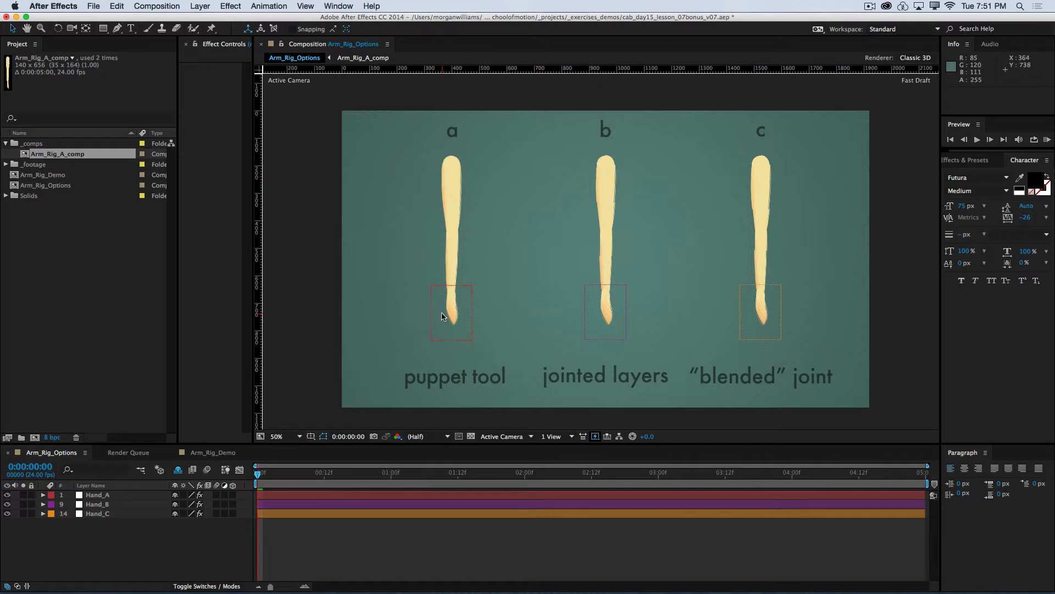
Step: Move the Hand_A controller through several test positions to bend the puppet tool arm at the elbow, ending at about -44, -6
{"action": "left_click_drag", "start_coordinate": [443, 325], "coordinate": [418, 290]}
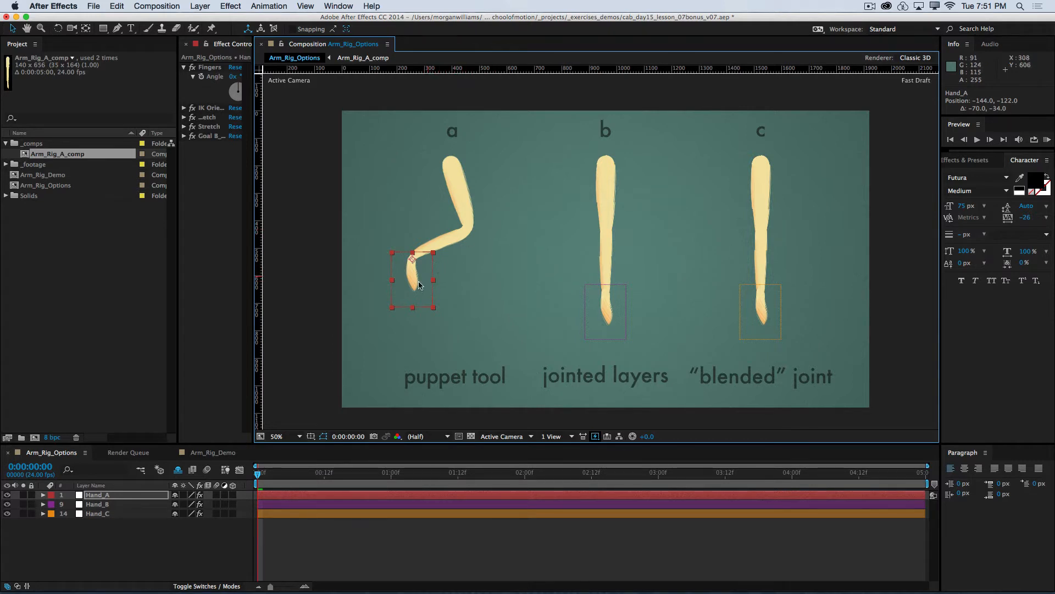
{"action": "left_click_drag", "start_coordinate": [404, 276], "coordinate": [424, 289]}
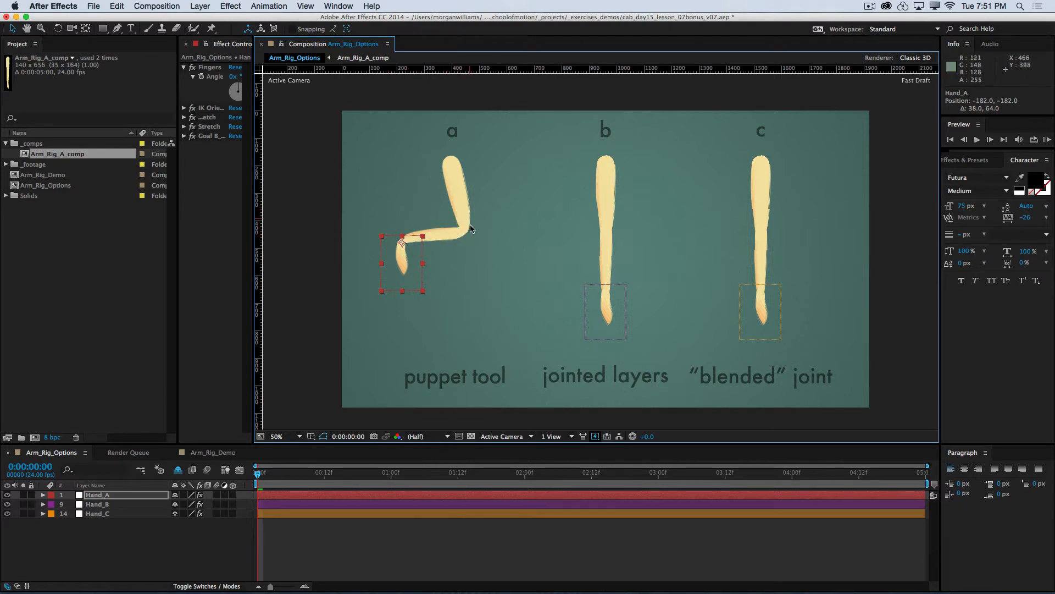
{"action": "left_click_drag", "start_coordinate": [407, 264], "coordinate": [368, 280]}
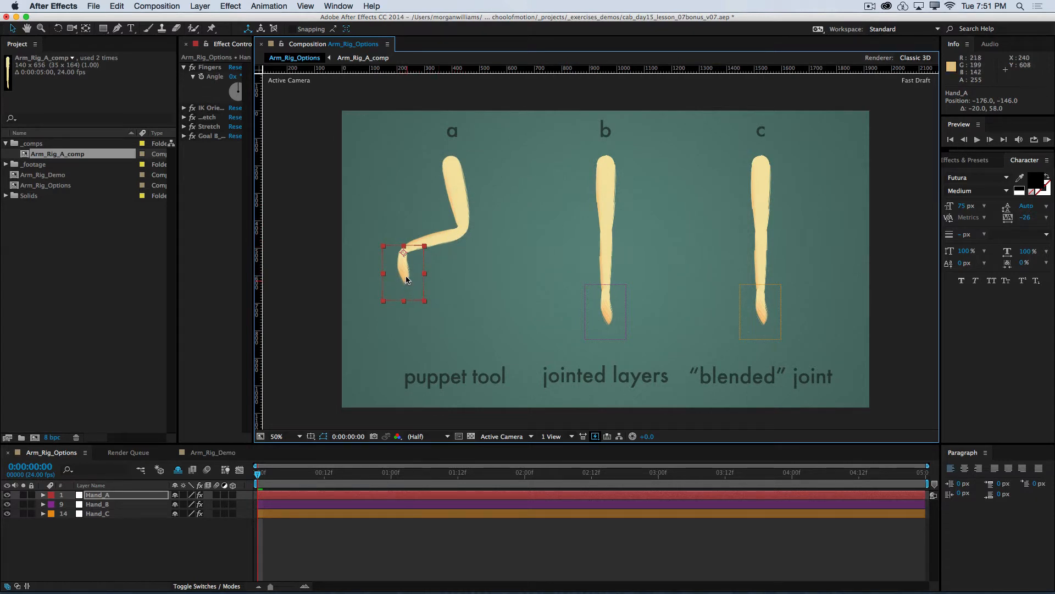
{"action": "left_click_drag", "start_coordinate": [415, 270], "coordinate": [454, 302]}
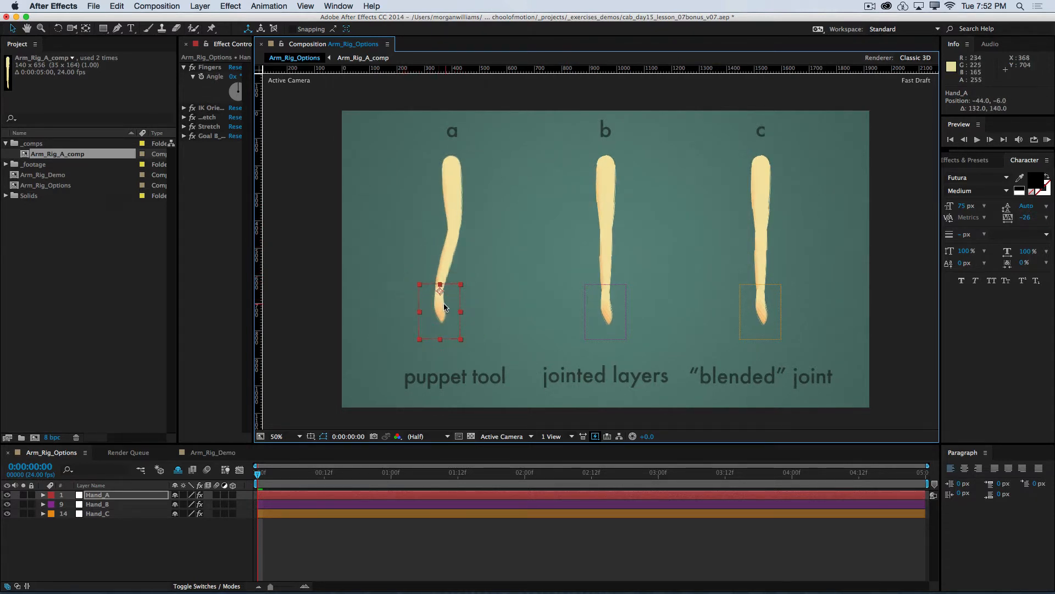
Step: Show the Position property of the Hand_A layer and set it to 0, 0
{"action": "key", "text": "super"}
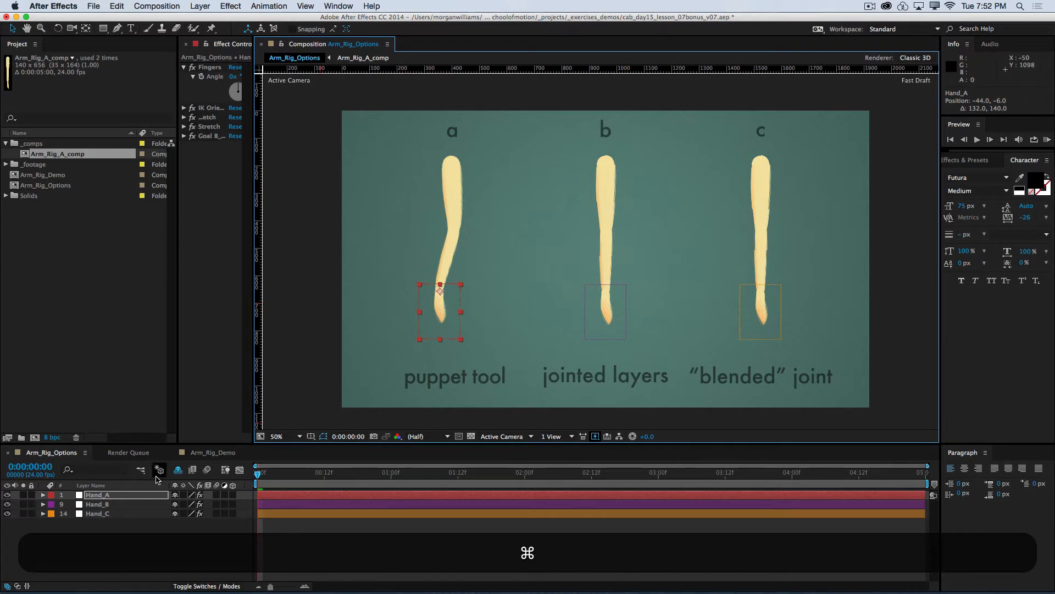
{"action": "left_click", "coordinate": [134, 496]}
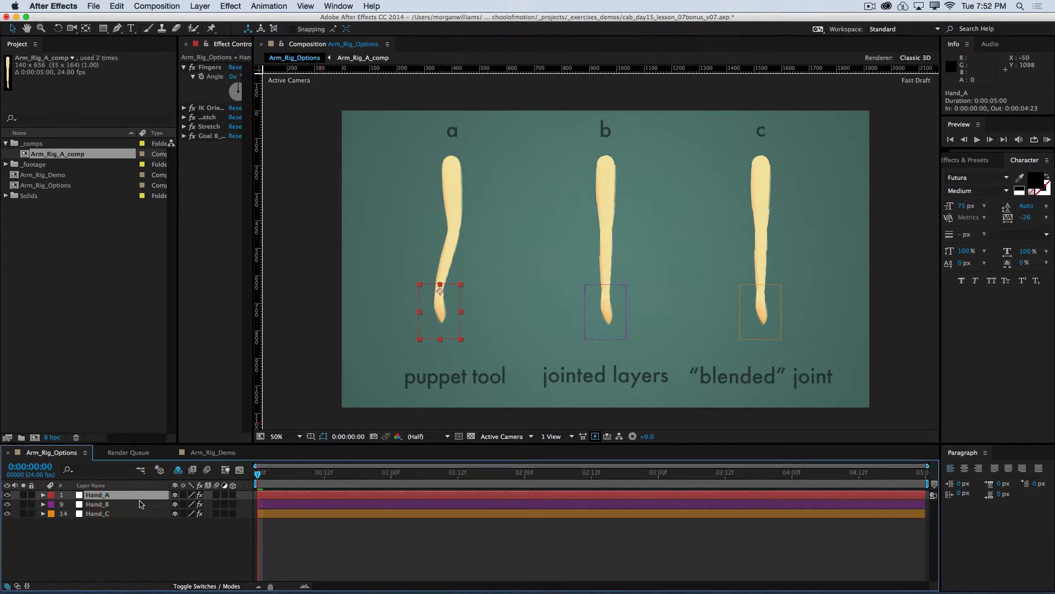
{"action": "key", "text": "p"}
{"action": "left_click", "coordinate": [180, 504]}
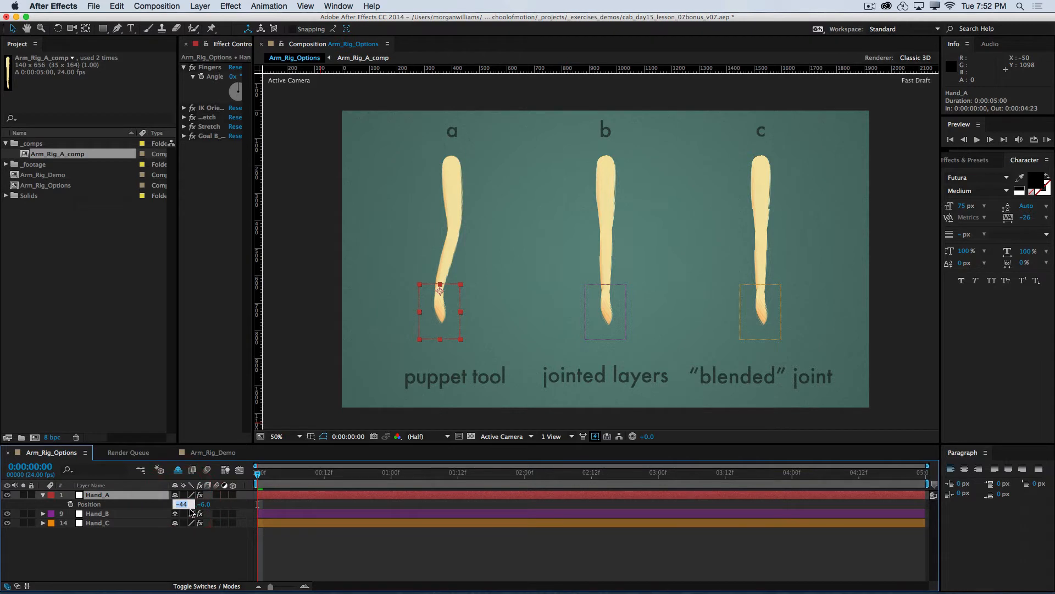
{"action": "type", "text": "0"}
{"action": "key", "text": "Tab"}
{"action": "type", "text": "0"}
{"action": "key", "text": "Tab"}
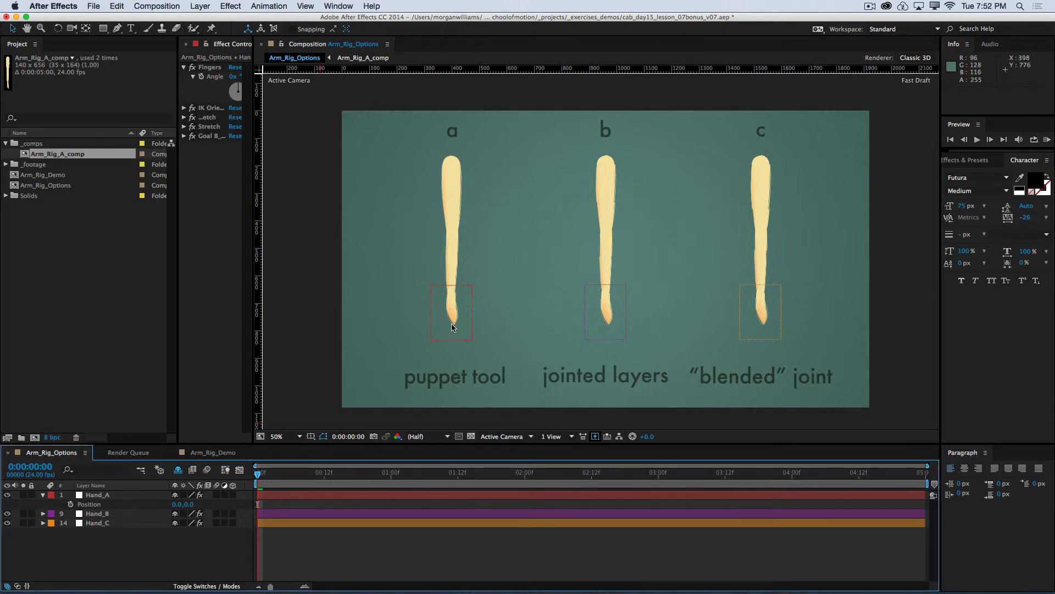
Step: Try bending the puppet tool arm with several test moves of the Hand_A controller, undoing each one
{"action": "left_click_drag", "start_coordinate": [461, 324], "coordinate": [441, 297]}
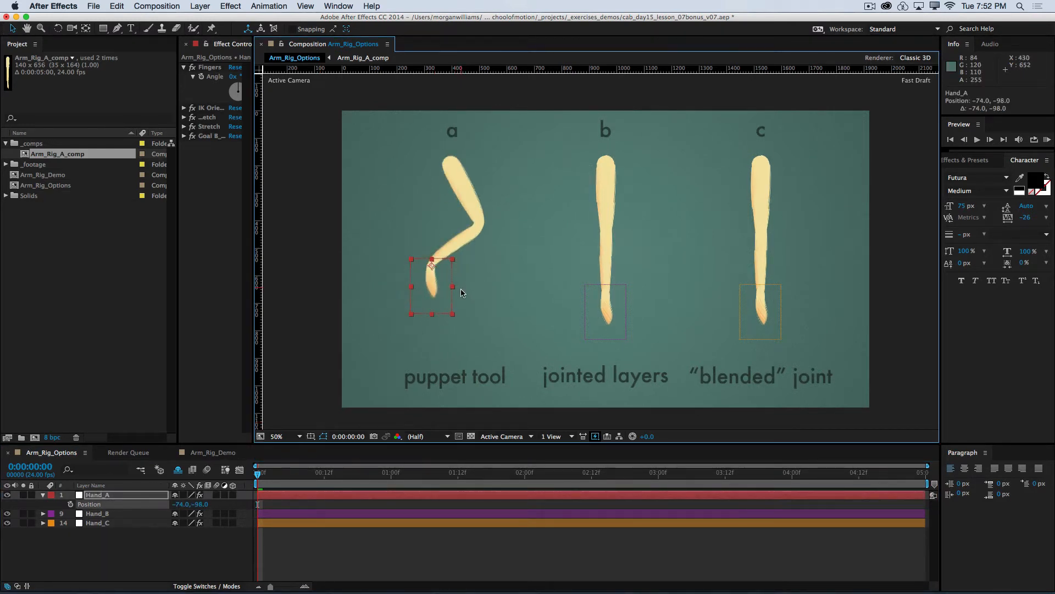
{"action": "key", "text": "super+z"}
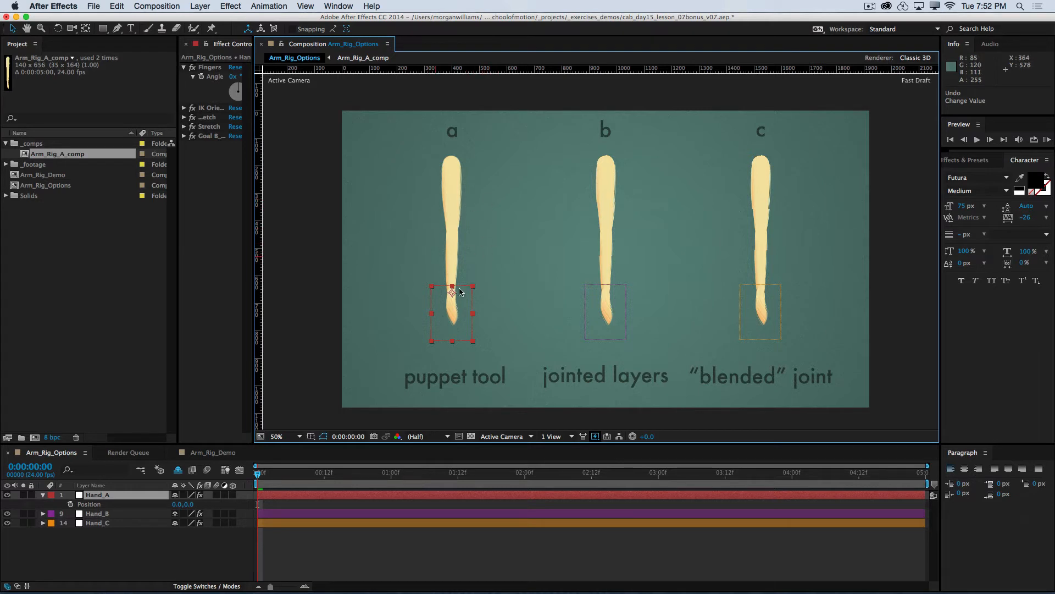
{"action": "left_click_drag", "start_coordinate": [449, 294], "coordinate": [442, 258]}
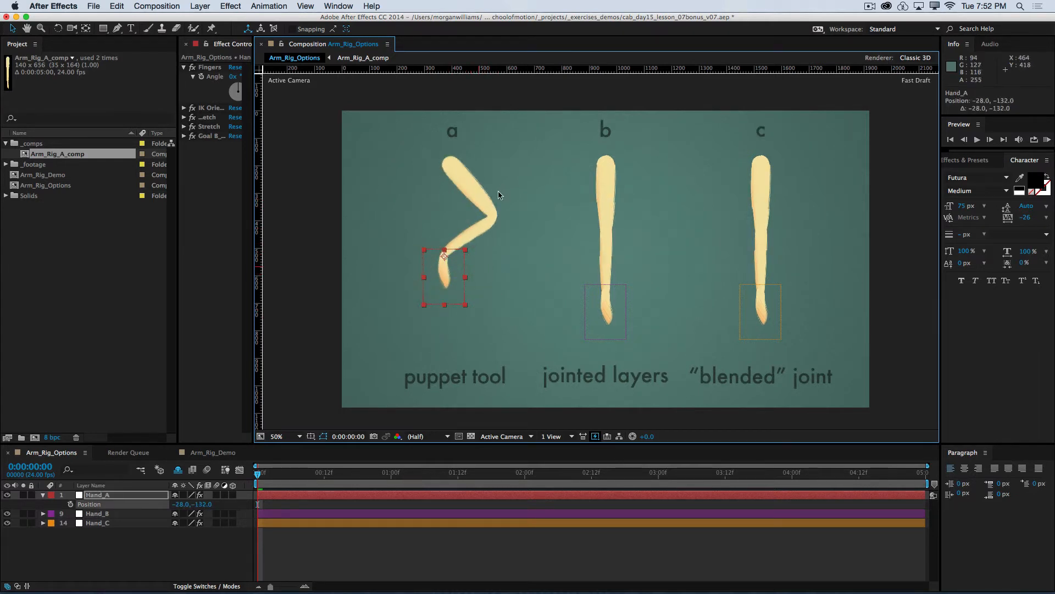
{"action": "key", "text": "super+z"}
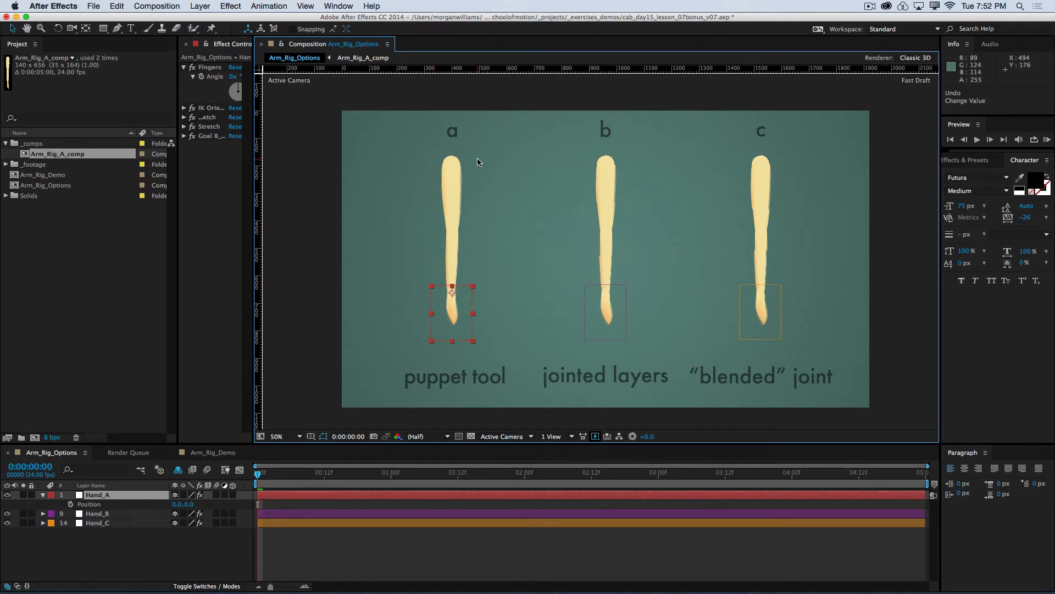
{"action": "left_click_drag", "start_coordinate": [449, 283], "coordinate": [446, 273]}
{"action": "key", "text": "super+z"}
Step: Pose the puppet tool arm by moving Hand_A to about -14, -116 and rotating it about -73°, and deselect the layer
{"action": "left_click_drag", "start_coordinate": [459, 316], "coordinate": [455, 284]}
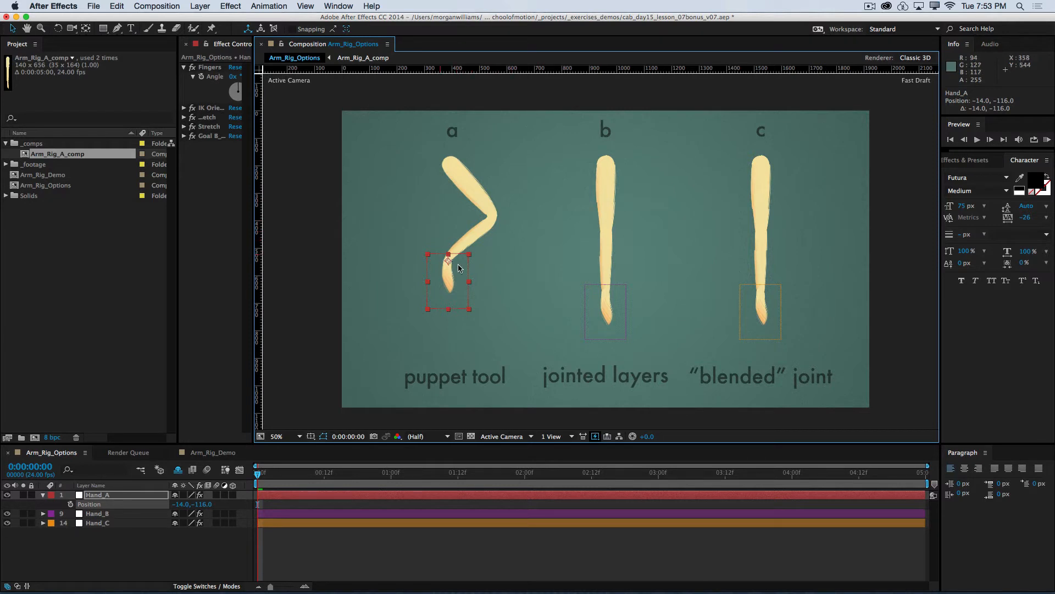
{"action": "key", "text": "w"}
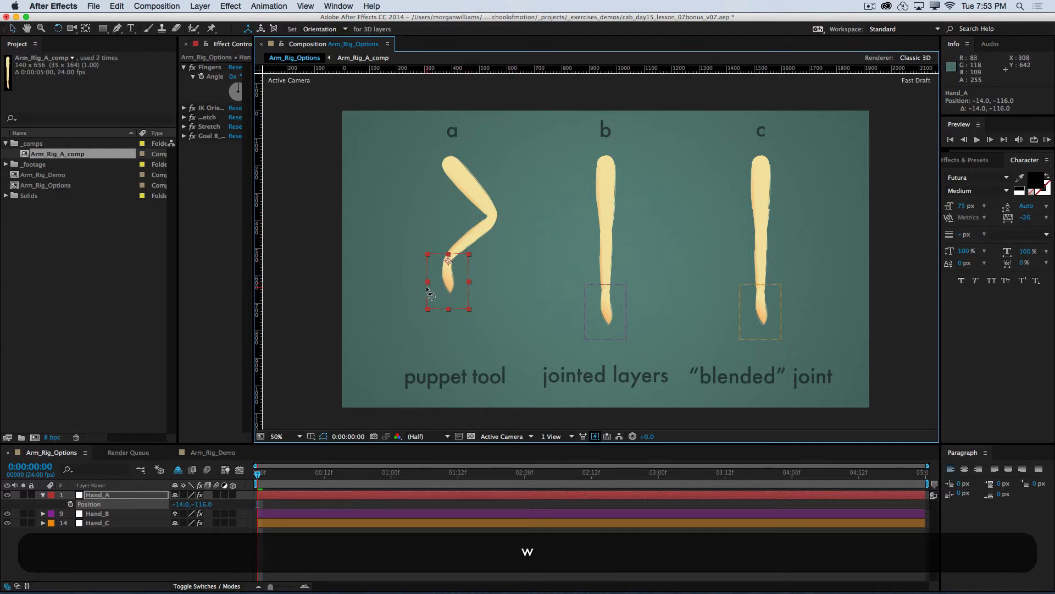
{"action": "left_click_drag", "start_coordinate": [477, 275], "coordinate": [499, 279]}
{"action": "key", "text": "v"}
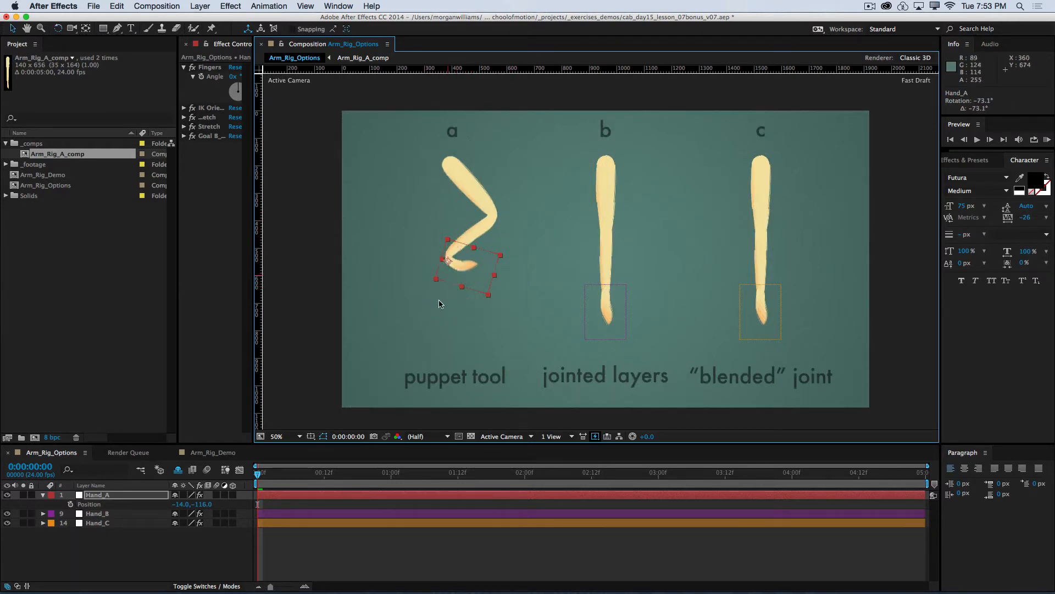
{"action": "left_click", "coordinate": [388, 530]}
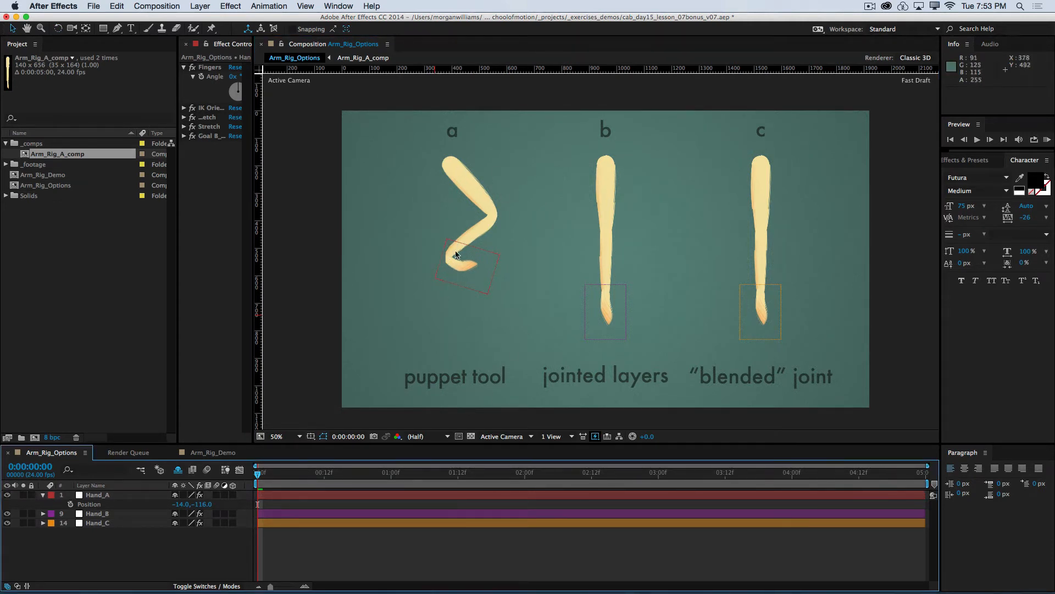
Step: Undo Hand_A's rotation and move, and make and undo another test bend to about -36, -136
{"action": "key", "text": "super+z"}
{"action": "key", "text": "super+z"}
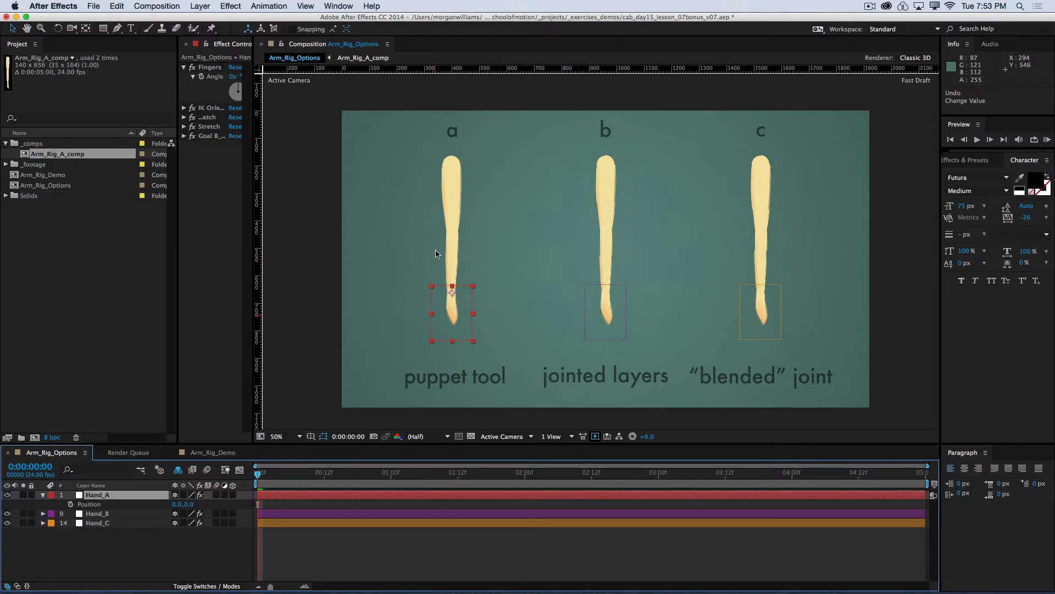
{"action": "left_click_drag", "start_coordinate": [452, 322], "coordinate": [443, 284]}
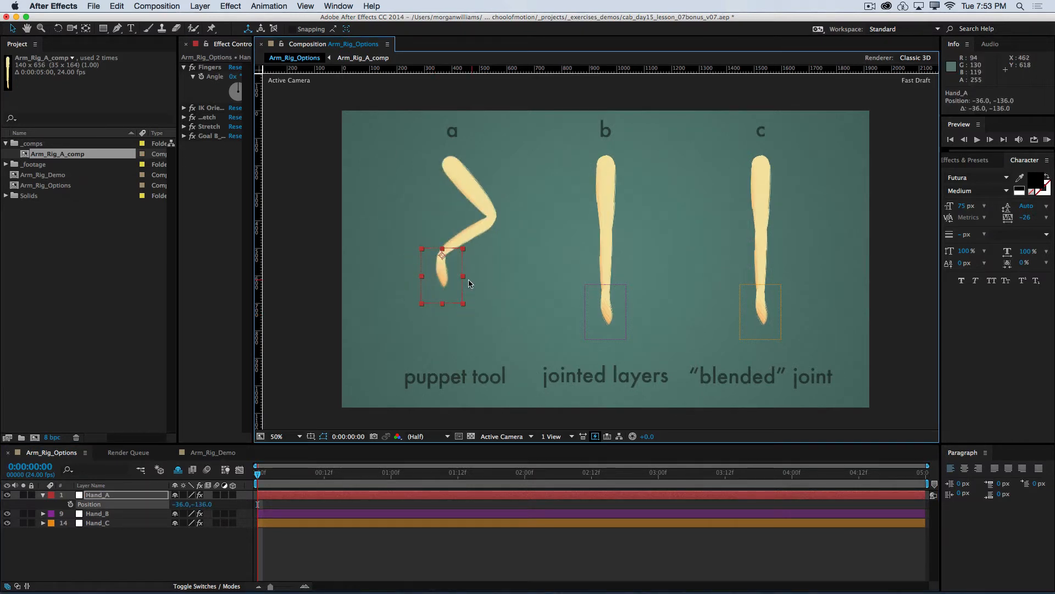
{"action": "key", "text": "super+z"}
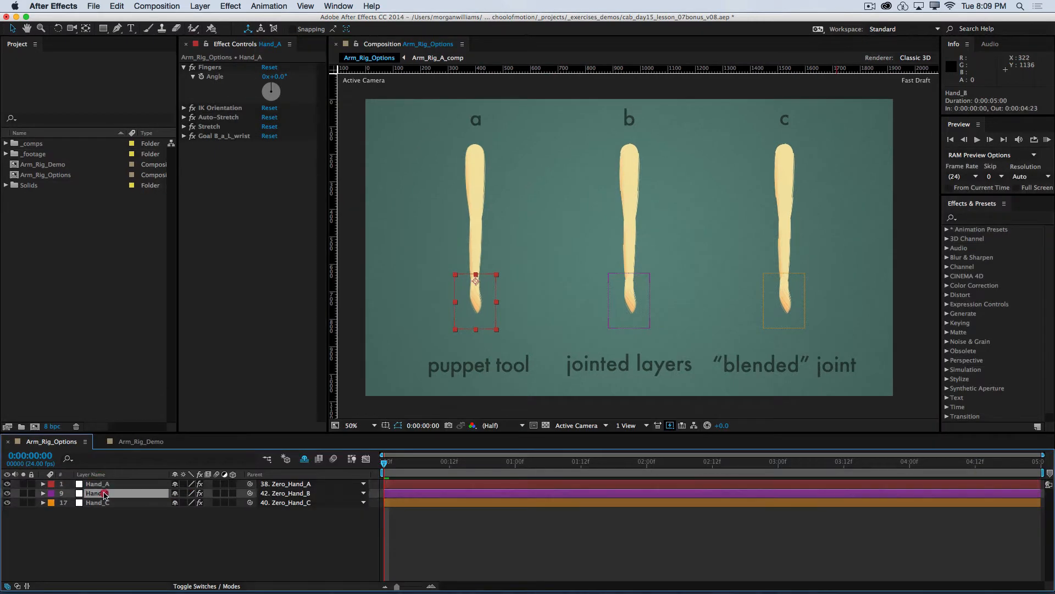
Step: Test the jointed layers arm by moving Hand_B to about -84, -212, and bend the puppet tool arm with Hand_A at about -152, -166
{"action": "left_click", "coordinate": [96, 493]}
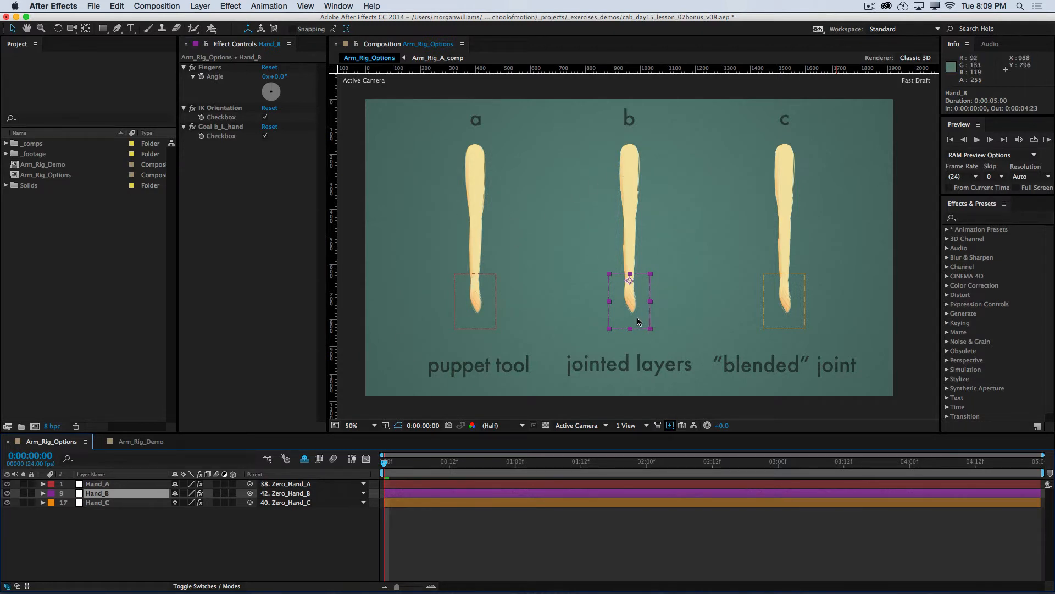
{"action": "left_click_drag", "start_coordinate": [647, 317], "coordinate": [584, 276]}
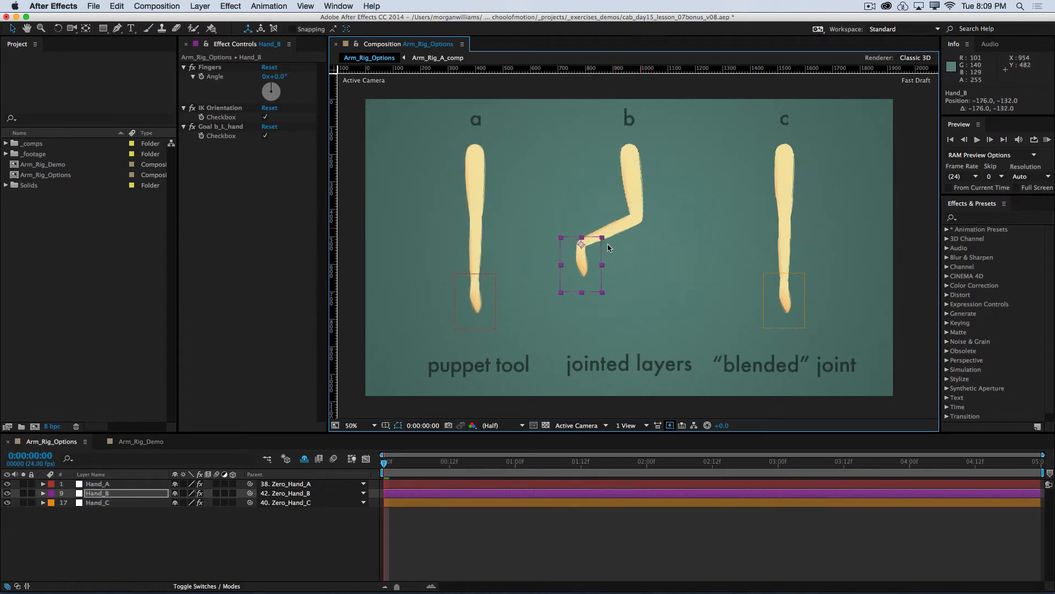
{"action": "left_click_drag", "start_coordinate": [601, 277], "coordinate": [581, 299]}
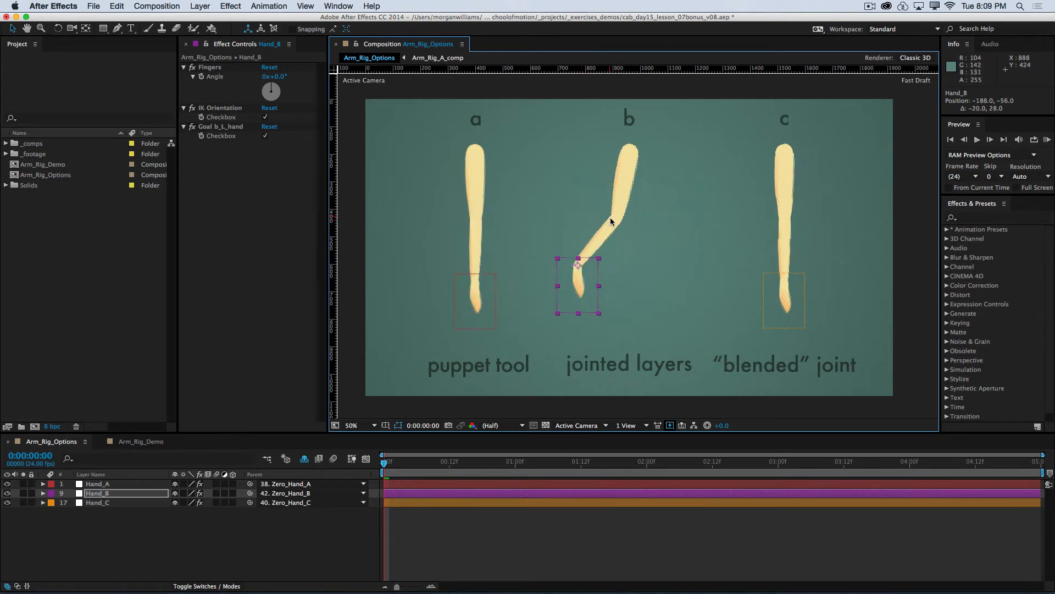
{"action": "left_click_drag", "start_coordinate": [590, 286], "coordinate": [654, 259]}
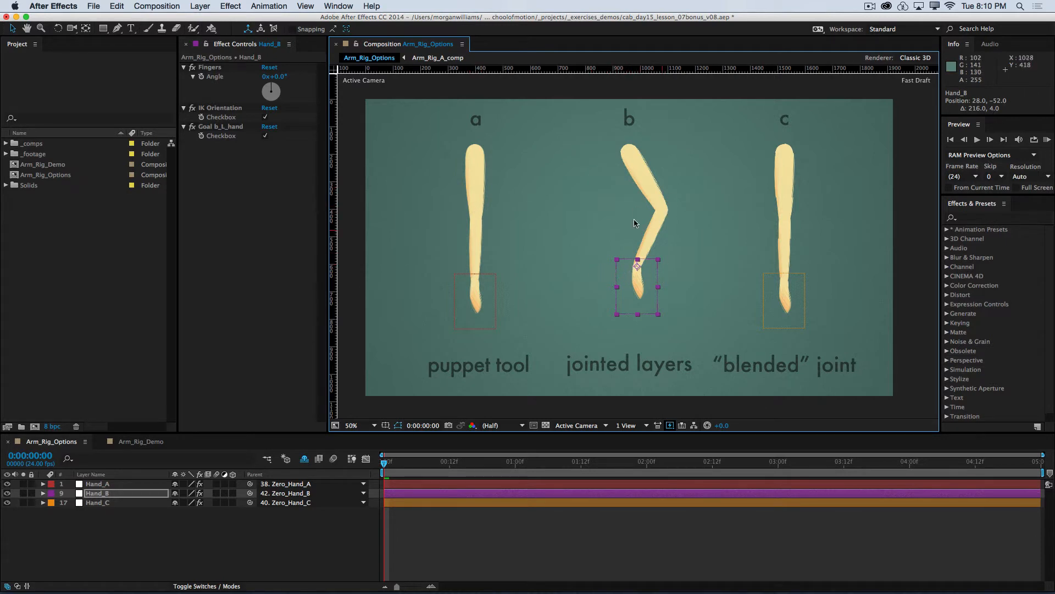
{"action": "left_click_drag", "start_coordinate": [635, 286], "coordinate": [604, 242]}
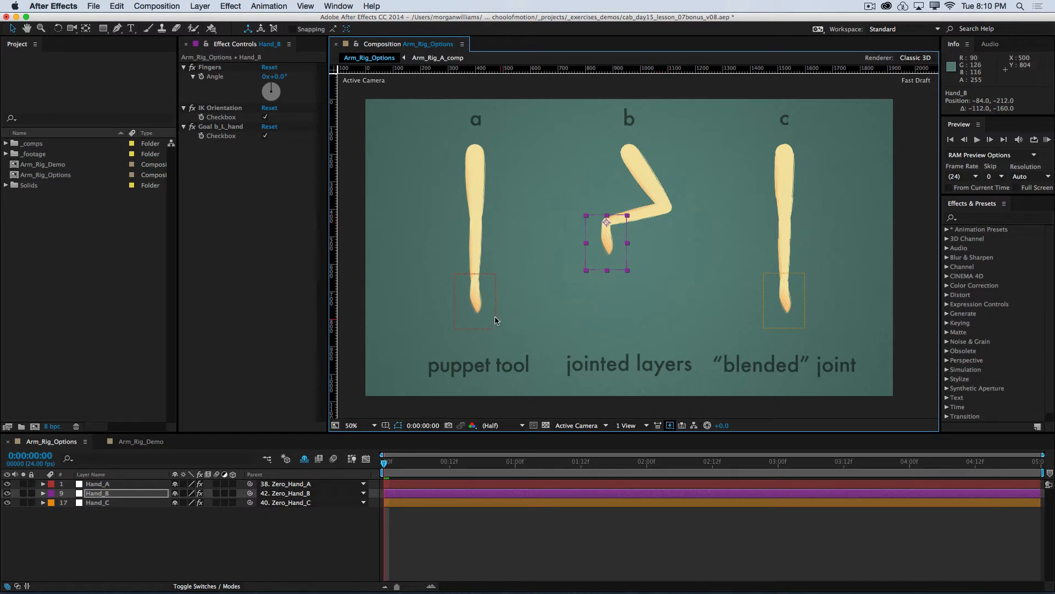
{"action": "left_click_drag", "start_coordinate": [476, 318], "coordinate": [439, 264]}
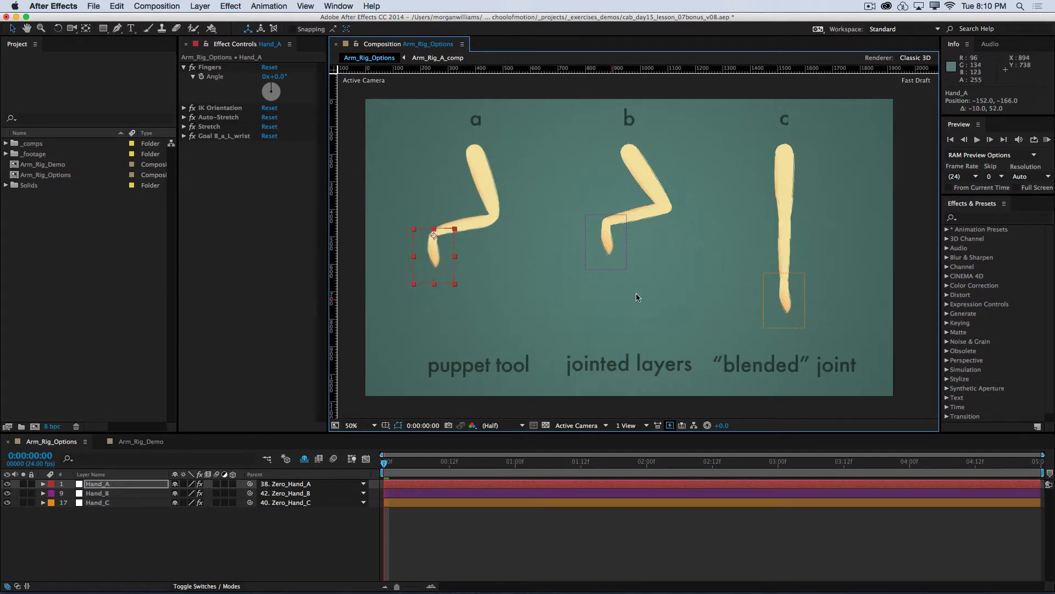
Step: Show the Position properties of the Hand_A and Hand_B layers together and set both to 0, 0
{"action": "left_click", "coordinate": [125, 494], "text": "shift"}
{"action": "key", "text": "shift+p"}
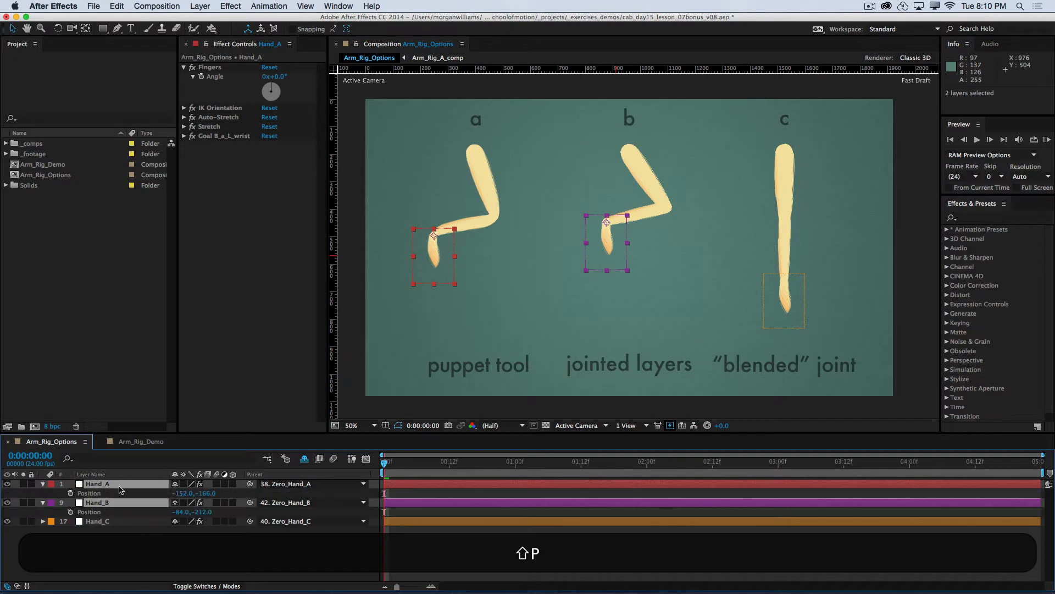
{"action": "left_click", "coordinate": [179, 493]}
{"action": "type", "text": "0"}
{"action": "key", "text": "Tab"}
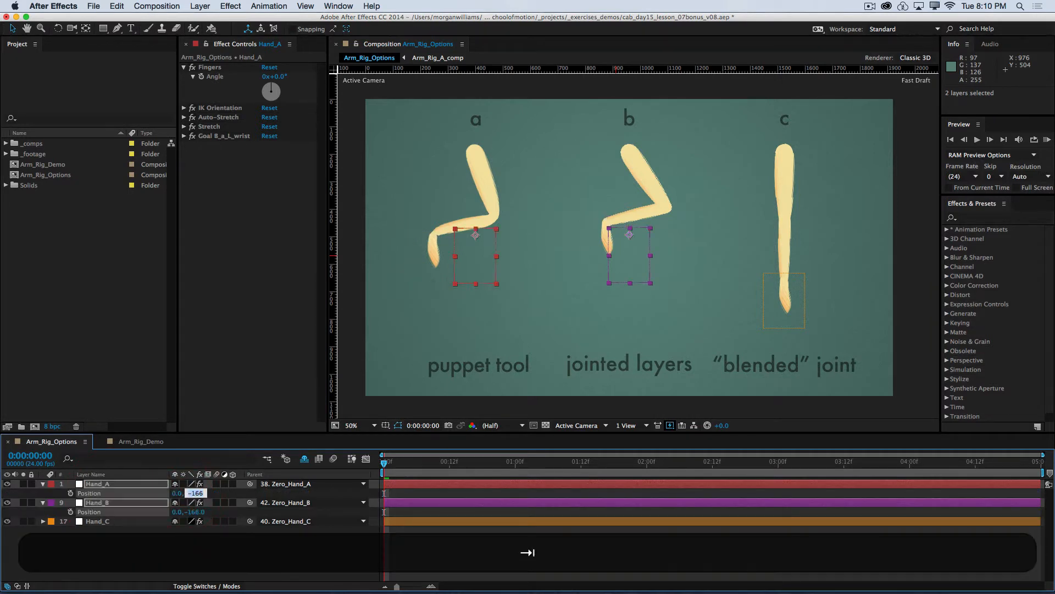
{"action": "type", "text": "0"}
{"action": "key", "text": "Tab"}
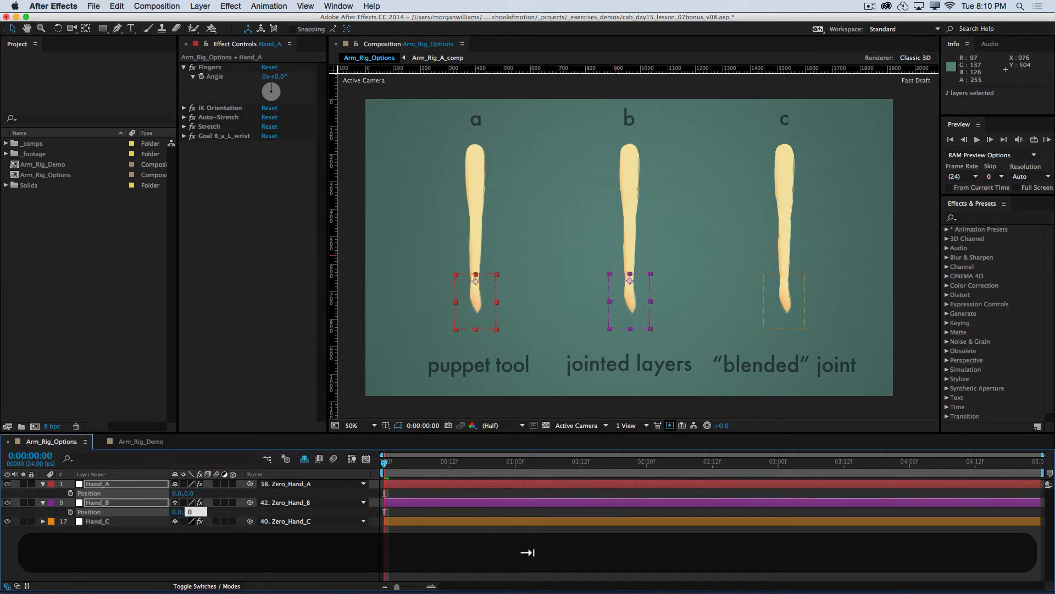
Step: Test stretching the jointed layers arm past full length by moving Hand_B to about -68, 184, and undo the moves
{"action": "left_click", "coordinate": [141, 557]}
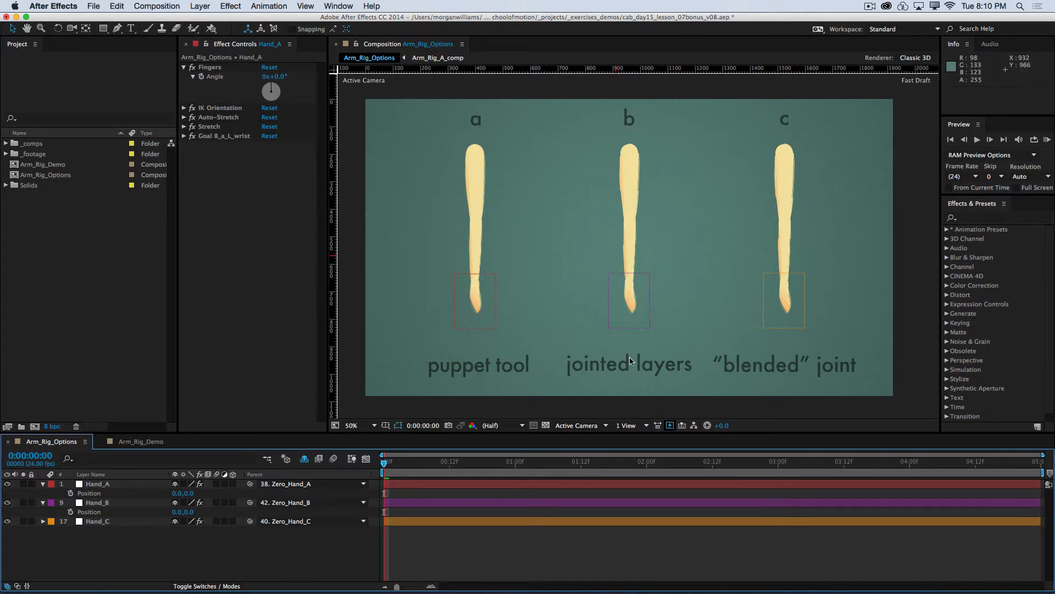
{"action": "left_click", "coordinate": [647, 301]}
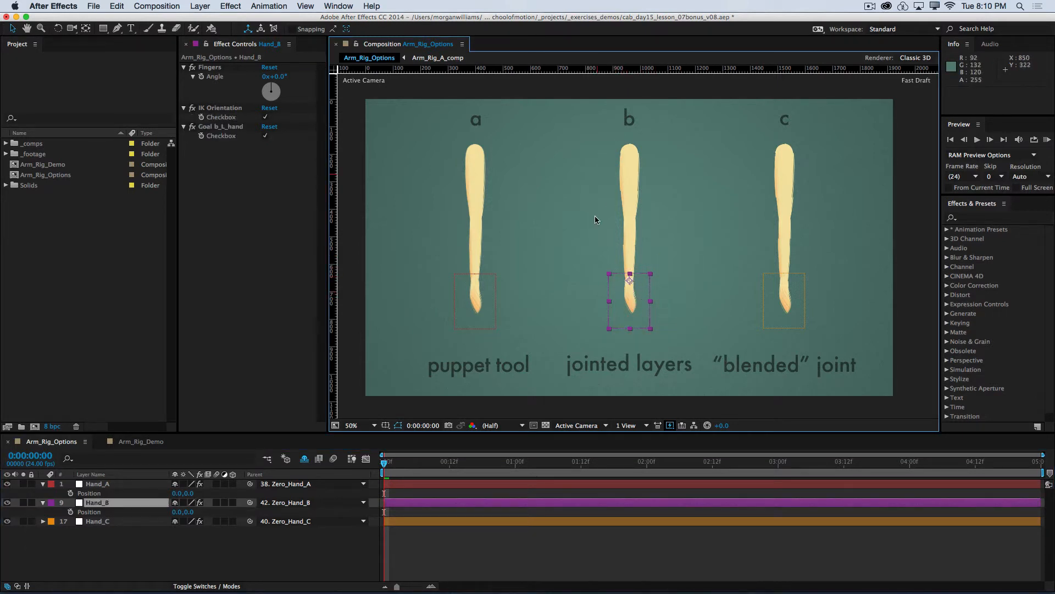
{"action": "left_click_drag", "start_coordinate": [639, 318], "coordinate": [690, 379]}
{"action": "key", "text": "super+z"}
{"action": "key", "text": "super+z"}
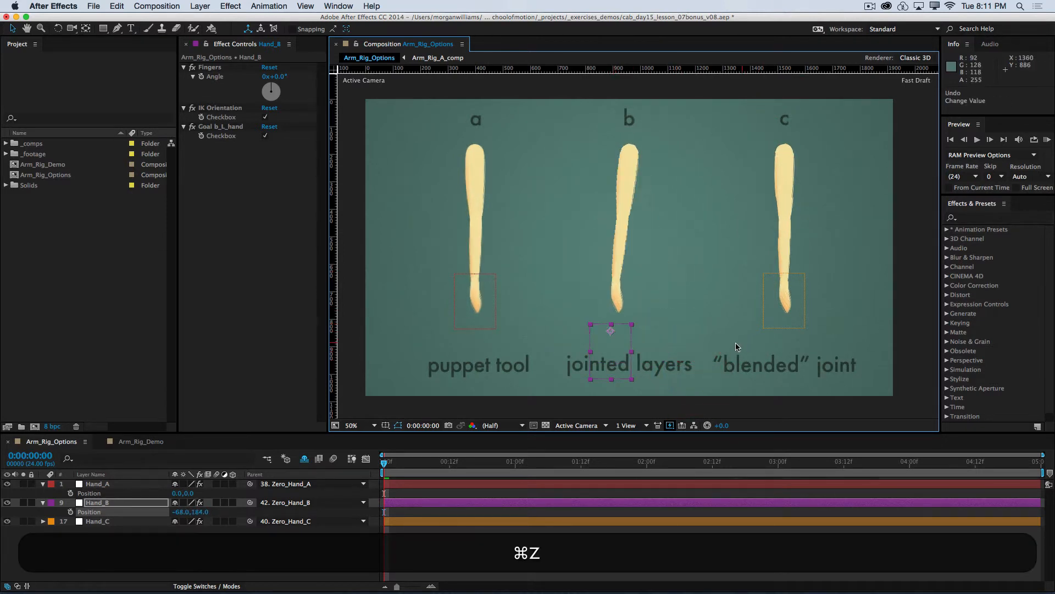
{"action": "key", "text": "super+z"}
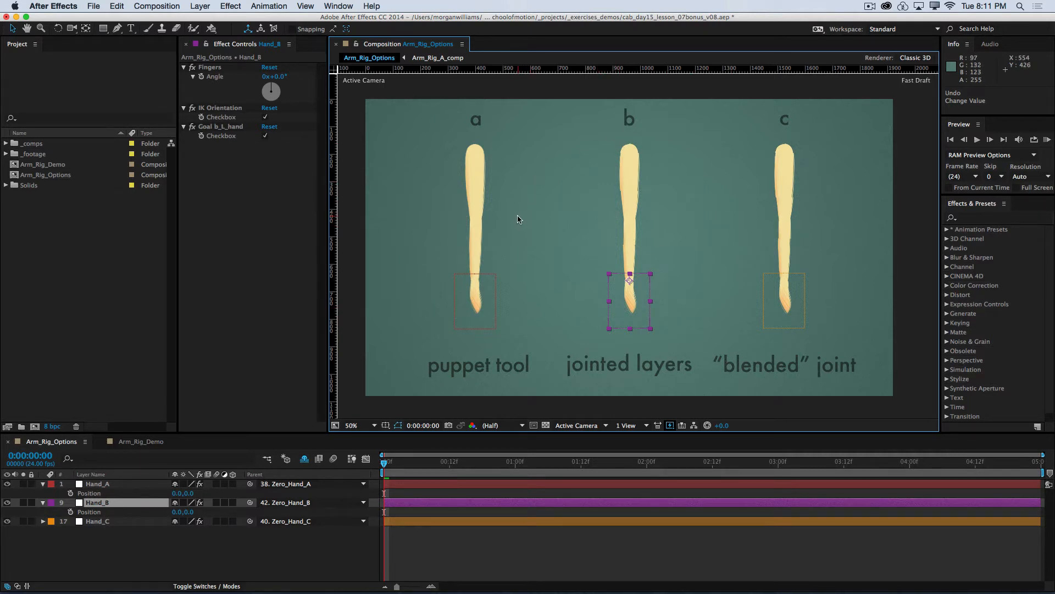
Step: Test bending the jointed layers arm by moving Hand_B to about 12, -116, and undo the move
{"action": "left_click", "coordinate": [550, 309]}
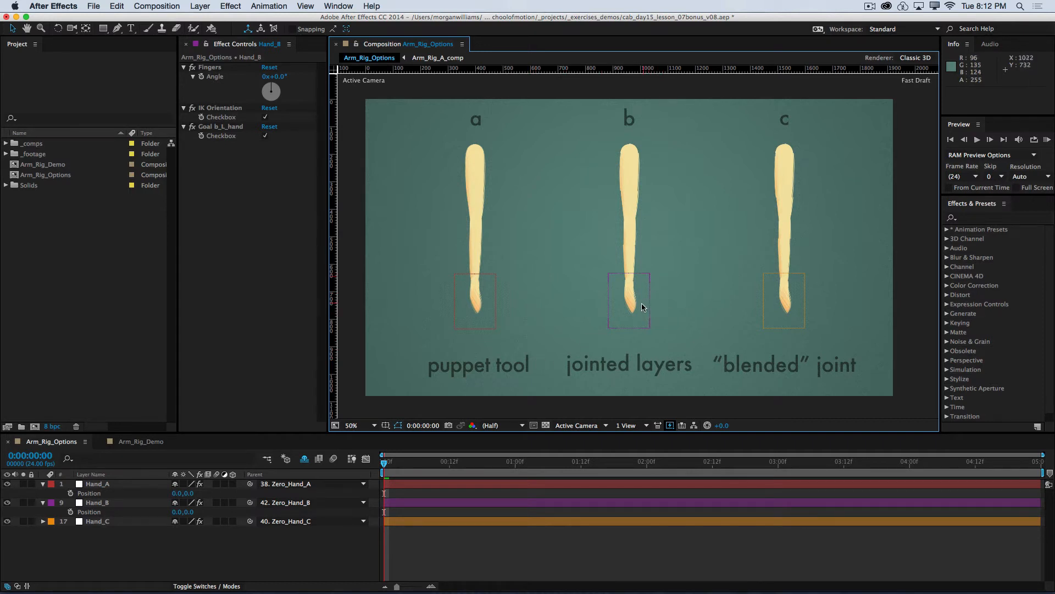
{"action": "left_click_drag", "start_coordinate": [643, 307], "coordinate": [647, 275]}
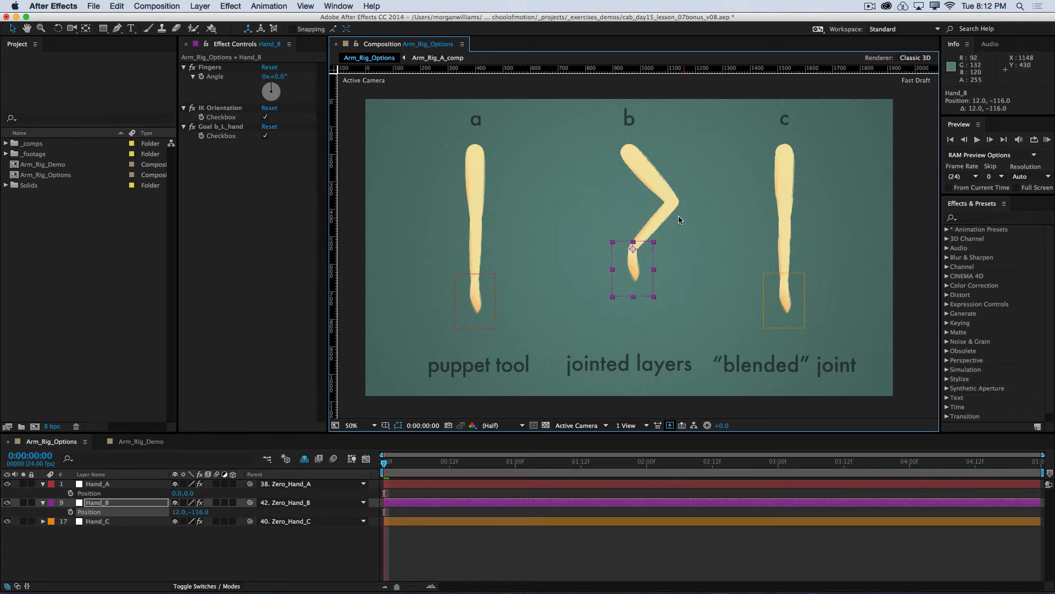
{"action": "key", "text": "super+z"}
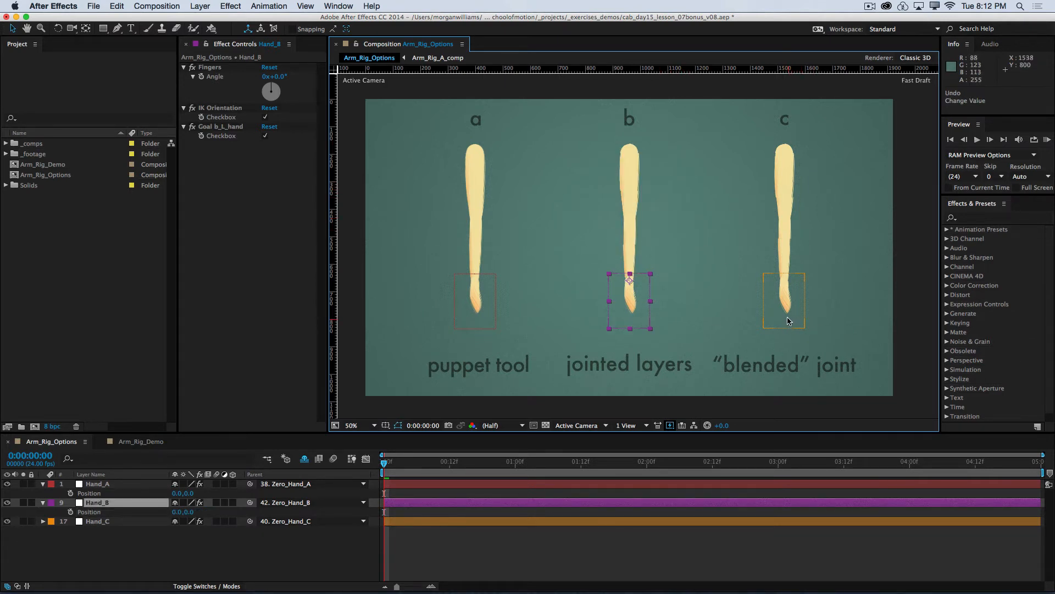
Step: Test the blended joint arm by moving Hand_C several times around its rest pose, undo every move and deselect the layer
{"action": "left_click_drag", "start_coordinate": [786, 313], "coordinate": [822, 322]}
{"action": "left_click_drag", "start_coordinate": [831, 374], "coordinate": [803, 275]}
{"action": "key", "text": "super+z"}
{"action": "key", "text": "super+z"}
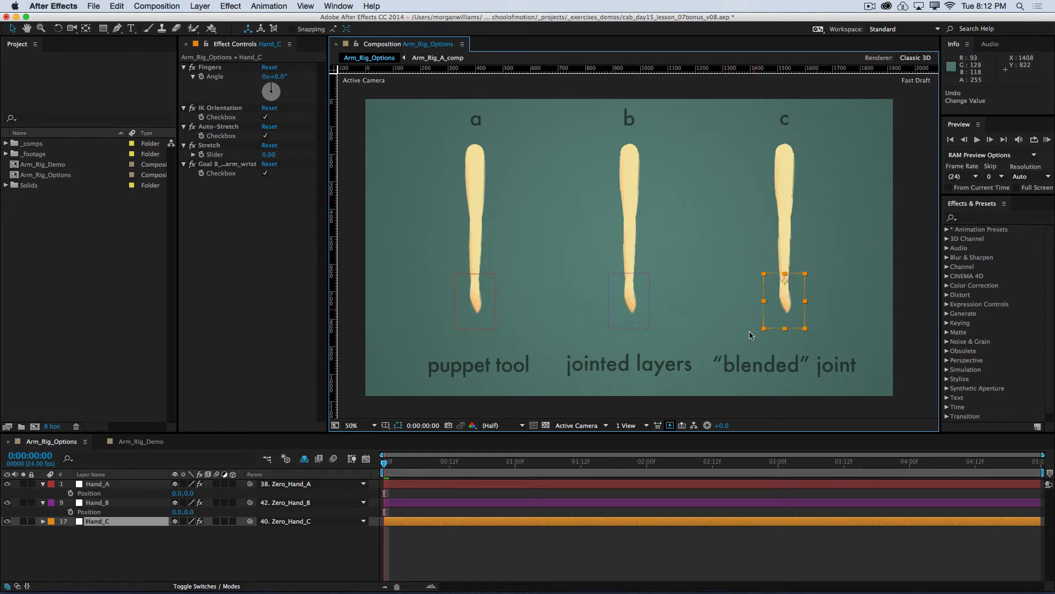
{"action": "left_click", "coordinate": [733, 334]}
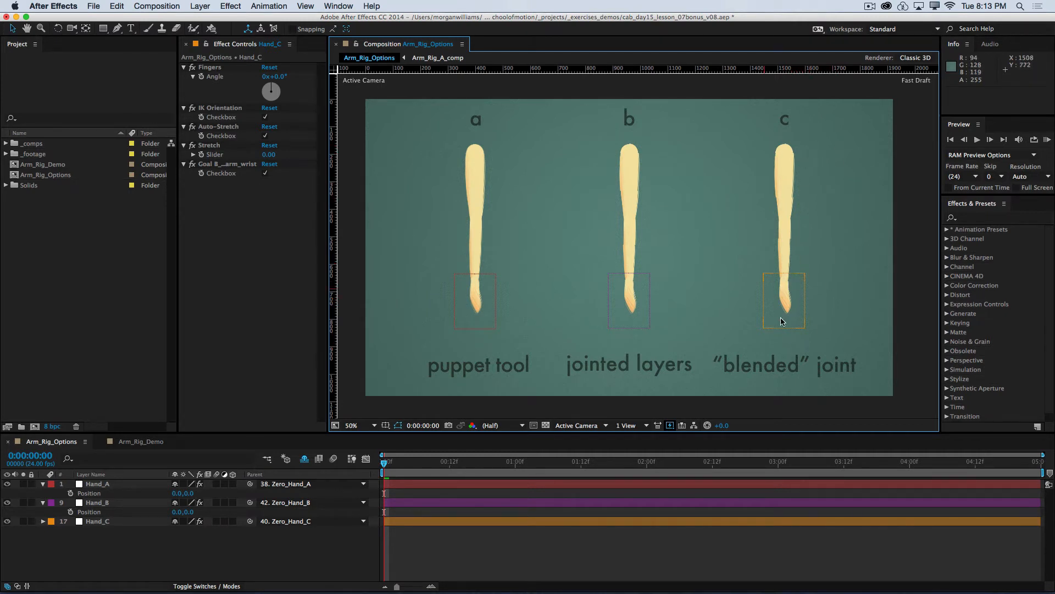
{"action": "left_click_drag", "start_coordinate": [785, 270], "coordinate": [779, 322]}
{"action": "key", "text": "super+z"}
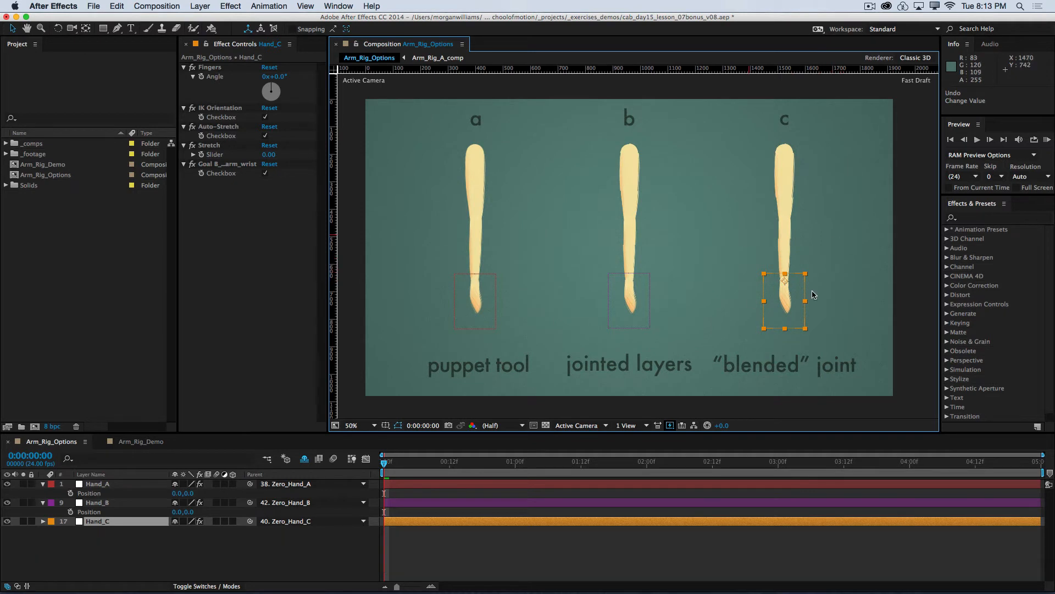
{"action": "left_click", "coordinate": [636, 403]}
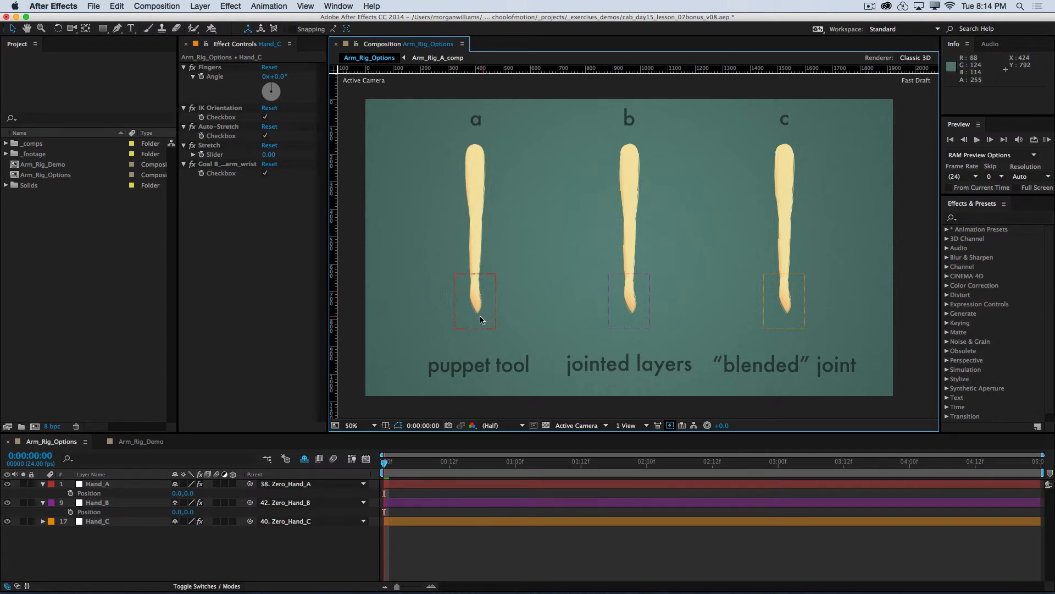
Step: Test the puppet tool arm by moving Hand_A to about 68, -26 and 68, 44, and undo the moves
{"action": "mouse_move", "coordinate": [480, 319]}
{"action": "left_mouse_down"}
{"action": "mouse_move", "coordinate": [481, 289]}
{"action": "mouse_move", "coordinate": [435, 302]}
{"action": "mouse_move", "coordinate": [500, 314]}
{"action": "left_mouse_up"}
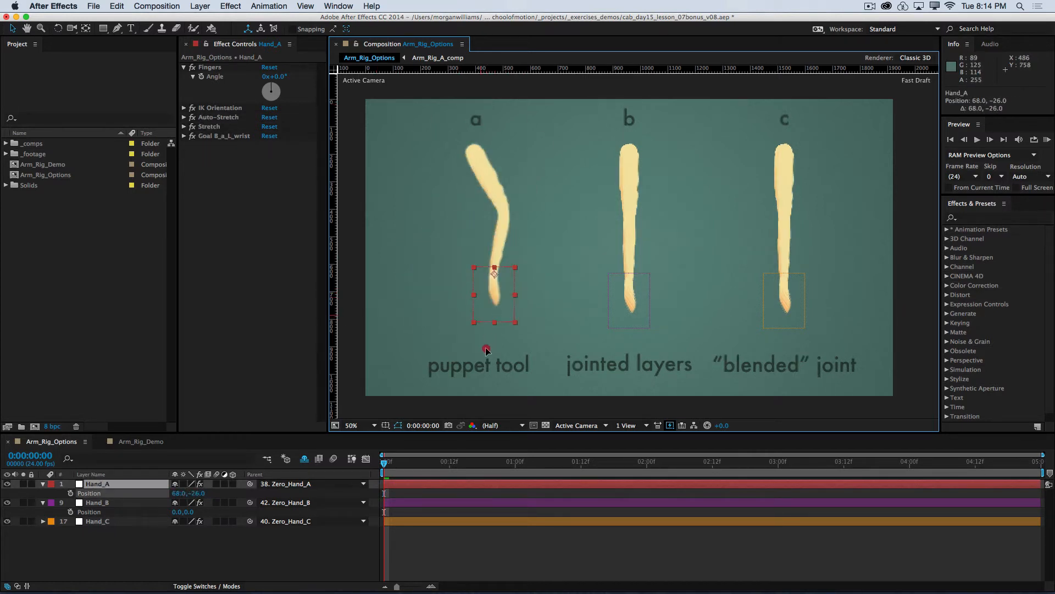
{"action": "left_click_drag", "start_coordinate": [486, 350], "coordinate": [427, 255]}
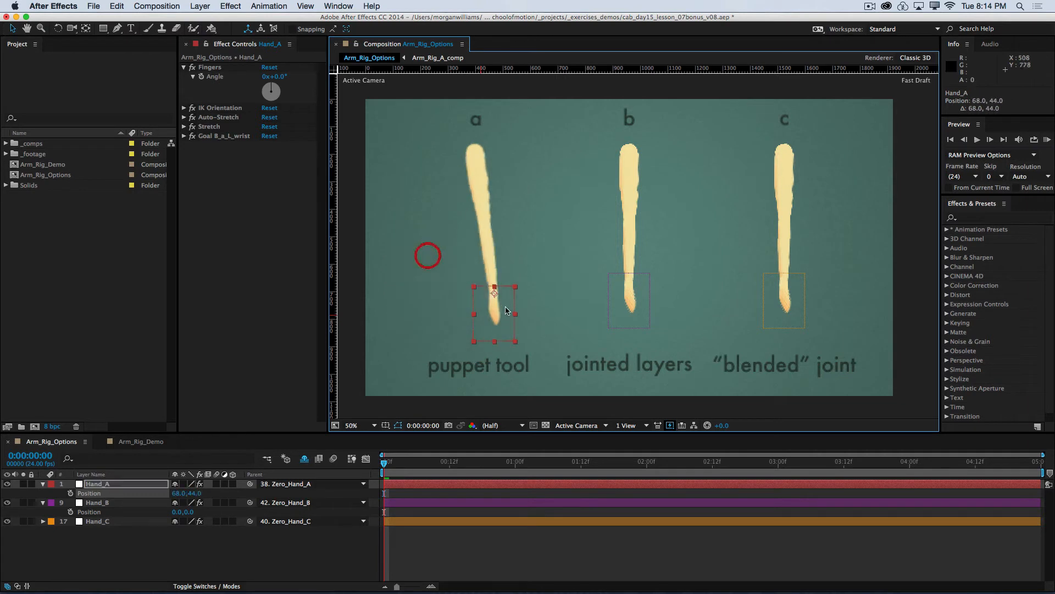
{"action": "key", "text": "super+z"}
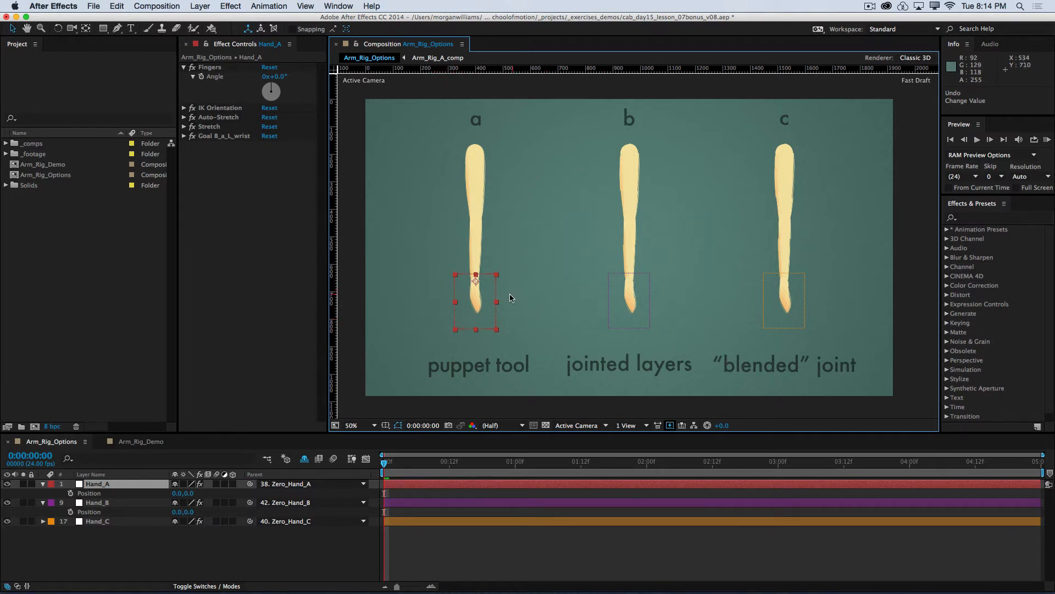
Step: Save the project and select the Arm_Rig_A_comp layer in the Arm_Rig_Demo composition, toggling its visibility off and on
{"action": "key", "text": "super+s"}
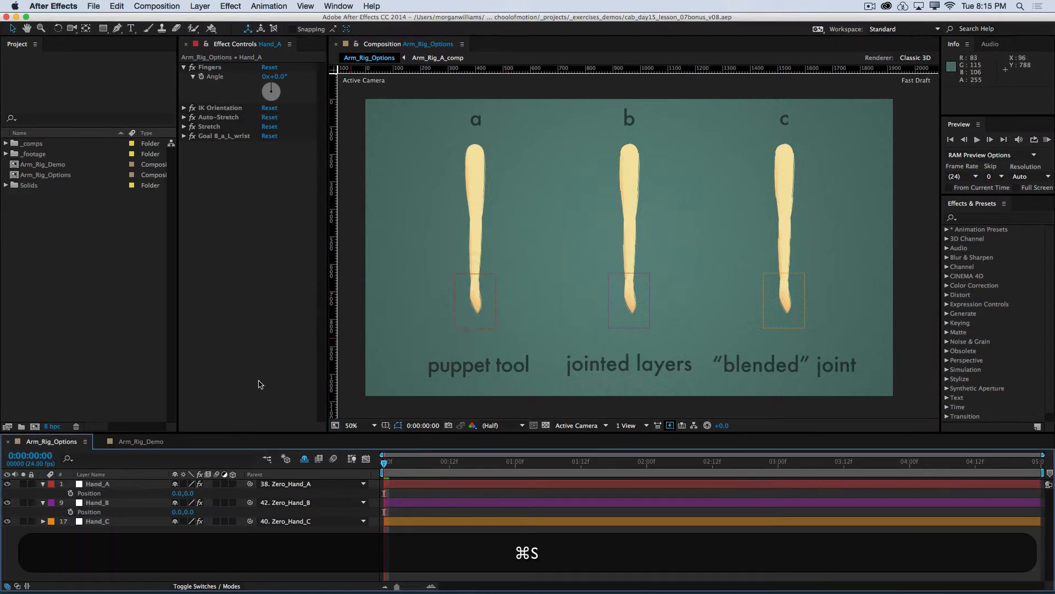
{"action": "left_click", "coordinate": [142, 442]}
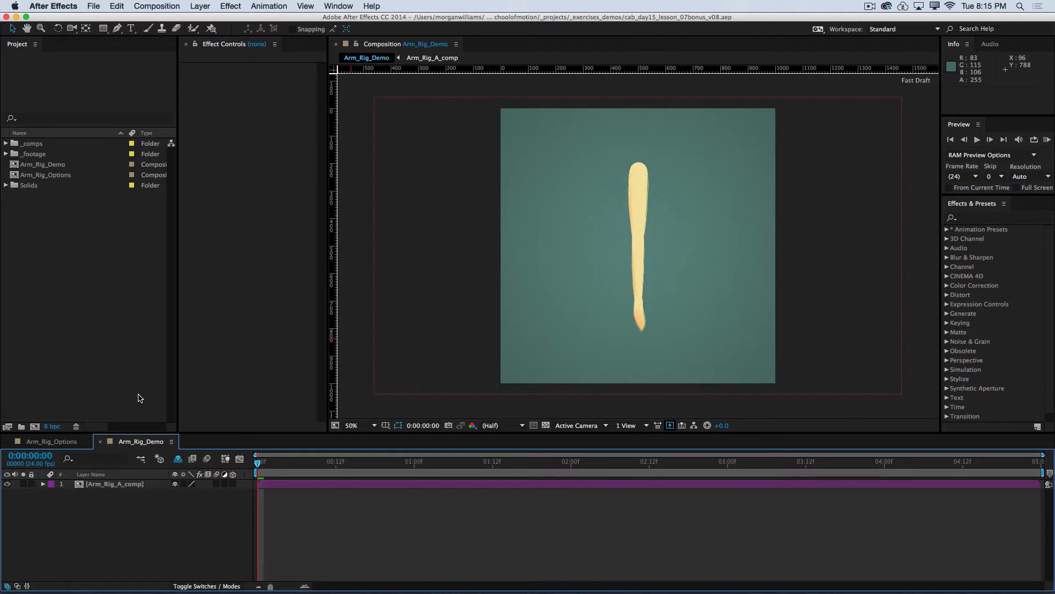
{"action": "left_click", "coordinate": [110, 486]}
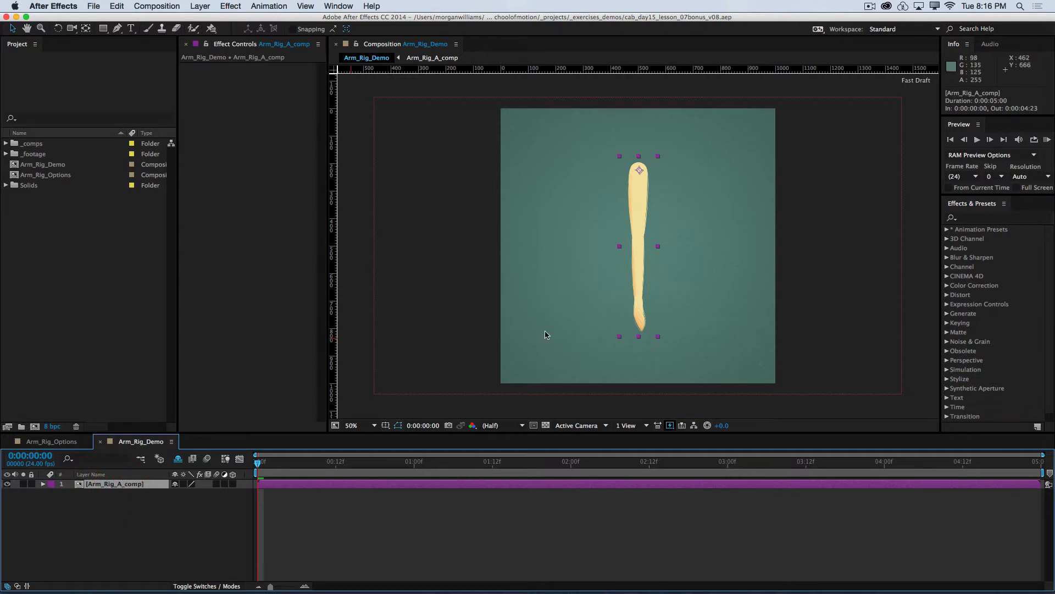
{"action": "left_click", "coordinate": [7, 484]}
{"action": "left_click", "coordinate": [7, 483]}
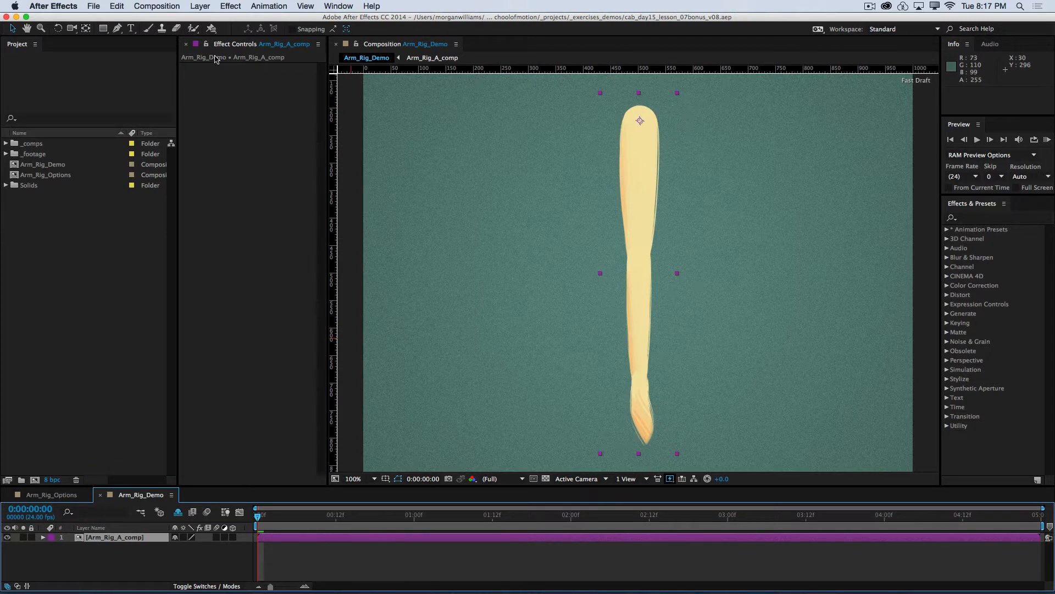
Step: Activate the Puppet Pin tool and toggle its mesh display, leaving the mesh shown
{"action": "left_click", "coordinate": [212, 29]}
{"action": "left_click", "coordinate": [265, 28]}
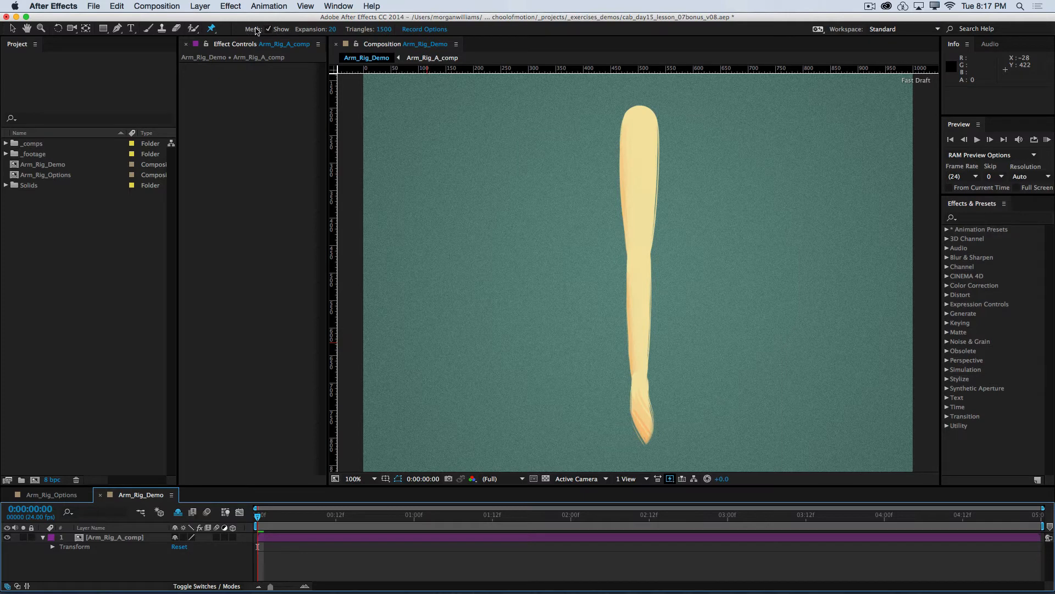
{"action": "left_click", "coordinate": [268, 29]}
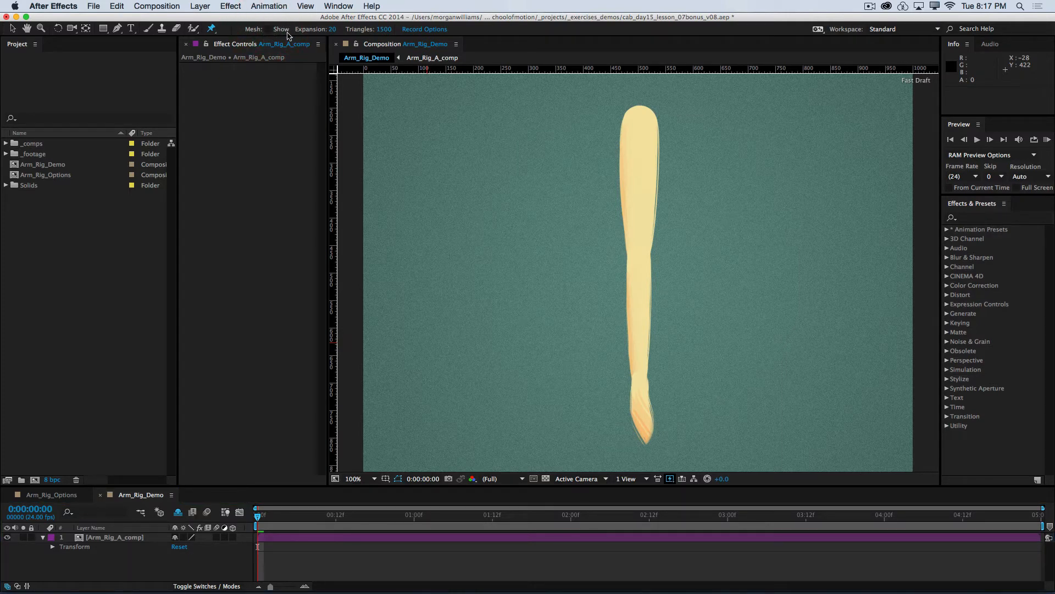
{"action": "left_click", "coordinate": [267, 29]}
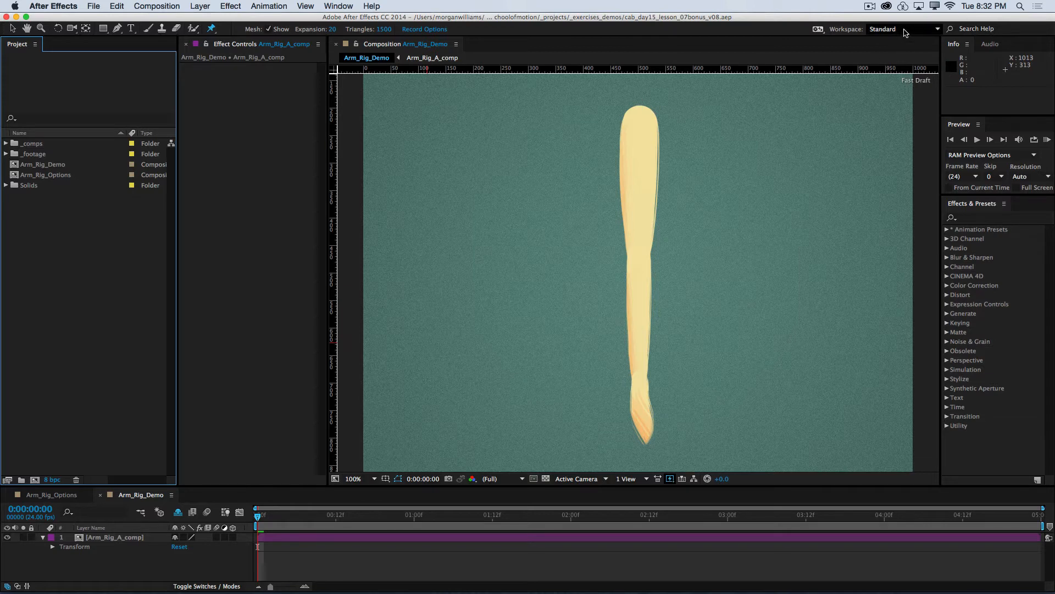
Step: Switch to the SingleMonitor_Rigging workspace and bring up the Arm_Rig_Demo composition
{"action": "left_click", "coordinate": [907, 29]}
{"action": "left_click", "coordinate": [941, 103]}
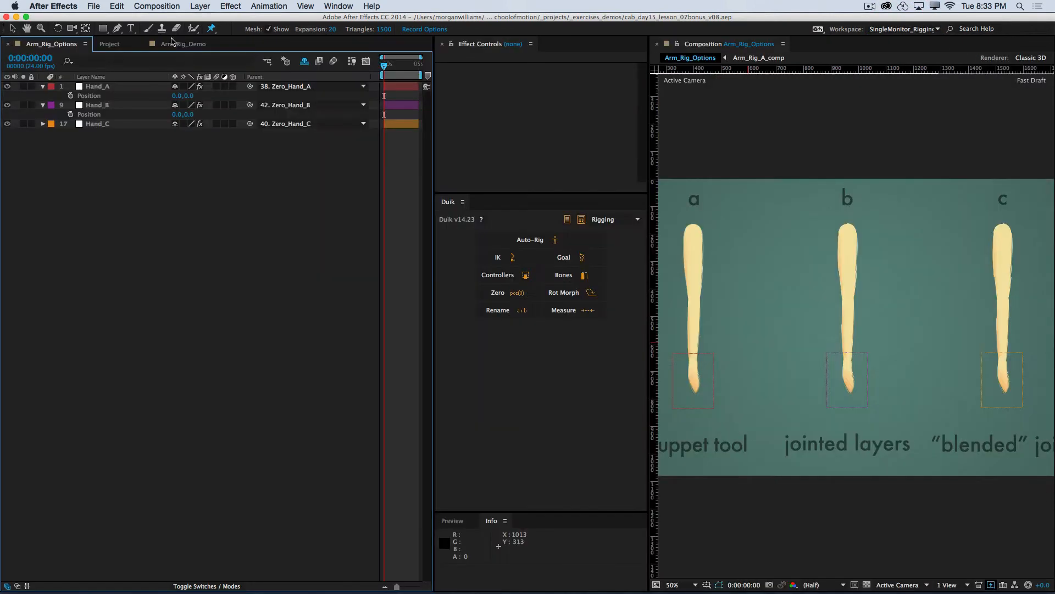
{"action": "left_click", "coordinate": [177, 44]}
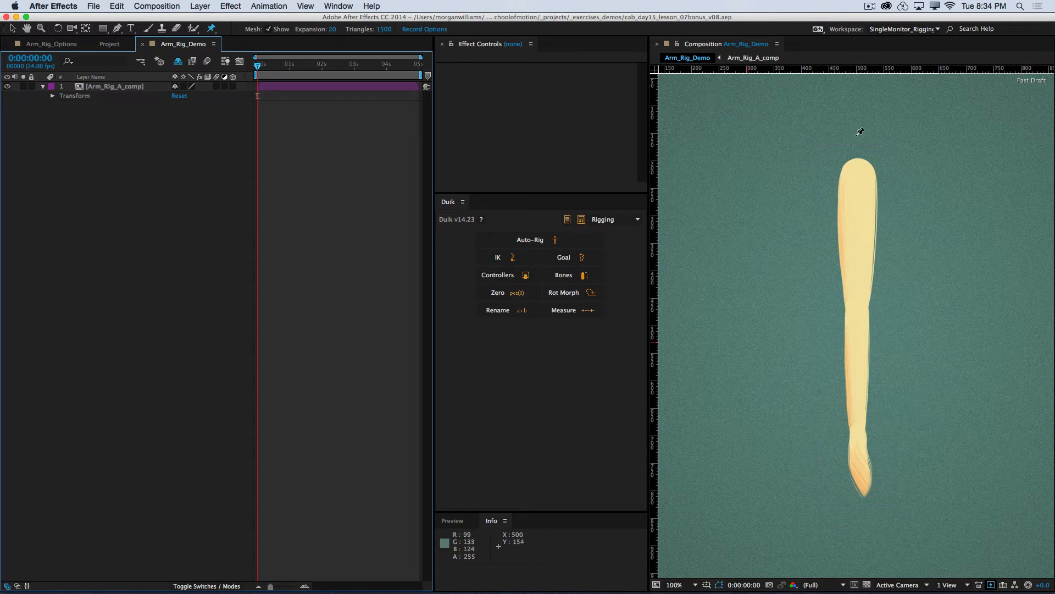
Step: Place a puppet pin on the Arm_Rig_A_comp layer's shoulder at its anchor point, and toggle the mesh display off and on
{"action": "left_click", "coordinate": [127, 87]}
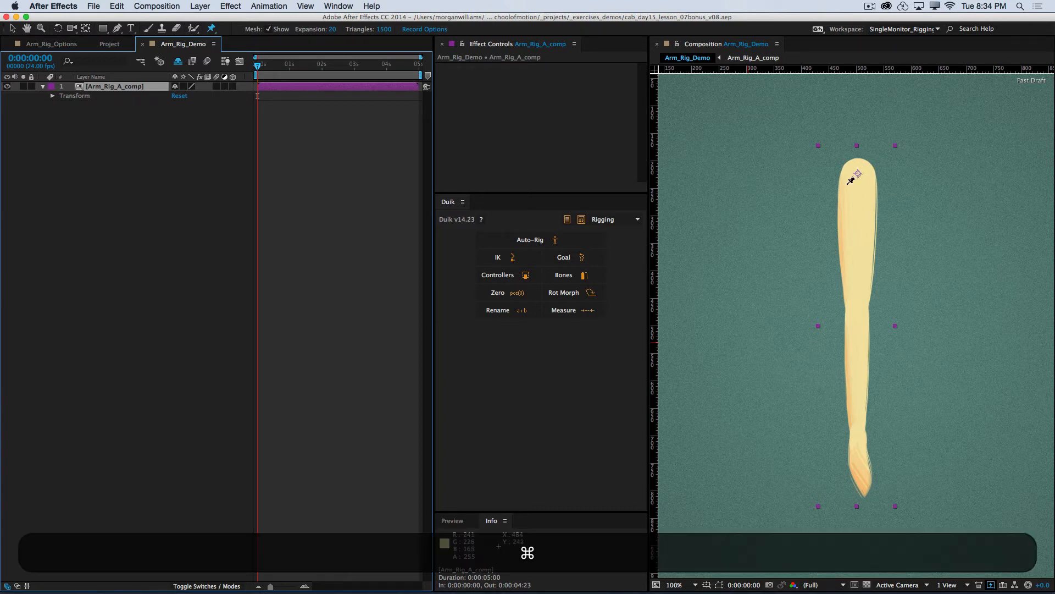
{"action": "key", "text": "super+equal"}
{"action": "left_click_drag", "start_coordinate": [841, 151], "coordinate": [822, 341]}
{"action": "key", "text": "super+p"}
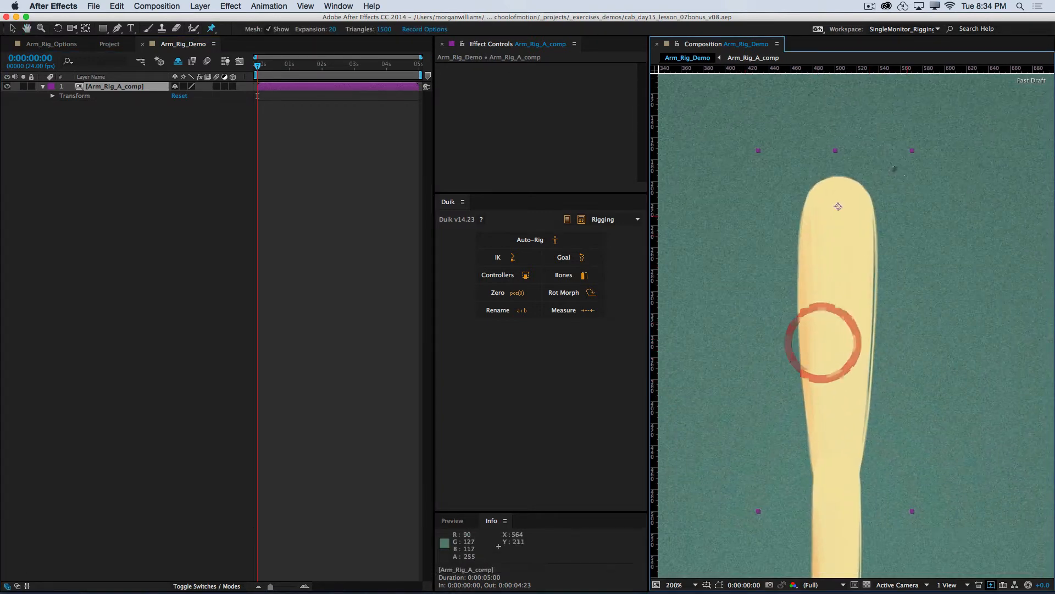
{"action": "left_click", "coordinate": [839, 206]}
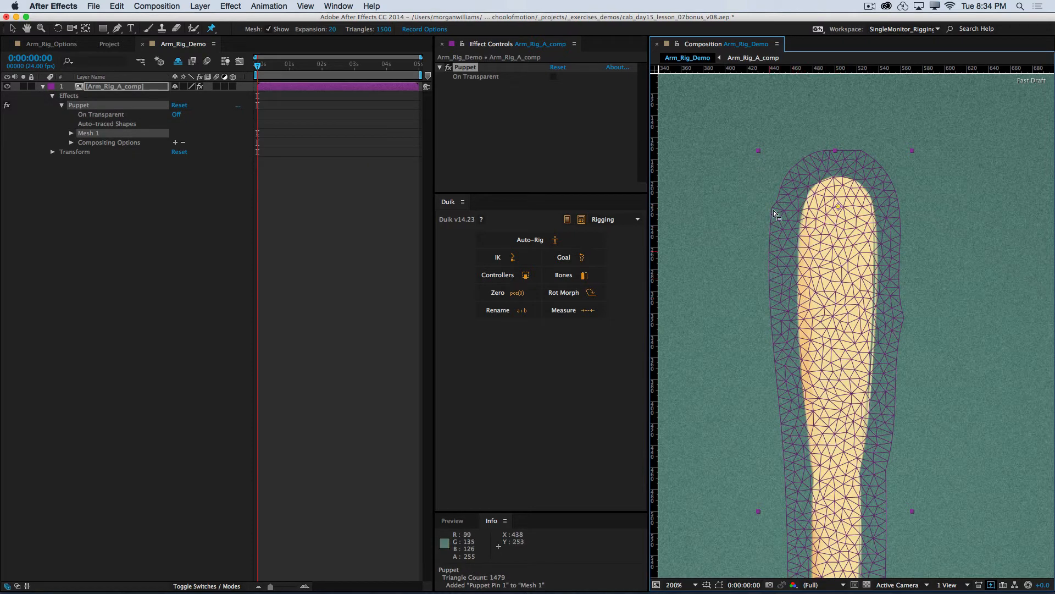
{"action": "left_click", "coordinate": [268, 30]}
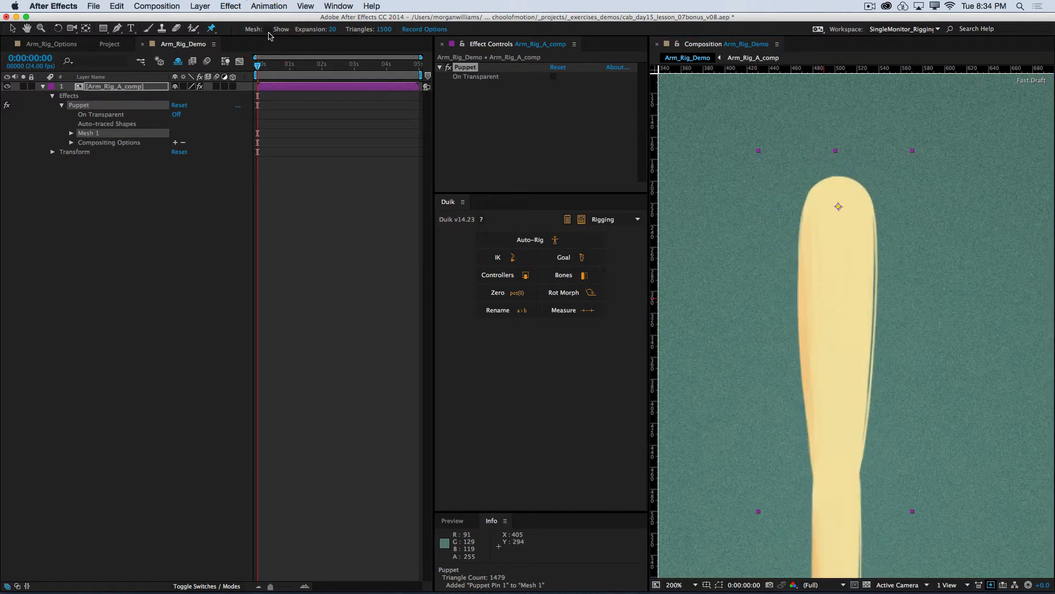
{"action": "left_click", "coordinate": [269, 29]}
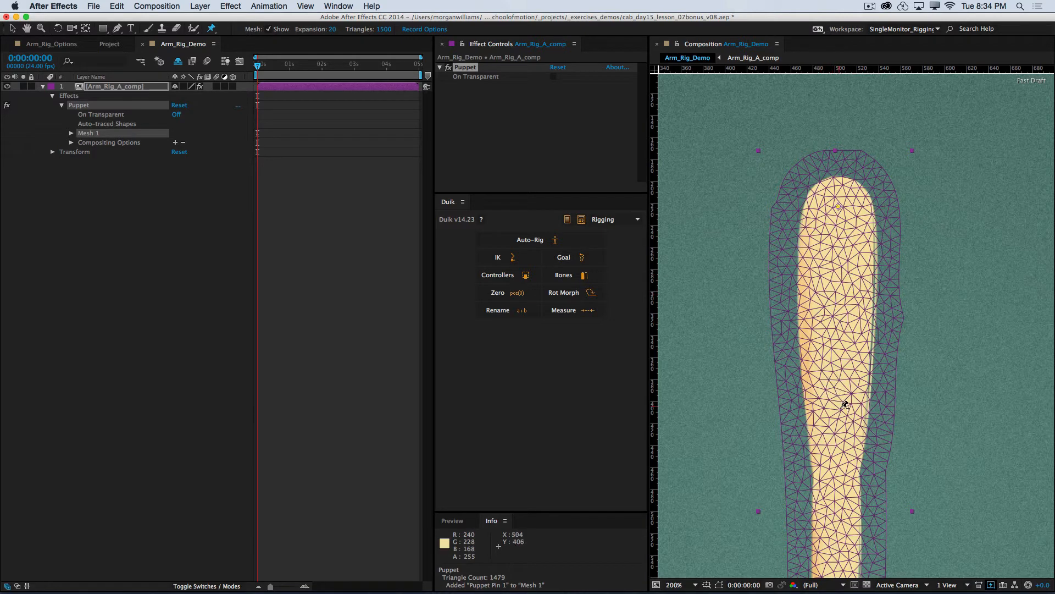
Step: Place a puppet pin at the elbow of the arm, undo it and place it again slightly lower
{"action": "left_click_drag", "start_coordinate": [846, 405], "coordinate": [812, 297]}
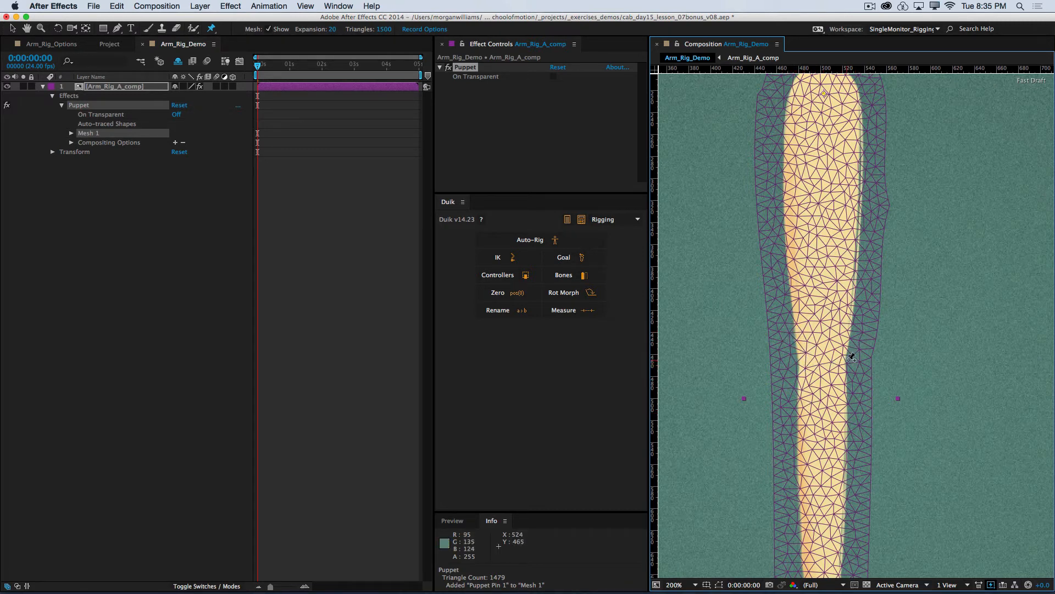
{"action": "left_click", "coordinate": [825, 362]}
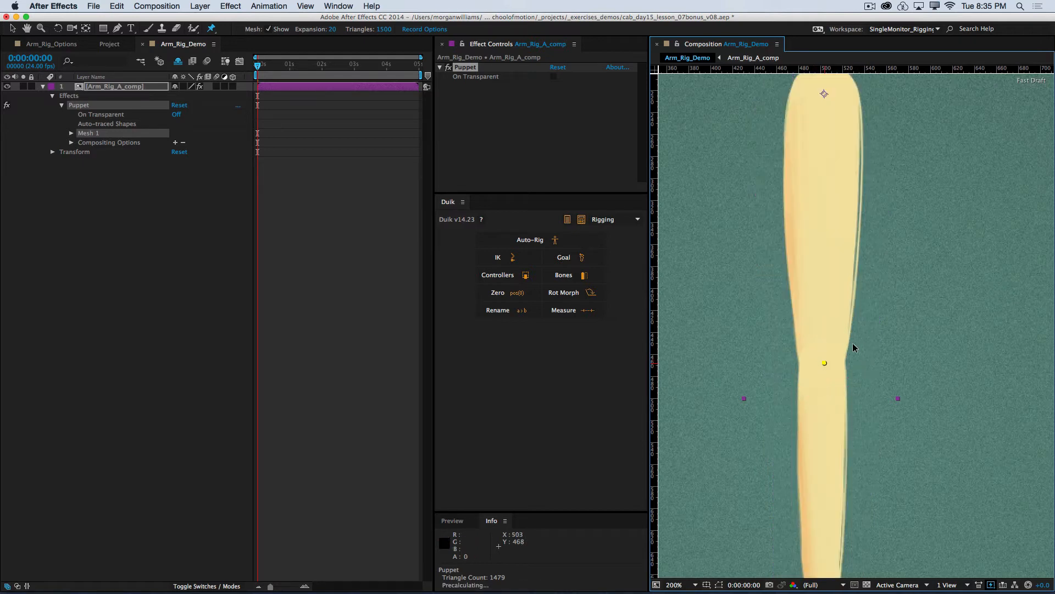
{"action": "key", "text": "super+z"}
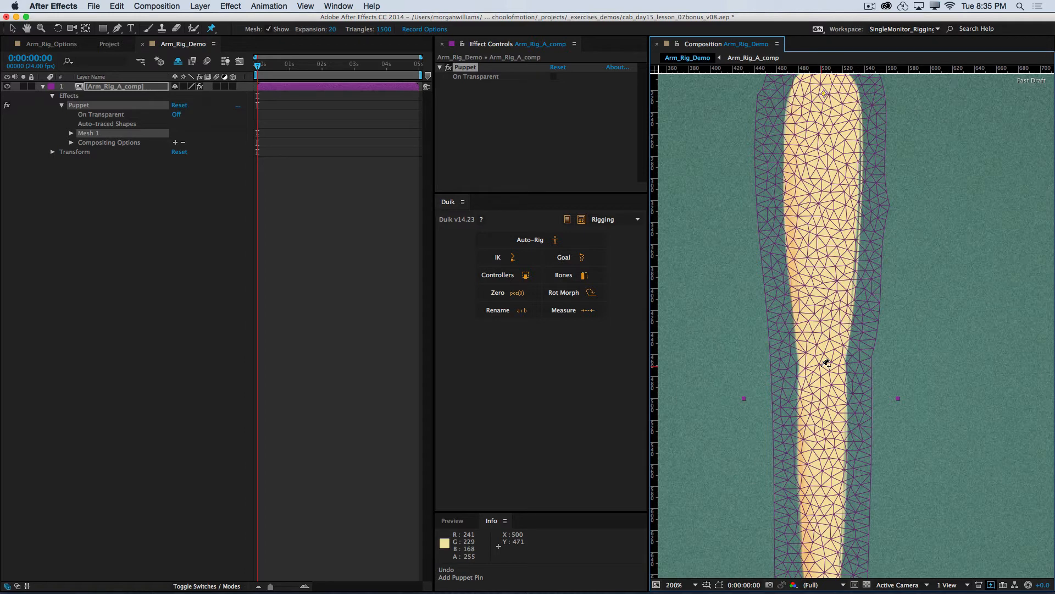
{"action": "left_click", "coordinate": [821, 366]}
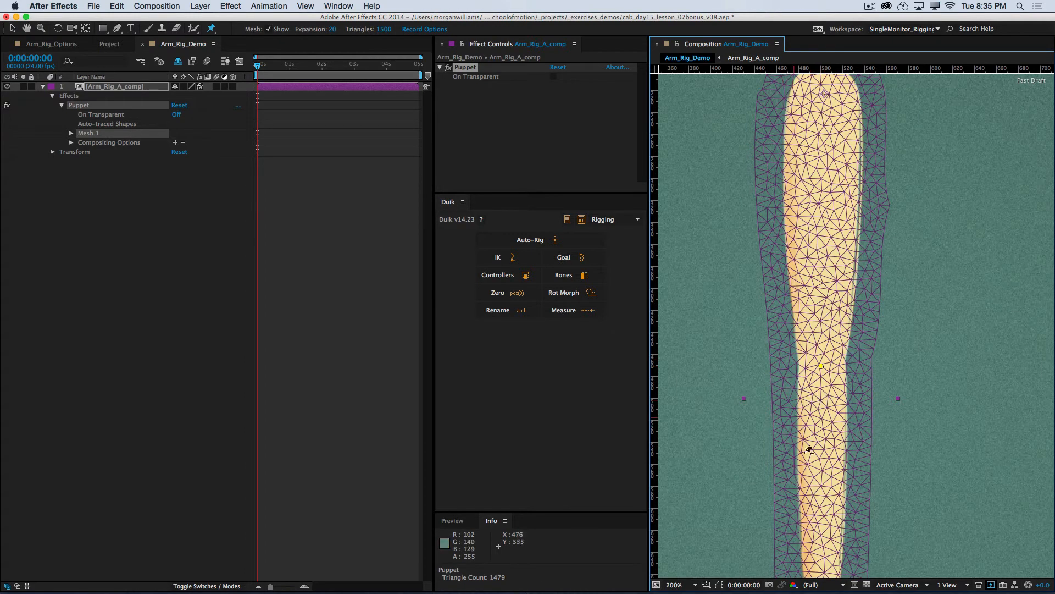
Step: Place one puppet pin at the centre of the wrist and another in the middle of the hand
{"action": "left_click_drag", "start_coordinate": [811, 492], "coordinate": [797, 313]}
{"action": "left_click_drag", "start_coordinate": [798, 412], "coordinate": [783, 314]}
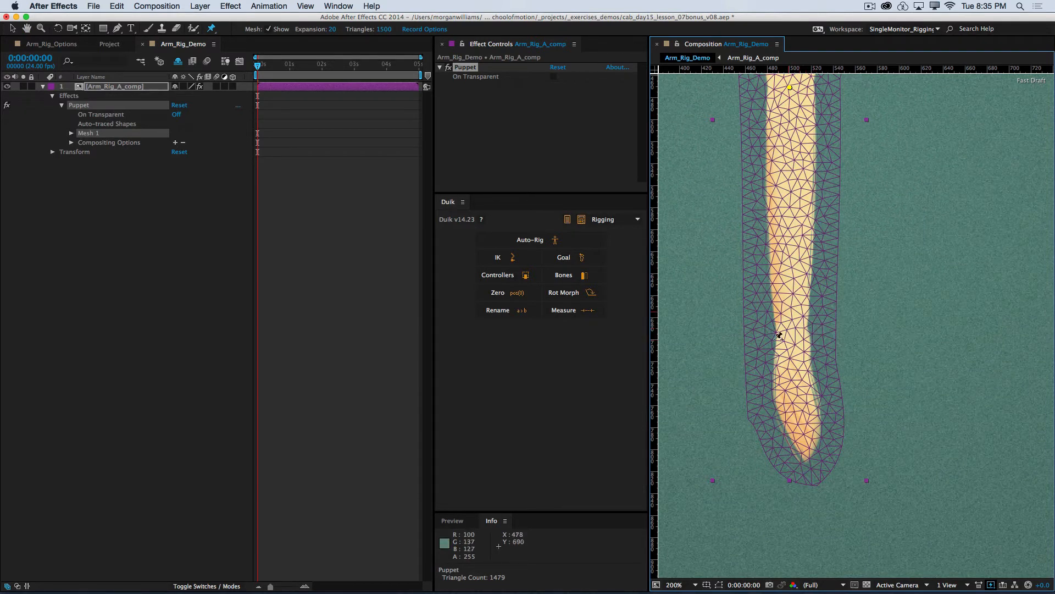
{"action": "left_click", "coordinate": [792, 329]}
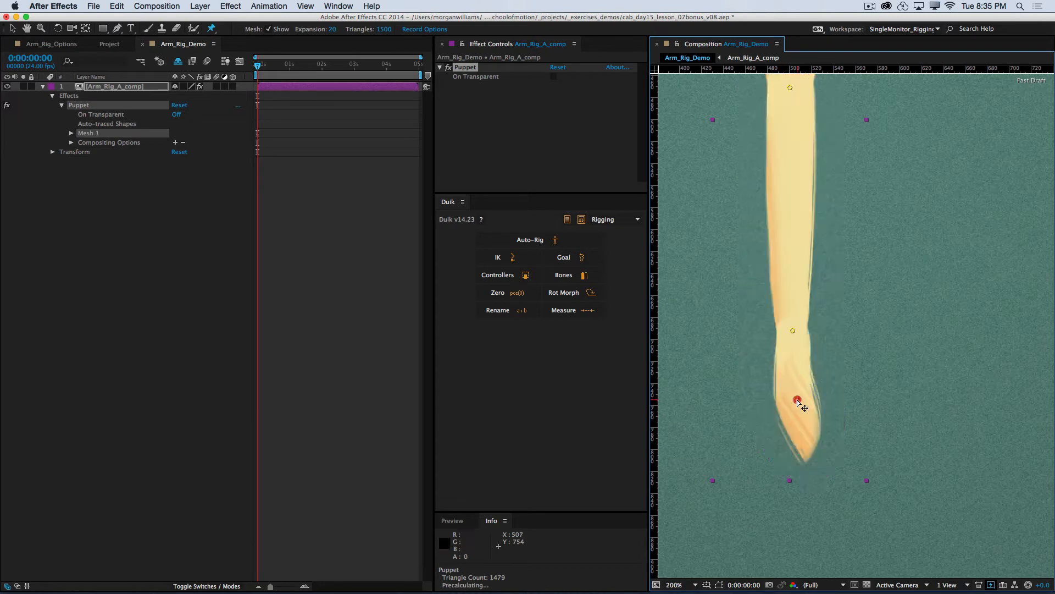
{"action": "left_click", "coordinate": [796, 399]}
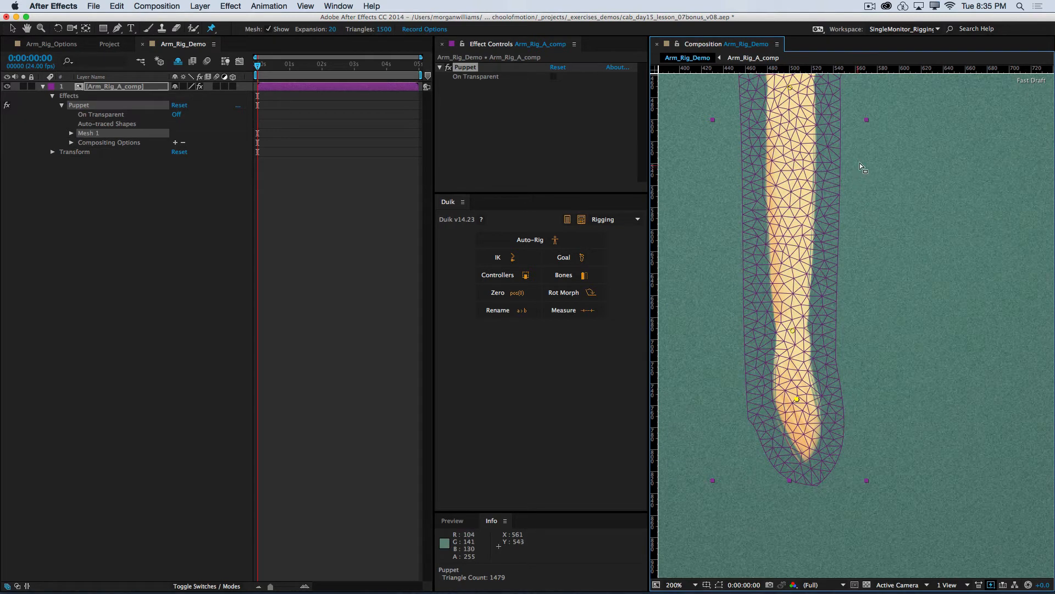
Step: Try bending the hand by moving the puppet pin in the middle of the hand, and undo the move
{"action": "key", "text": "space"}
{"action": "left_click_drag", "start_coordinate": [861, 167], "coordinate": [883, 412]}
{"action": "left_click_drag", "start_coordinate": [902, 264], "coordinate": [863, 376]}
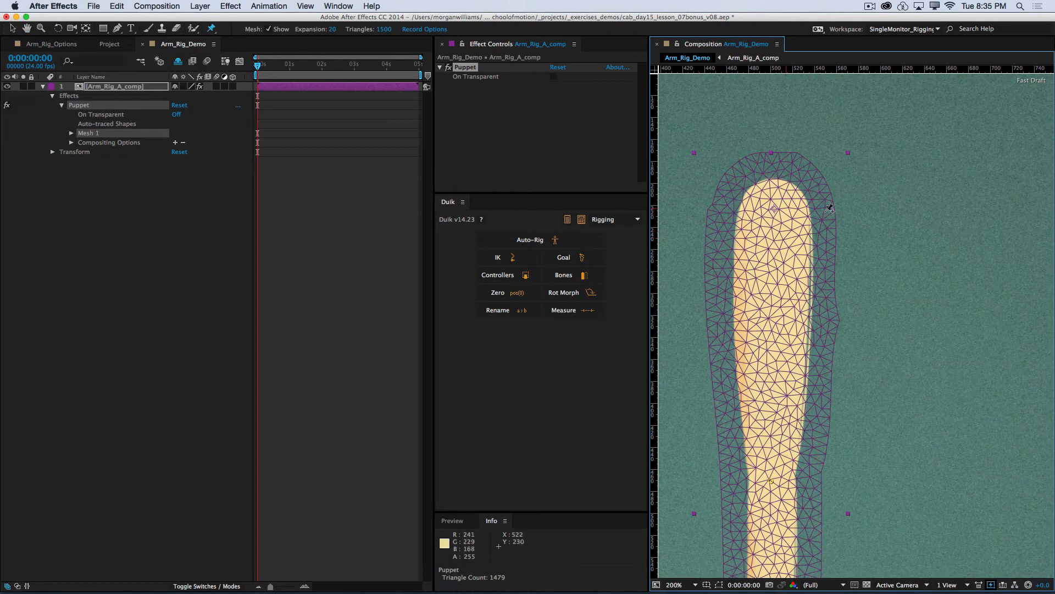
{"action": "key", "text": "space"}
{"action": "left_click_drag", "start_coordinate": [881, 374], "coordinate": [910, 170]}
{"action": "left_click_drag", "start_coordinate": [911, 373], "coordinate": [928, 184]}
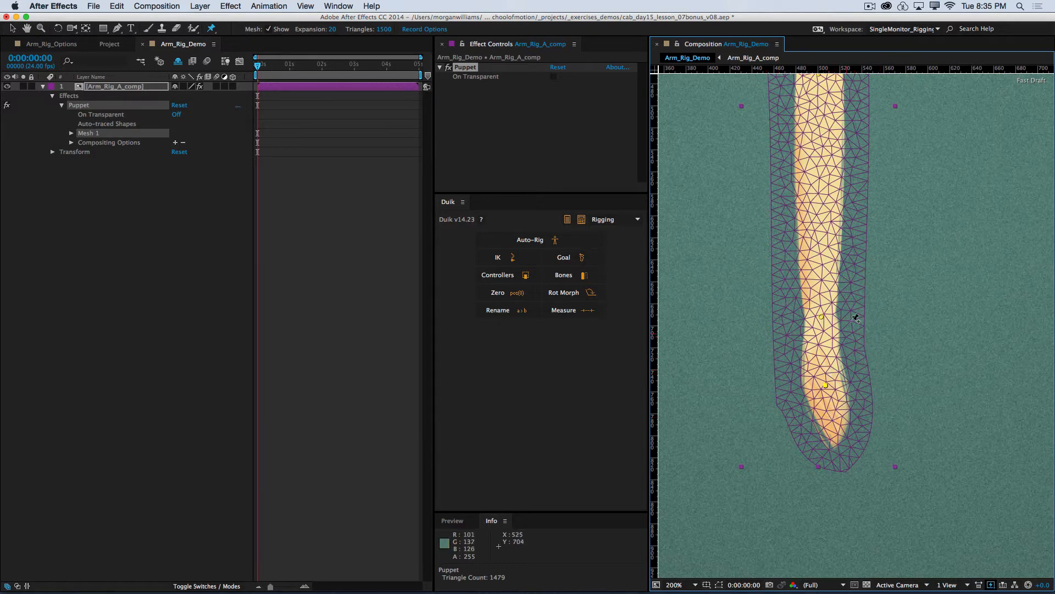
{"action": "left_click_drag", "start_coordinate": [832, 393], "coordinate": [853, 374]}
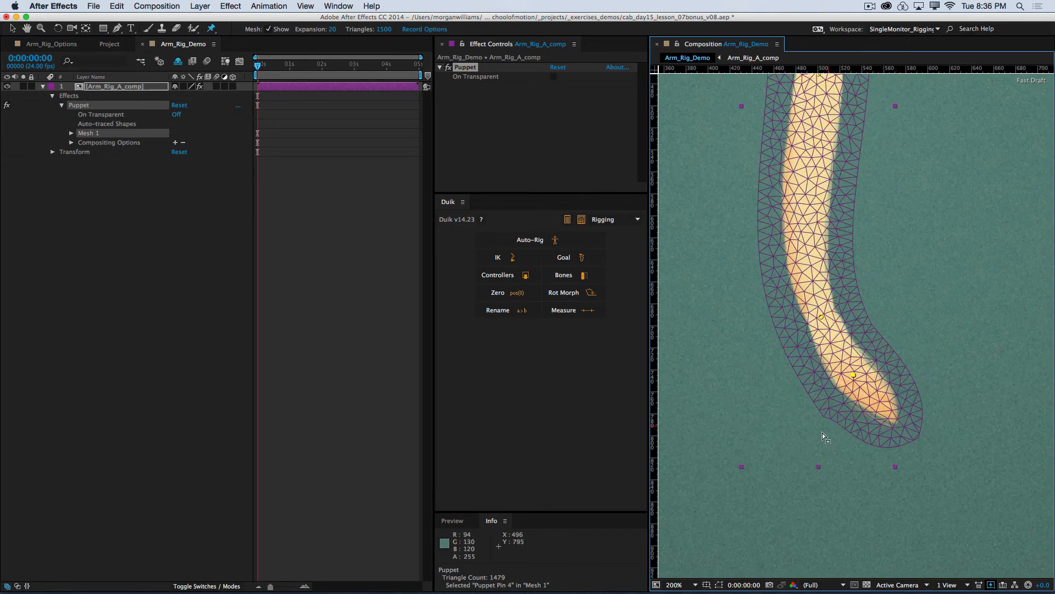
{"action": "key", "text": "super+z"}
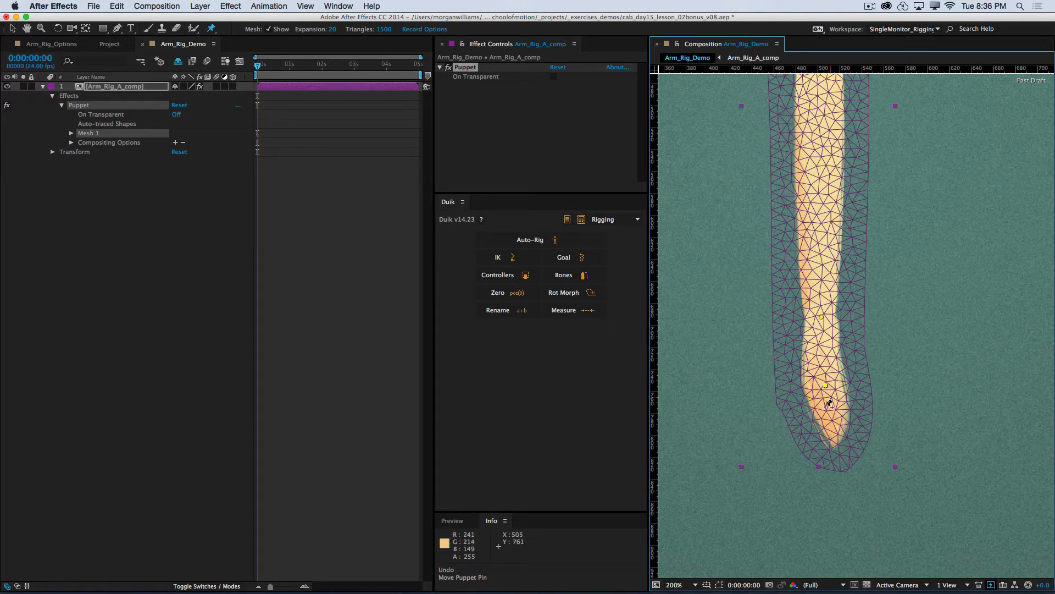
Step: Place another puppet pin at the fingertips, test it by bending the fingers up, and undo that bend
{"action": "left_click", "coordinate": [837, 434]}
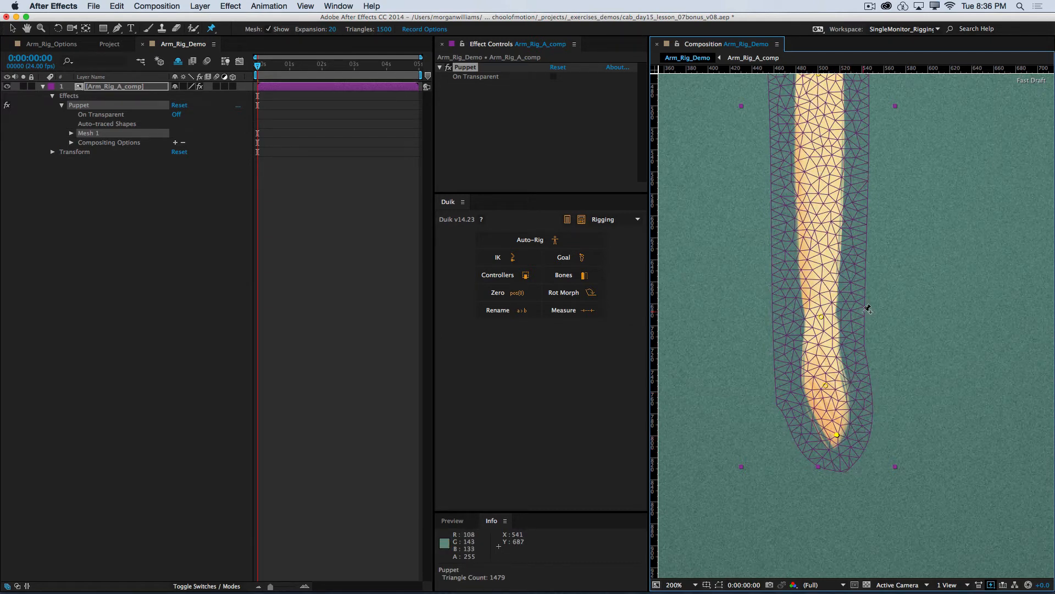
{"action": "left_click_drag", "start_coordinate": [837, 435], "coordinate": [882, 402]}
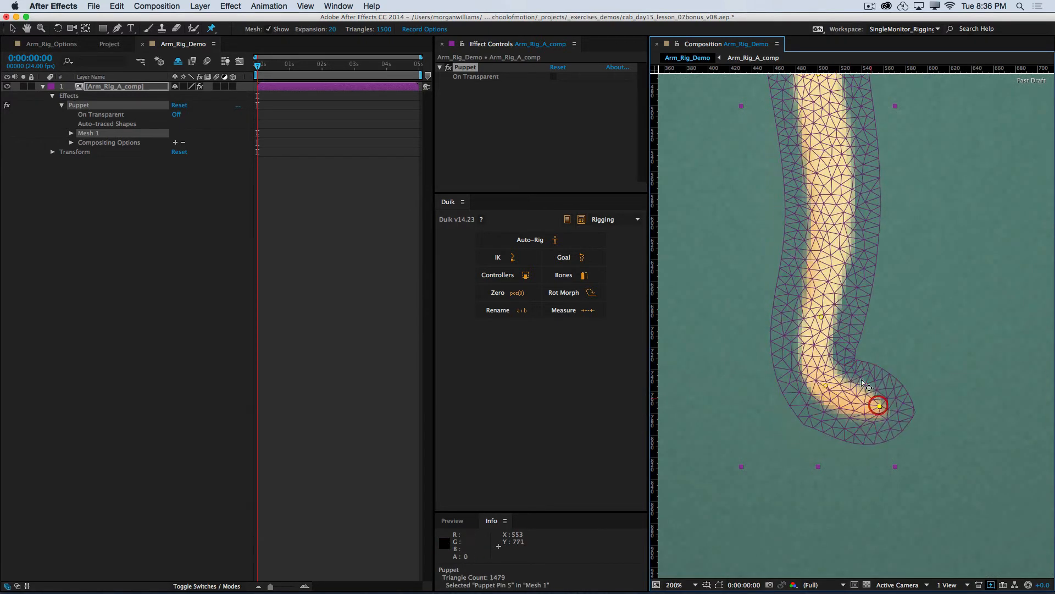
{"action": "key", "text": "super+z"}
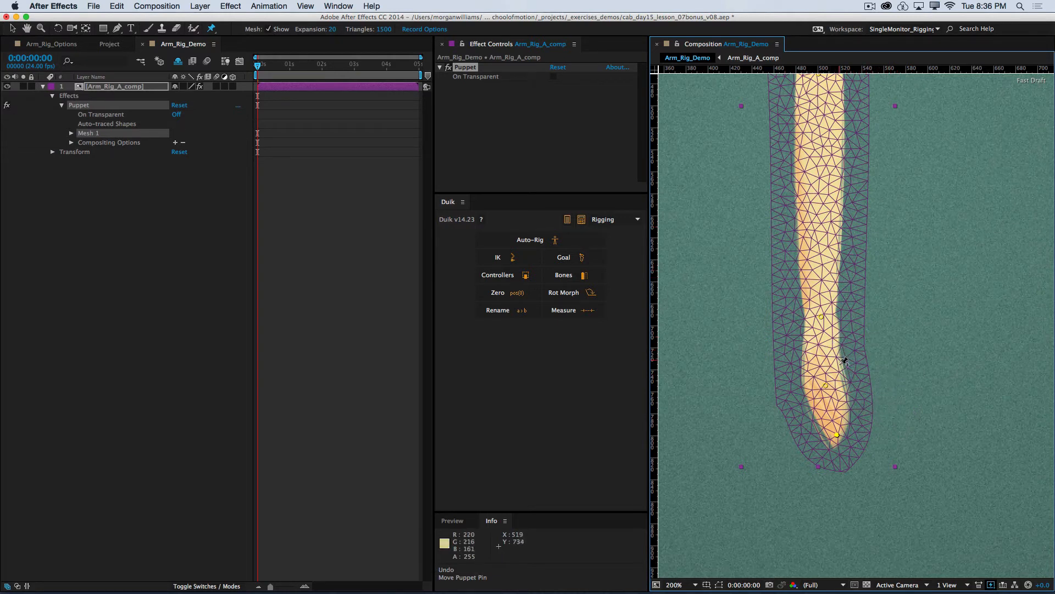
Step: Try moving the wrist, hand and finger pins on the whole arm, undoing the test moves
{"action": "left_click_drag", "start_coordinate": [888, 290], "coordinate": [856, 435]}
{"action": "key", "text": "super+minus"}
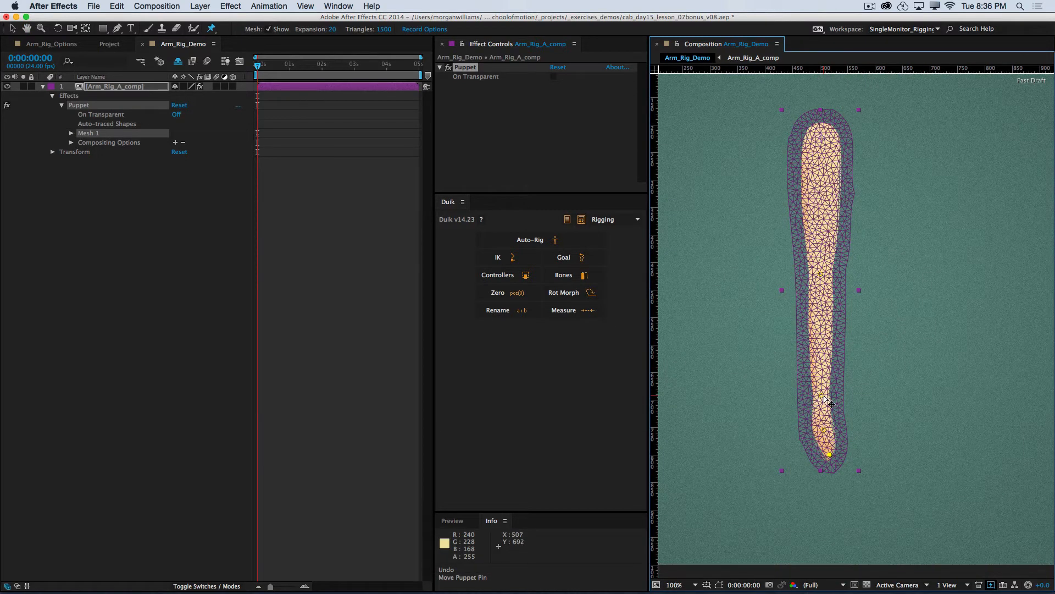
{"action": "left_click_drag", "start_coordinate": [824, 395], "coordinate": [853, 389]}
{"action": "key", "text": "super+z"}
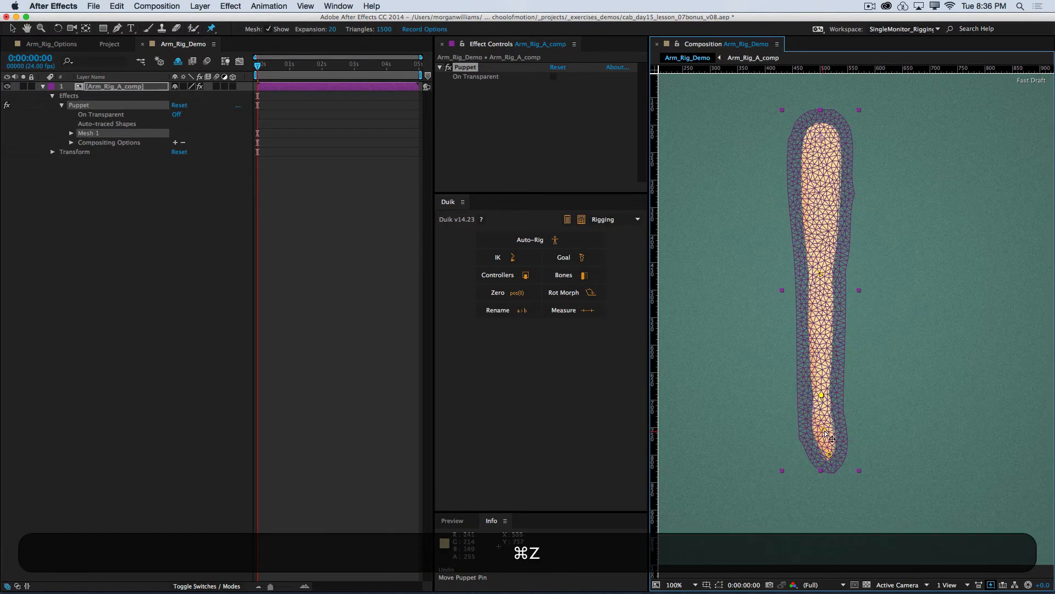
{"action": "left_click_drag", "start_coordinate": [831, 438], "coordinate": [868, 420]}
{"action": "key", "text": "super+z"}
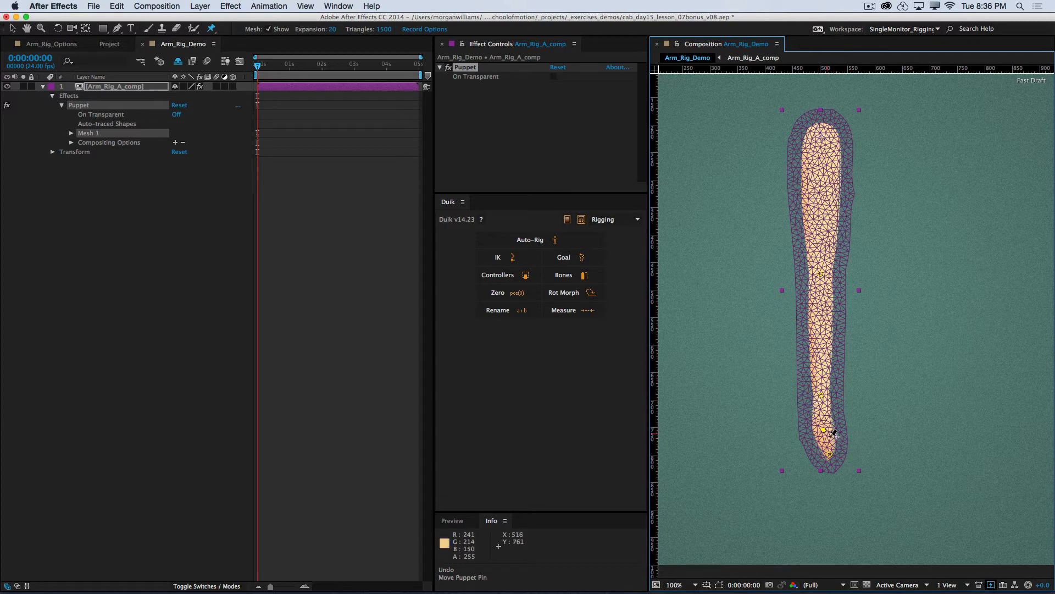
{"action": "left_click_drag", "start_coordinate": [832, 432], "coordinate": [867, 423]}
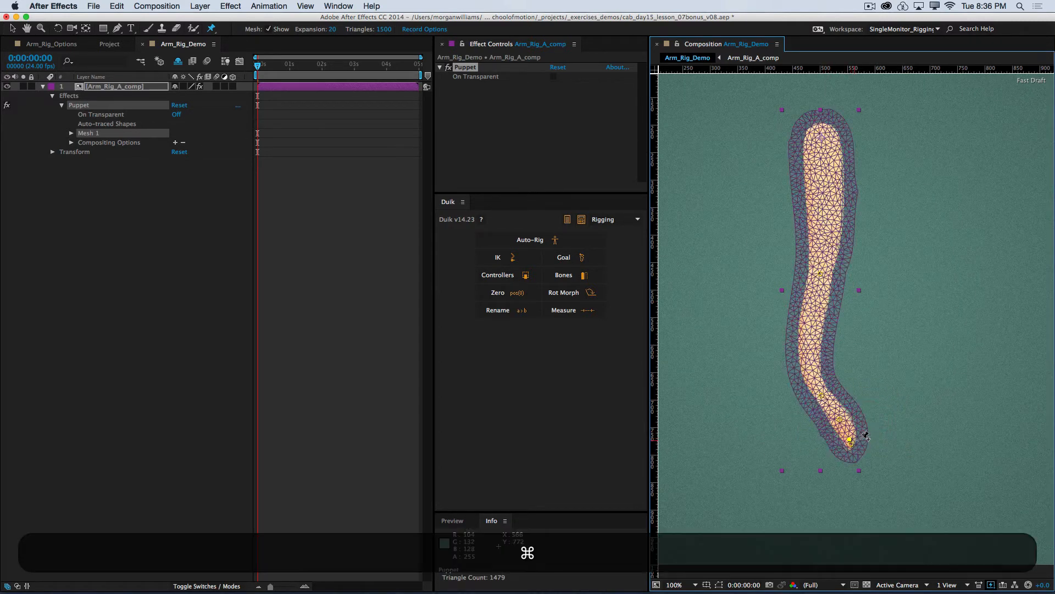
{"action": "key", "text": "super+z"}
Step: Hide the mesh with the Selection tool, try posing the wrist, fingertip and hand pins, and undo all moves back to the straight arm
{"action": "key", "text": "v"}
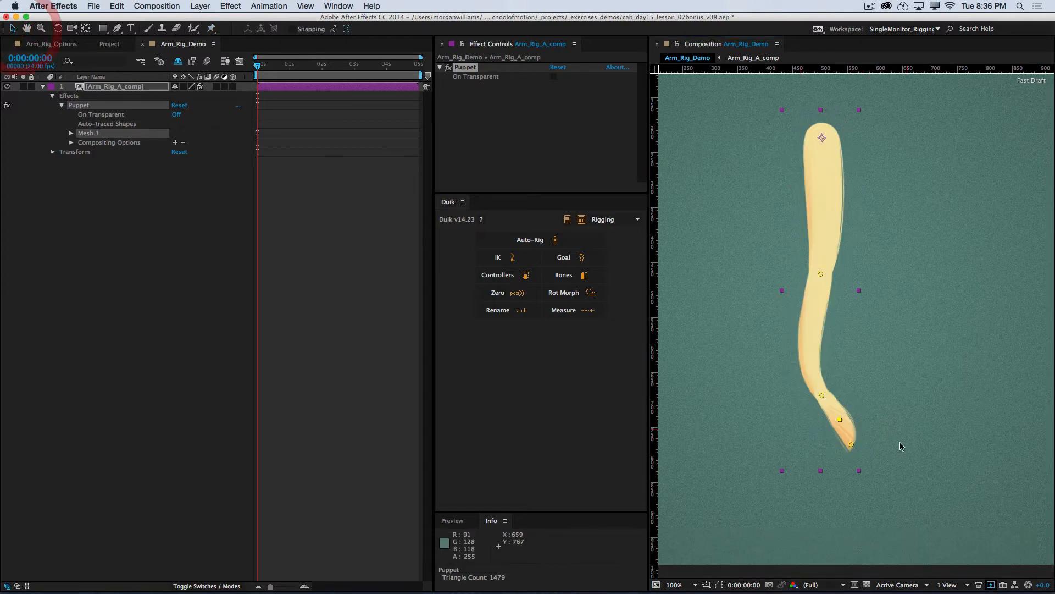
{"action": "left_click_drag", "start_coordinate": [851, 443], "coordinate": [839, 387]}
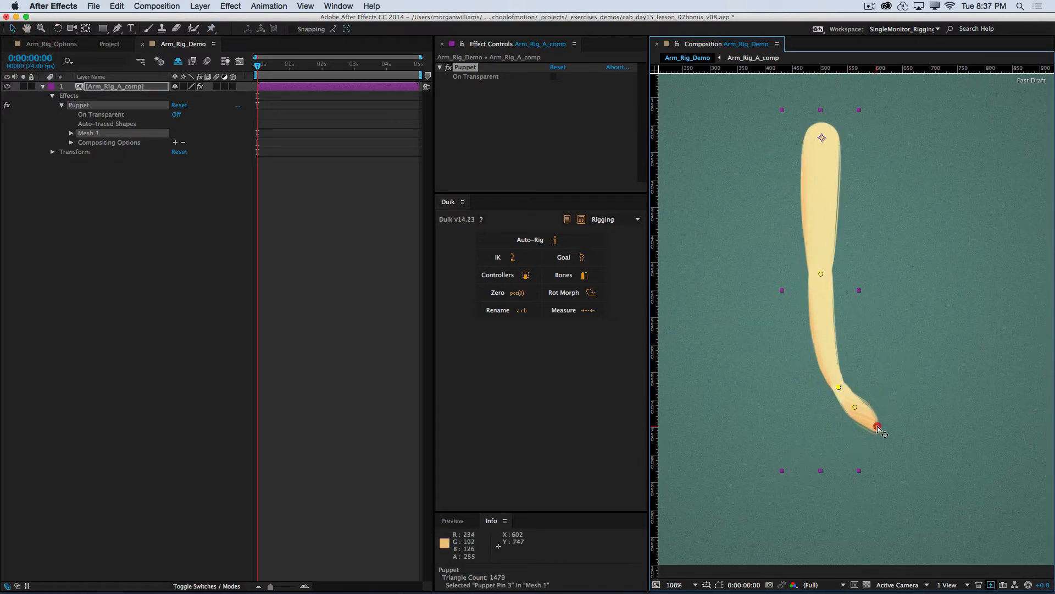
{"action": "mouse_move", "coordinate": [878, 426]}
{"action": "left_mouse_down"}
{"action": "mouse_move", "coordinate": [904, 428]}
{"action": "mouse_move", "coordinate": [867, 444]}
{"action": "left_mouse_up"}
{"action": "mouse_move", "coordinate": [855, 406]}
{"action": "left_mouse_down"}
{"action": "mouse_move", "coordinate": [863, 420]}
{"action": "mouse_move", "coordinate": [858, 408]}
{"action": "left_mouse_up"}
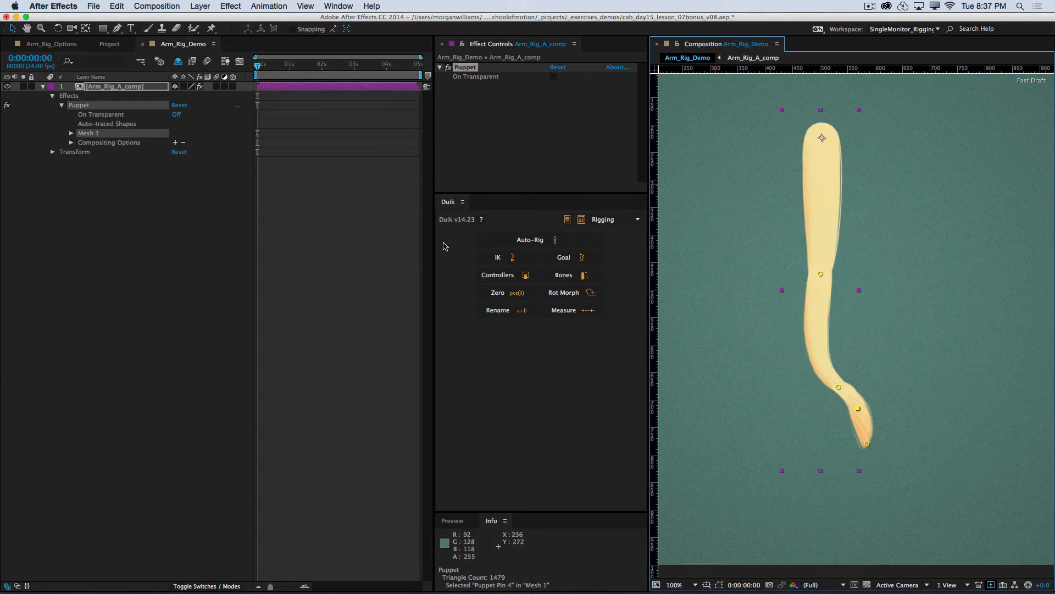
{"action": "key", "text": "super+z"}
{"action": "key", "text": "super+z"}
{"action": "key", "text": "super+z"}
{"action": "key", "text": "super+z"}
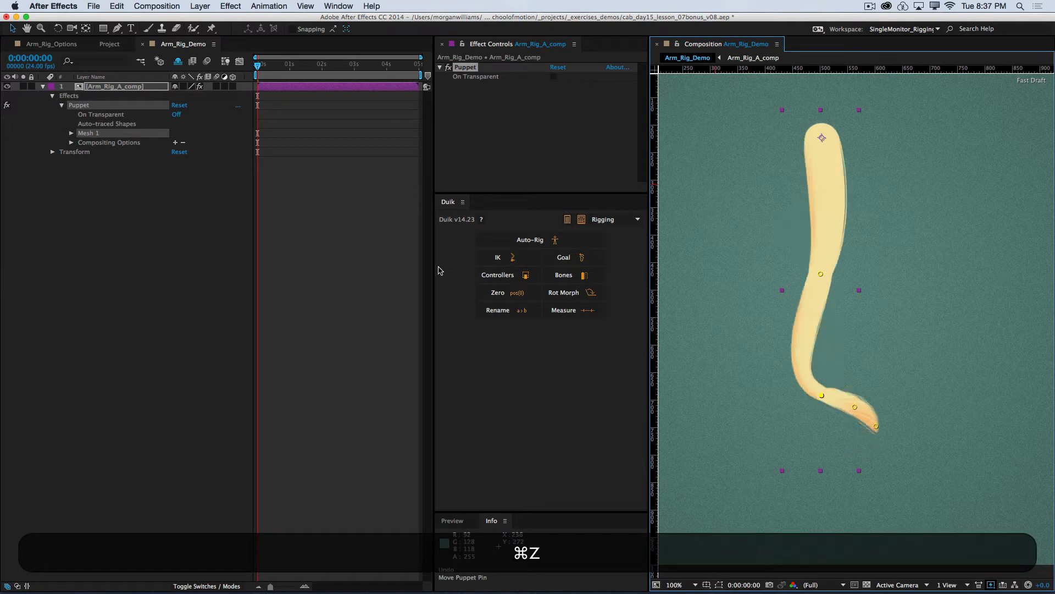
{"action": "key", "text": "super+z"}
{"action": "key", "text": "super+z"}
{"action": "key", "text": "super+z"}
{"action": "key", "text": "super+z"}
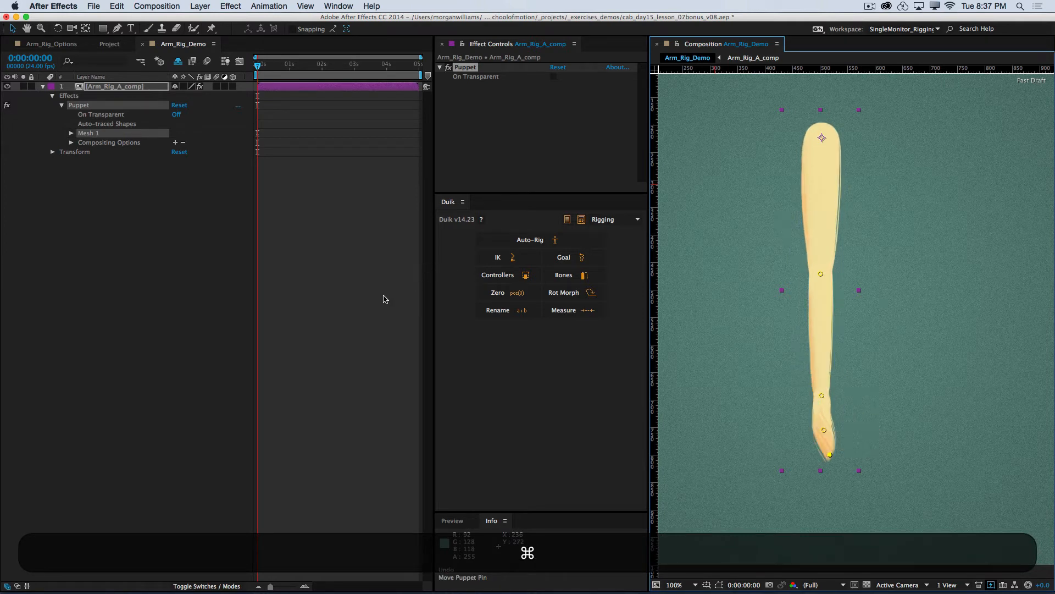
Step: Select the Puppet effect and its Mesh 1 in the layer to view the pins on the arm
{"action": "left_click", "coordinate": [313, 307]}
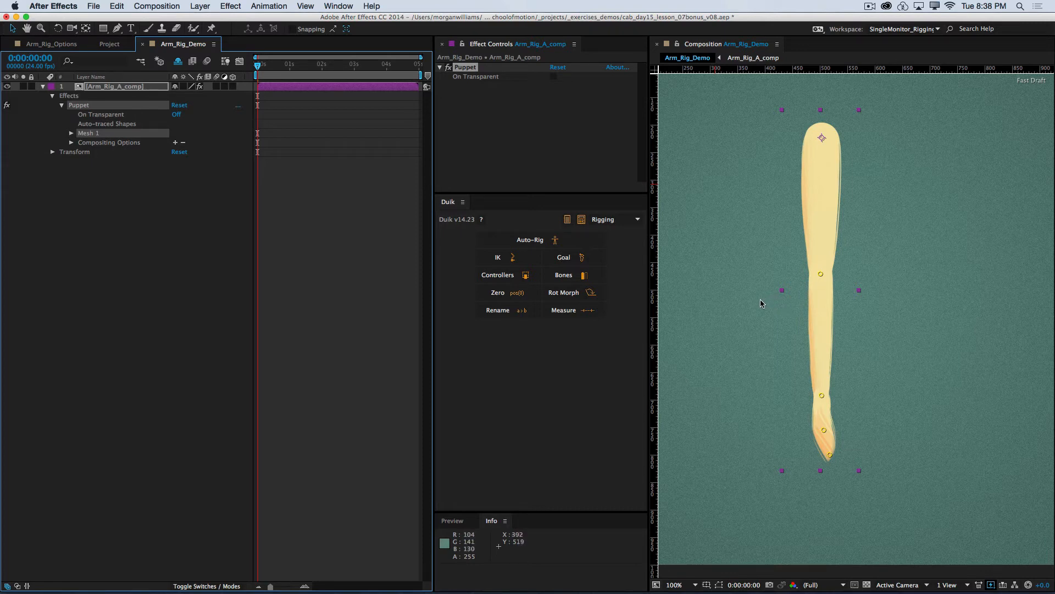
{"action": "left_click", "coordinate": [186, 246]}
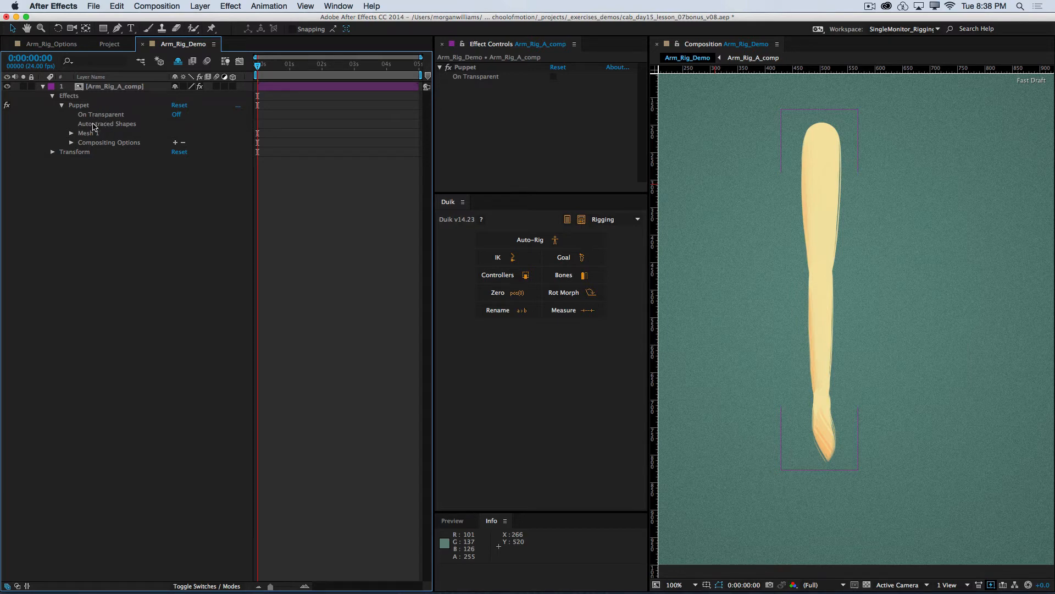
{"action": "left_click", "coordinate": [79, 105]}
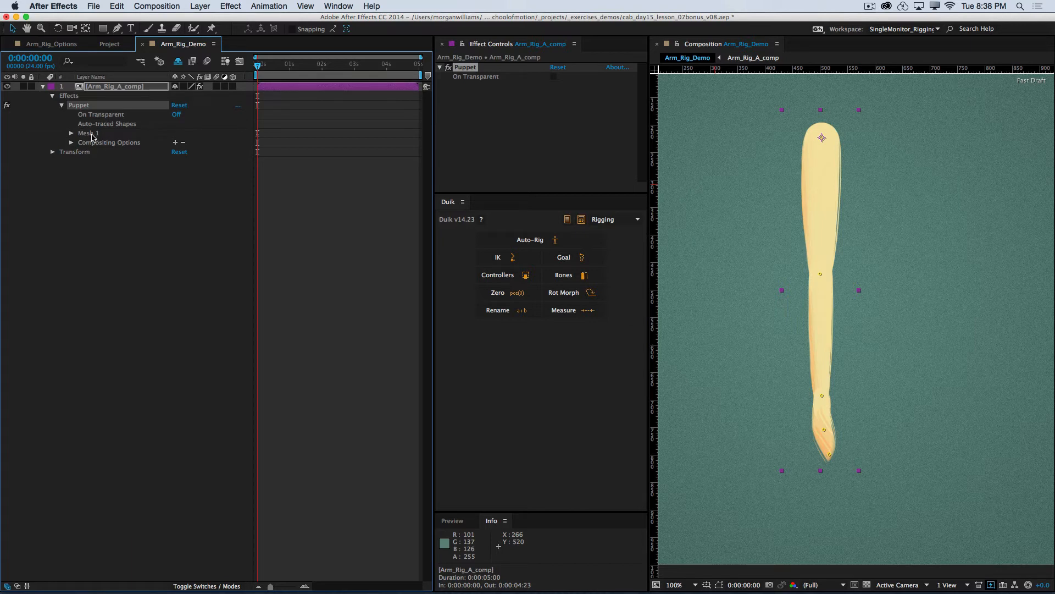
{"action": "left_click", "coordinate": [94, 134]}
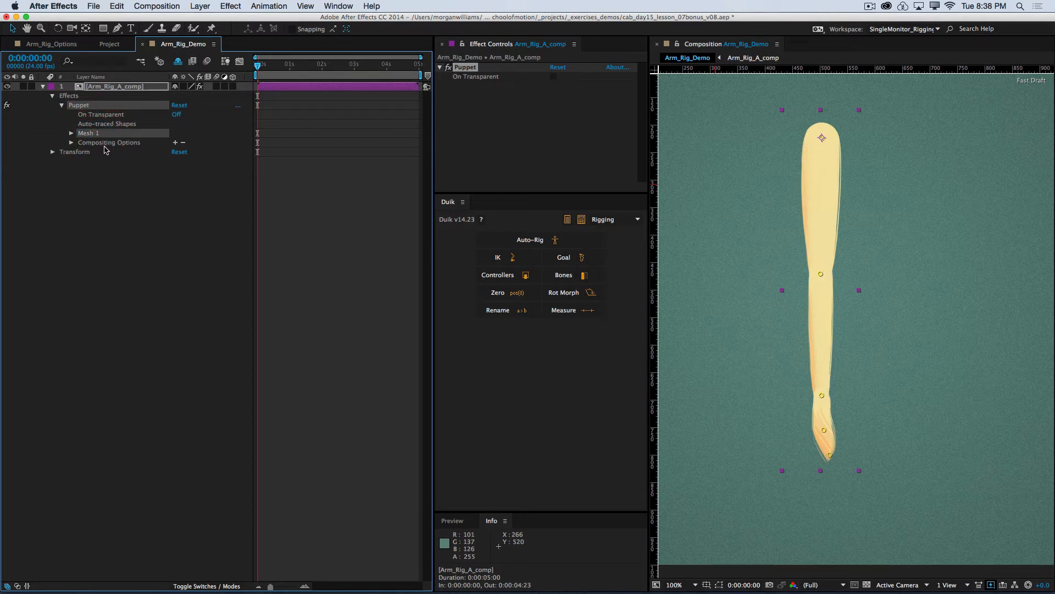
{"action": "left_click", "coordinate": [110, 183]}
Step: Reveal the keyframed puppet pin positions of the Arm_Rig_A_comp layer
{"action": "left_click", "coordinate": [118, 88]}
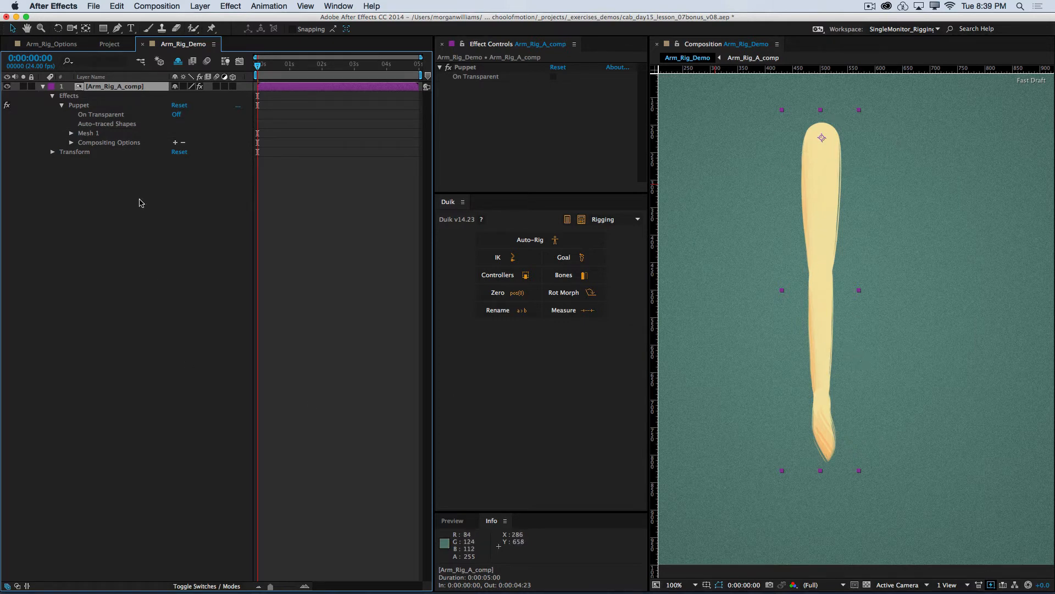
{"action": "left_click", "coordinate": [136, 219]}
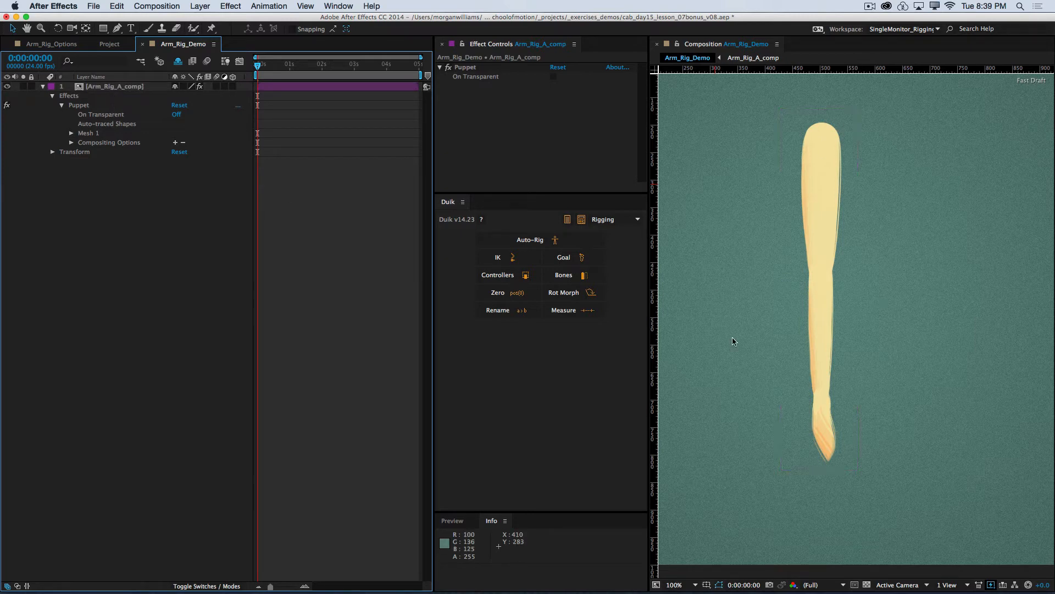
{"action": "left_click", "coordinate": [117, 88]}
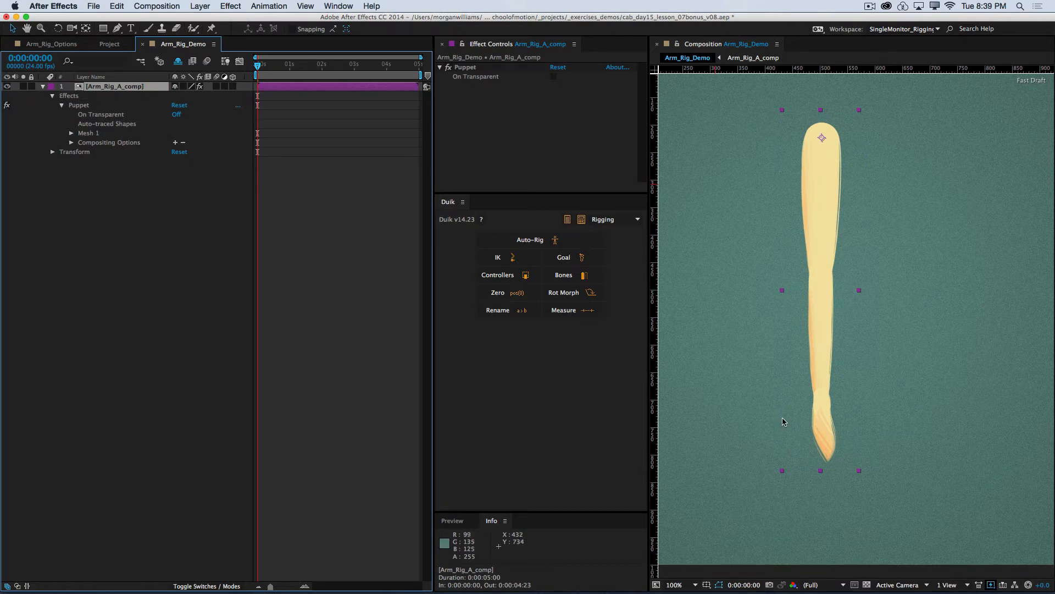
{"action": "key", "text": "u"}
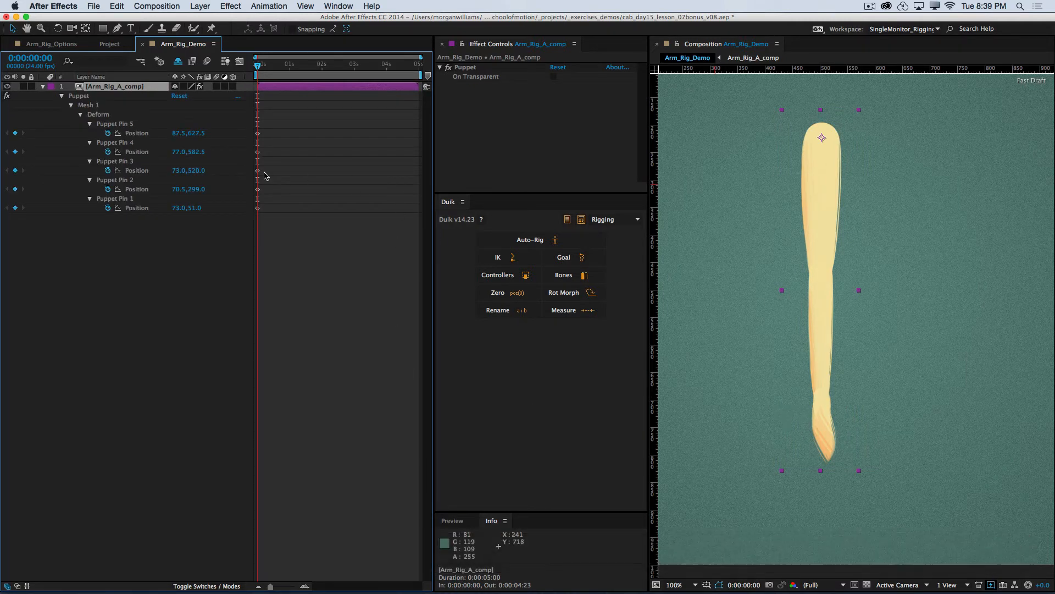
Step: Inspect the position keyframes of all five puppet pins and the Puppet Pin 1 entry by selecting them, and clear the selection
{"action": "left_click_drag", "start_coordinate": [291, 128], "coordinate": [245, 228]}
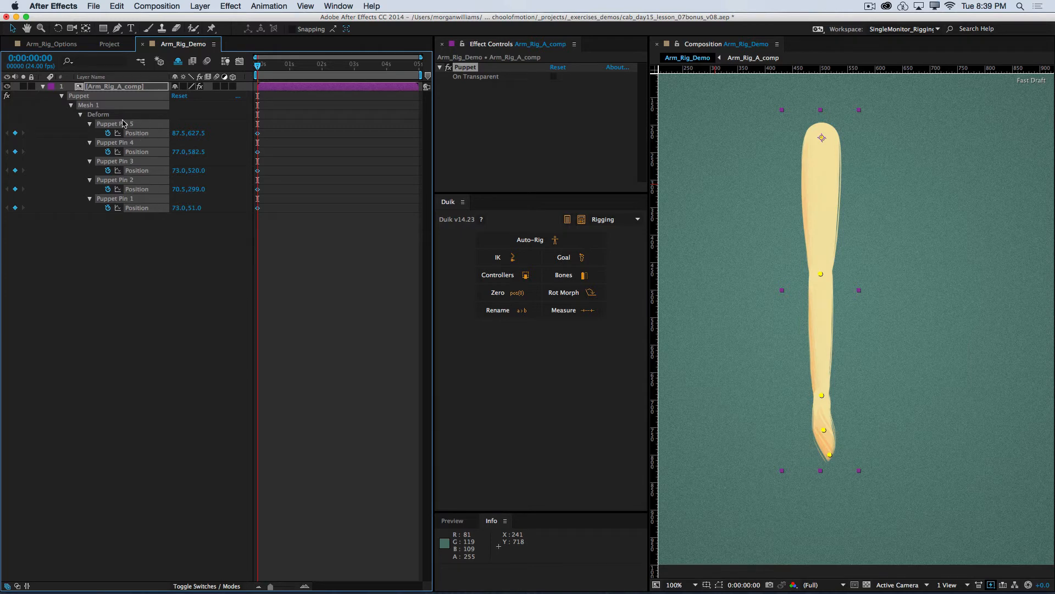
{"action": "left_click", "coordinate": [97, 252]}
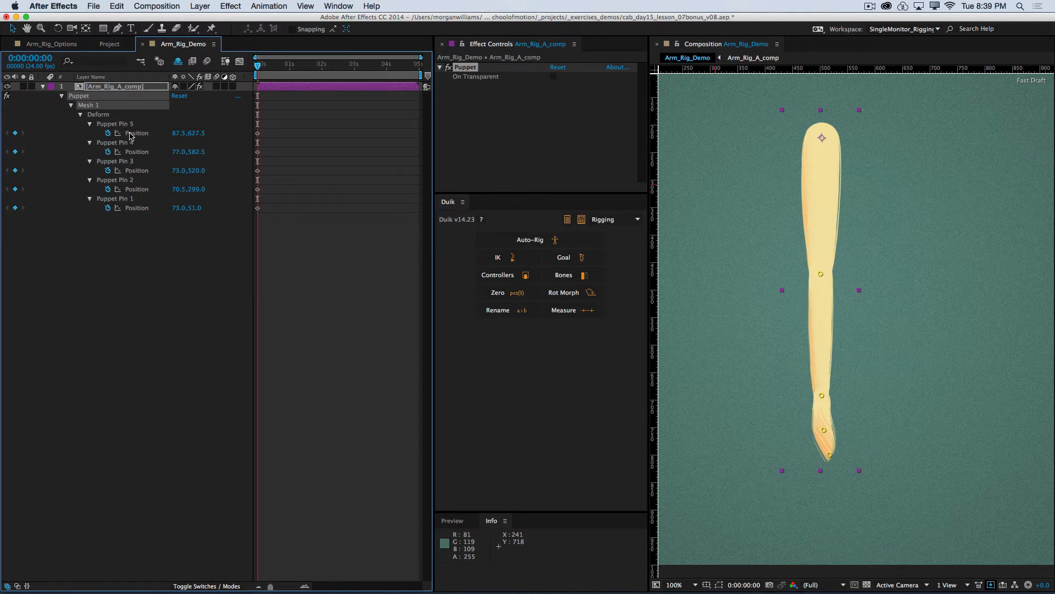
{"action": "left_click_drag", "start_coordinate": [272, 130], "coordinate": [249, 212]}
{"action": "left_click", "coordinate": [243, 231]}
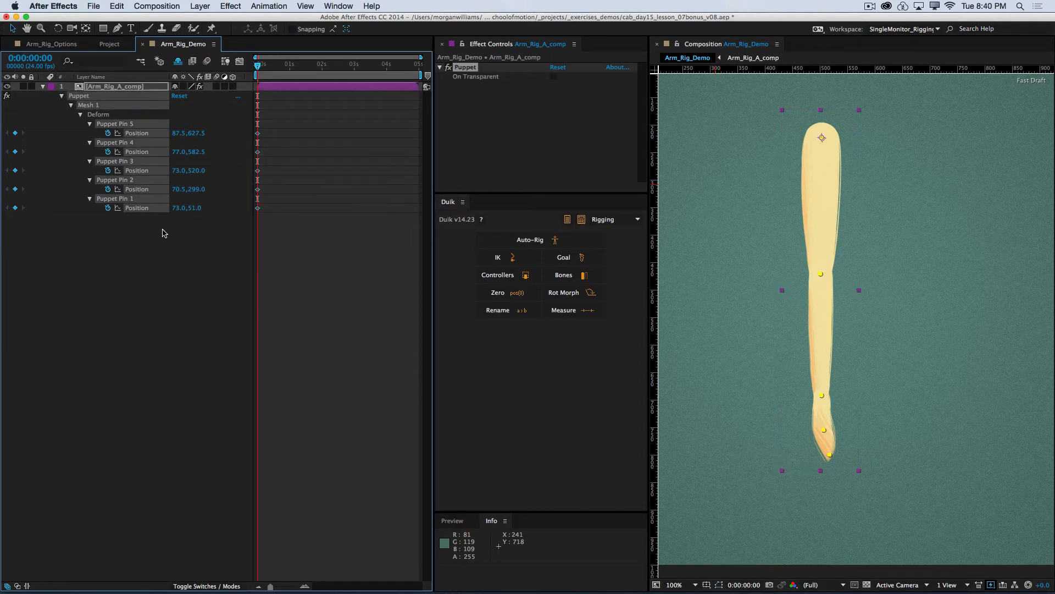
{"action": "left_click", "coordinate": [152, 250]}
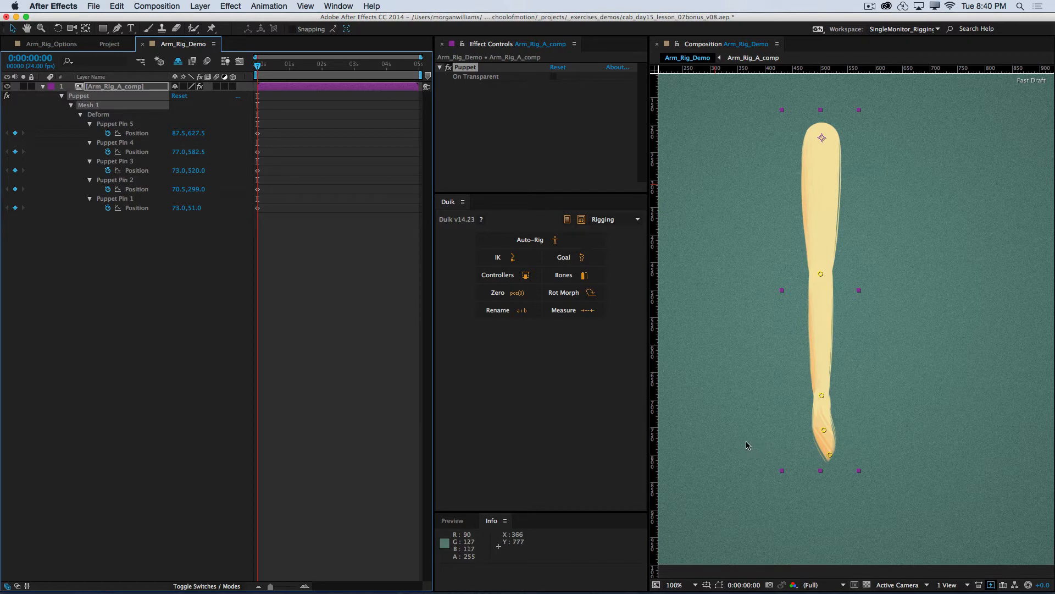
{"action": "left_click", "coordinate": [122, 200]}
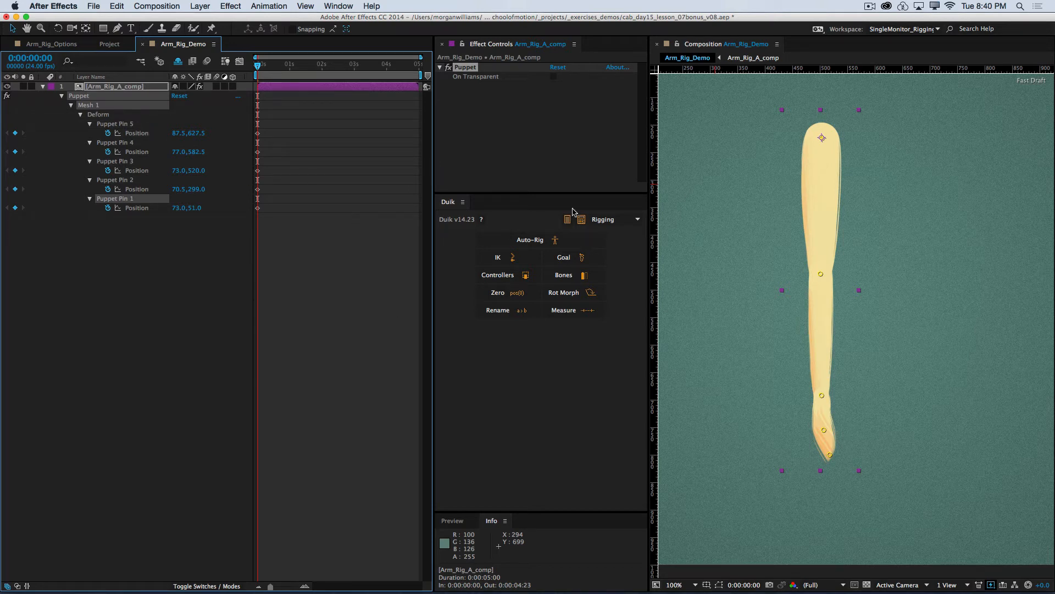
{"action": "left_click", "coordinate": [180, 252]}
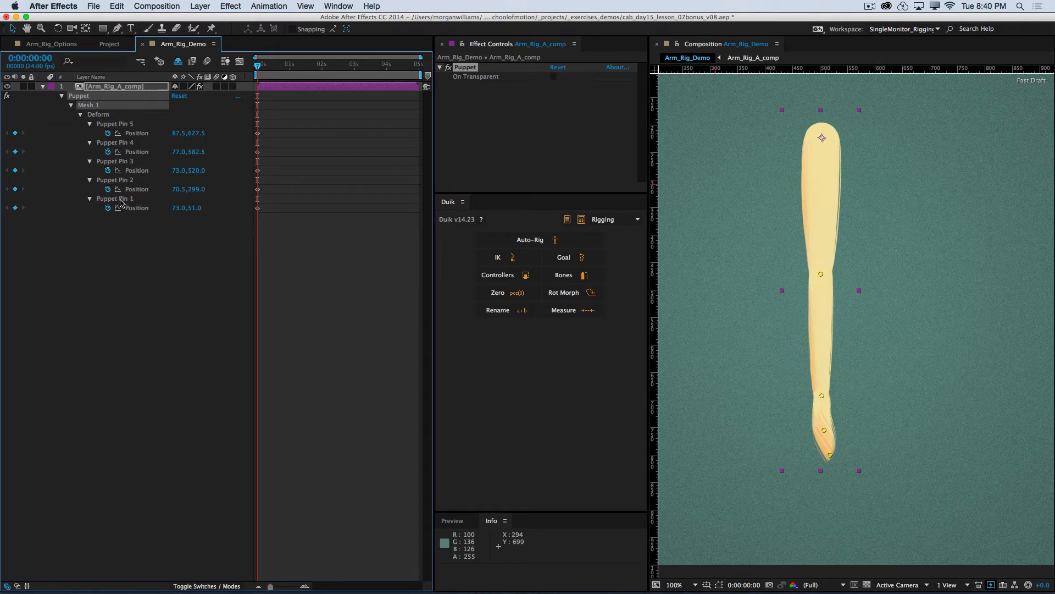
Step: Rename Puppet Pins 1 to 5 as shoulder, elbow, wrist, hand and fingers
{"action": "left_click", "coordinate": [121, 202]}
{"action": "key", "text": "Return"}
{"action": "type", "text": "shoulder"}
{"action": "key", "text": "Return"}
{"action": "left_click", "coordinate": [121, 181]}
{"action": "key", "text": "Return"}
{"action": "type", "text": "elbow"}
{"action": "key", "text": "Return"}
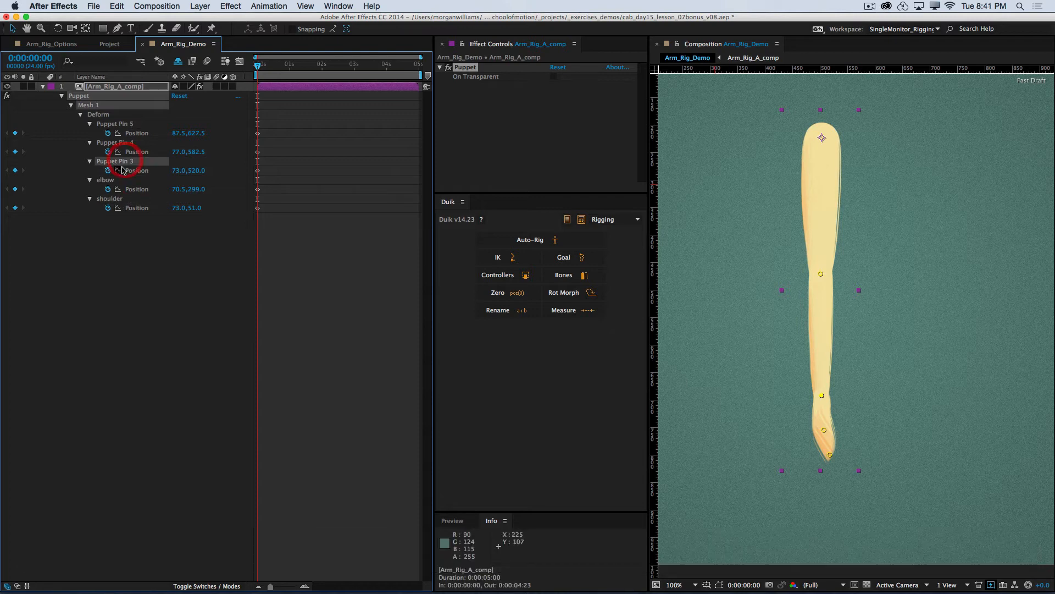
{"action": "key", "text": "Return"}
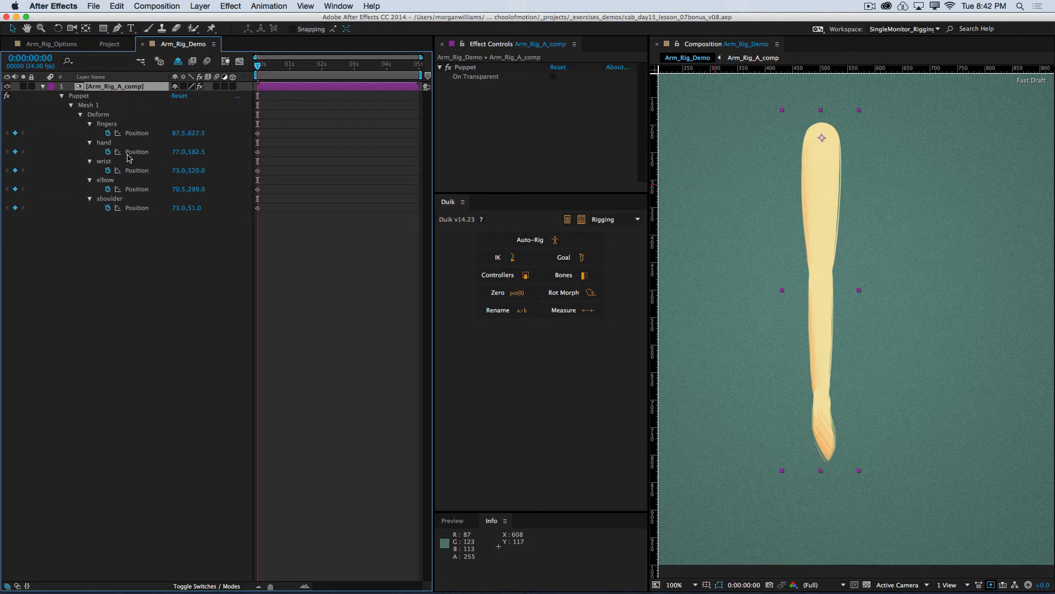
Step: Select the shoulder, elbow and wrist pins one by one to check which point on the arm each controls
{"action": "left_click", "coordinate": [109, 200]}
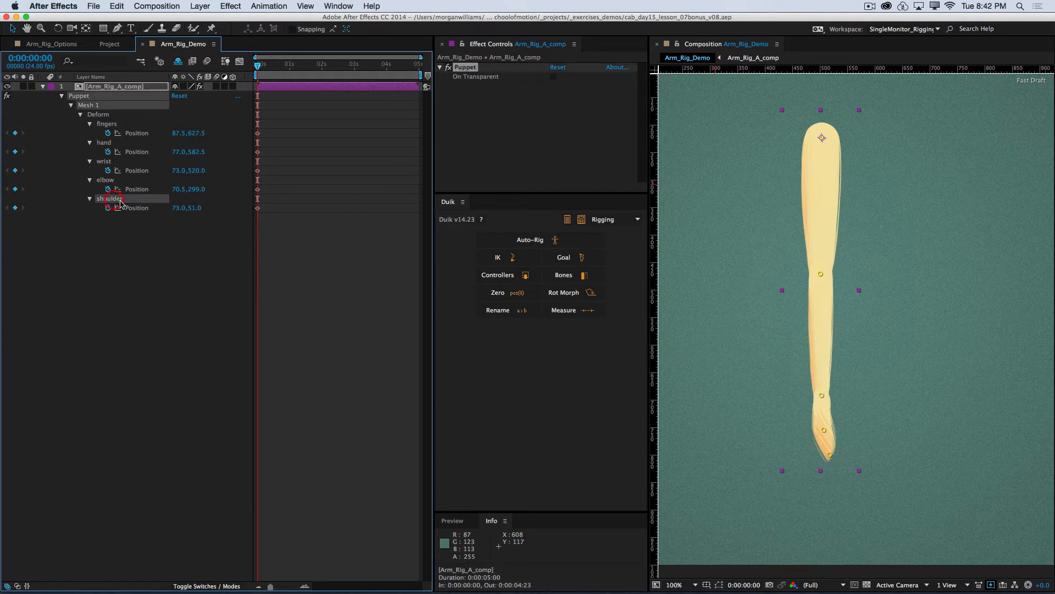
{"action": "left_click", "coordinate": [111, 180]}
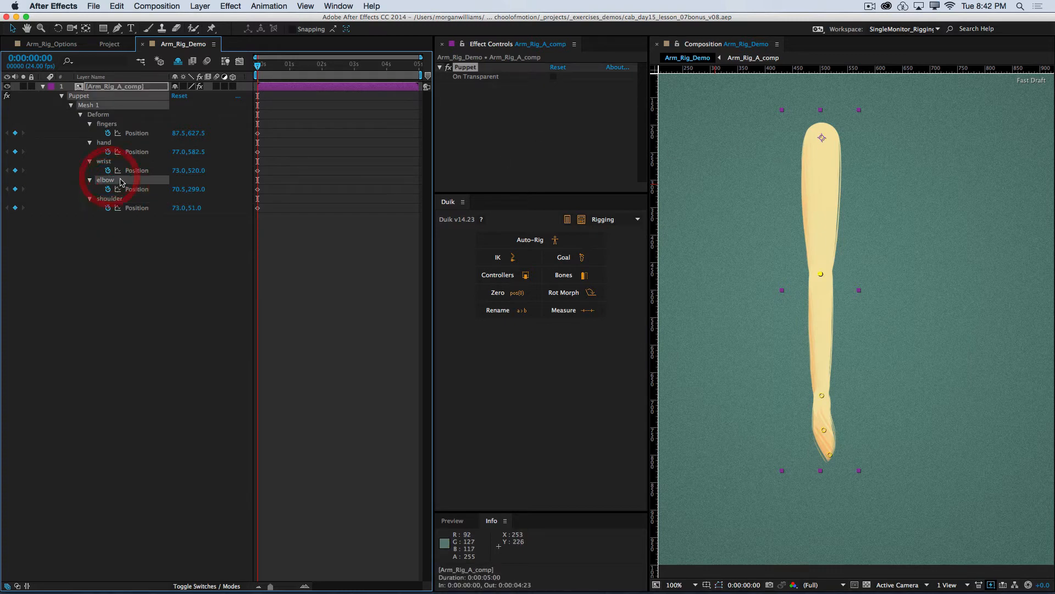
{"action": "left_click", "coordinate": [107, 162]}
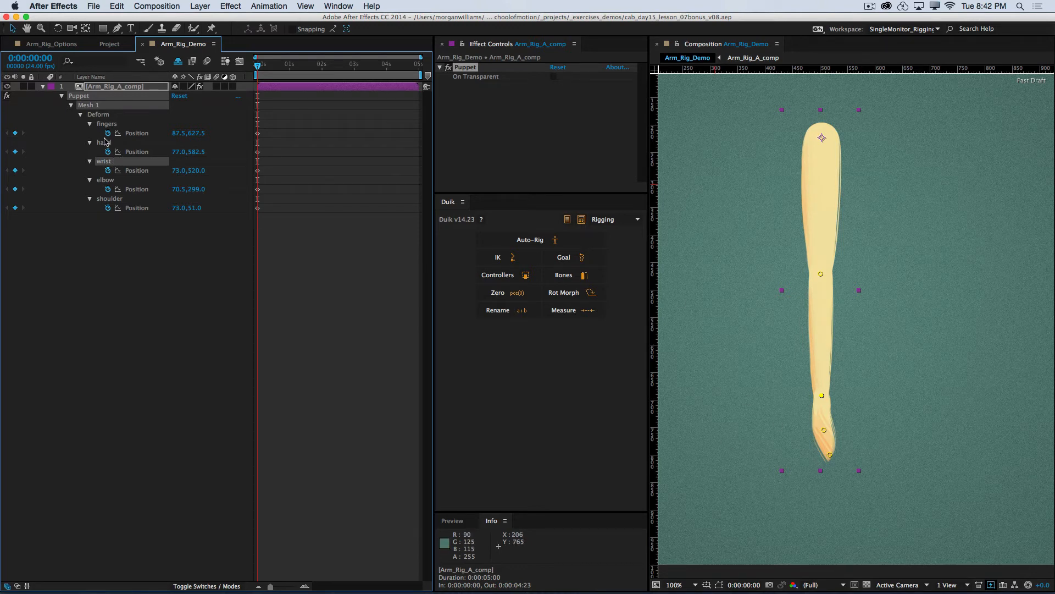
Step: Select the hand and fingers pins, and cycle through the shoulder, elbow and wrist pins to review the joints they control
{"action": "left_click", "coordinate": [104, 143]}
{"action": "left_click", "coordinate": [114, 125]}
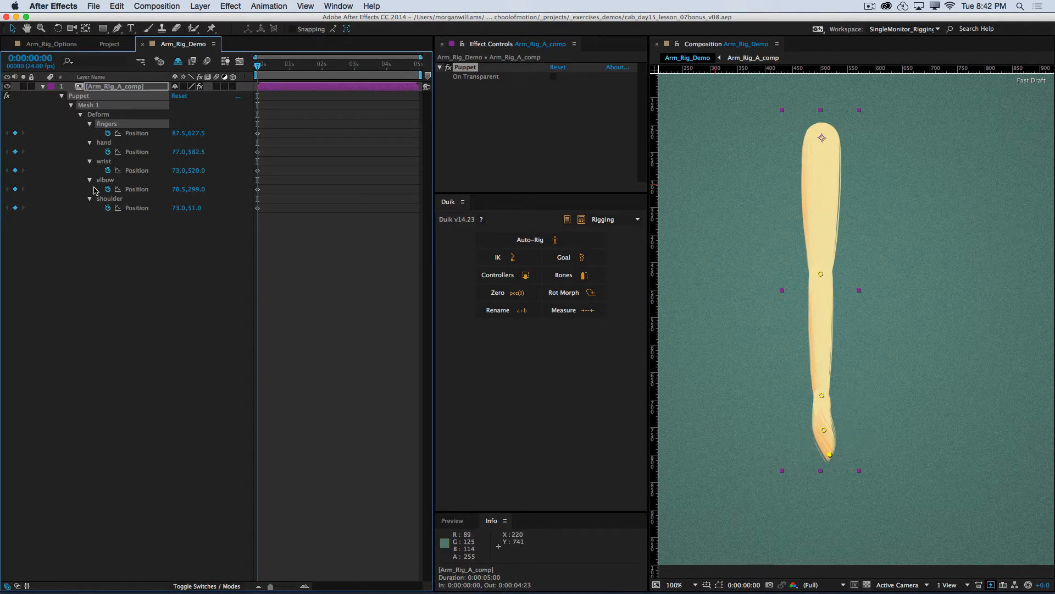
{"action": "left_click", "coordinate": [109, 199]}
{"action": "left_click", "coordinate": [105, 180]}
{"action": "left_click", "coordinate": [106, 163]}
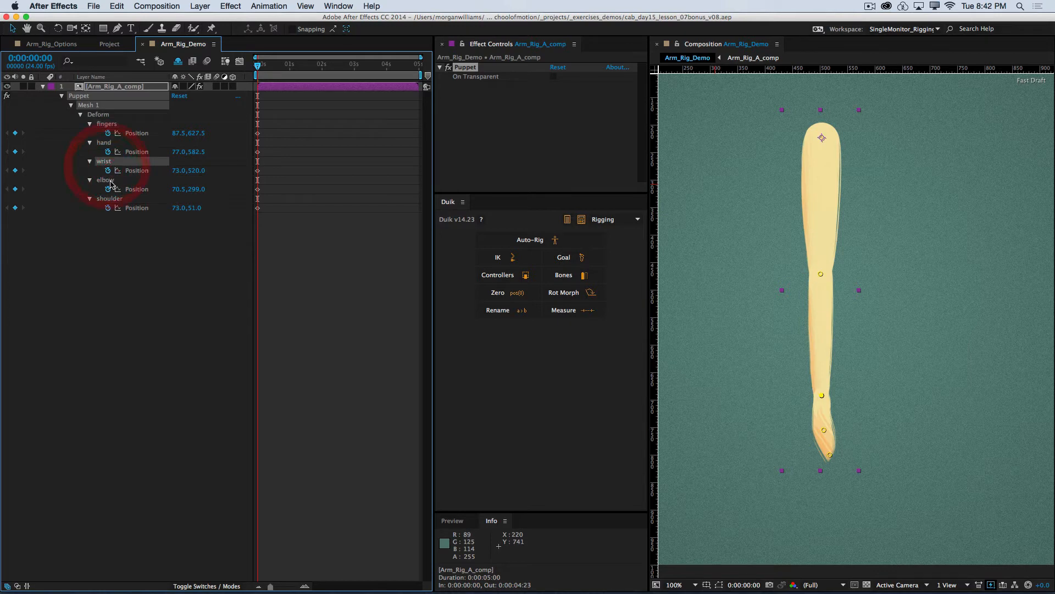
{"action": "left_click", "coordinate": [106, 180]}
{"action": "left_click", "coordinate": [109, 198]}
{"action": "left_click", "coordinate": [107, 181]}
{"action": "left_click", "coordinate": [107, 162]}
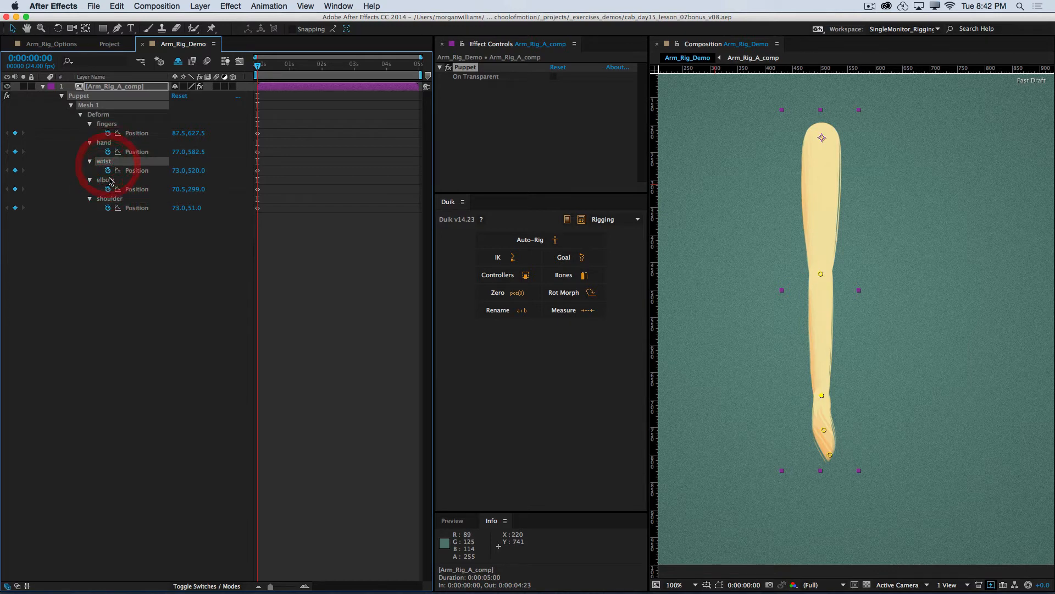
{"action": "left_click", "coordinate": [106, 179]}
{"action": "left_click", "coordinate": [108, 199]}
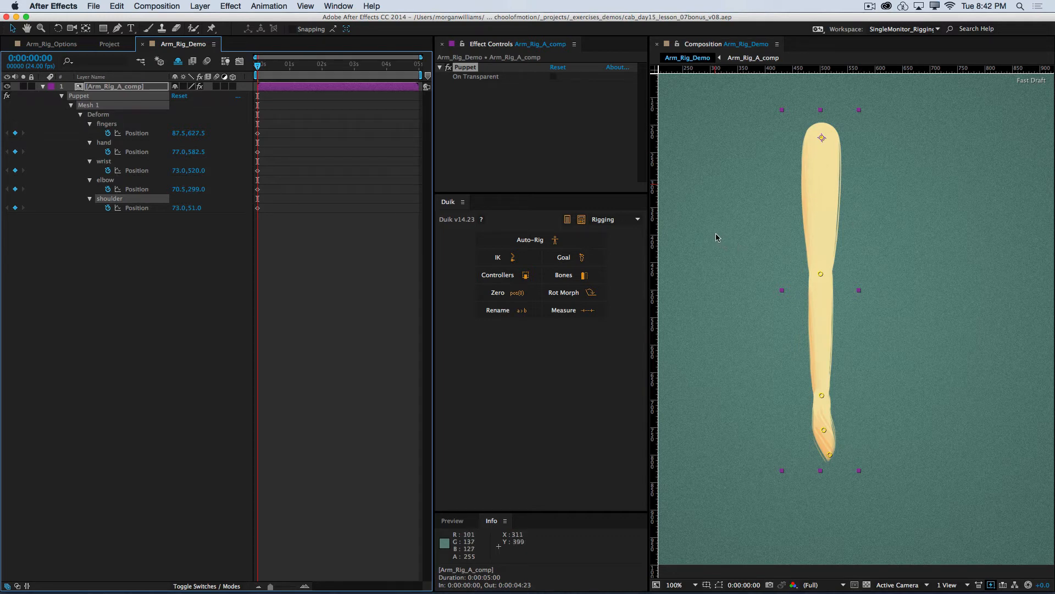
Step: Create Duik bones for all the puppet pins of the Arm_Rig_A_comp layer, with no individual pin selected
{"action": "left_click", "coordinate": [81, 317]}
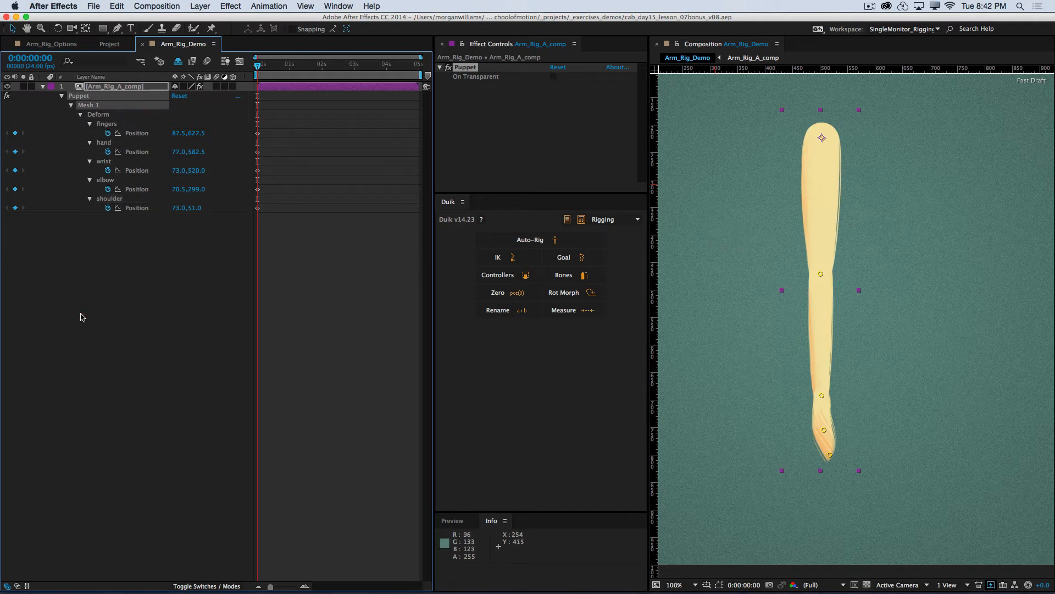
{"action": "left_click", "coordinate": [116, 300]}
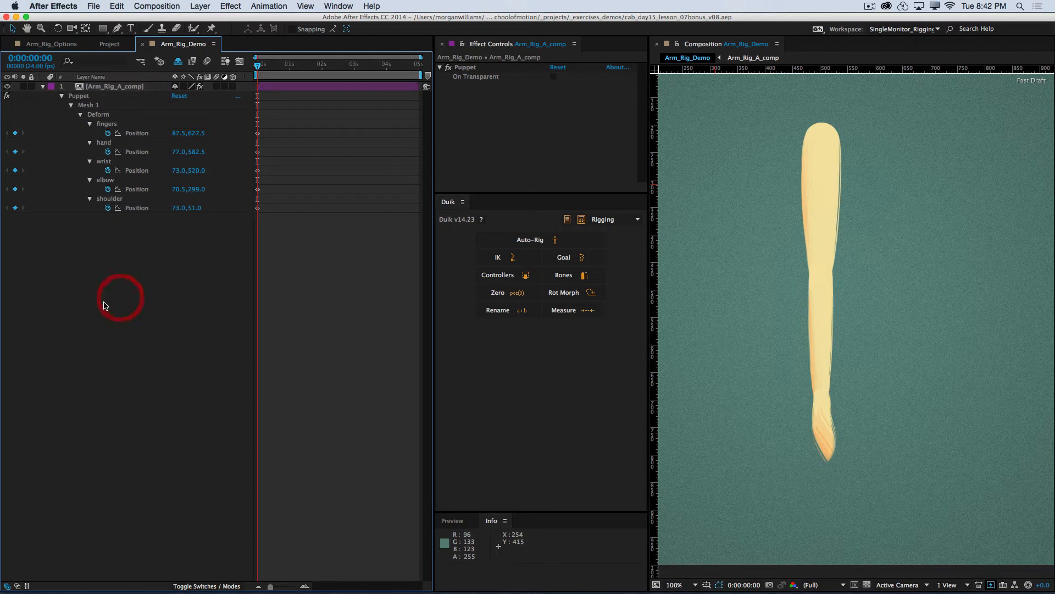
{"action": "left_click", "coordinate": [104, 89]}
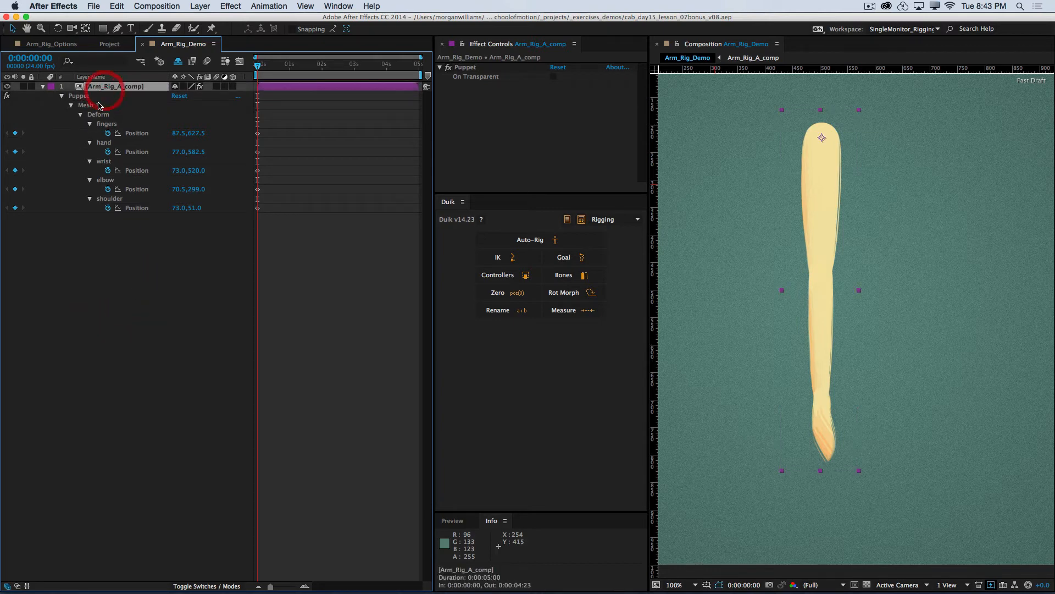
{"action": "left_click", "coordinate": [111, 235]}
{"action": "left_click", "coordinate": [114, 212]}
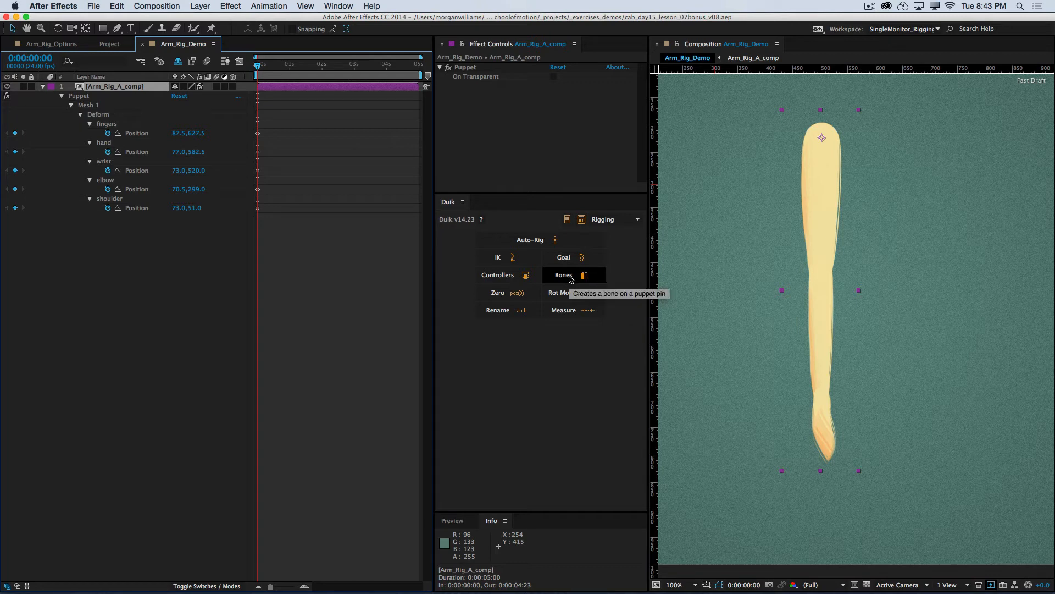
{"action": "left_click", "coordinate": [570, 281]}
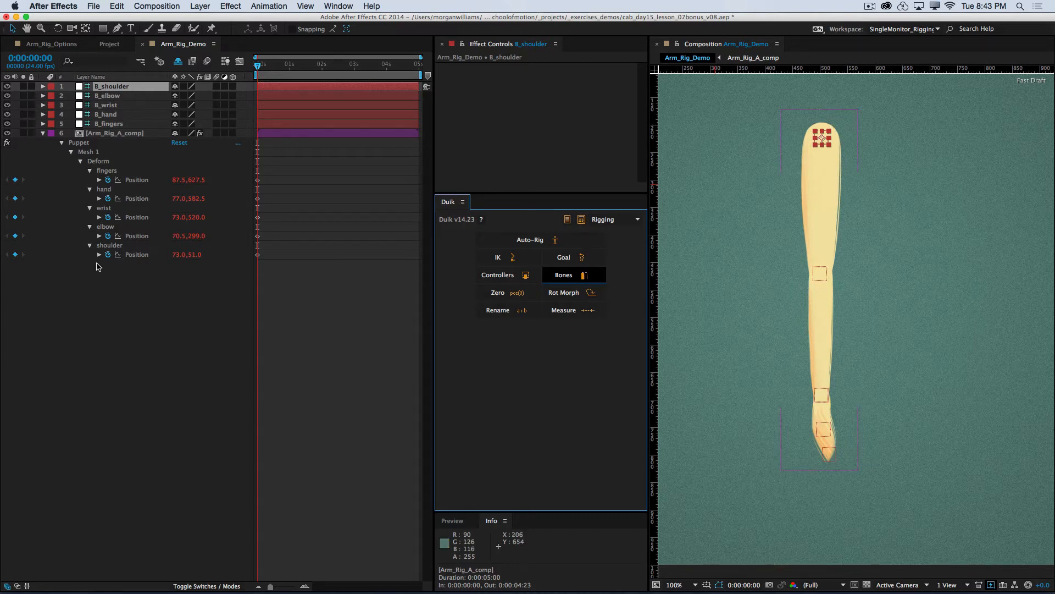
Step: Select each new bone layer from B_shoulder to B_fingers to see its place on the arm, and clear the selection
{"action": "left_click", "coordinate": [91, 310]}
{"action": "left_click", "coordinate": [111, 88]}
{"action": "left_click", "coordinate": [111, 96]}
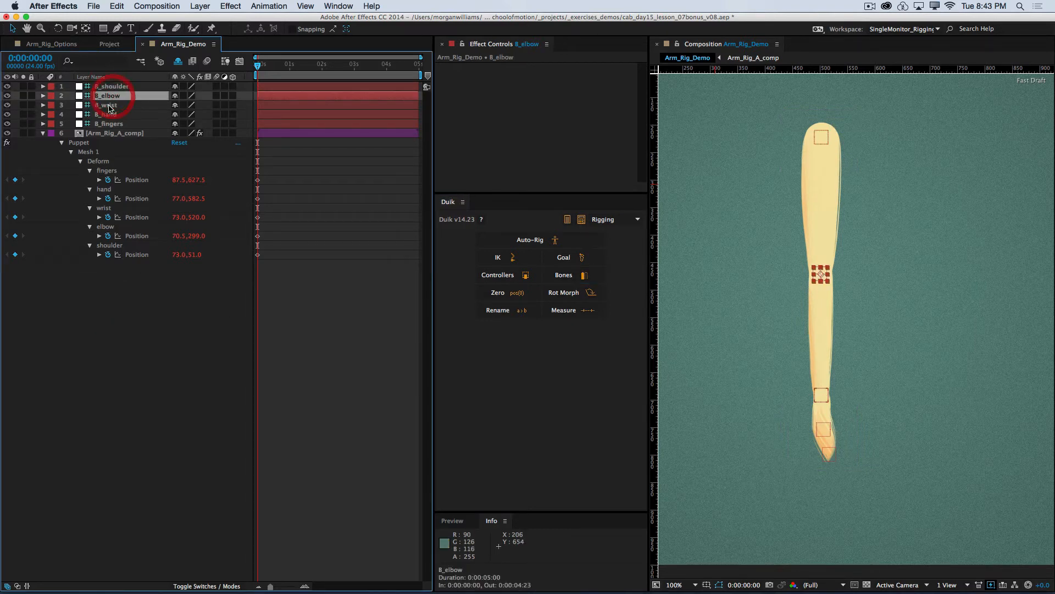
{"action": "left_click", "coordinate": [109, 105]}
{"action": "left_click", "coordinate": [107, 114]}
{"action": "left_click", "coordinate": [110, 124]}
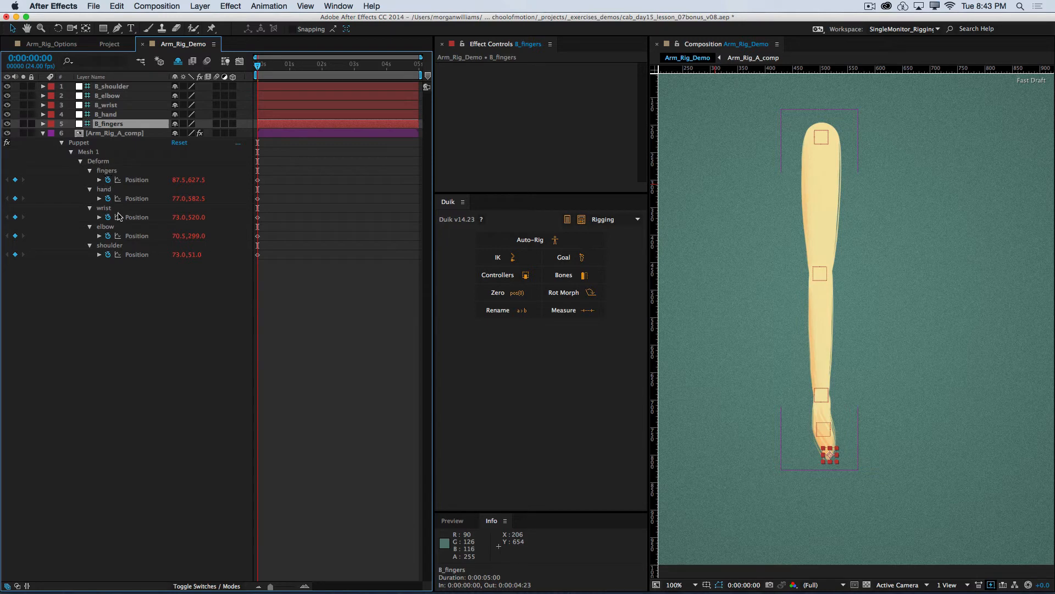
{"action": "key", "text": "super+shift+a"}
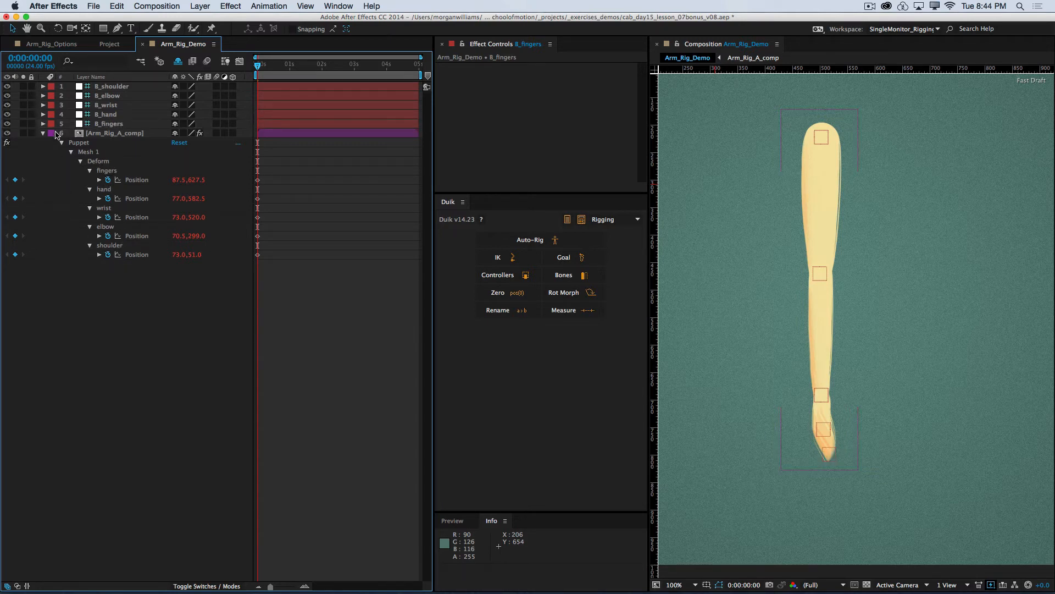
Step: Step back and forth through the five bone layers to examine the joint order from shoulder to fingers
{"action": "left_click", "coordinate": [109, 86]}
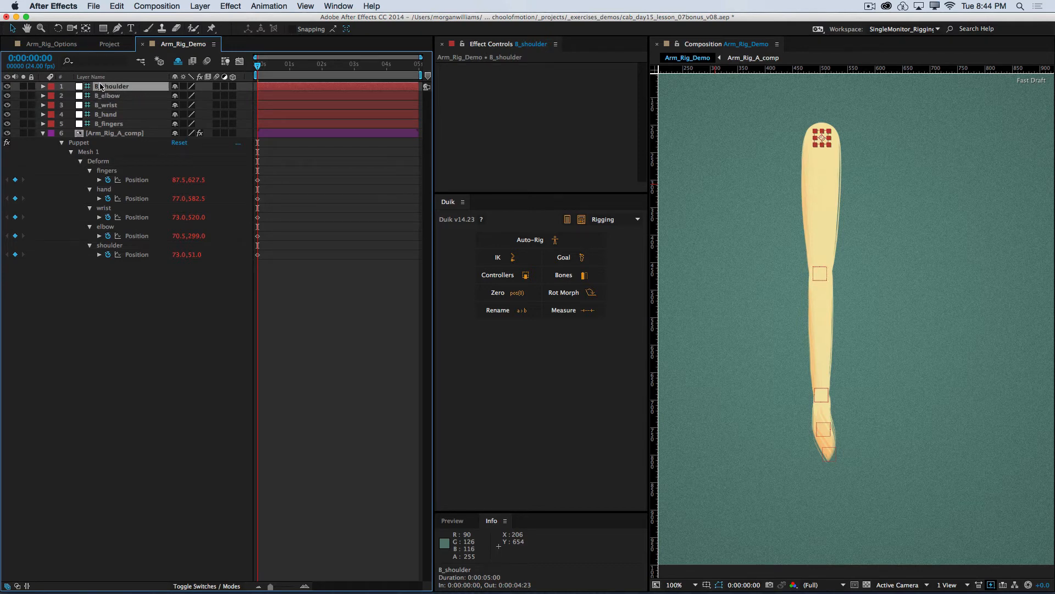
{"action": "left_click", "coordinate": [107, 123]}
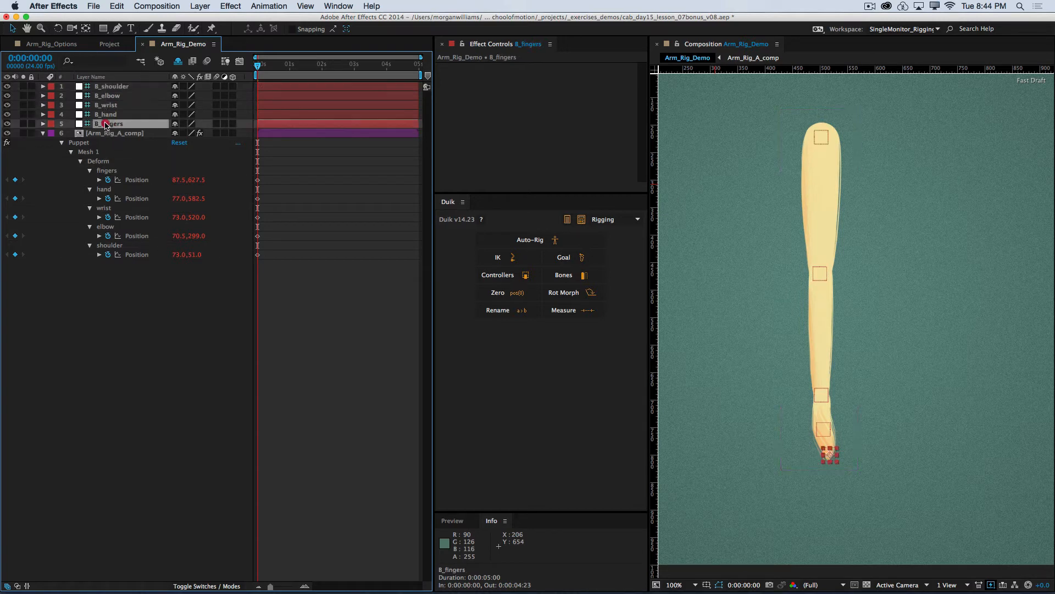
{"action": "left_click", "coordinate": [110, 86]}
{"action": "left_click", "coordinate": [110, 96]}
{"action": "left_click", "coordinate": [110, 105]}
{"action": "left_click", "coordinate": [110, 115]}
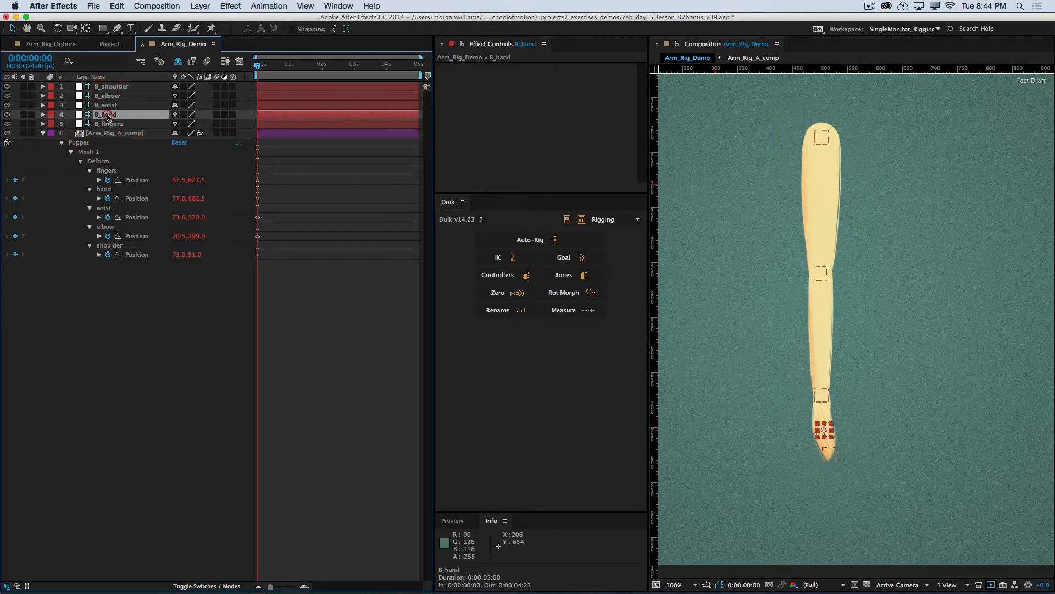
{"action": "left_click", "coordinate": [110, 123]}
{"action": "left_click", "coordinate": [110, 114]}
{"action": "left_click", "coordinate": [112, 104]}
{"action": "left_click", "coordinate": [116, 87]}
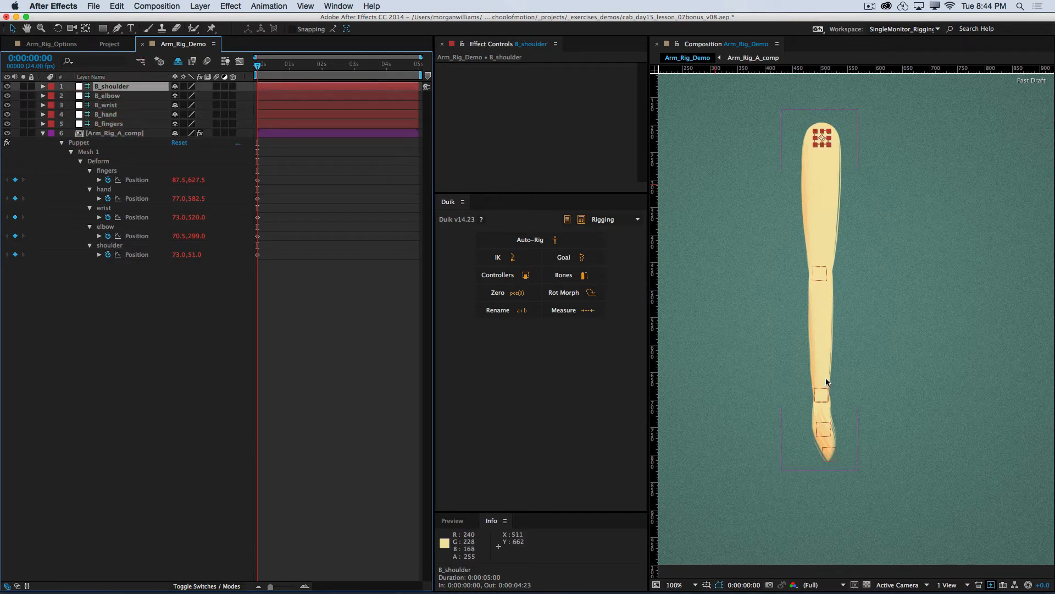
{"action": "left_click", "coordinate": [108, 96]}
{"action": "left_click", "coordinate": [107, 105]}
{"action": "left_click", "coordinate": [107, 115]}
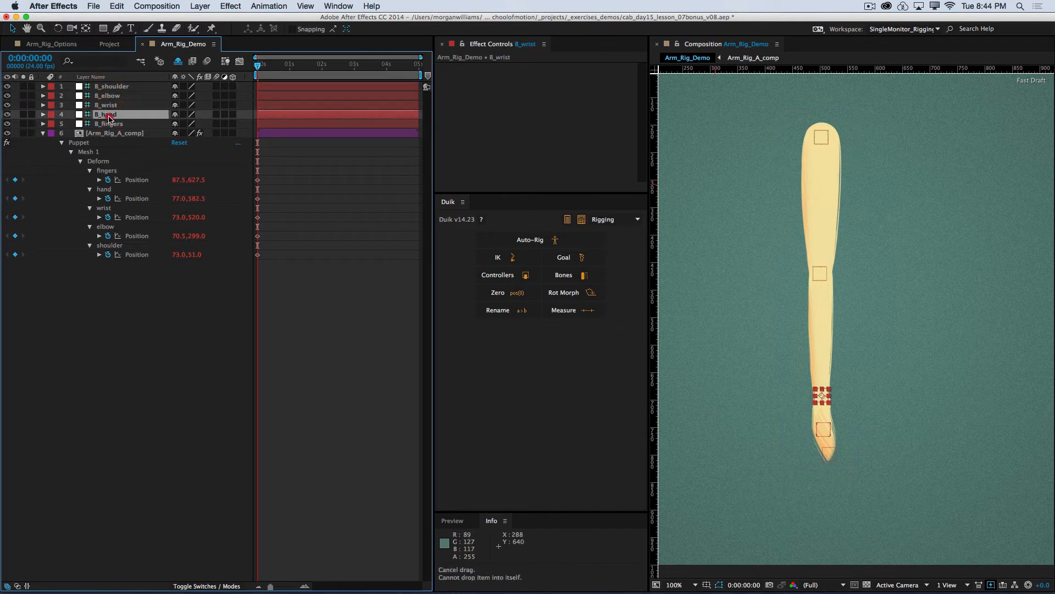
{"action": "left_click", "coordinate": [111, 125]}
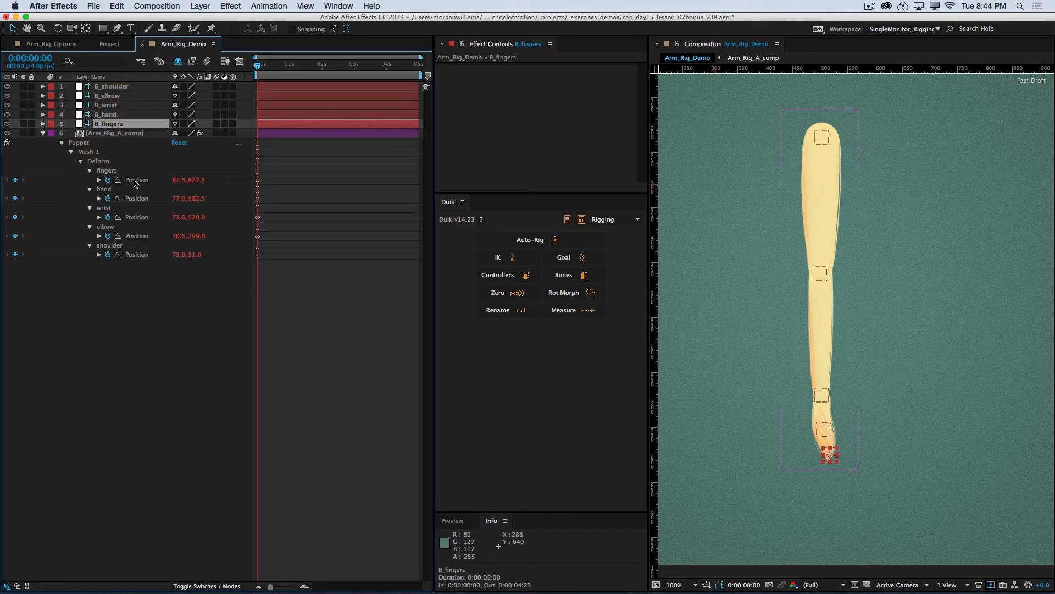
Step: Collapse the properties of the Arm_Rig_A_comp layer and lock the layer
{"action": "left_click", "coordinate": [44, 133]}
{"action": "left_click", "coordinate": [32, 133]}
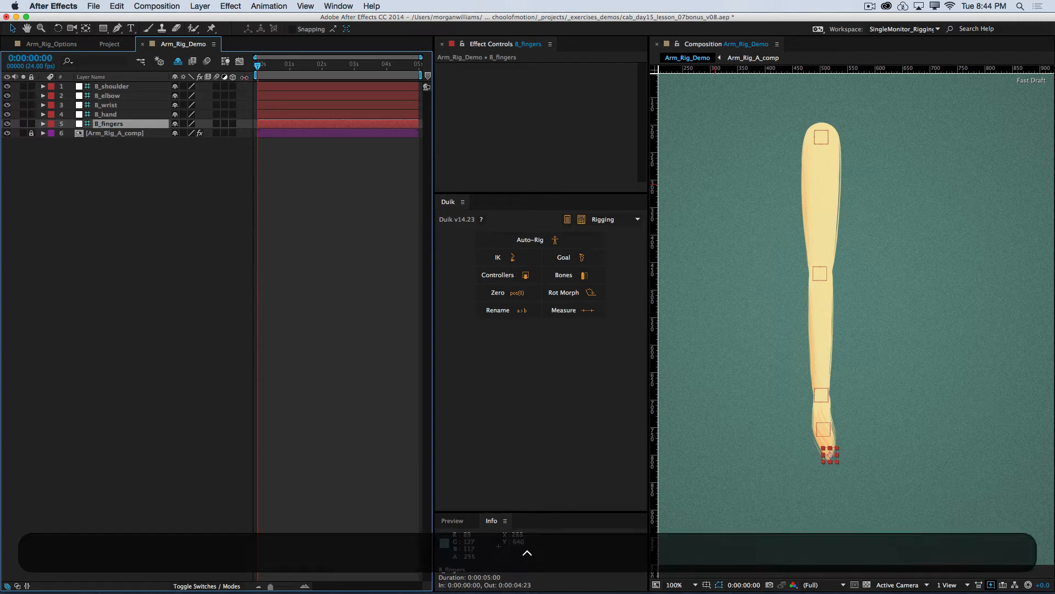
Step: Show the Parent column in the timeline, widen the timeline area and clear the layer selection
{"action": "right_click", "coordinate": [245, 96]}
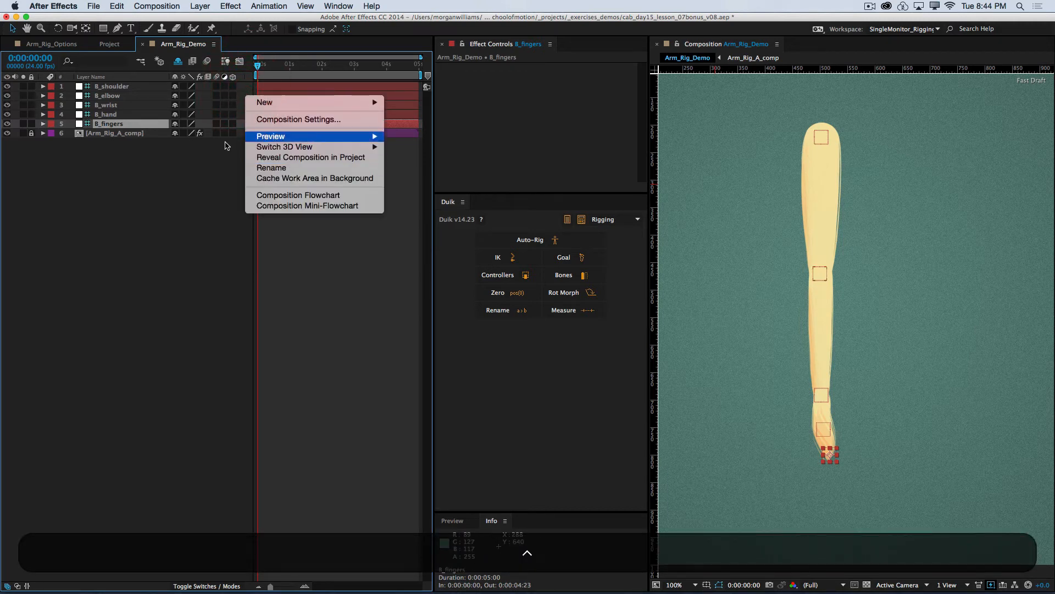
{"action": "left_click", "coordinate": [203, 199]}
{"action": "right_click", "coordinate": [246, 77]}
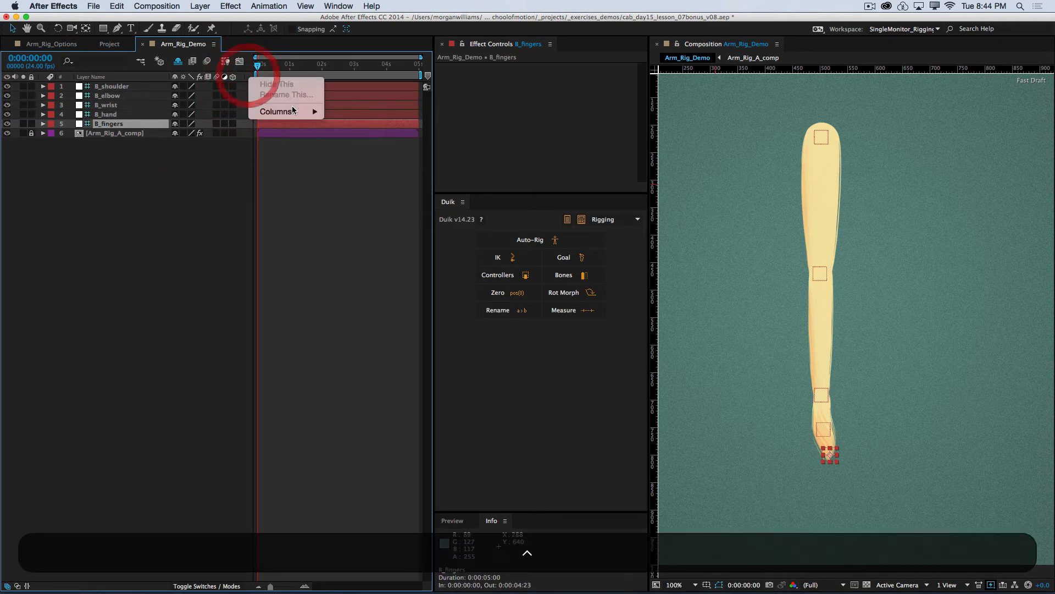
{"action": "mouse_move", "coordinate": [292, 111]}
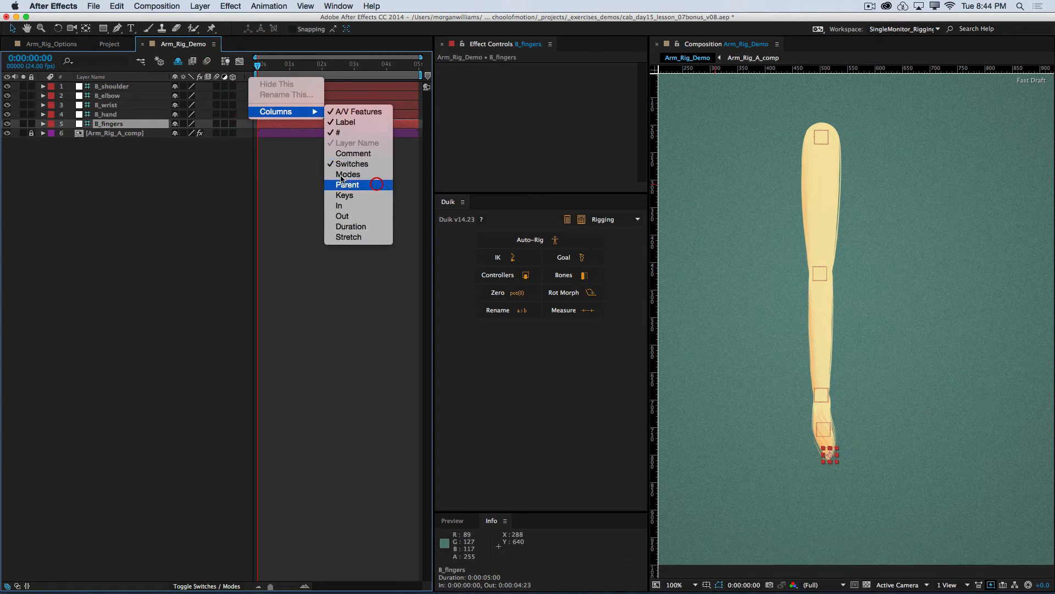
{"action": "left_click", "coordinate": [380, 185]}
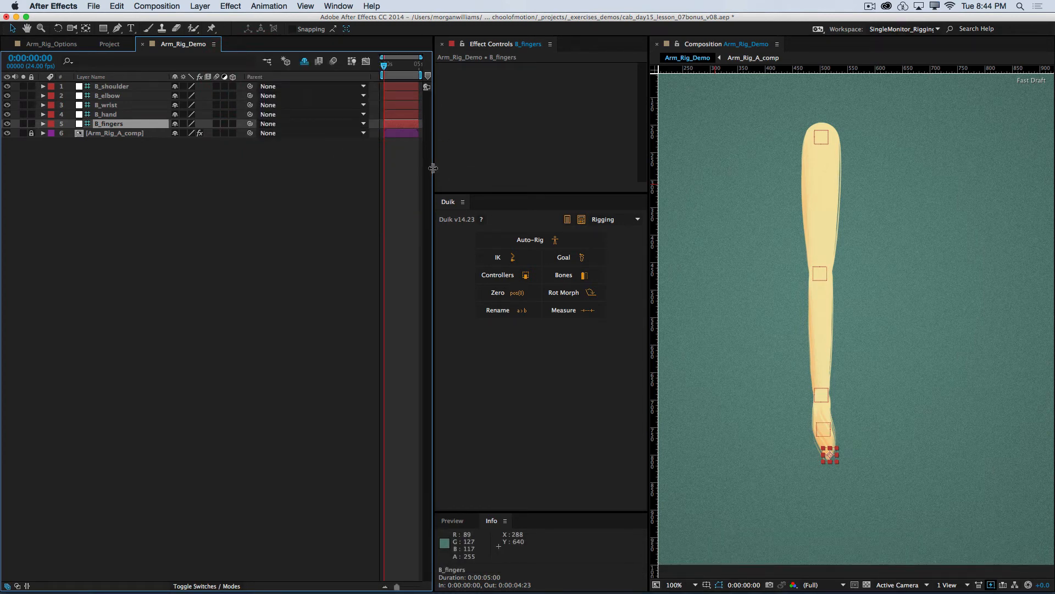
{"action": "left_click_drag", "start_coordinate": [433, 168], "coordinate": [511, 166]}
{"action": "left_click", "coordinate": [211, 179]}
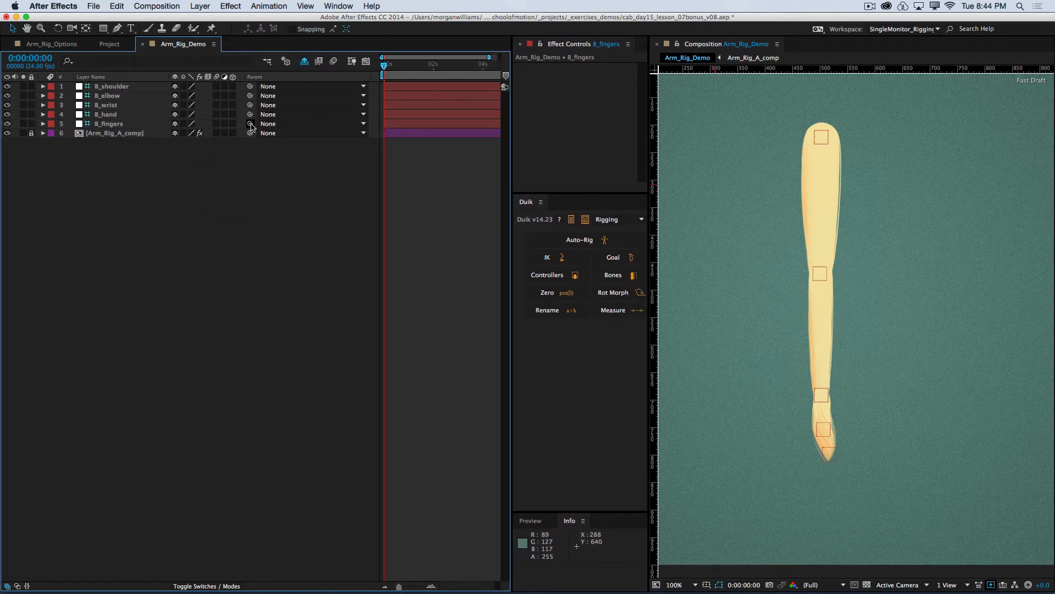
Step: Parent the bones in a chain: B_fingers to B_hand, B_hand to B_wrist, B_wrist to B_elbow, and B_elbow to B_shoulder
{"action": "left_click_drag", "start_coordinate": [252, 125], "coordinate": [115, 105]}
{"action": "left_click", "coordinate": [117, 115]}
{"action": "left_click", "coordinate": [111, 105]}
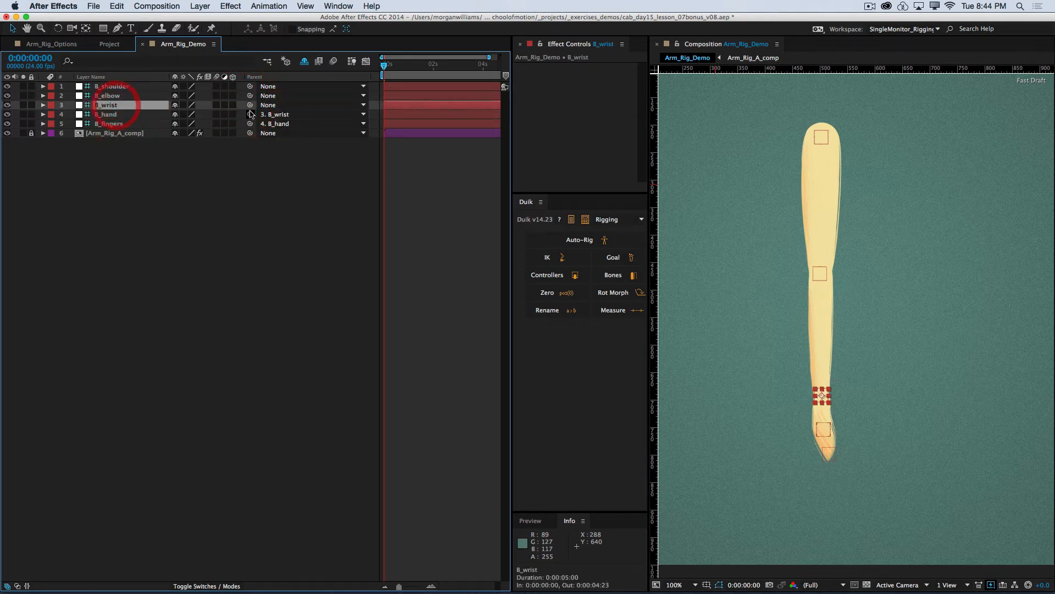
{"action": "left_click_drag", "start_coordinate": [251, 107], "coordinate": [117, 95]}
{"action": "left_click", "coordinate": [113, 96]}
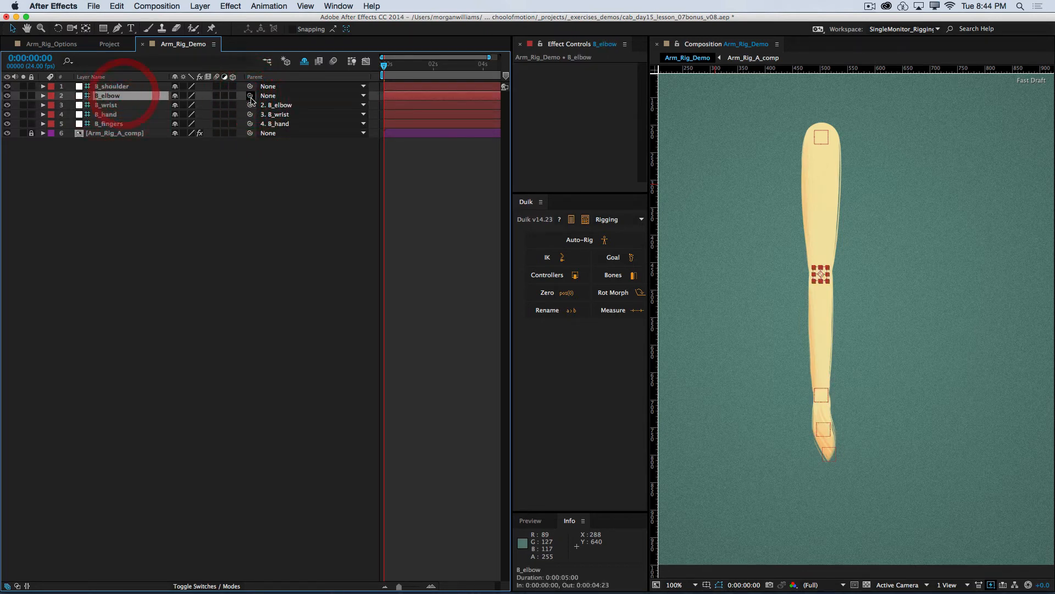
{"action": "left_click_drag", "start_coordinate": [250, 90], "coordinate": [250, 87]}
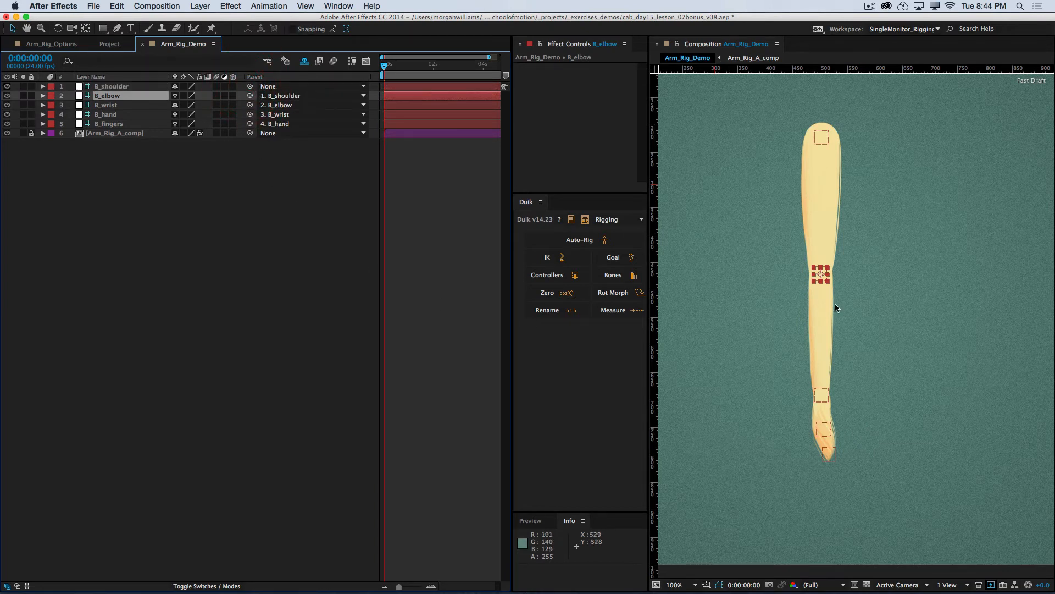
{"action": "left_click", "coordinate": [179, 261]}
Step: Test the wrist joint by rotating B_wrist to about 61°, and undo the rotation
{"action": "left_click", "coordinate": [122, 105]}
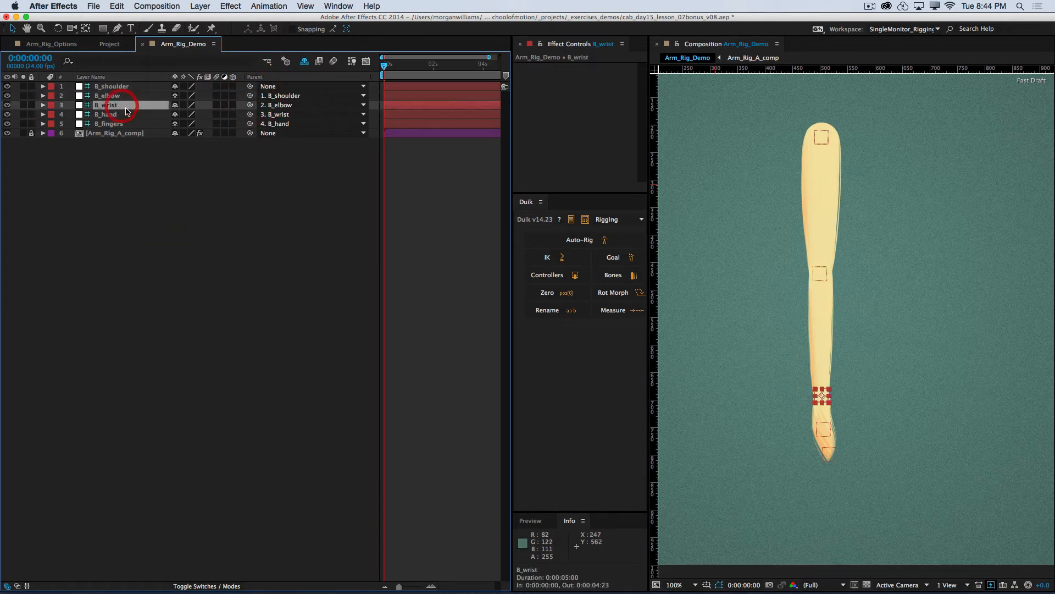
{"action": "key", "text": "r"}
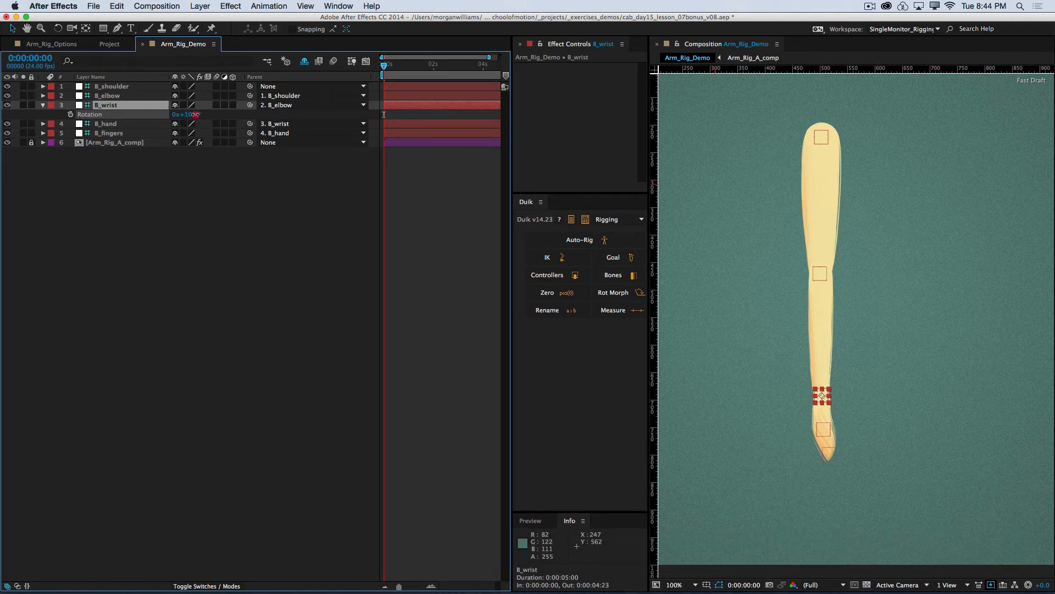
{"action": "left_click_drag", "start_coordinate": [187, 114], "coordinate": [220, 114]}
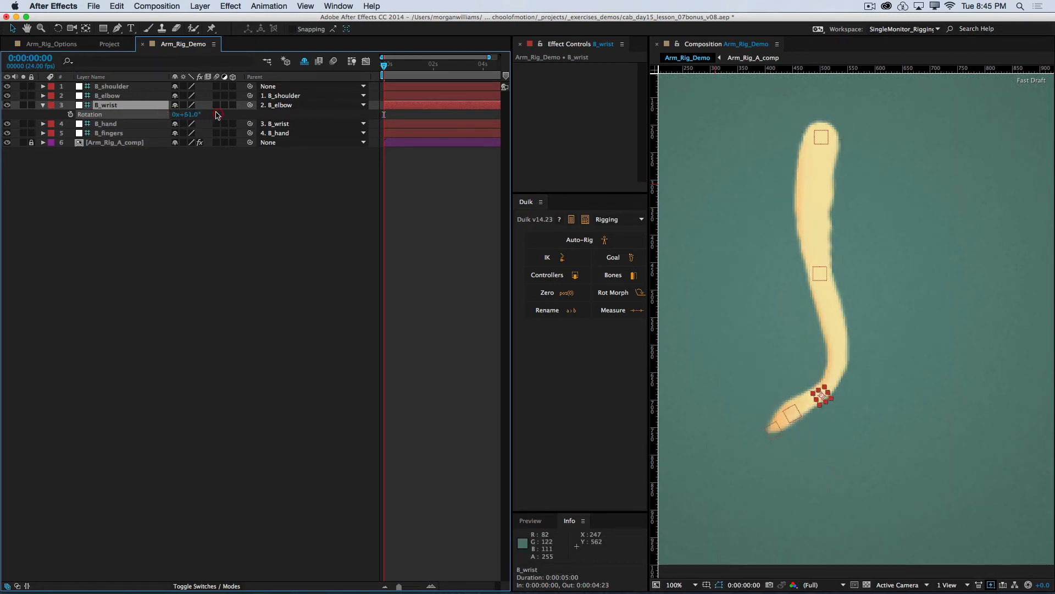
{"action": "key", "text": "super+z"}
Step: Test the elbow joint by rotating B_elbow, including to -40°, undo the rotations, and collapse the elbow and wrist layers' properties
{"action": "left_click", "coordinate": [110, 96]}
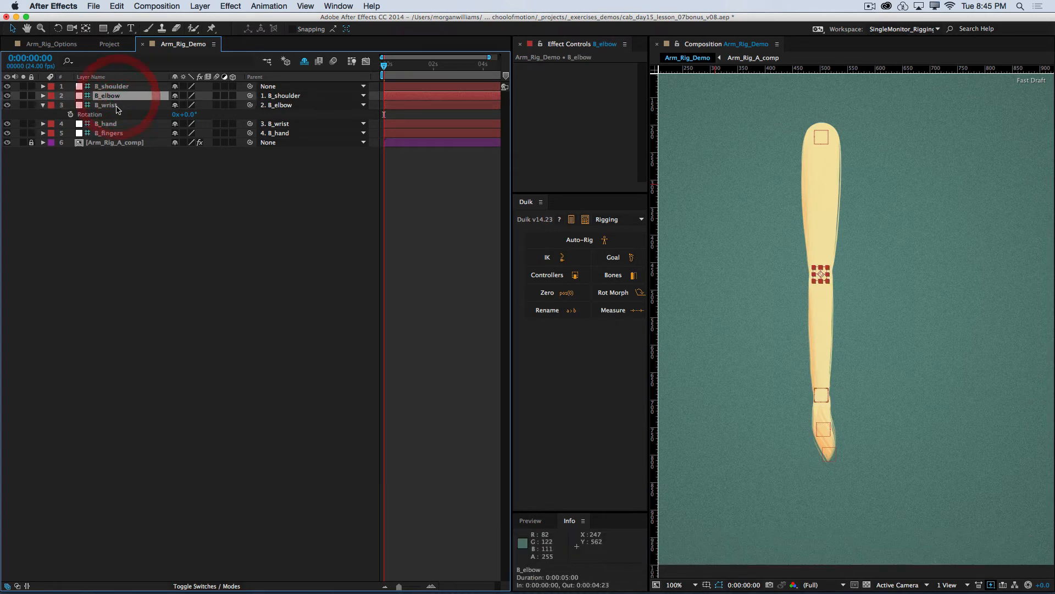
{"action": "key", "text": "r"}
{"action": "left_click_drag", "start_coordinate": [184, 105], "coordinate": [216, 132]}
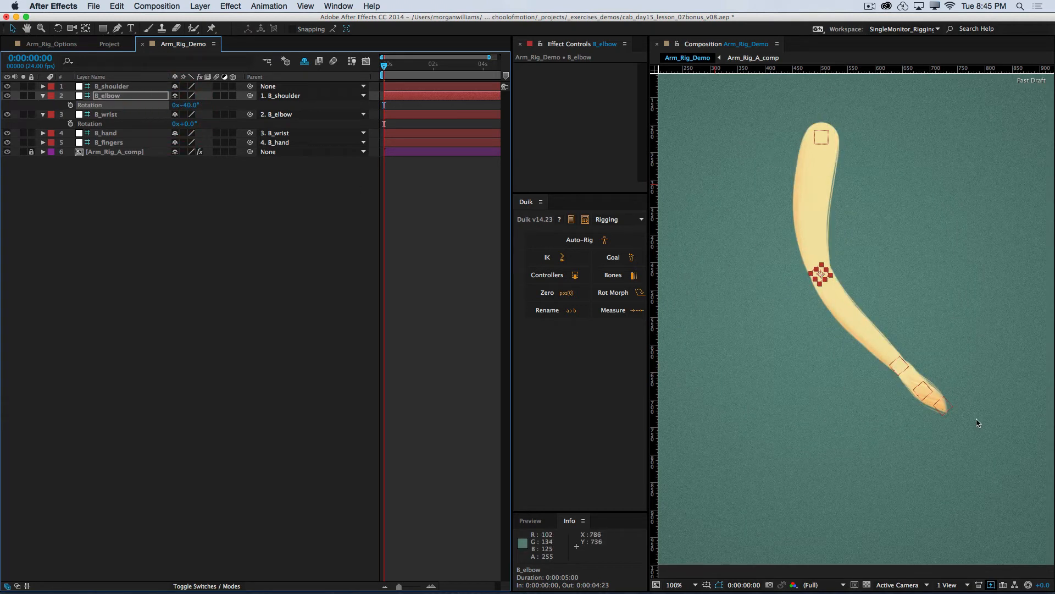
{"action": "key", "text": "super+z"}
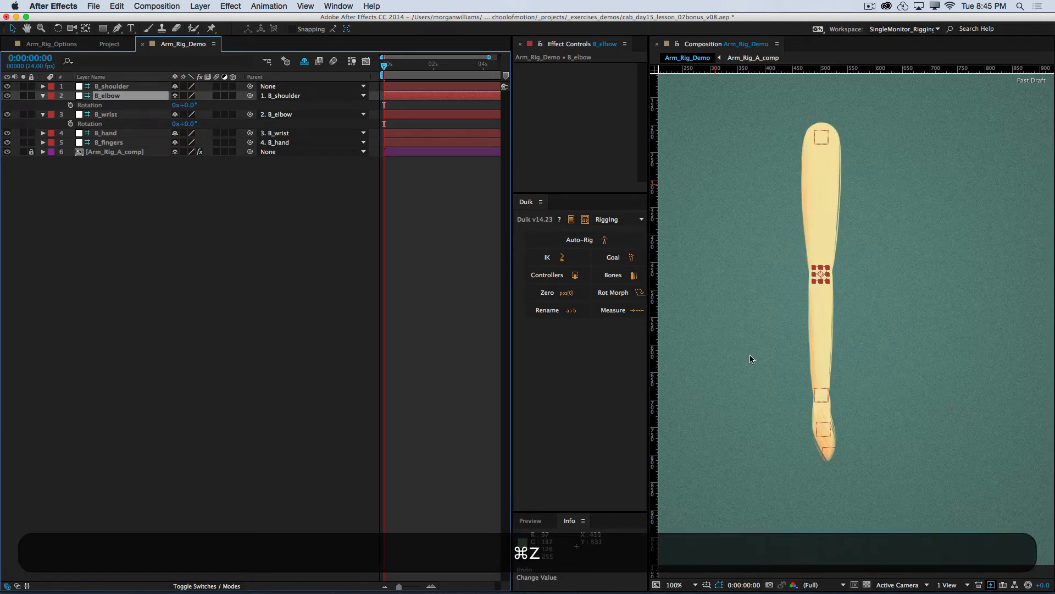
{"action": "left_click_drag", "start_coordinate": [182, 105], "coordinate": [153, 104]}
{"action": "key", "text": "super+z"}
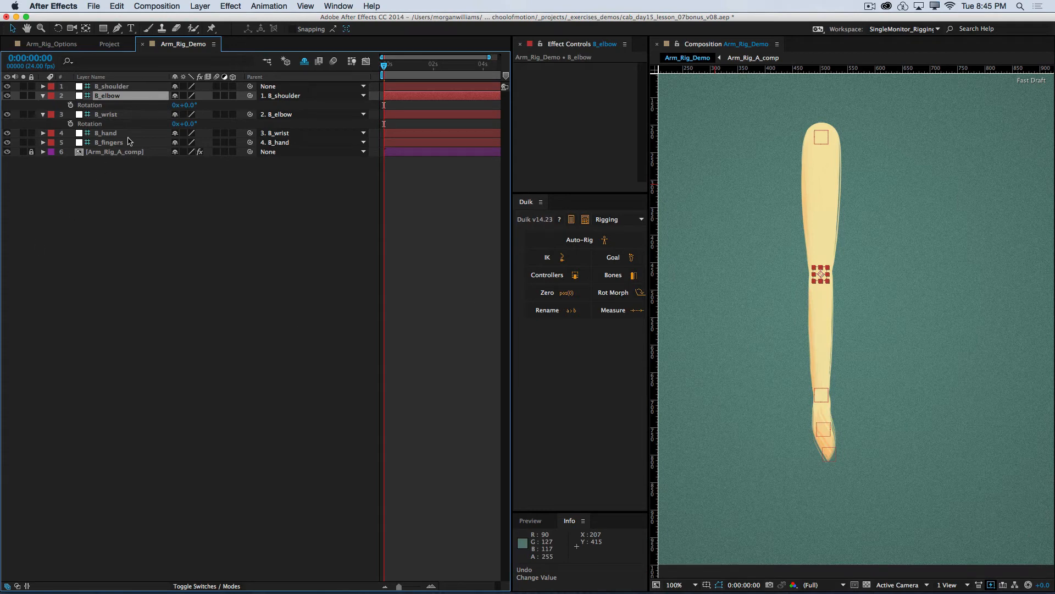
{"action": "left_click", "coordinate": [42, 96]}
{"action": "left_click", "coordinate": [42, 105]}
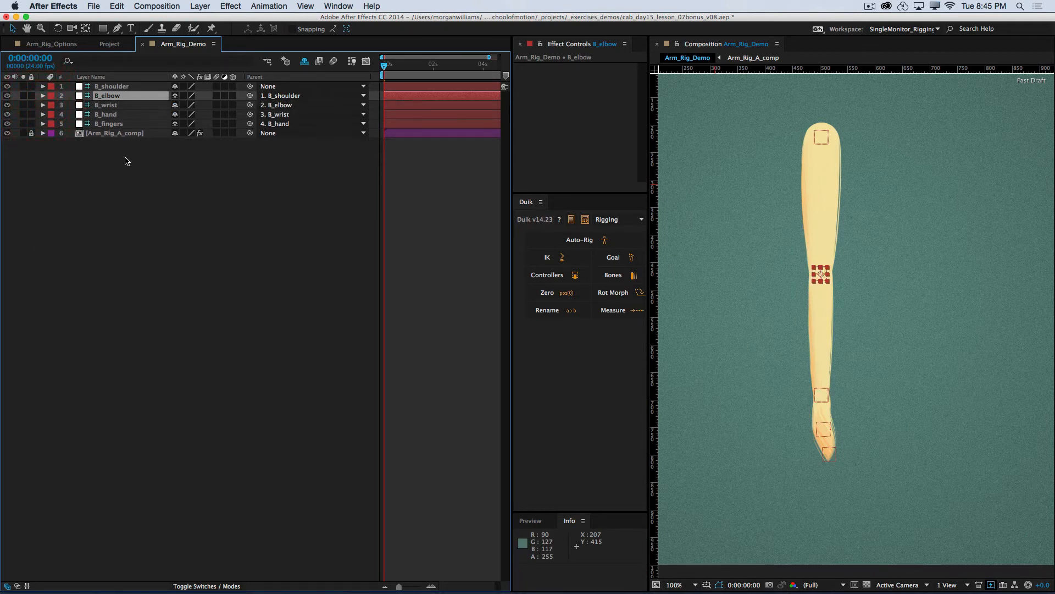
Step: Examine the parented bone chain by selecting the layers in turn between B_shoulder and B_fingers
{"action": "left_click", "coordinate": [128, 220]}
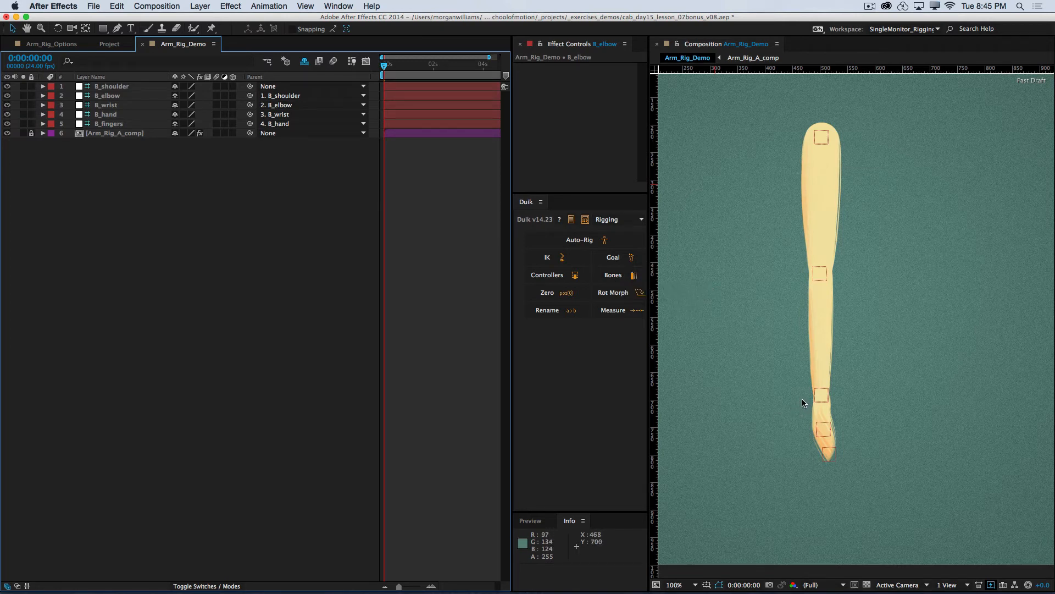
{"action": "left_click", "coordinate": [112, 86]}
{"action": "left_click", "coordinate": [110, 95]}
{"action": "left_click", "coordinate": [109, 105]}
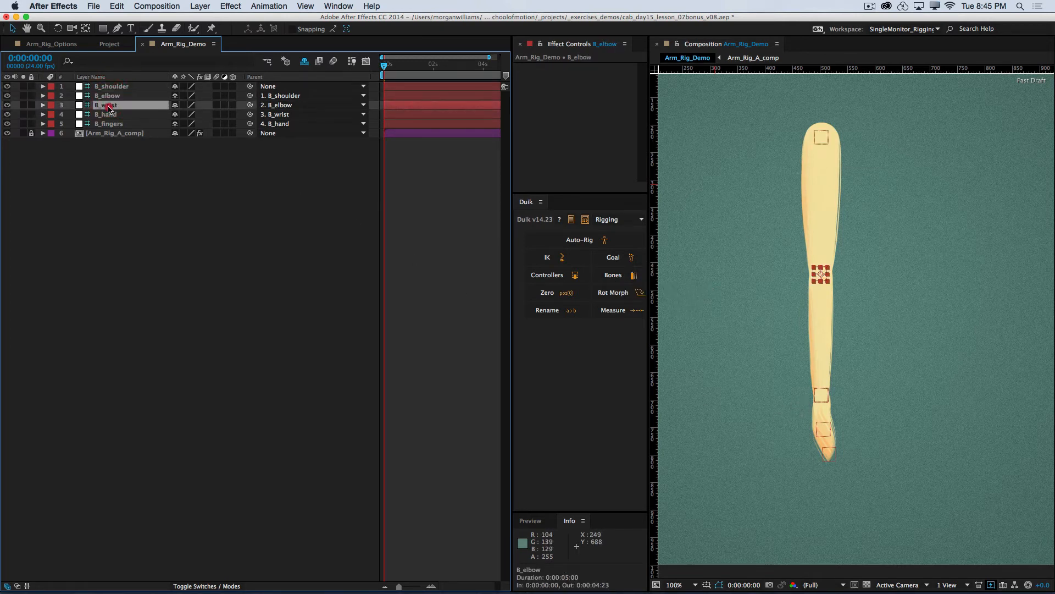
{"action": "left_click", "coordinate": [109, 114]}
{"action": "left_click", "coordinate": [108, 123]}
{"action": "left_click", "coordinate": [108, 114]}
{"action": "left_click", "coordinate": [108, 105]}
{"action": "left_click", "coordinate": [108, 96]}
{"action": "left_click", "coordinate": [109, 86]}
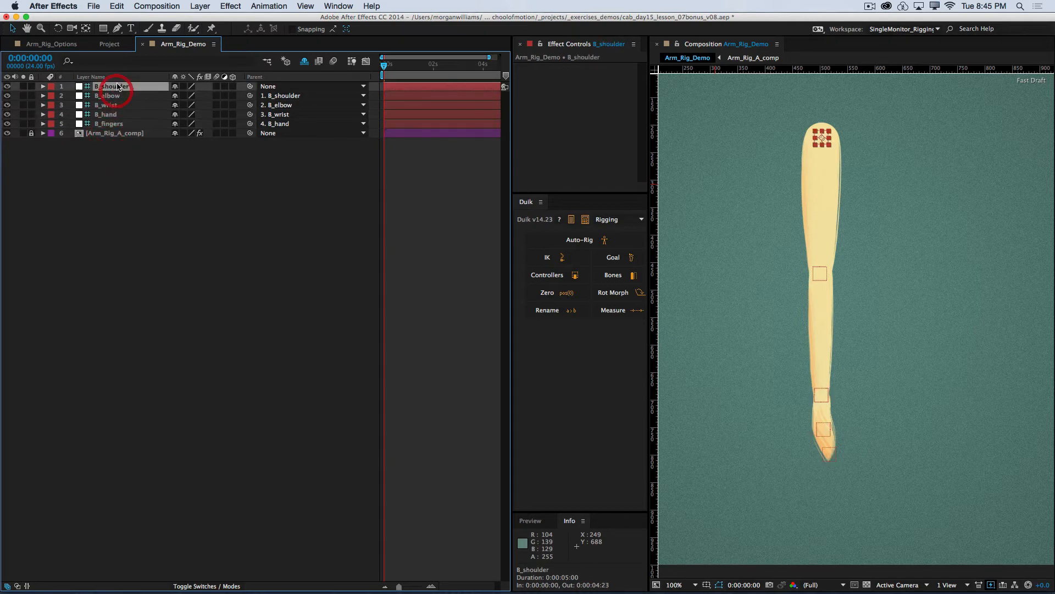
{"action": "left_click", "coordinate": [108, 96]}
{"action": "left_click", "coordinate": [107, 105]}
{"action": "left_click", "coordinate": [108, 123]}
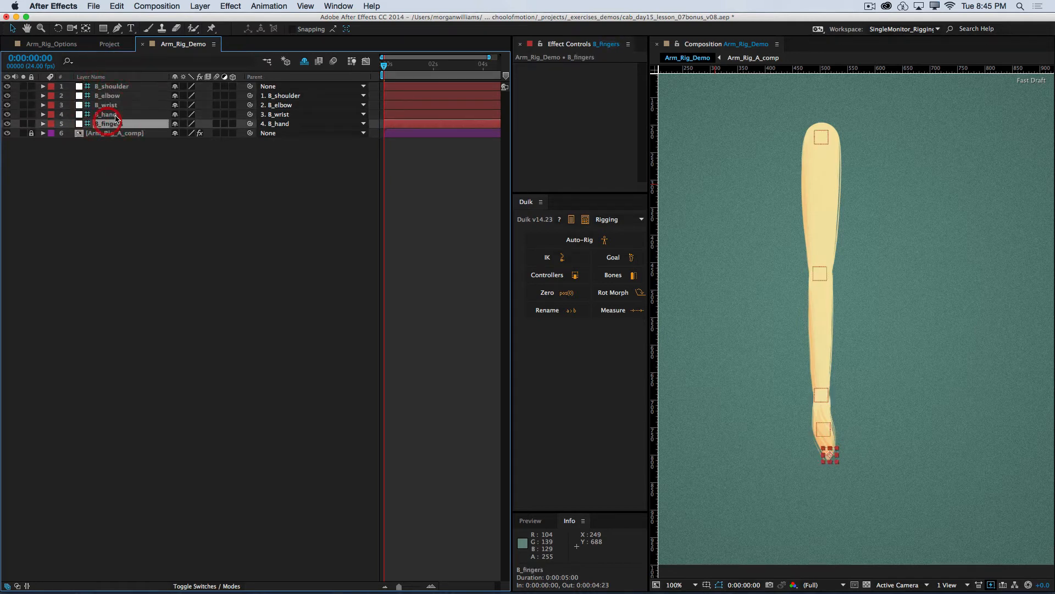
{"action": "left_click", "coordinate": [108, 105]}
{"action": "left_click", "coordinate": [112, 96]}
{"action": "left_click", "coordinate": [109, 86]}
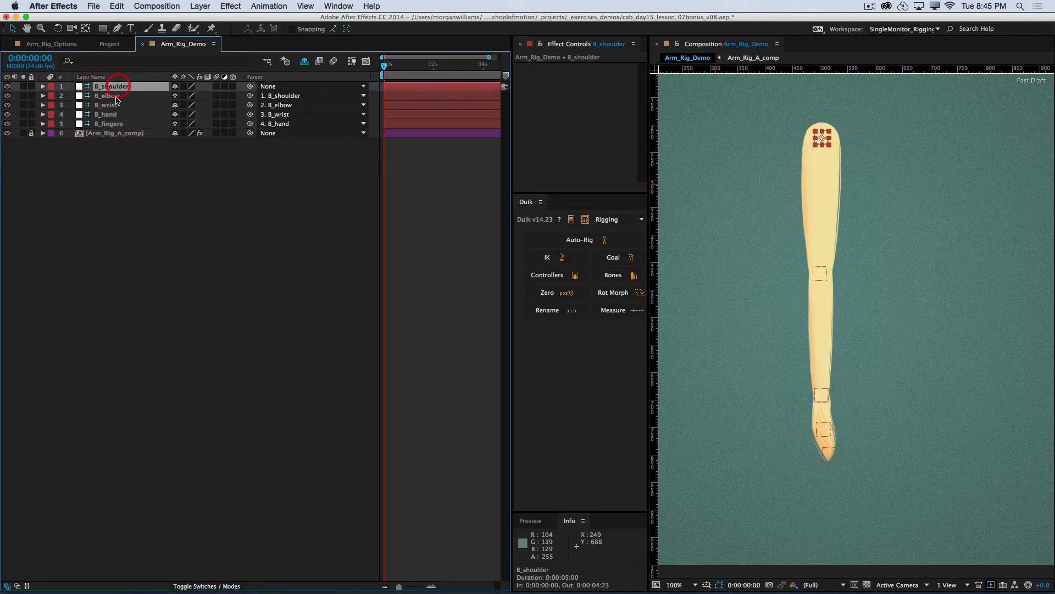
{"action": "left_click", "coordinate": [108, 105]}
{"action": "left_click", "coordinate": [110, 96]}
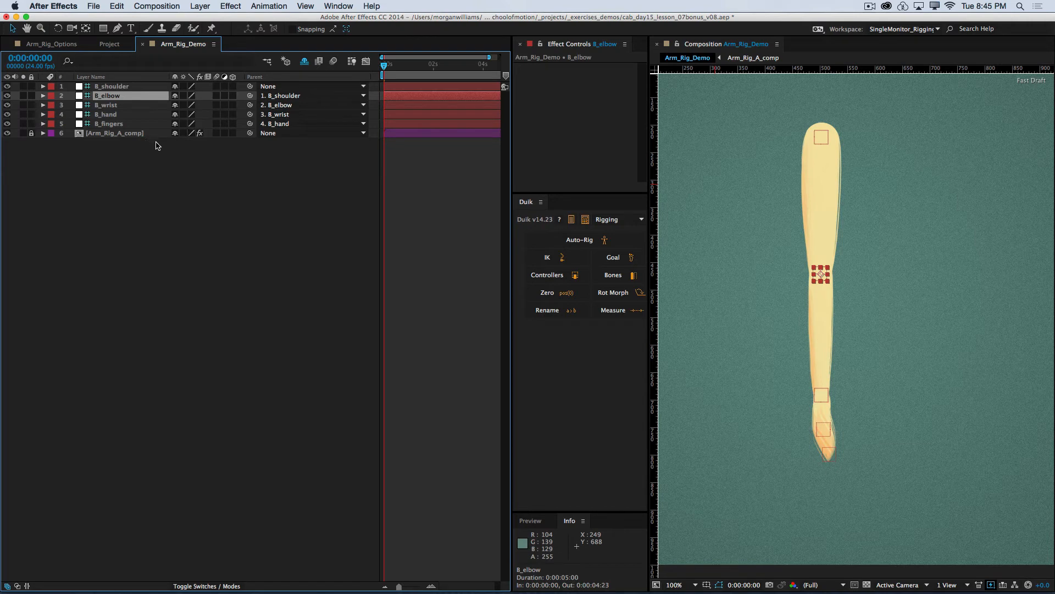
Step: Clear the layer selection and save the project
{"action": "left_click", "coordinate": [107, 158]}
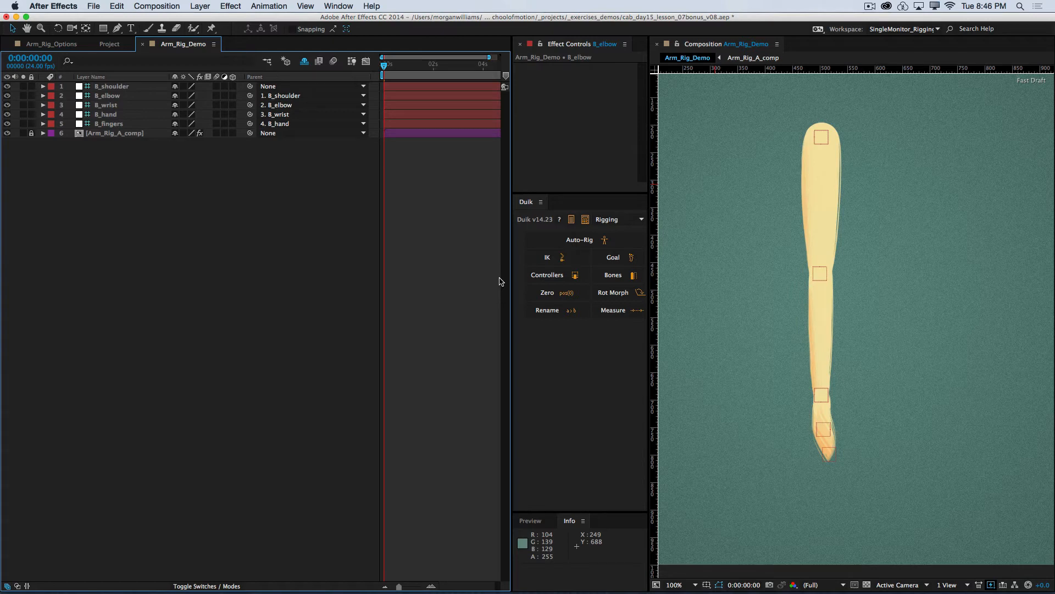
{"action": "key", "text": "super+s"}
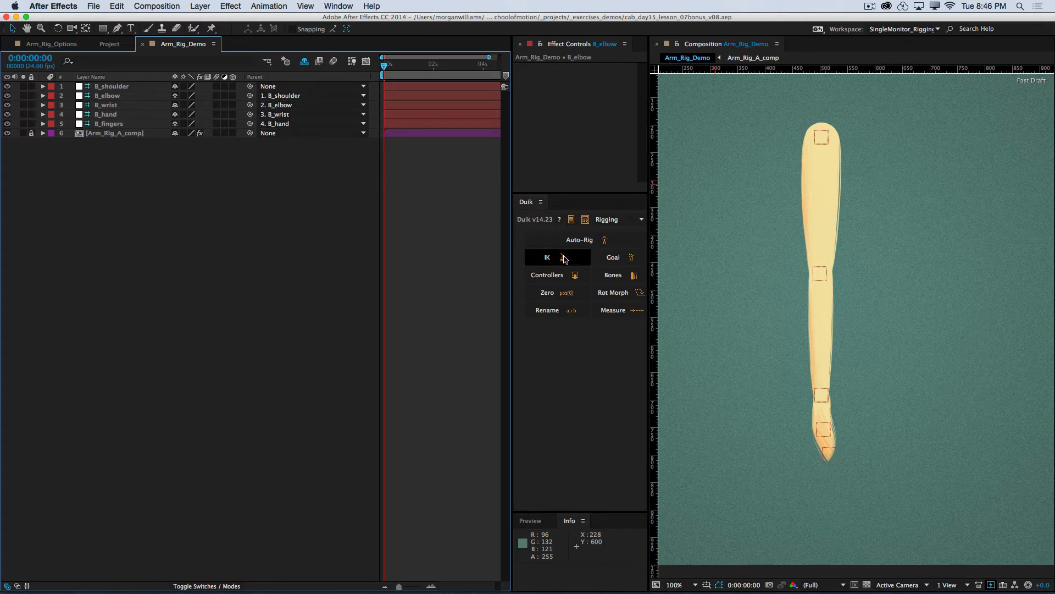
Step: Examine the order of the IK joints B_wrist, B_elbow and B_shoulder, compare it with the full chain from B_fingers, and clear the selection
{"action": "left_click", "coordinate": [119, 104]}
{"action": "left_click", "coordinate": [124, 96]}
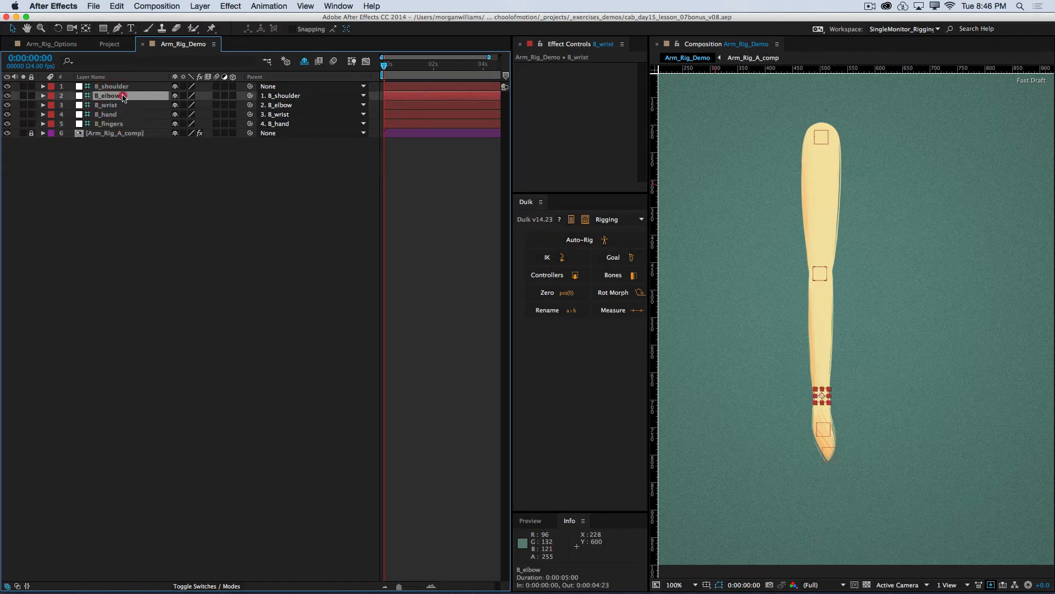
{"action": "left_click", "coordinate": [129, 87]}
{"action": "left_click", "coordinate": [125, 106]}
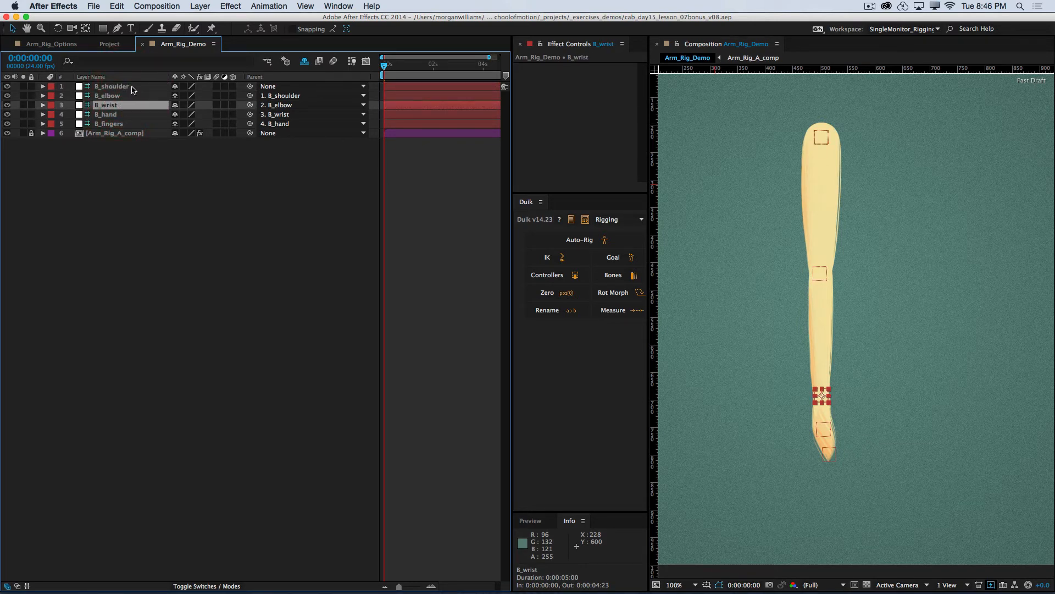
{"action": "left_click", "coordinate": [131, 87]}
{"action": "left_click", "coordinate": [127, 97]}
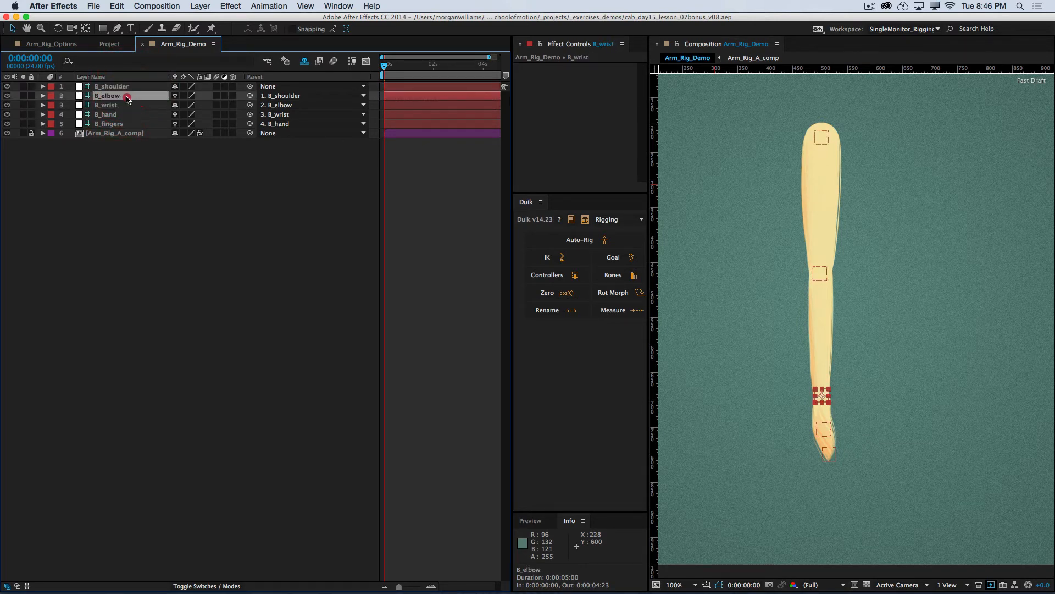
{"action": "left_click", "coordinate": [130, 87]}
{"action": "left_click", "coordinate": [122, 115]}
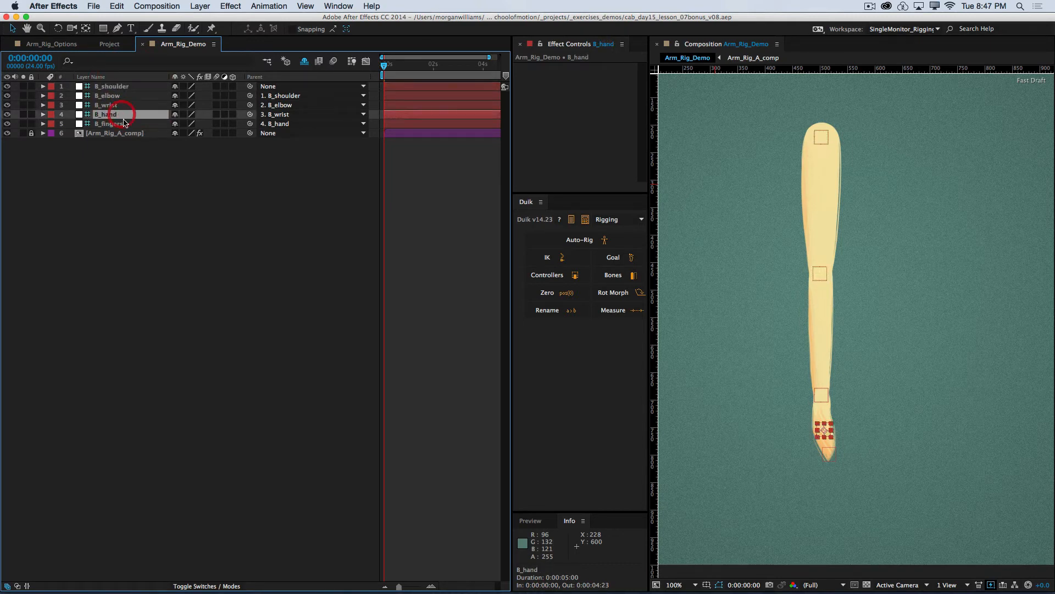
{"action": "left_click", "coordinate": [122, 124]}
{"action": "left_click", "coordinate": [122, 115]}
{"action": "left_click", "coordinate": [117, 124]}
{"action": "left_click", "coordinate": [146, 114]}
{"action": "left_click", "coordinate": [146, 105]}
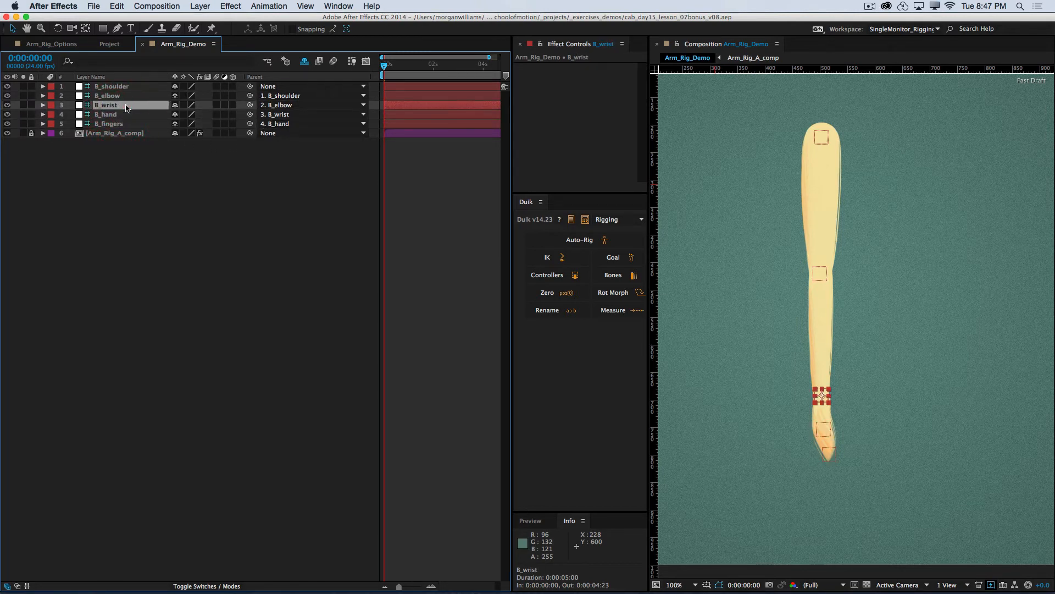
{"action": "left_click", "coordinate": [132, 96]}
{"action": "left_click", "coordinate": [135, 87]}
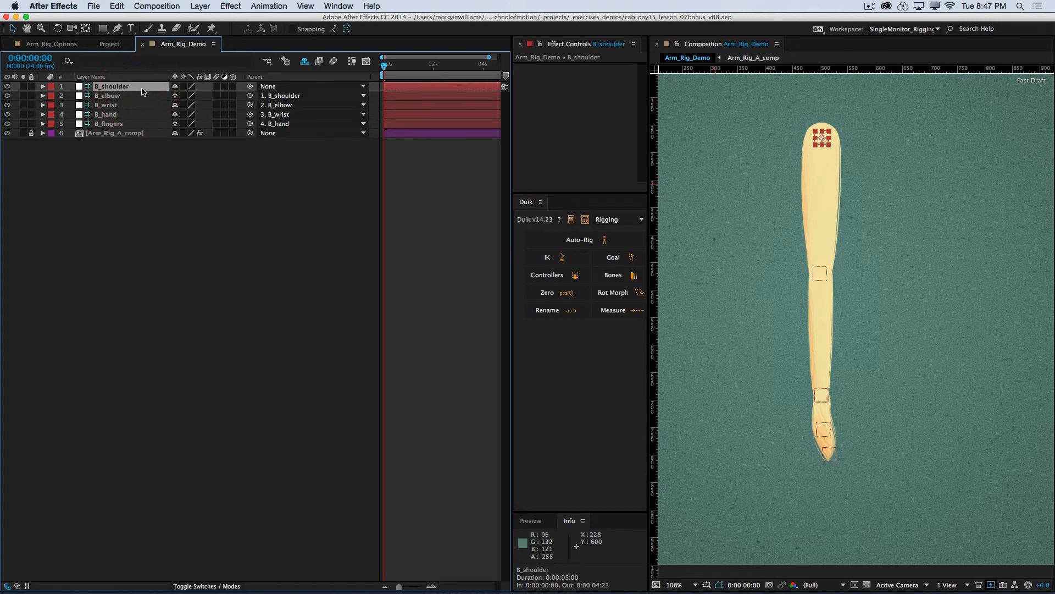
{"action": "left_click", "coordinate": [123, 125]}
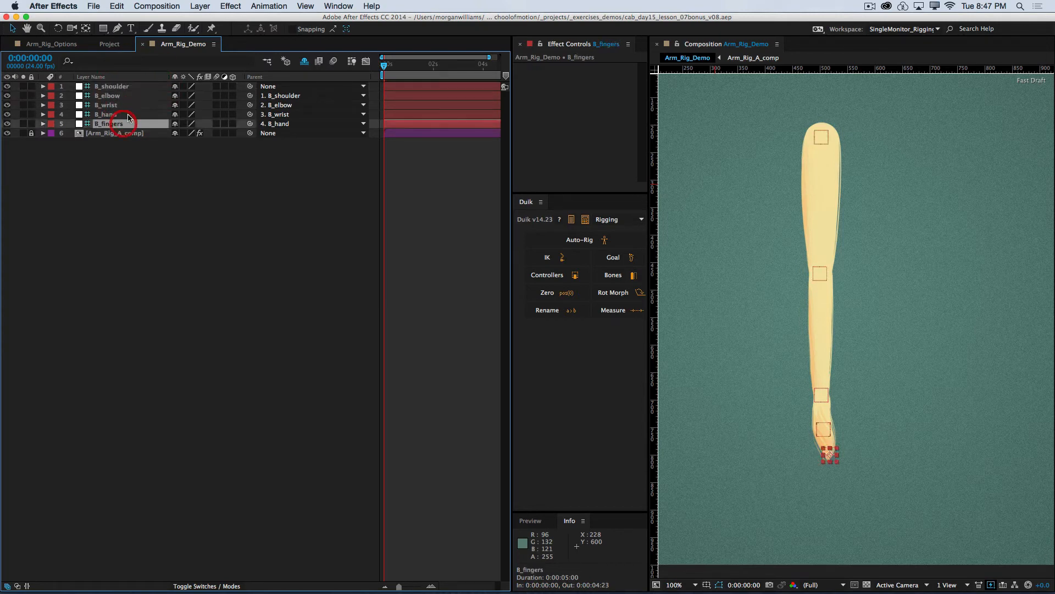
{"action": "left_click", "coordinate": [144, 115]}
{"action": "left_click", "coordinate": [130, 106]}
{"action": "left_click", "coordinate": [131, 98]}
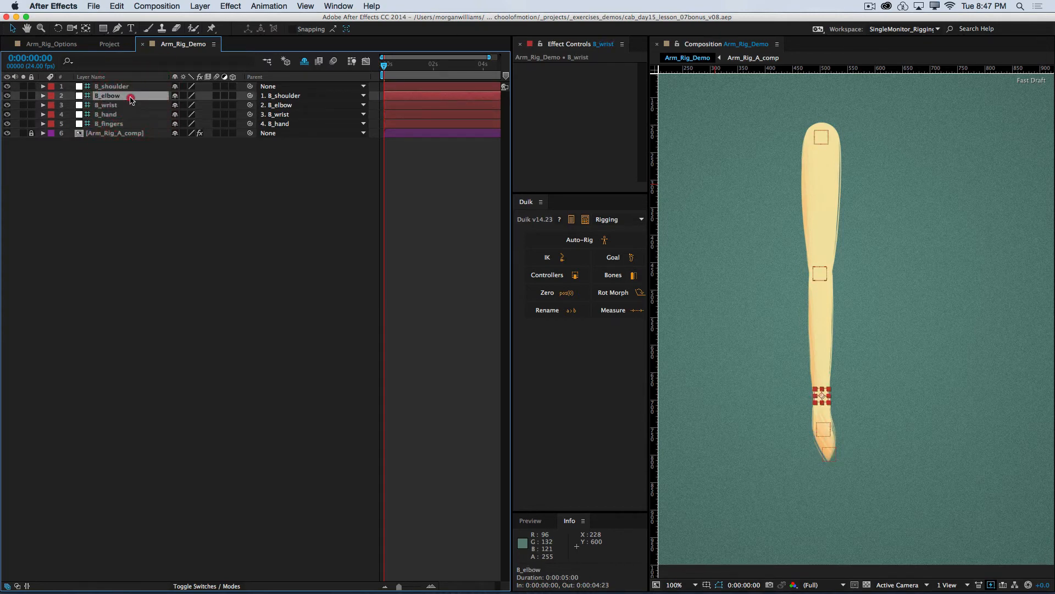
{"action": "left_click", "coordinate": [137, 87]}
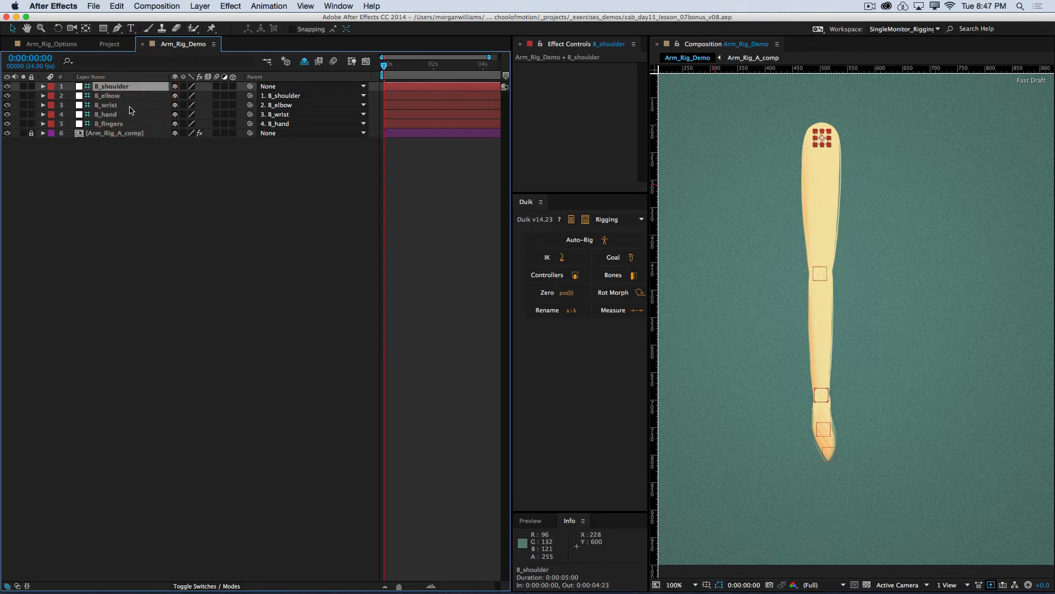
{"action": "left_click", "coordinate": [125, 106]}
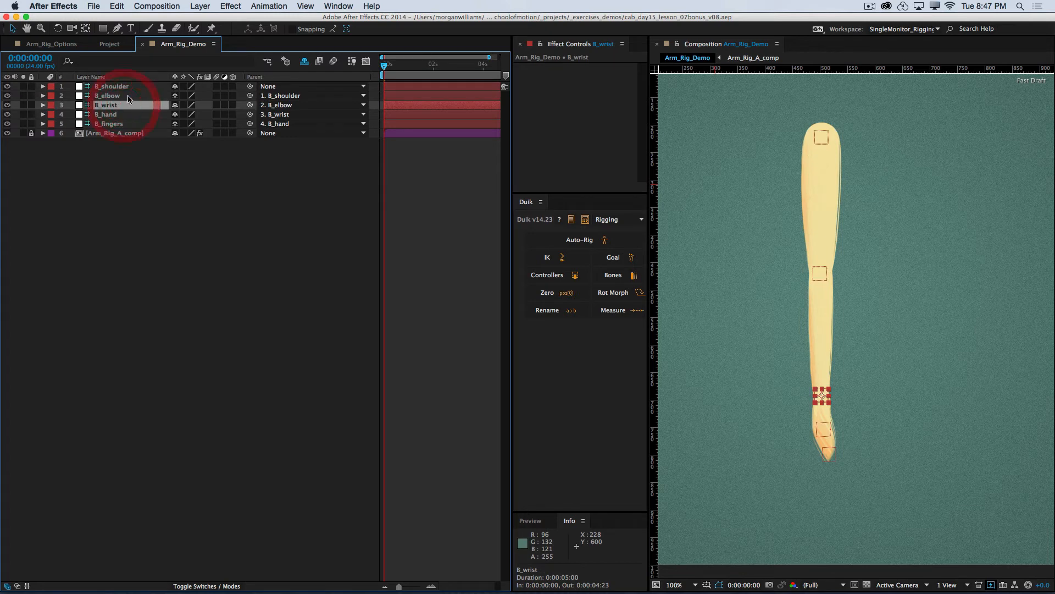
{"action": "left_click", "coordinate": [129, 97]}
{"action": "left_click", "coordinate": [131, 88]}
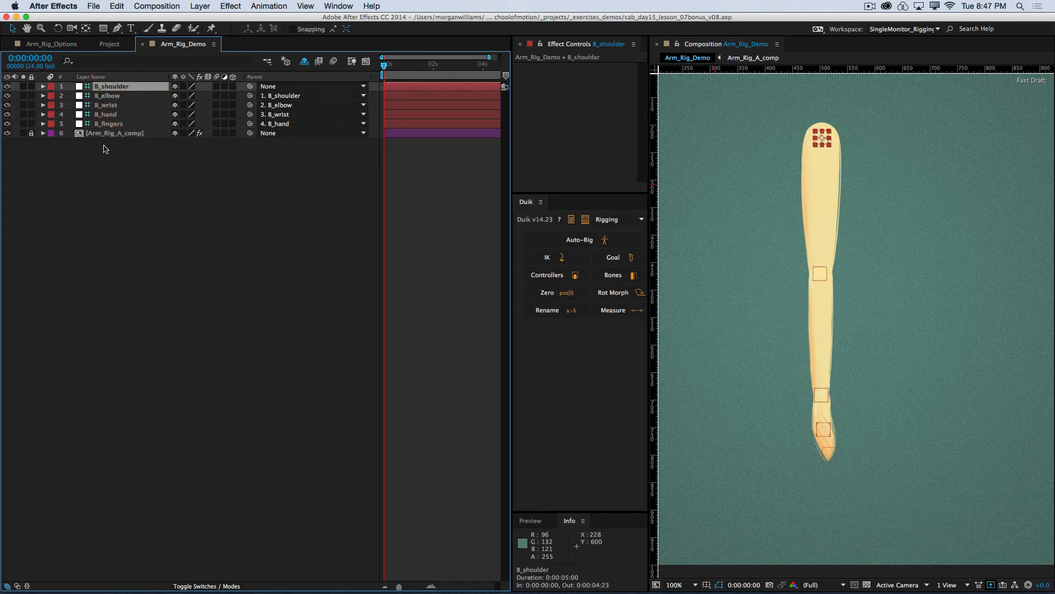
{"action": "left_click", "coordinate": [112, 171]}
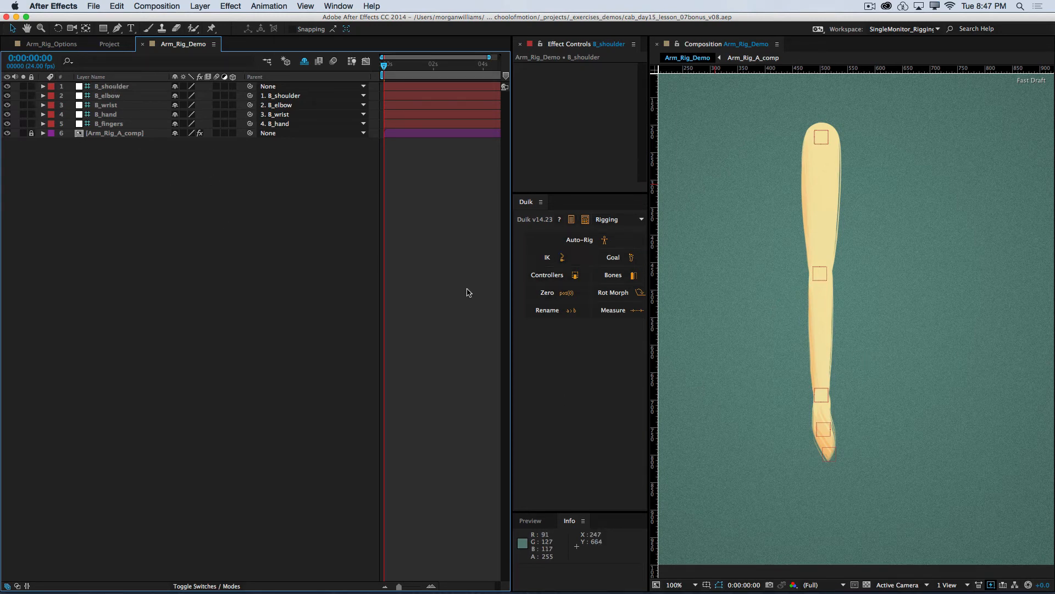
Step: Widen the Duik area, create a Duik controller for the B_wrist bone, and clear the layer selection
{"action": "left_click_drag", "start_coordinate": [652, 283], "coordinate": [674, 283]}
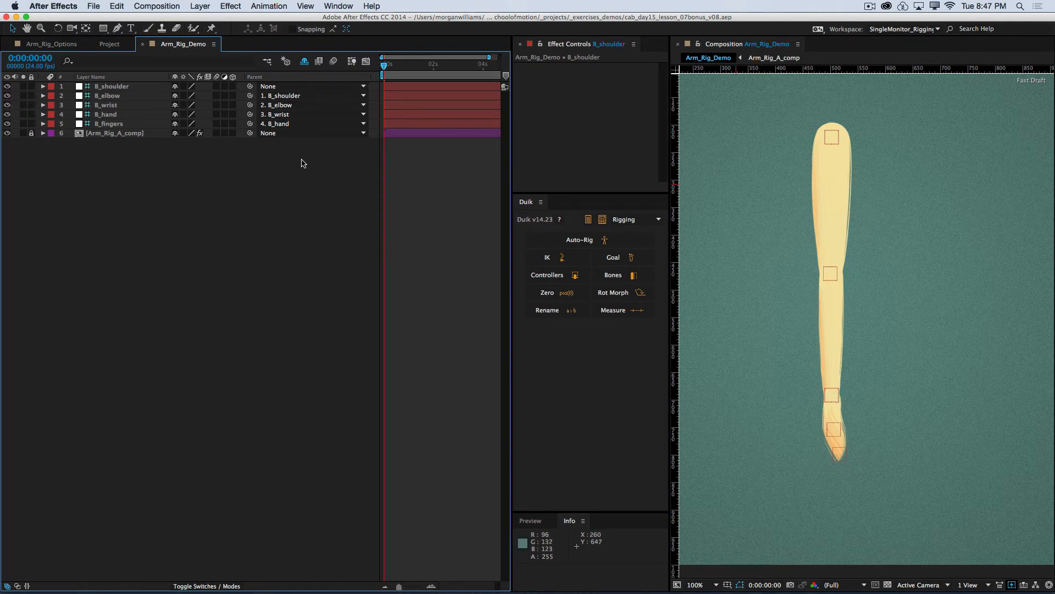
{"action": "left_click", "coordinate": [121, 105]}
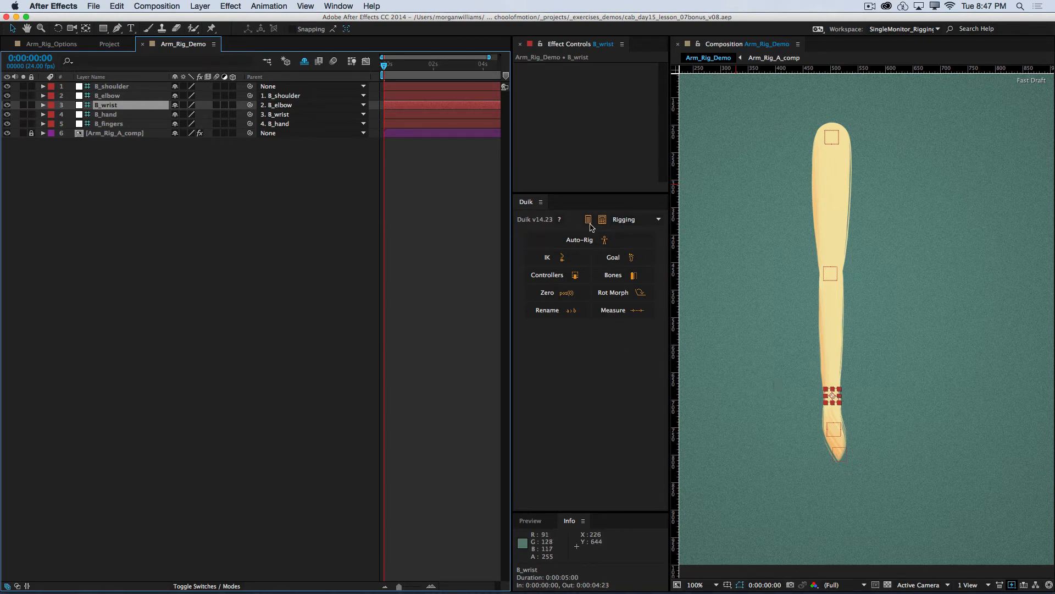
{"action": "left_click", "coordinate": [563, 277]}
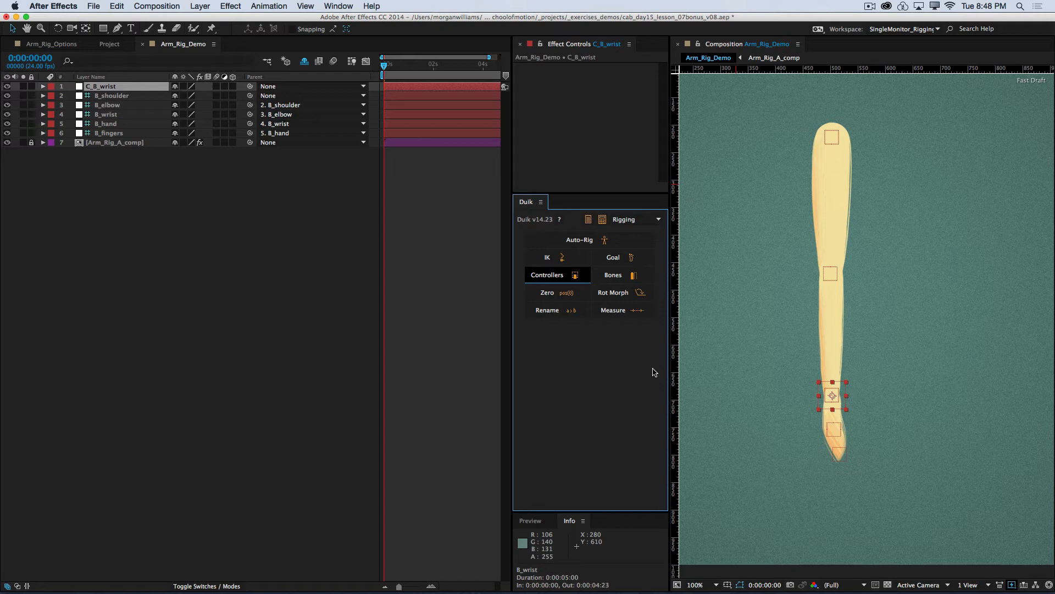
{"action": "key", "text": "Return"}
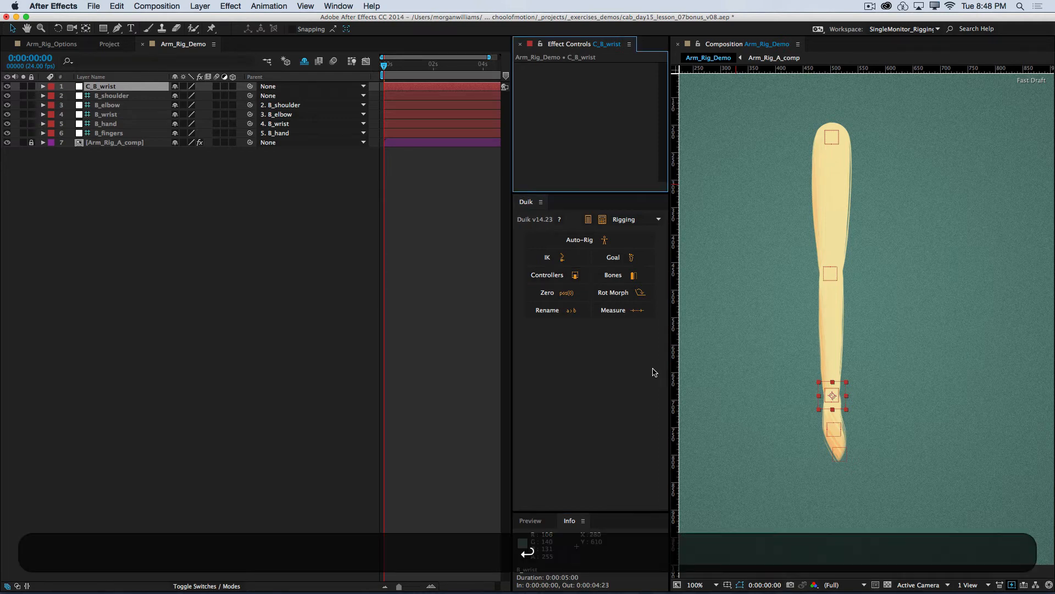
{"action": "left_click", "coordinate": [245, 225]}
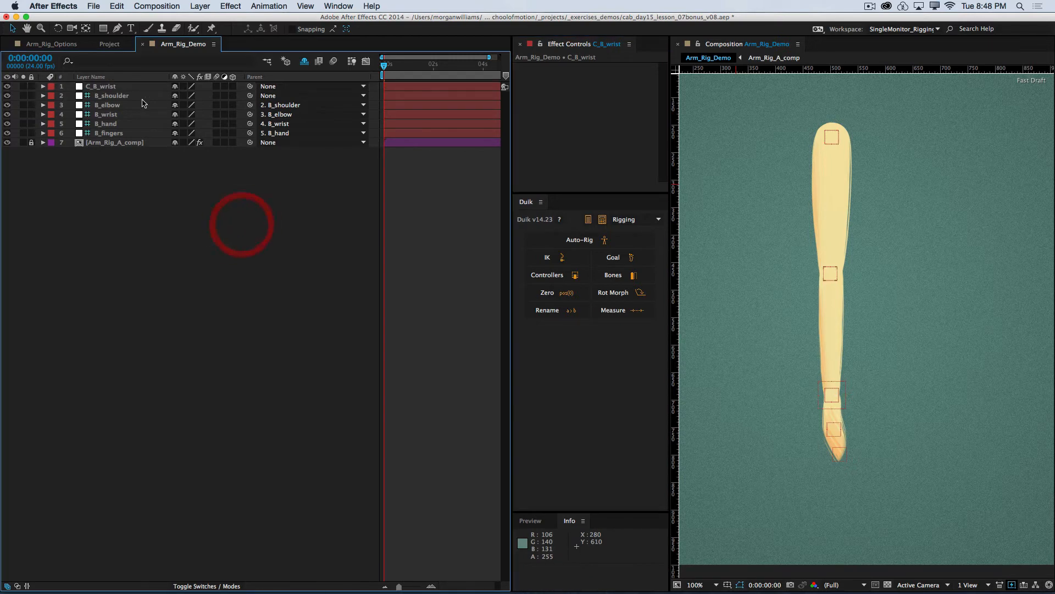
Step: Rename the new wrist controller layer to Left_Hand
{"action": "left_click", "coordinate": [119, 86]}
{"action": "key", "text": "Return"}
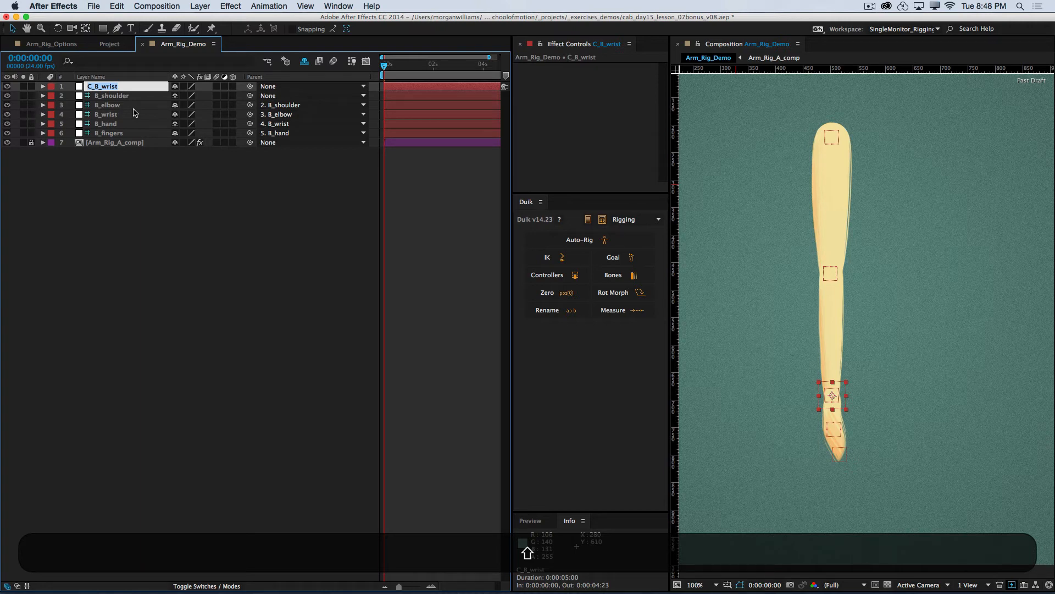
{"action": "type", "text": "LeT"}
{"action": "key", "text": "BackSpace"}
{"action": "type", "text": "ft_Hand"}
{"action": "left_click", "coordinate": [127, 167]}
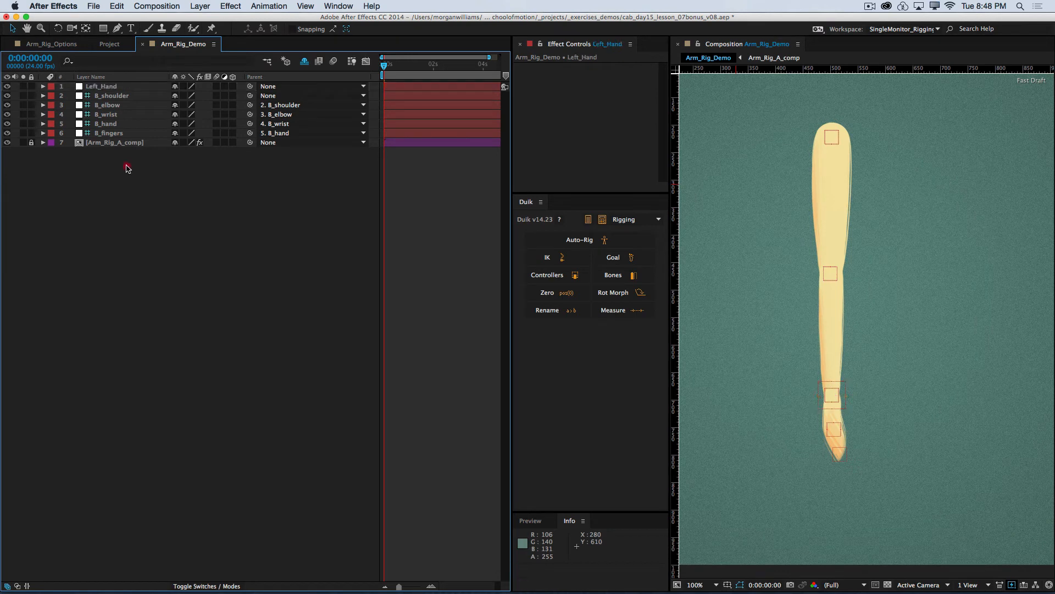
Step: Resize the Left_Hand controller null to 100 px wide and 150 px high in its solid settings
{"action": "left_click", "coordinate": [112, 86]}
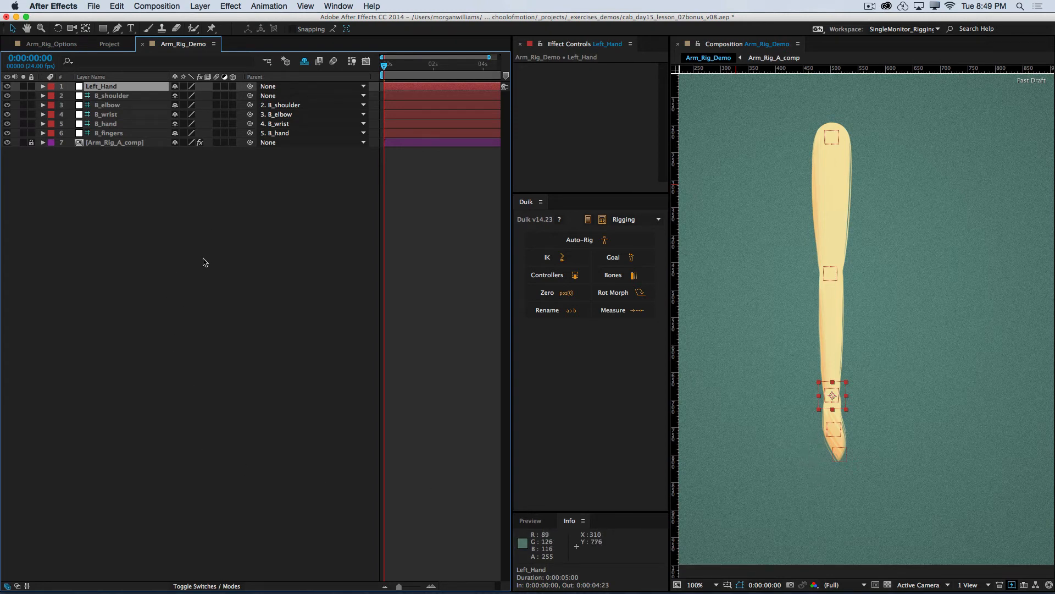
{"action": "left_click", "coordinate": [226, 257]}
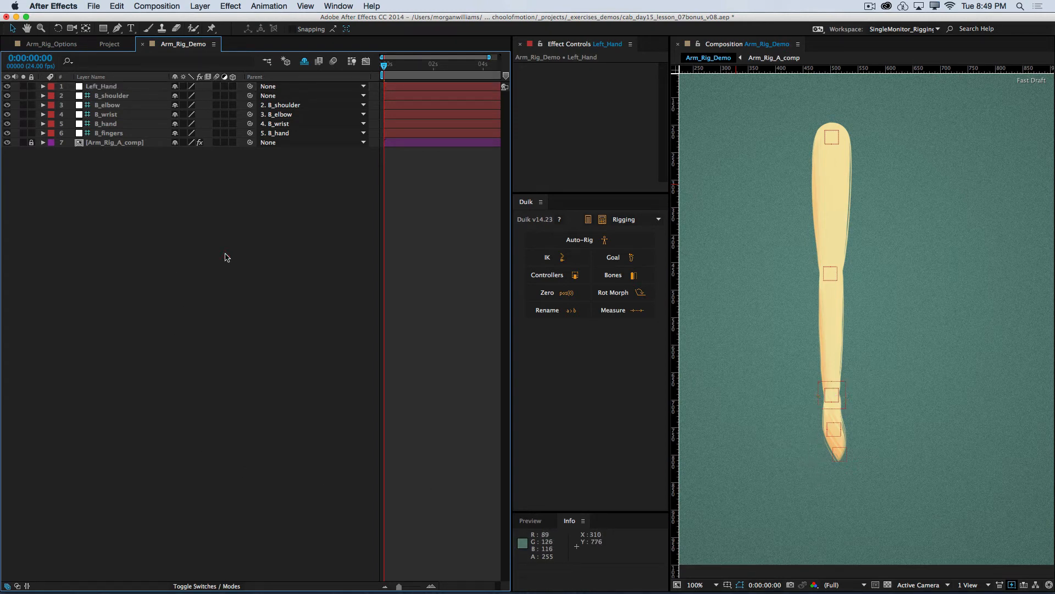
{"action": "left_click", "coordinate": [98, 87]}
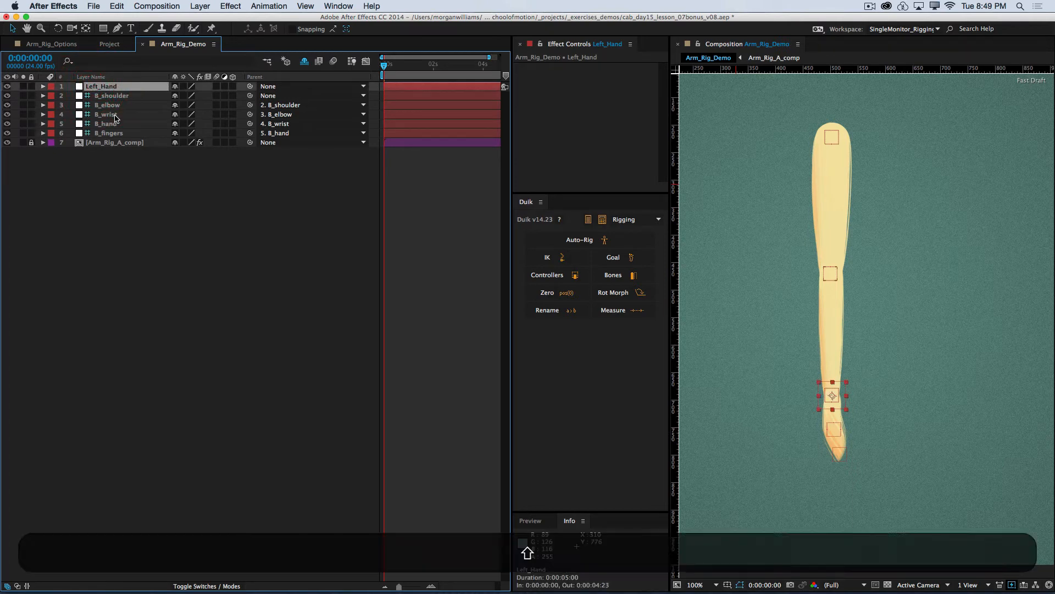
{"action": "key", "text": "shift+super+y"}
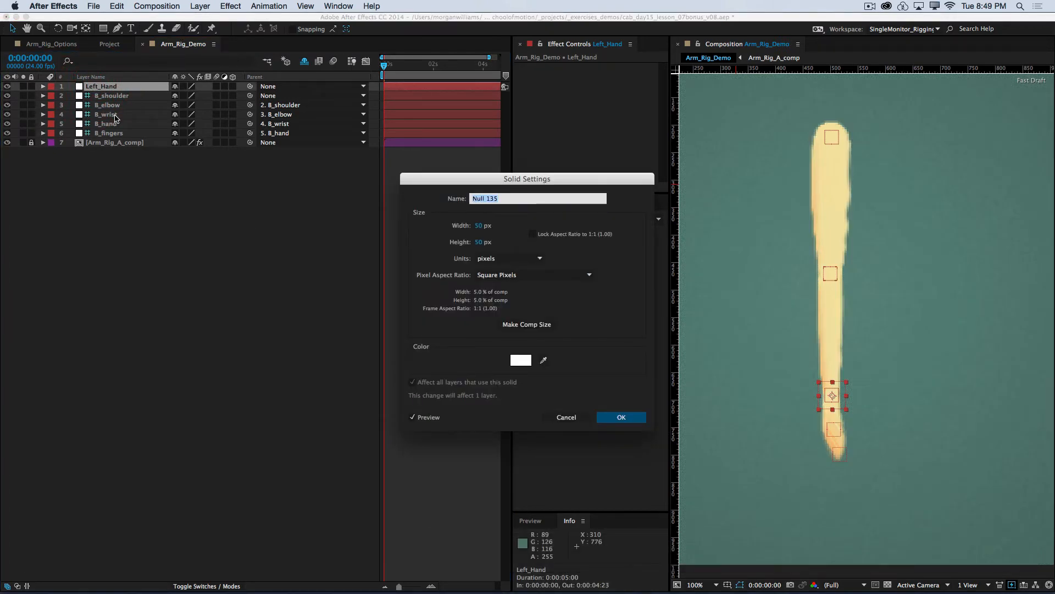
{"action": "key", "text": "Tab"}
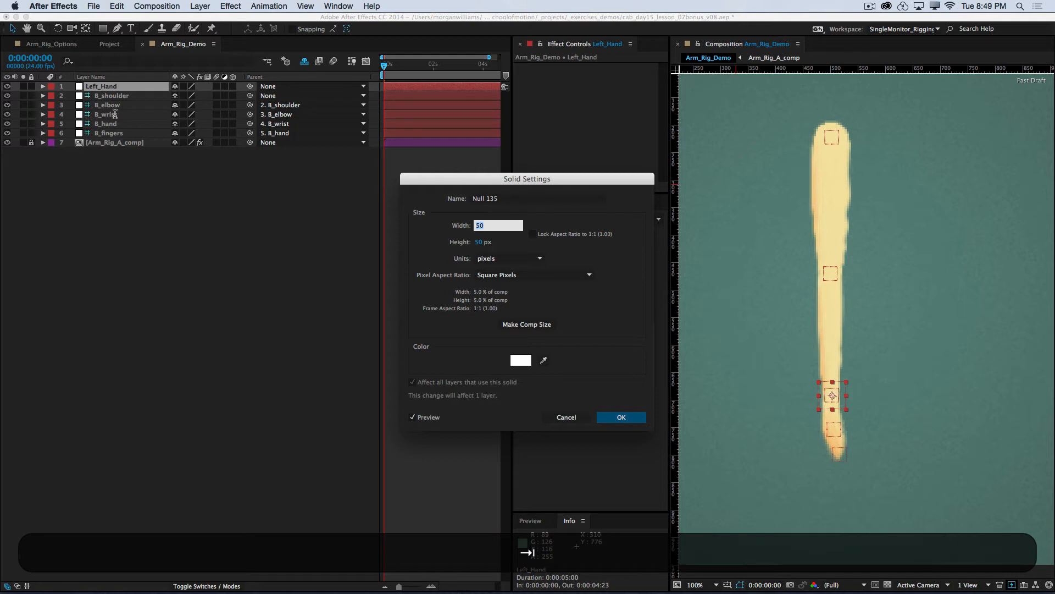
{"action": "type", "text": "150"}
{"action": "key", "text": "Tab"}
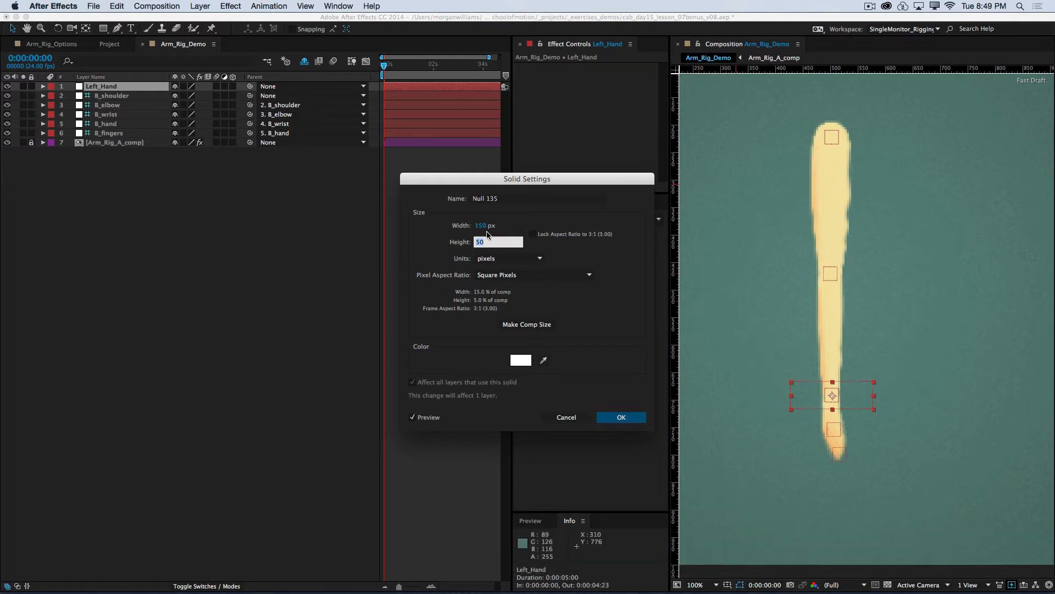
{"action": "key", "text": "shift+Tab"}
{"action": "type", "text": "100"}
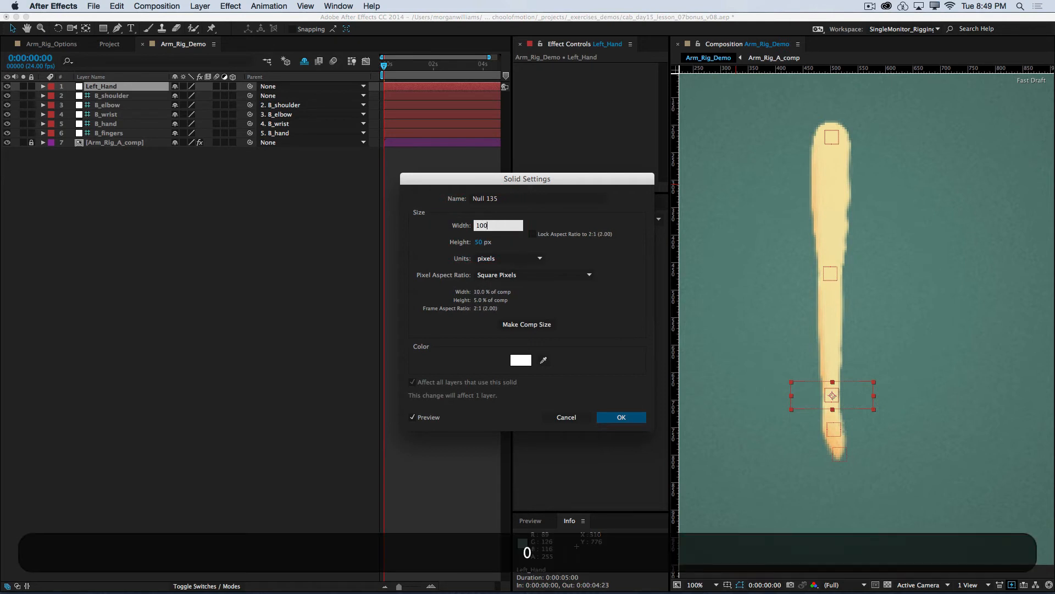
{"action": "key", "text": "Tab"}
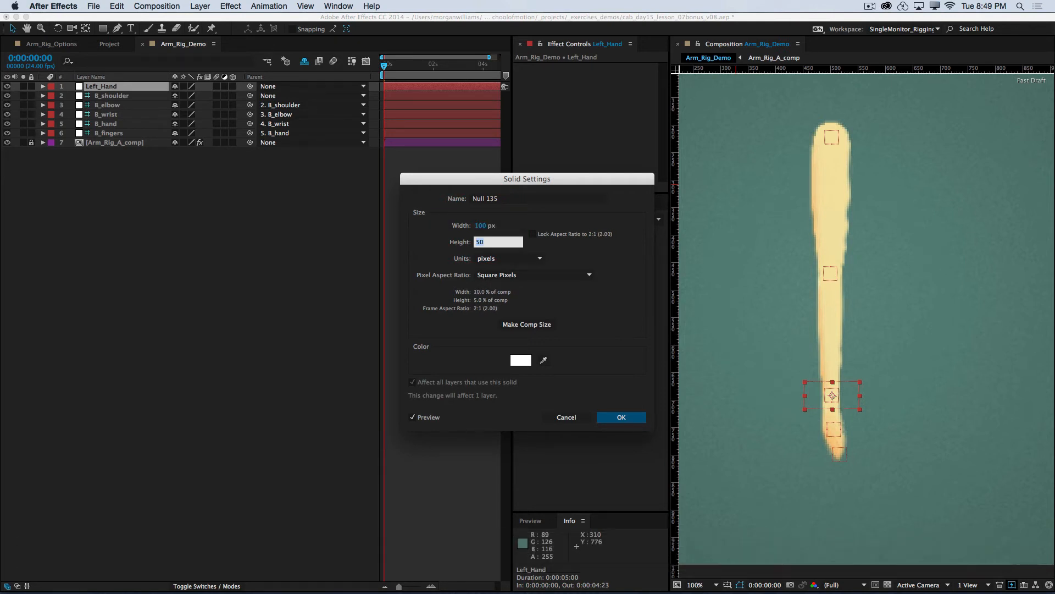
{"action": "type", "text": "150"}
{"action": "key", "text": "Return"}
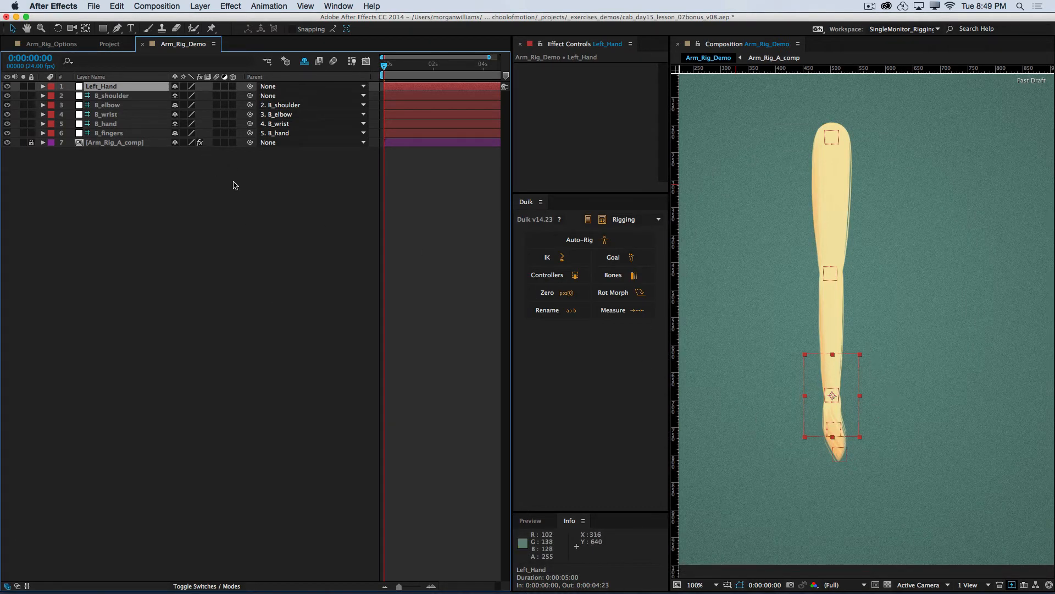
Step: Set the vertical anchor point of Left_Hand to 15 so that the controller box surrounds the hand
{"action": "left_click", "coordinate": [112, 171]}
{"action": "left_click", "coordinate": [117, 88]}
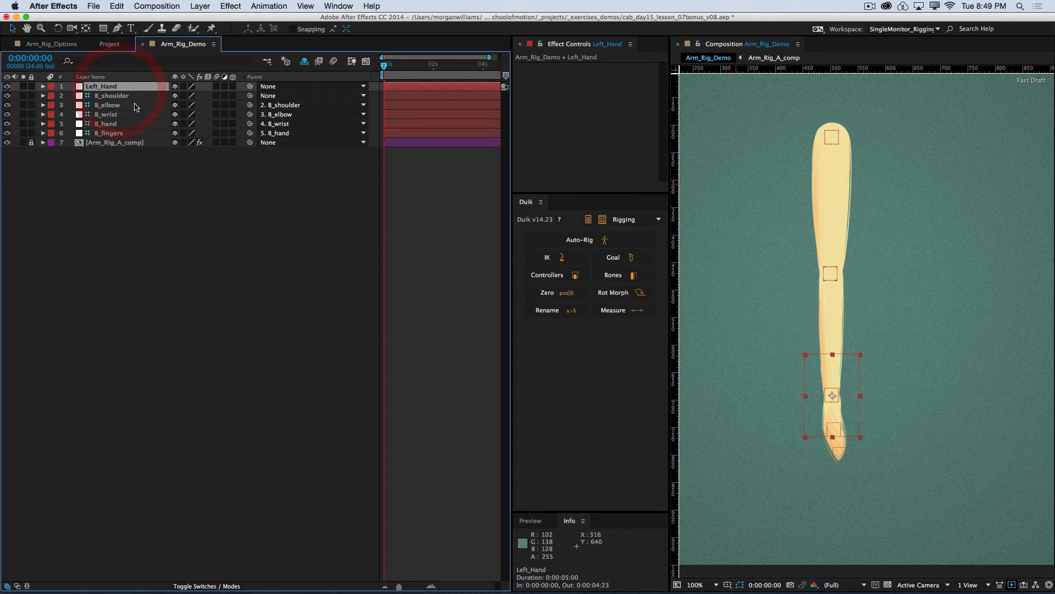
{"action": "key", "text": "a"}
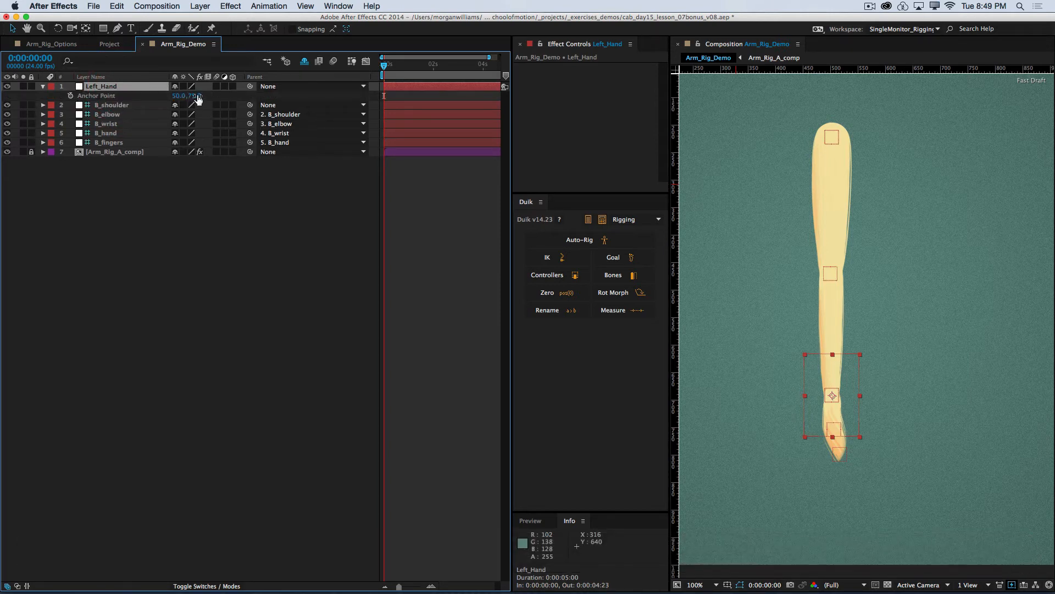
{"action": "left_click", "coordinate": [195, 96]}
{"action": "type", "text": "75"}
{"action": "key", "text": "Return"}
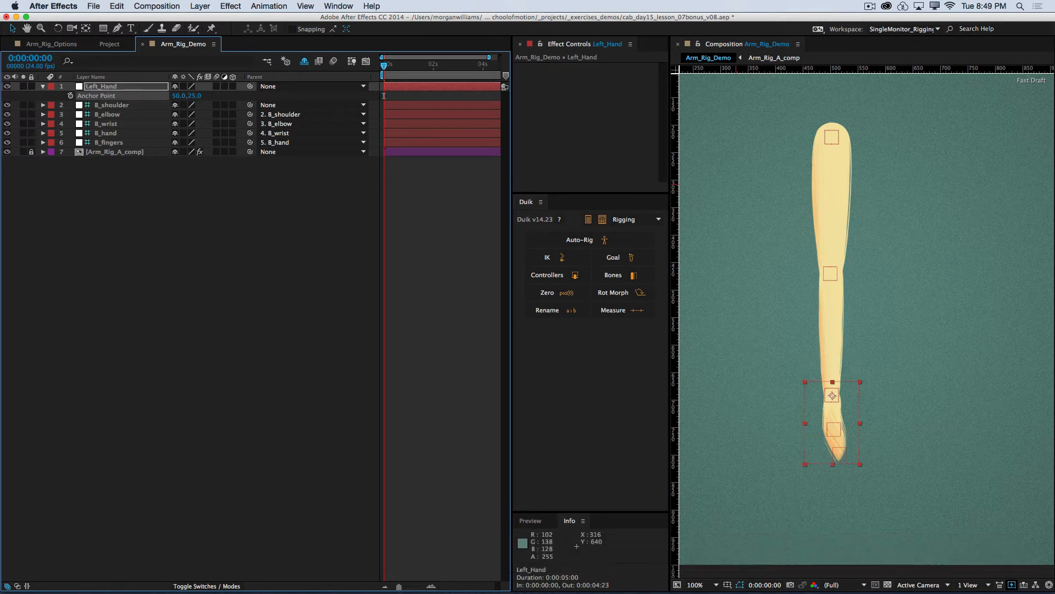
{"action": "left_click", "coordinate": [195, 96]}
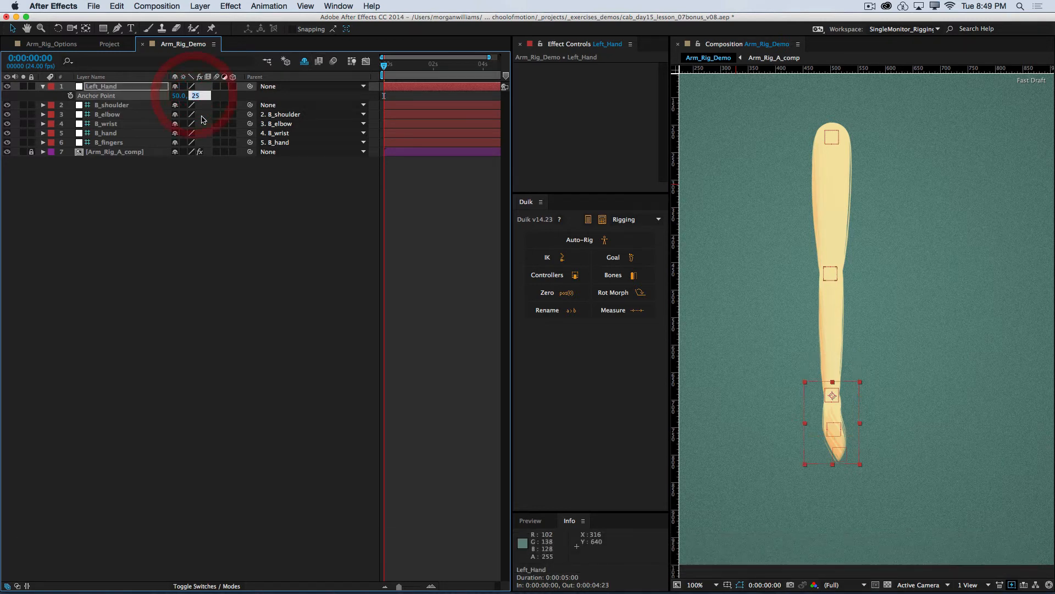
{"action": "type", "text": "20"}
{"action": "key", "text": "Return"}
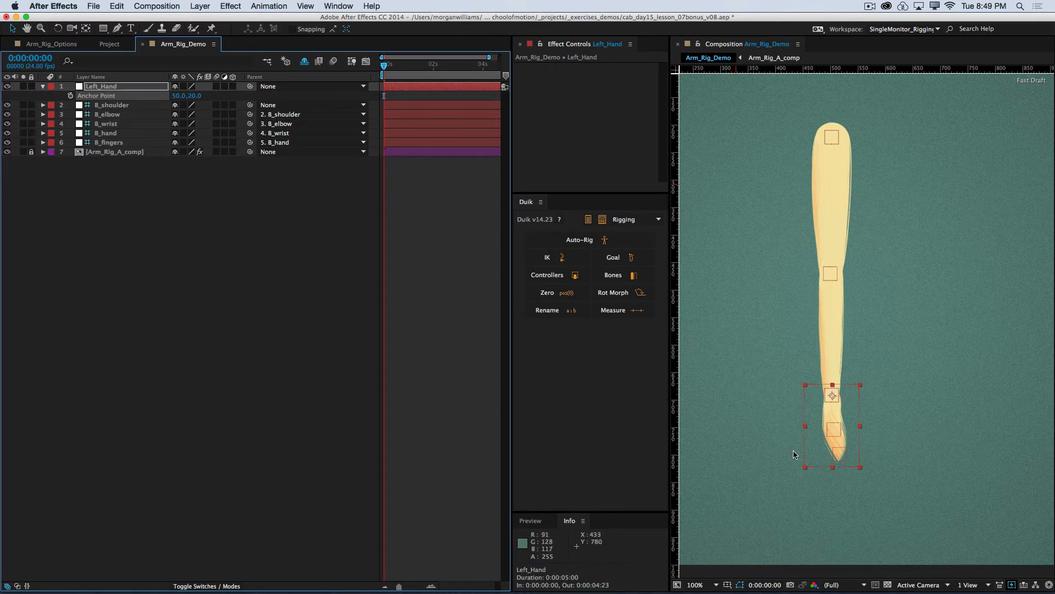
{"action": "left_click", "coordinate": [193, 97]}
{"action": "type", "text": "15"}
{"action": "key", "text": "Return"}
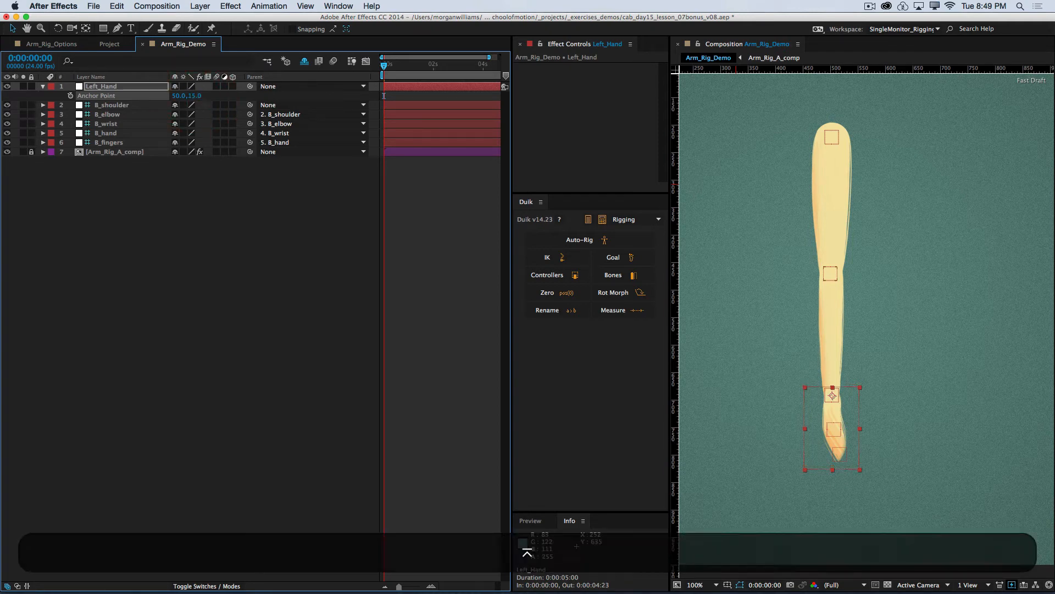
Step: Save the project and leave all layers deselected
{"action": "left_click", "coordinate": [302, 309]}
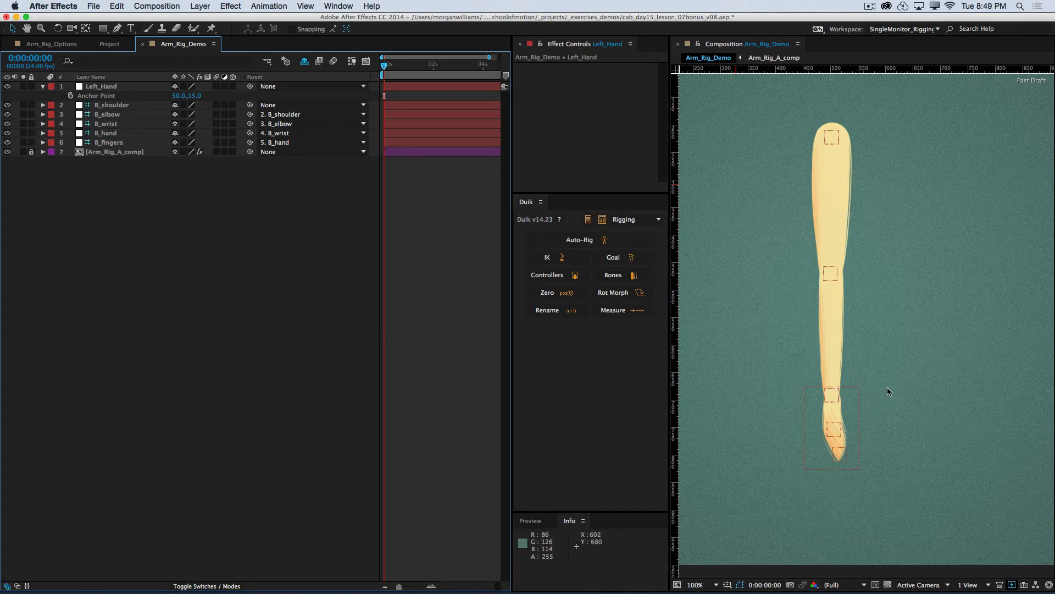
{"action": "key", "text": "super+s"}
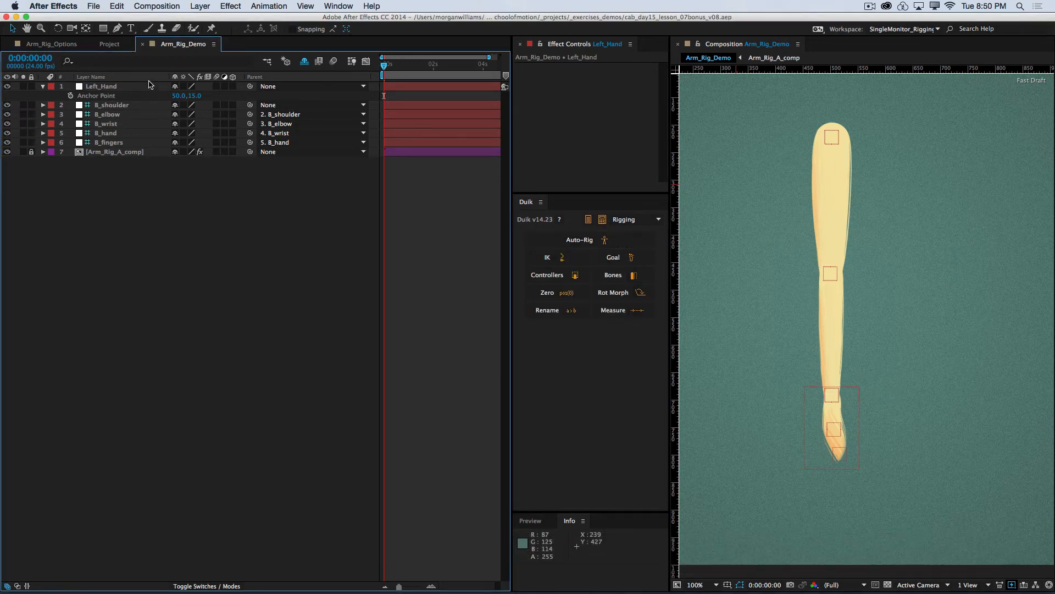
{"action": "left_click", "coordinate": [105, 87]}
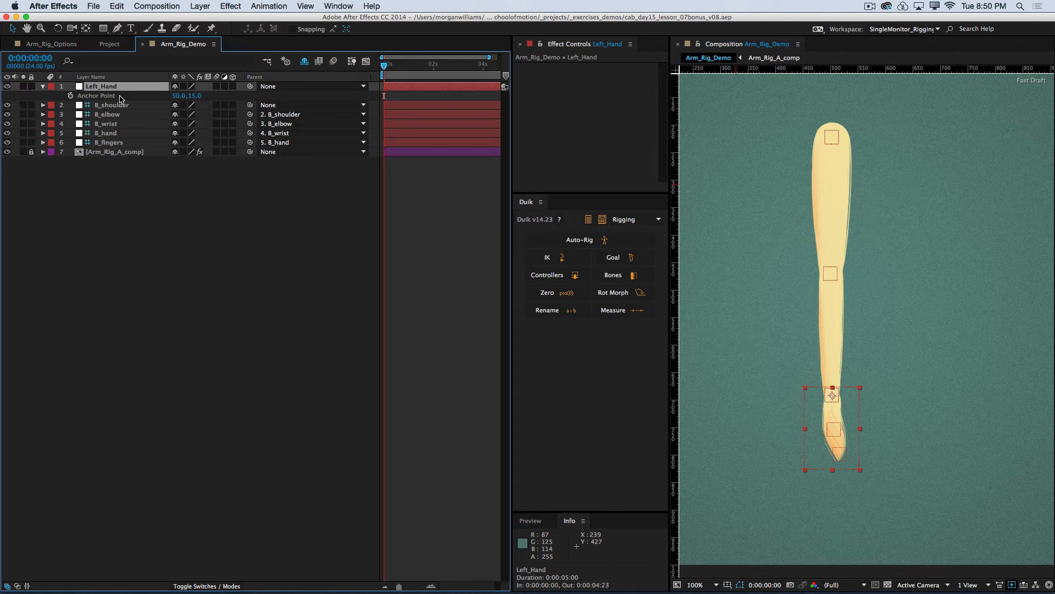
{"action": "left_click", "coordinate": [175, 227]}
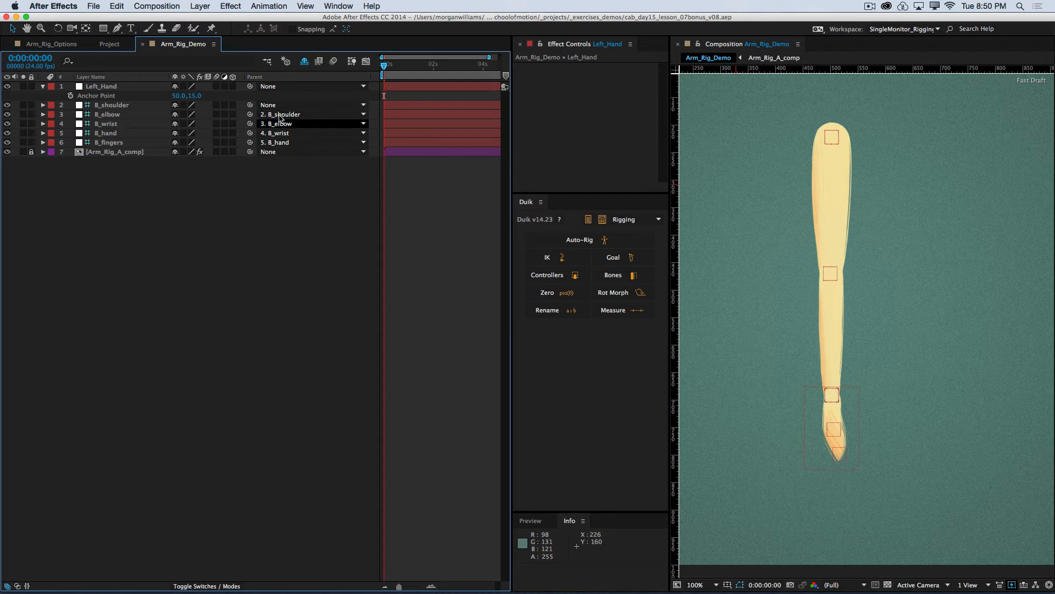
Step: Start Duik IK on B_wrist, B_elbow, B_shoulder and Left_Hand, selected in that order, with the > orientation
{"action": "left_click", "coordinate": [114, 124]}
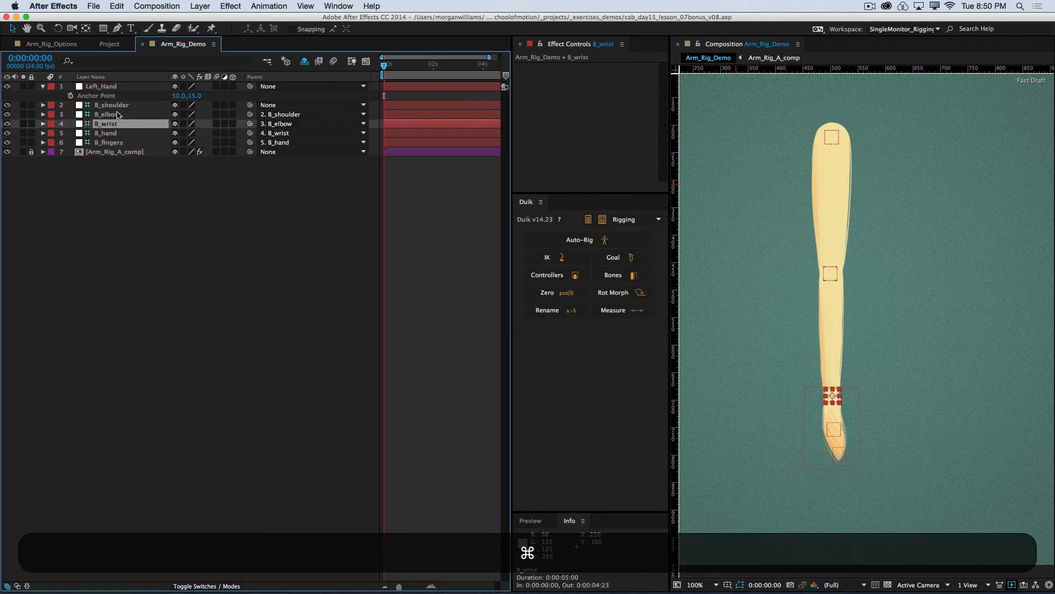
{"action": "left_click", "coordinate": [114, 115], "text": "super"}
{"action": "left_click", "coordinate": [117, 107], "text": "super"}
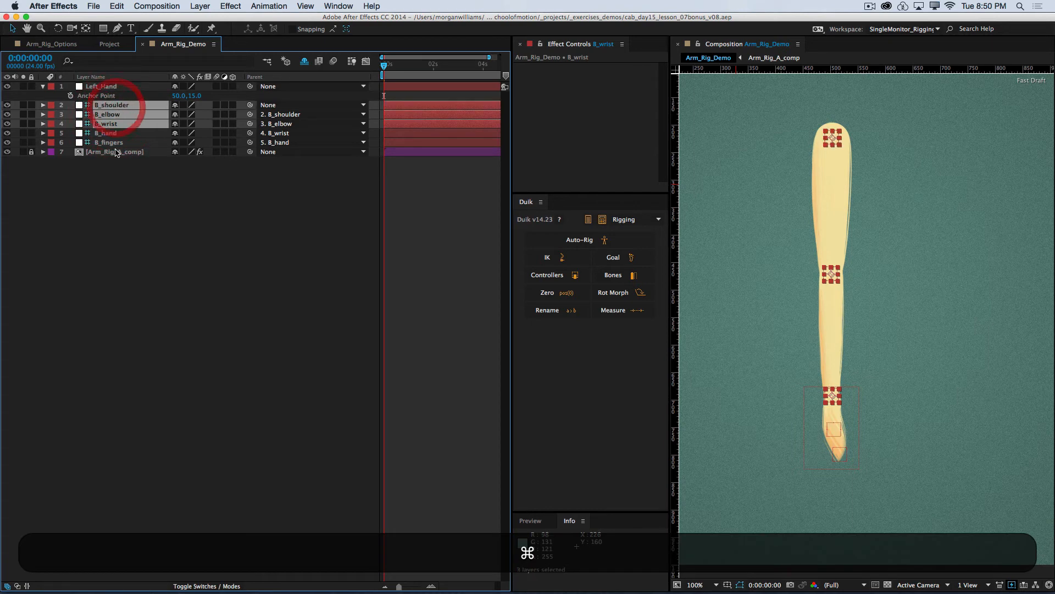
{"action": "left_click", "coordinate": [112, 86], "text": "super"}
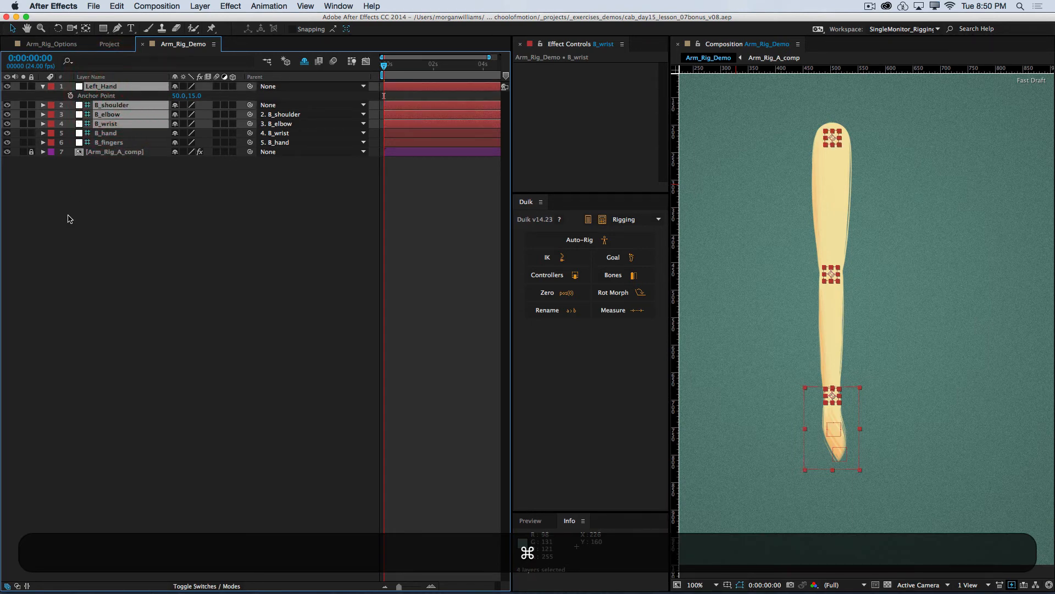
{"action": "left_click", "coordinate": [555, 258]}
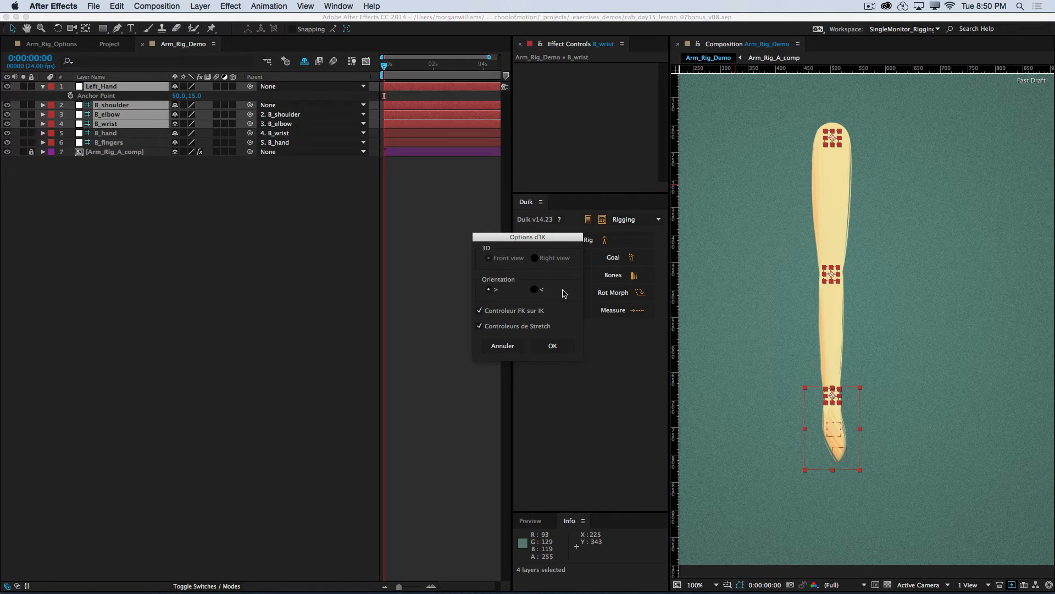
{"action": "left_click", "coordinate": [487, 288]}
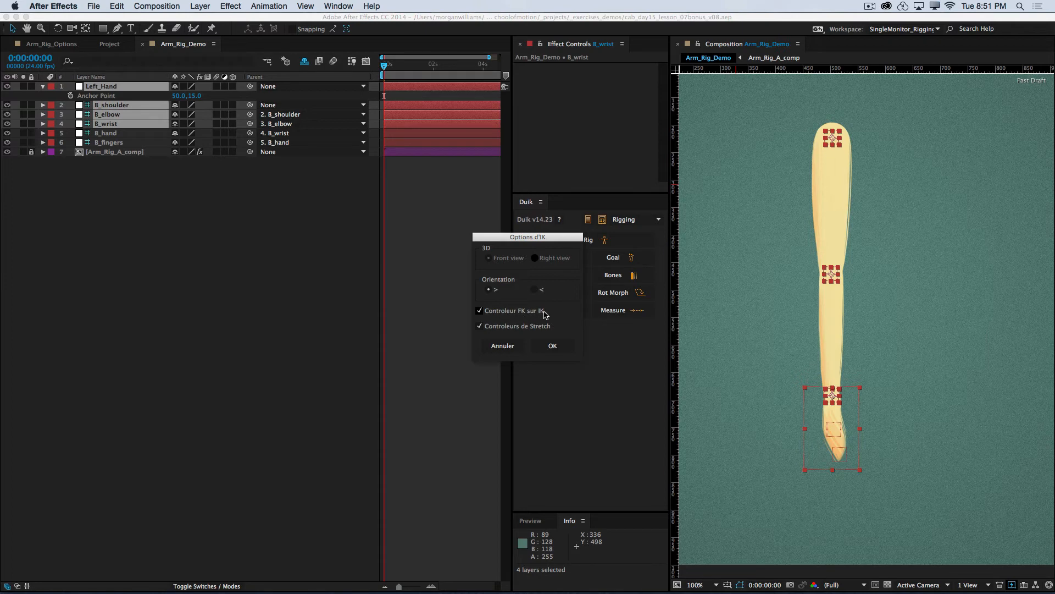
Step: Create the IK with the FK-over-IK controller off and the stretch controllers on
{"action": "left_click", "coordinate": [480, 311]}
{"action": "left_click", "coordinate": [830, 443]}
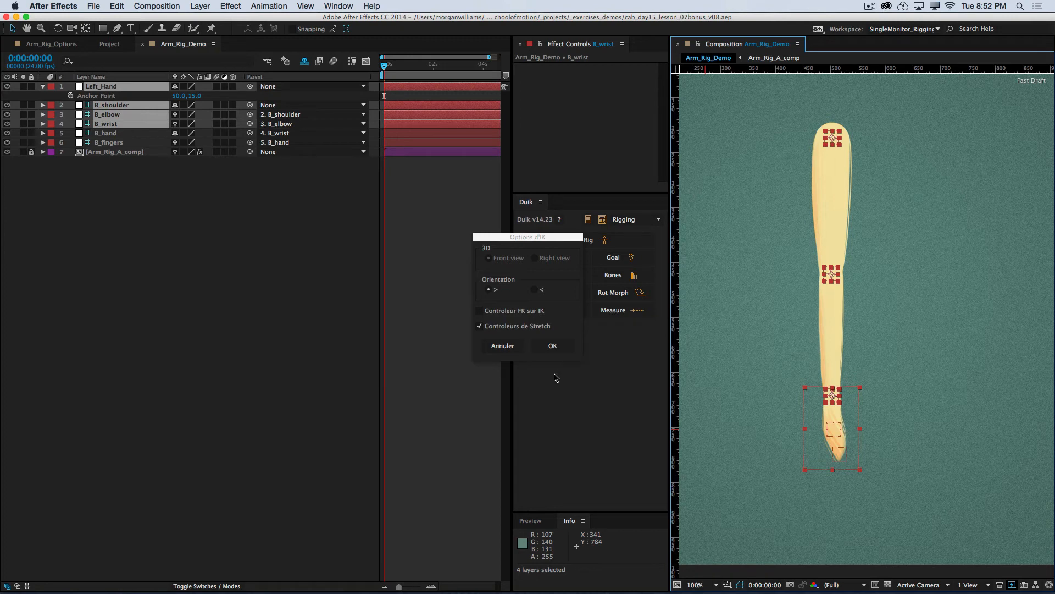
{"action": "left_click", "coordinate": [552, 347]}
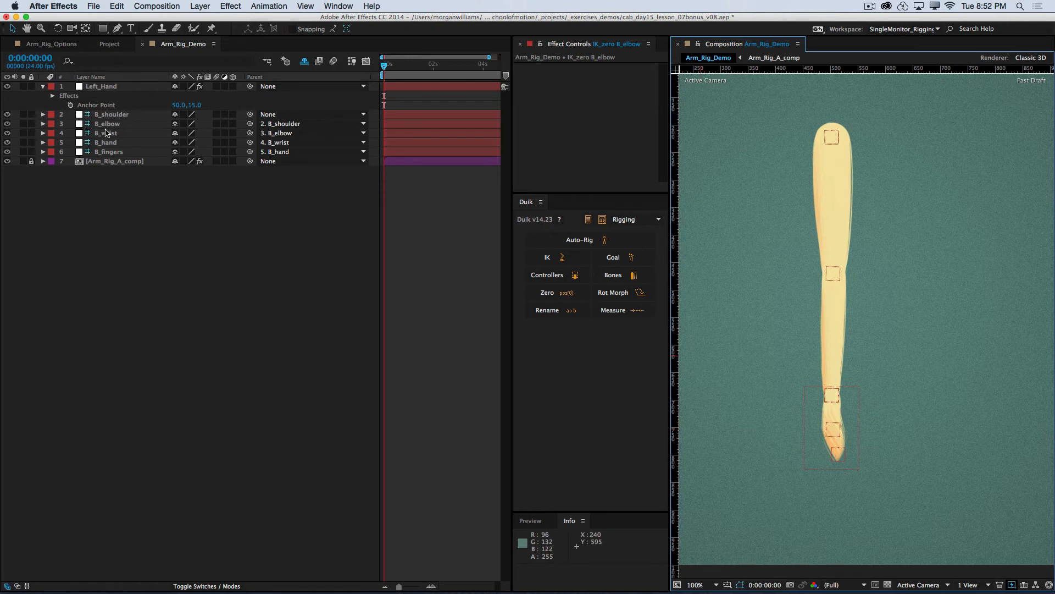
Step: Test the IK by moving the Left_Hand controller to several positions, and undo the moves
{"action": "left_click", "coordinate": [96, 89]}
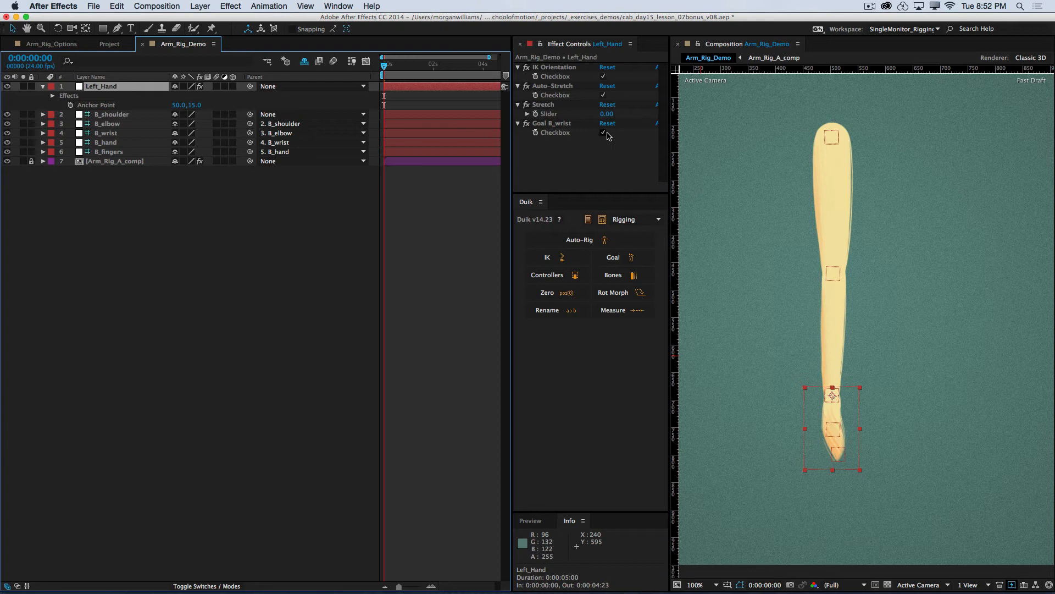
{"action": "left_click", "coordinate": [13, 30]}
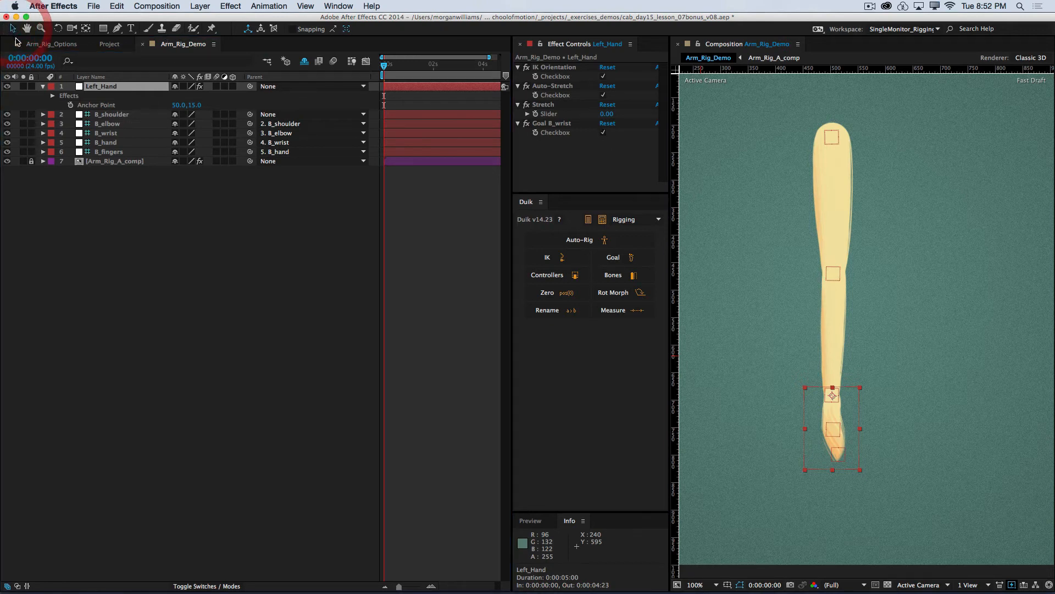
{"action": "left_click_drag", "start_coordinate": [815, 432], "coordinate": [821, 406]}
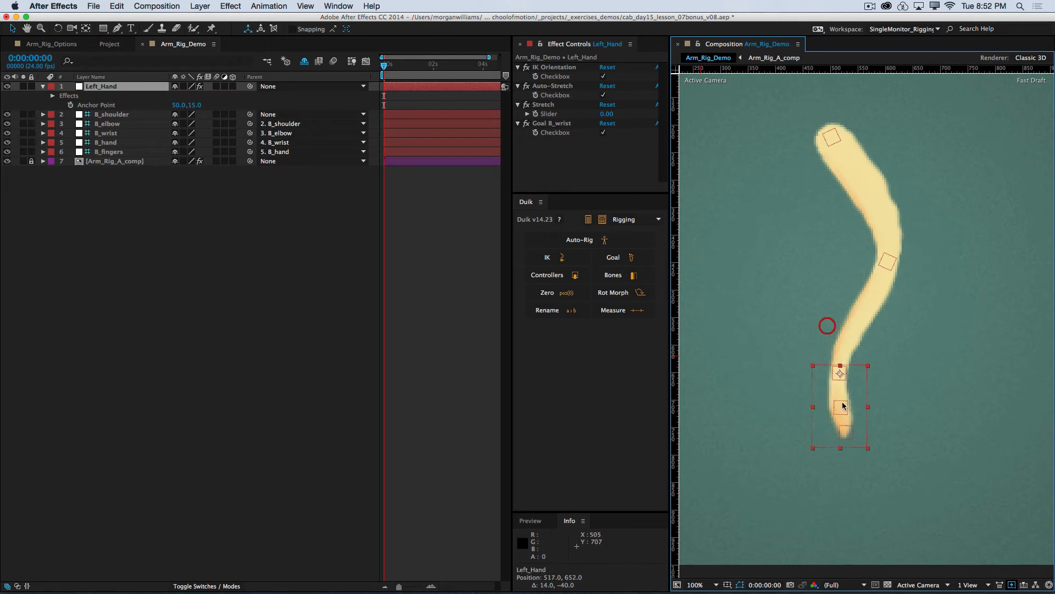
{"action": "key", "text": "super+z"}
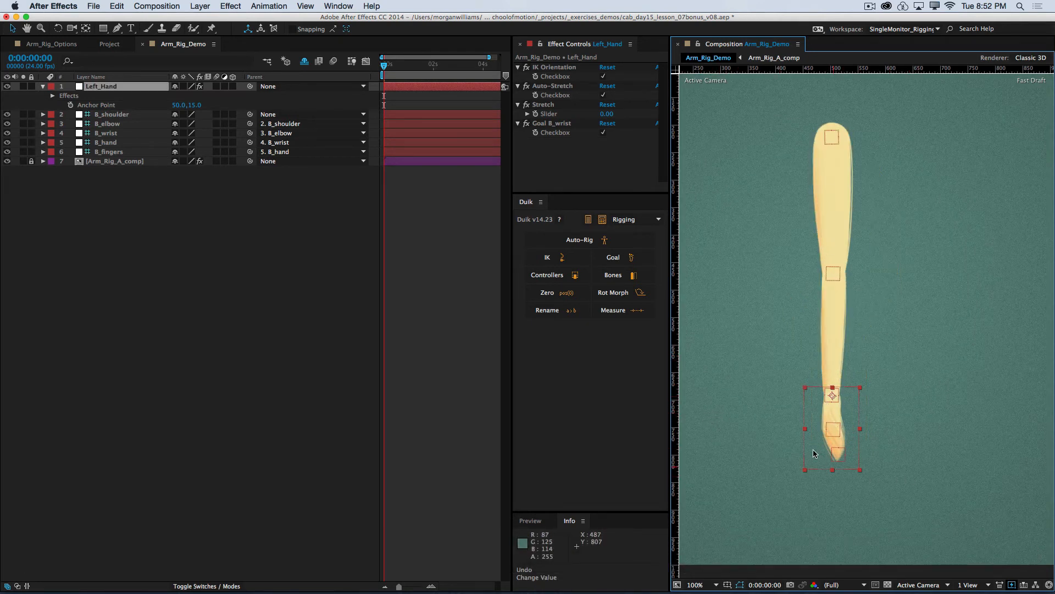
{"action": "left_click_drag", "start_coordinate": [808, 469], "coordinate": [766, 452]}
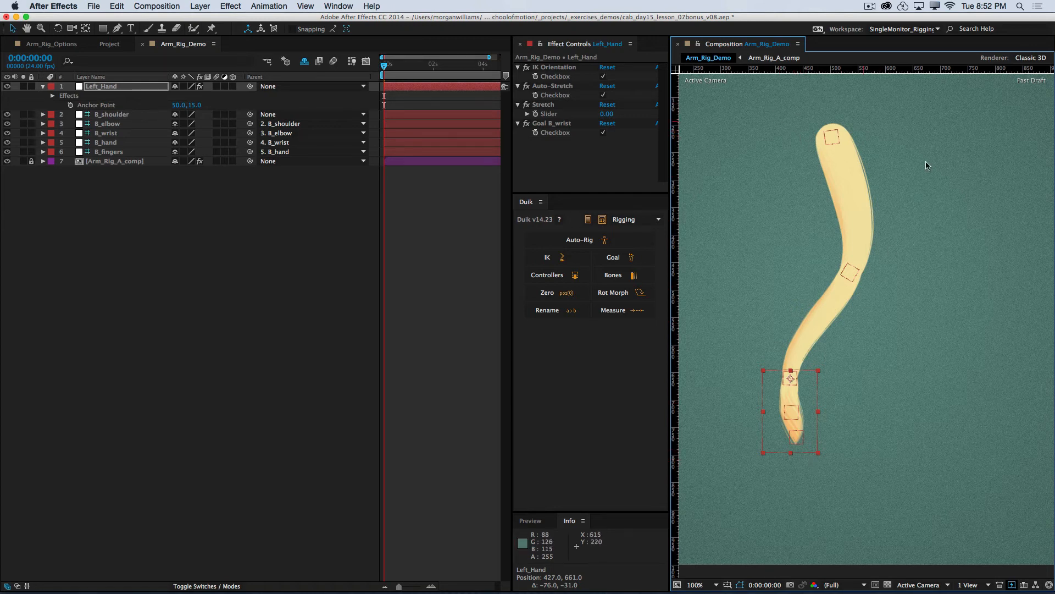
{"action": "left_click_drag", "start_coordinate": [769, 423], "coordinate": [858, 413]}
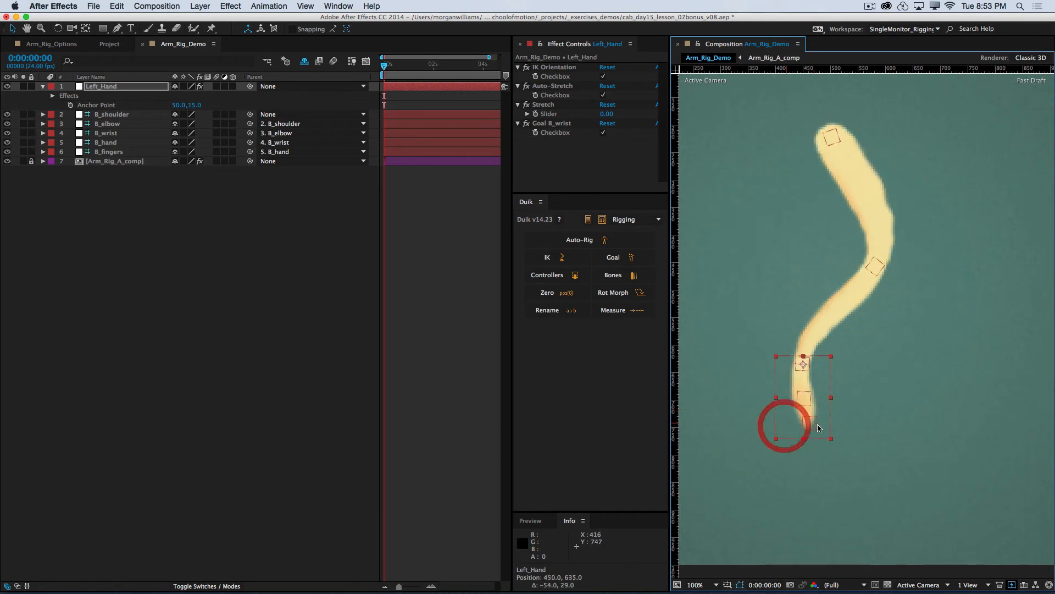
{"action": "mouse_move", "coordinate": [783, 424]}
{"action": "left_mouse_down"}
{"action": "mouse_move", "coordinate": [754, 439]}
{"action": "mouse_move", "coordinate": [754, 374]}
{"action": "mouse_move", "coordinate": [767, 357]}
{"action": "mouse_move", "coordinate": [745, 336]}
{"action": "mouse_move", "coordinate": [742, 345]}
{"action": "mouse_move", "coordinate": [838, 363]}
{"action": "mouse_move", "coordinate": [783, 418]}
{"action": "left_mouse_up"}
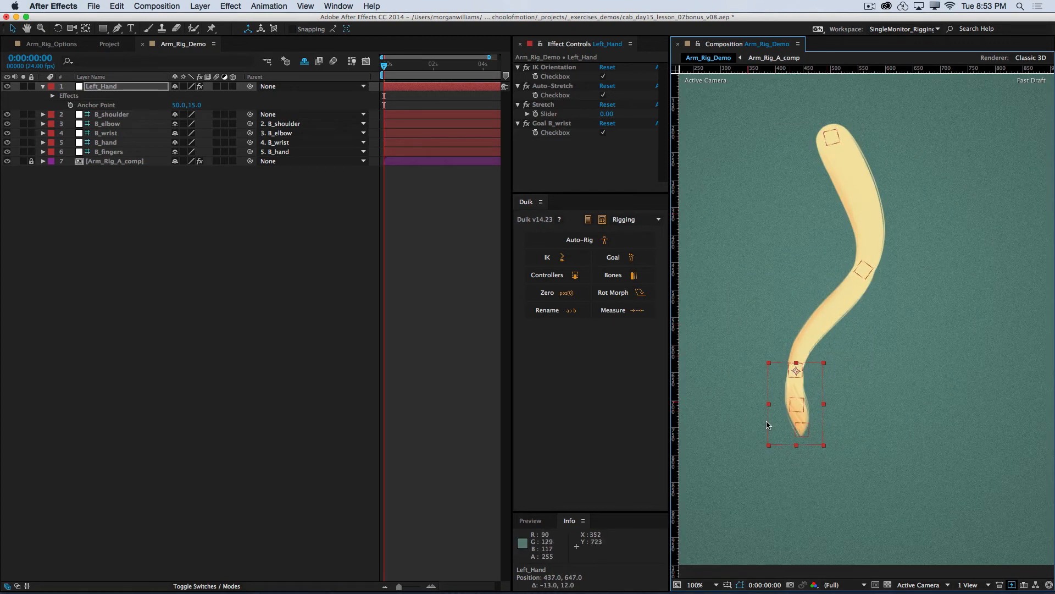
{"action": "mouse_move", "coordinate": [770, 392]}
{"action": "left_mouse_down"}
{"action": "mouse_move", "coordinate": [821, 405]}
{"action": "mouse_move", "coordinate": [765, 379]}
{"action": "mouse_move", "coordinate": [759, 389]}
{"action": "mouse_move", "coordinate": [775, 399]}
{"action": "left_mouse_up"}
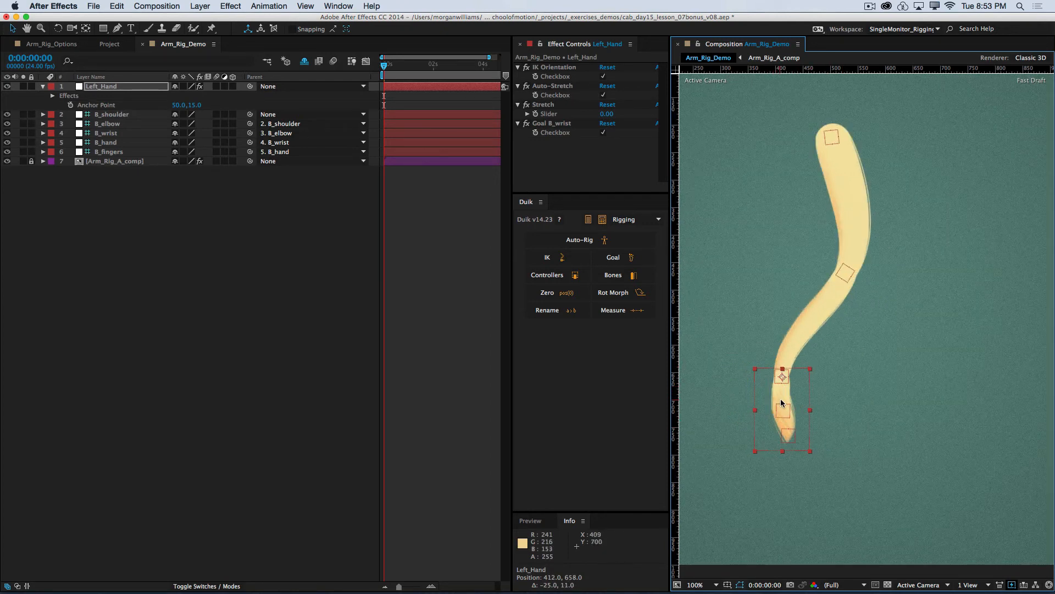
{"action": "left_click", "coordinate": [253, 258]}
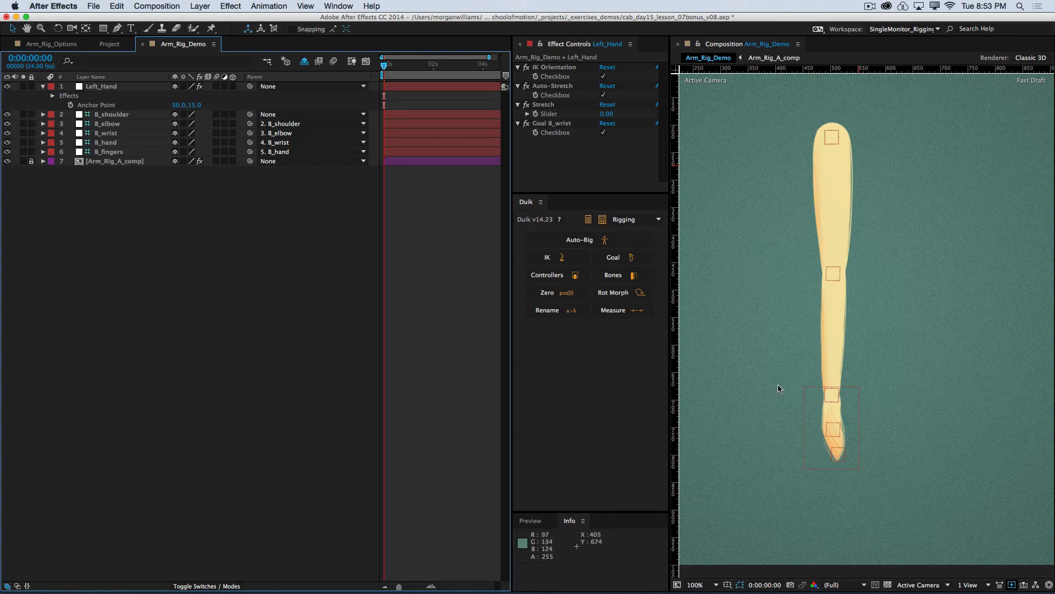
Step: Zero out Left_Hand's position with a Duik Zero object, check its layer among the shy layers, and collapse Left_Hand
{"action": "left_click", "coordinate": [108, 87]}
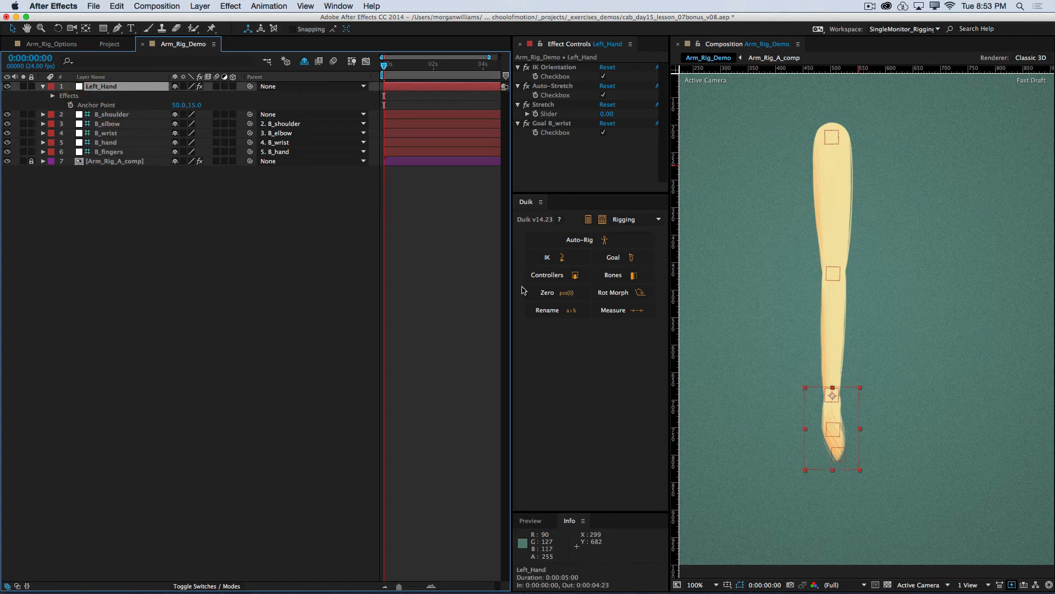
{"action": "key", "text": "p"}
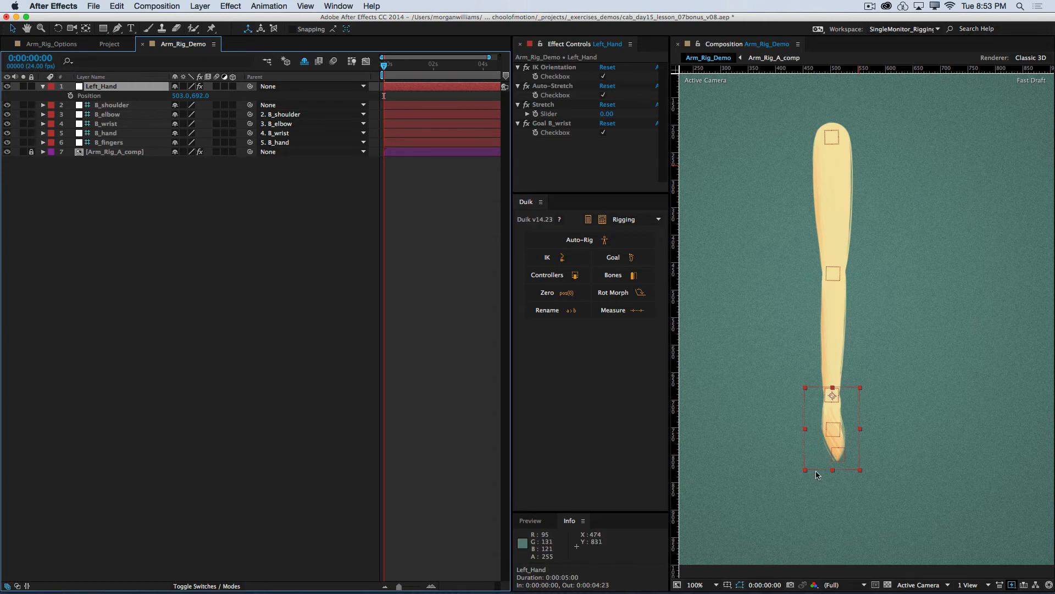
{"action": "left_click", "coordinate": [163, 228]}
{"action": "left_click", "coordinate": [109, 88]}
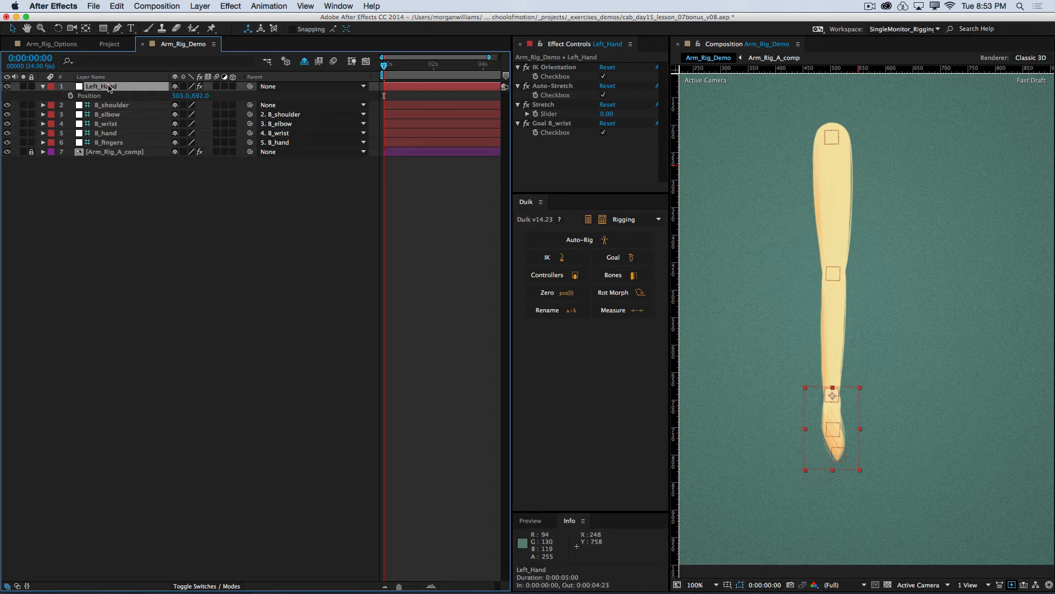
{"action": "left_click", "coordinate": [557, 293]}
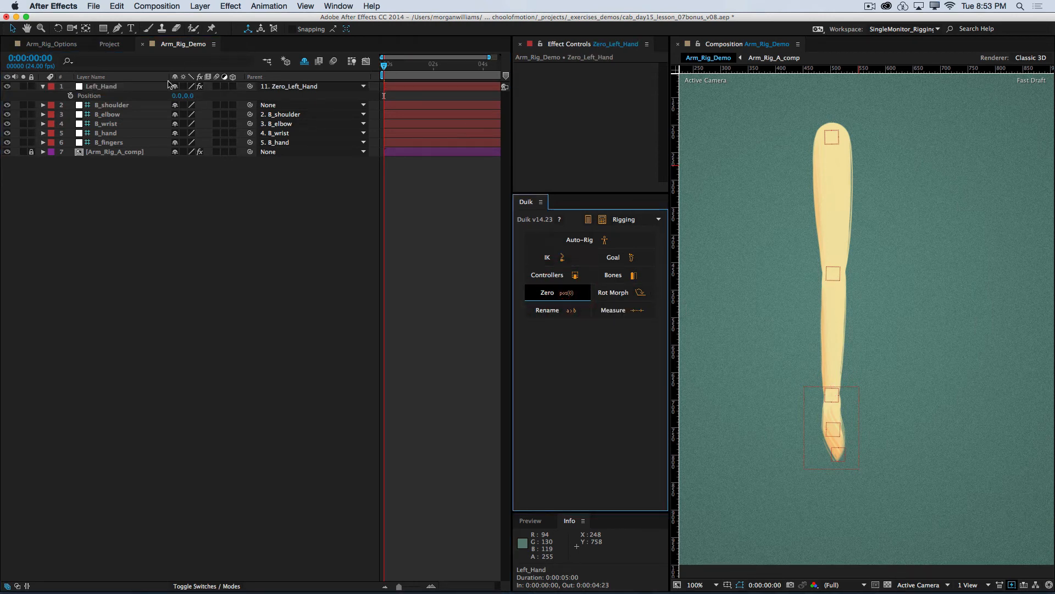
{"action": "left_click", "coordinate": [304, 61]}
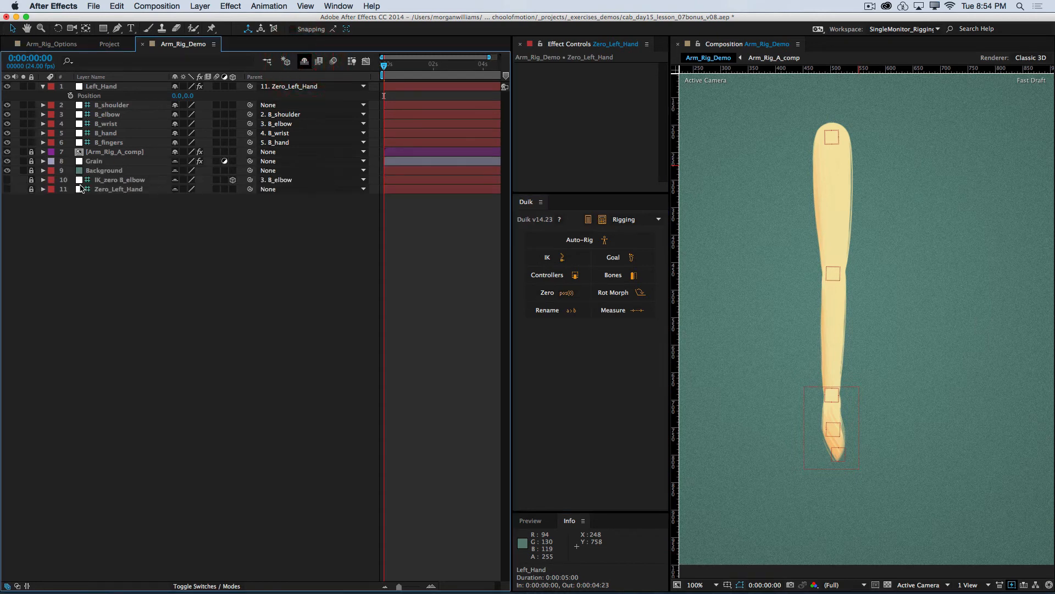
{"action": "left_click", "coordinate": [303, 61]}
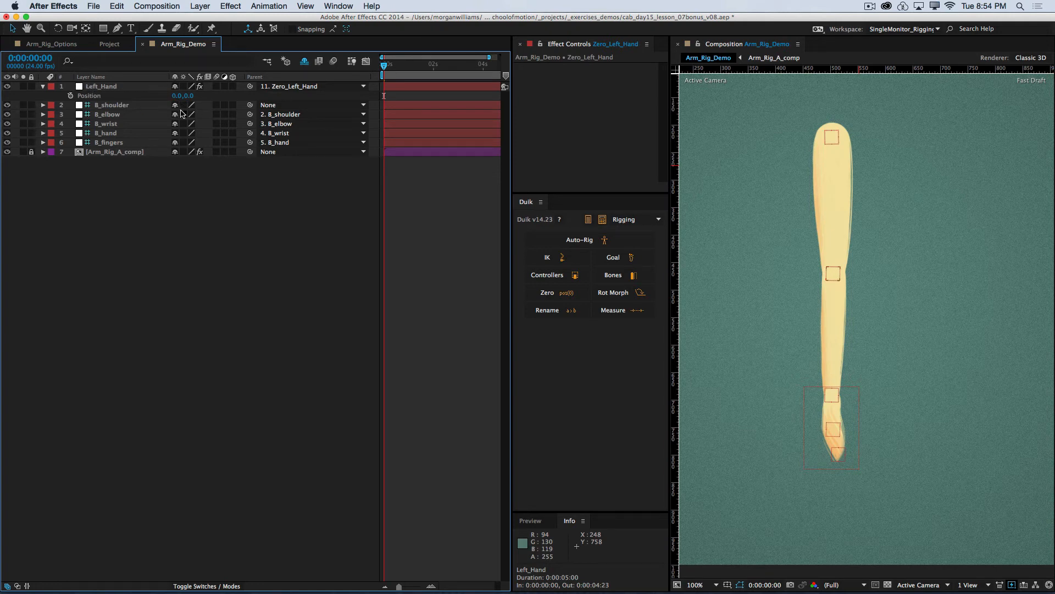
{"action": "left_click", "coordinate": [42, 88]}
Step: Turn off the visibility of the five bone layers from B_shoulder to B_fingers
{"action": "left_click", "coordinate": [110, 86]}
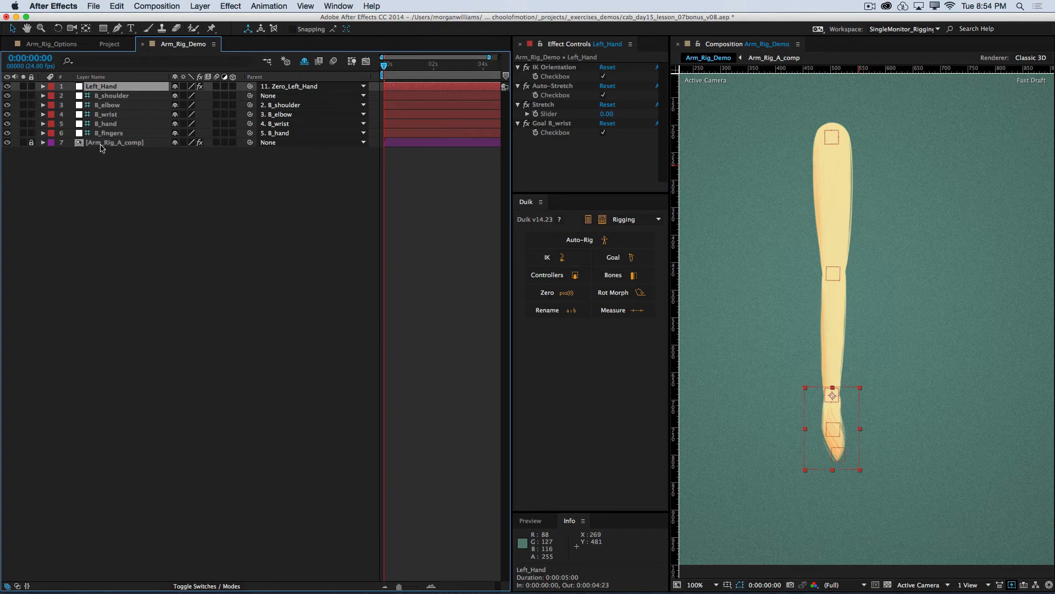
{"action": "left_click", "coordinate": [120, 99]}
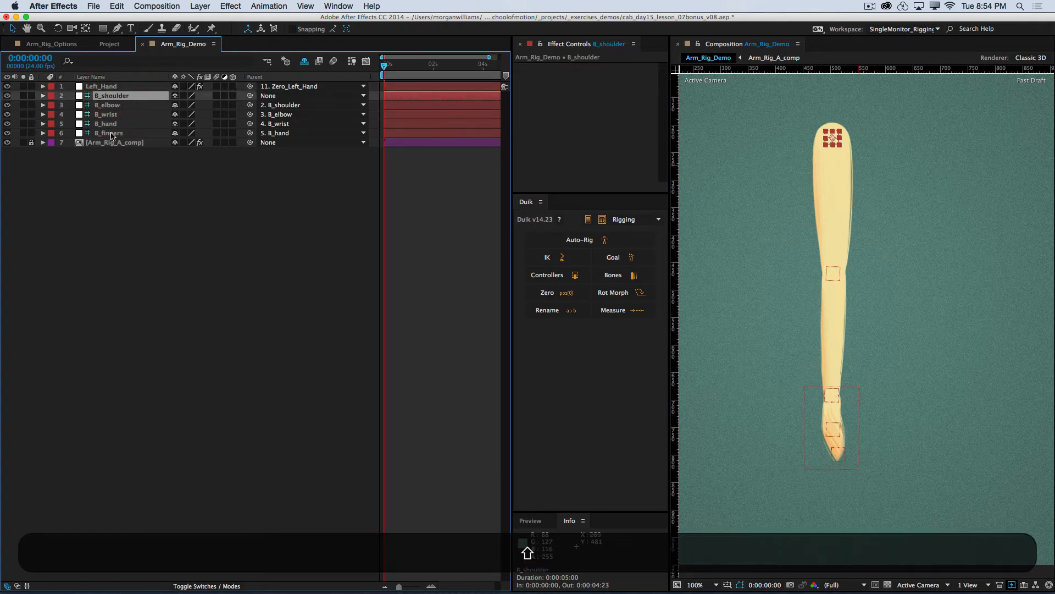
{"action": "left_click", "coordinate": [110, 133], "text": "shift"}
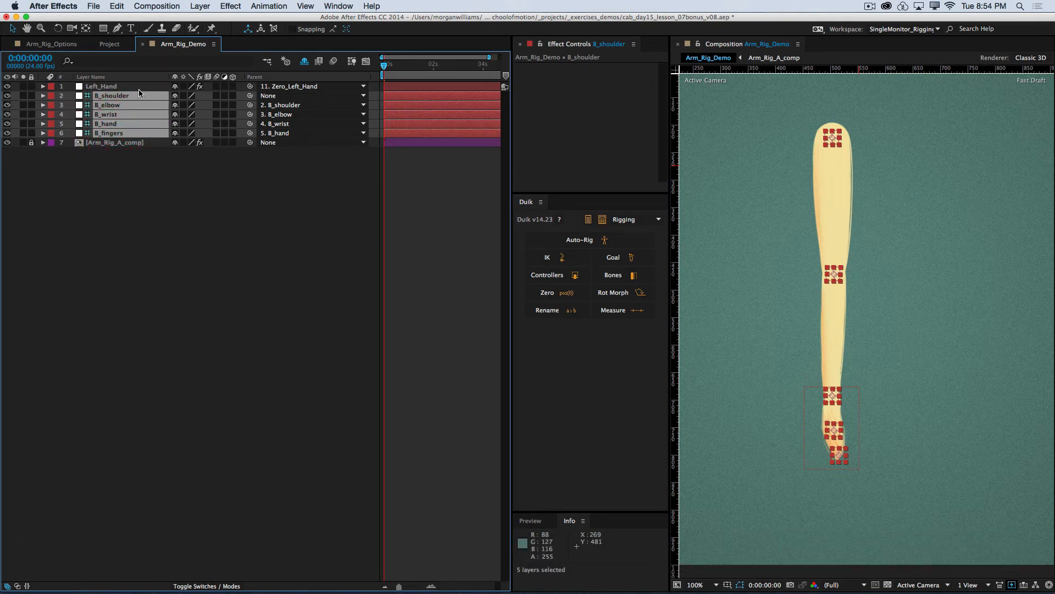
{"action": "left_click_drag", "start_coordinate": [7, 96], "coordinate": [7, 133]}
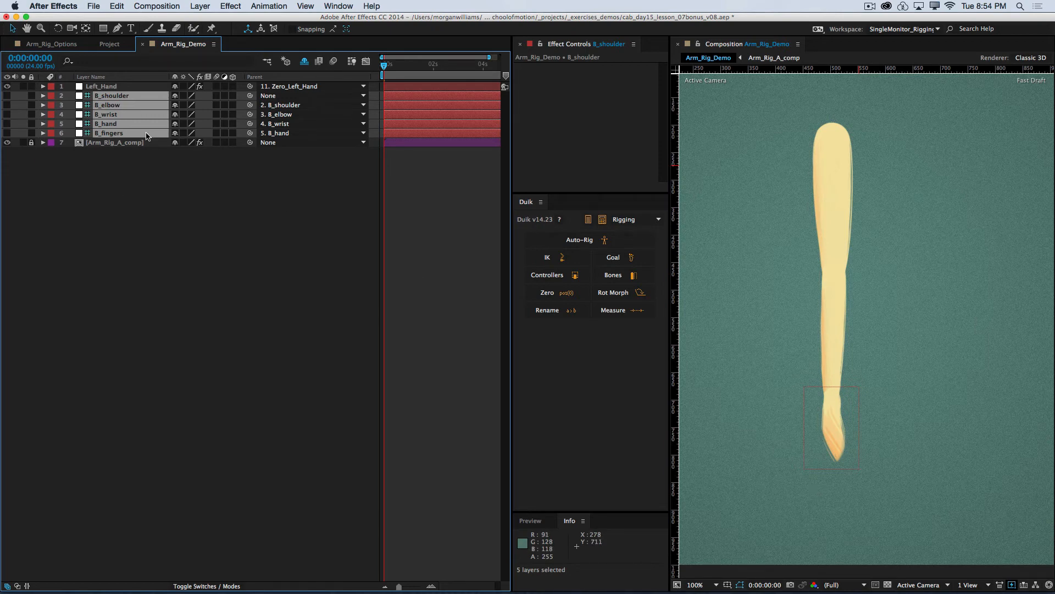
Step: Mark the five bone layers as shy and lock them
{"action": "left_click", "coordinate": [304, 61]}
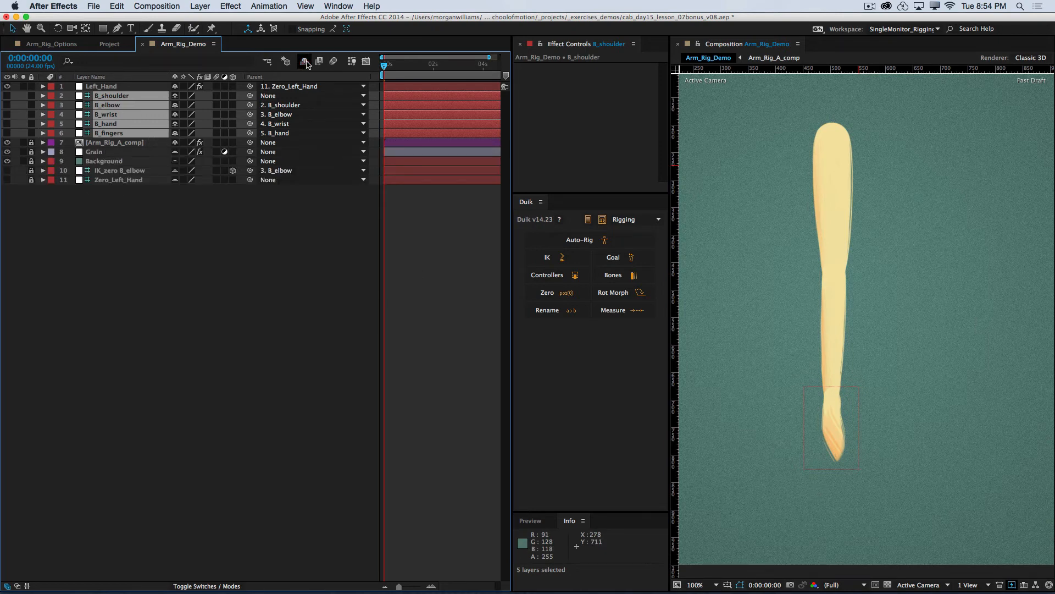
{"action": "left_click", "coordinate": [175, 97]}
{"action": "left_click_drag", "start_coordinate": [31, 96], "coordinate": [31, 133]}
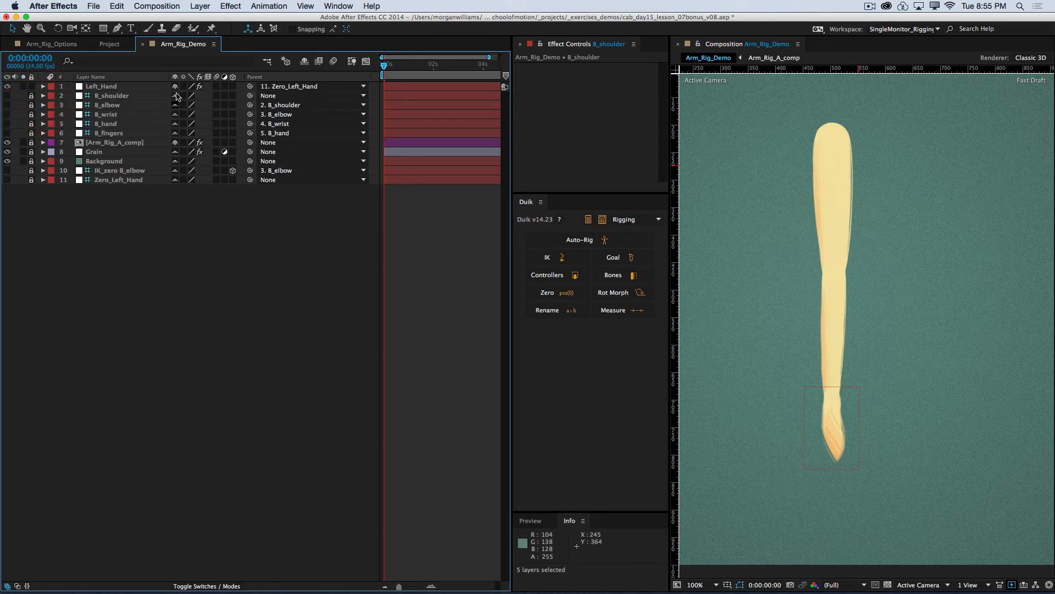
Step: Test bending the arm with the Left_Hand controller while the bones are hidden, and undo the move
{"action": "left_click", "coordinate": [110, 86]}
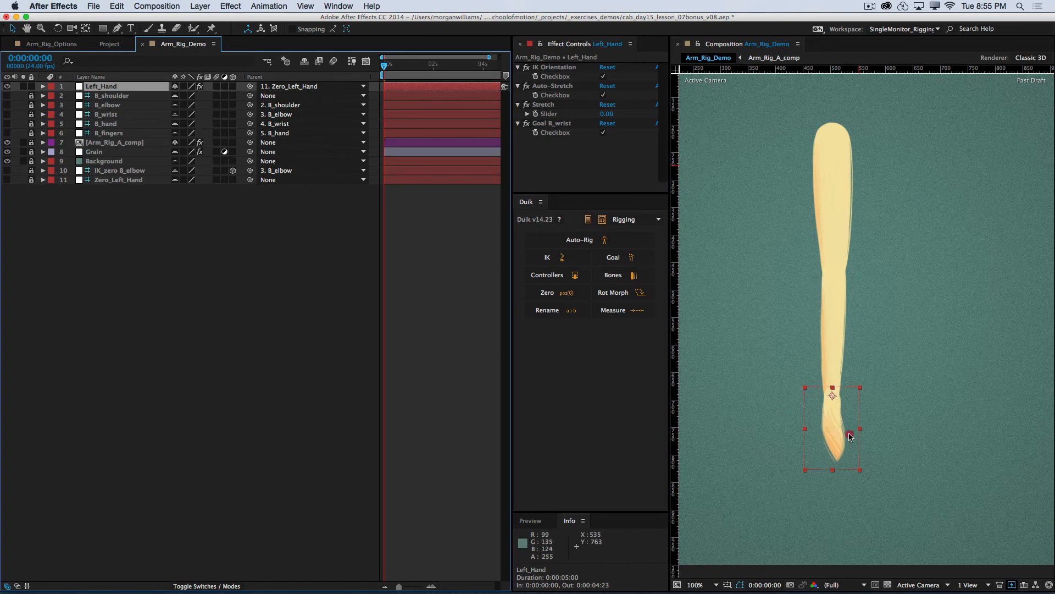
{"action": "left_click_drag", "start_coordinate": [850, 435], "coordinate": [808, 389]}
{"action": "key", "text": "super+z"}
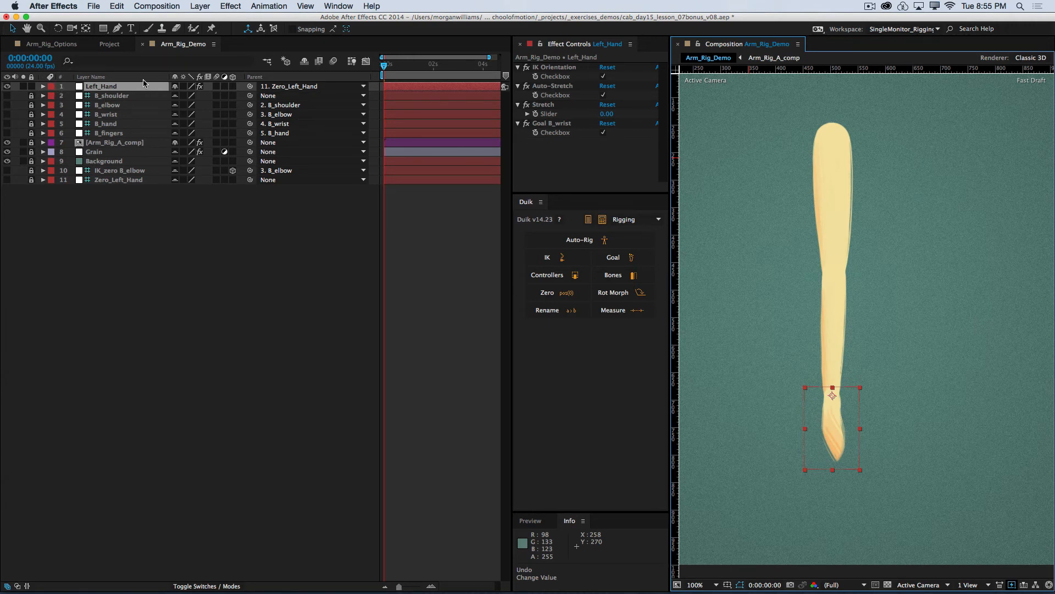
Step: Mark Arm_Rig_A_comp as shy and hide the shy layers so that only Left_Hand stays listed
{"action": "left_click", "coordinate": [111, 97]}
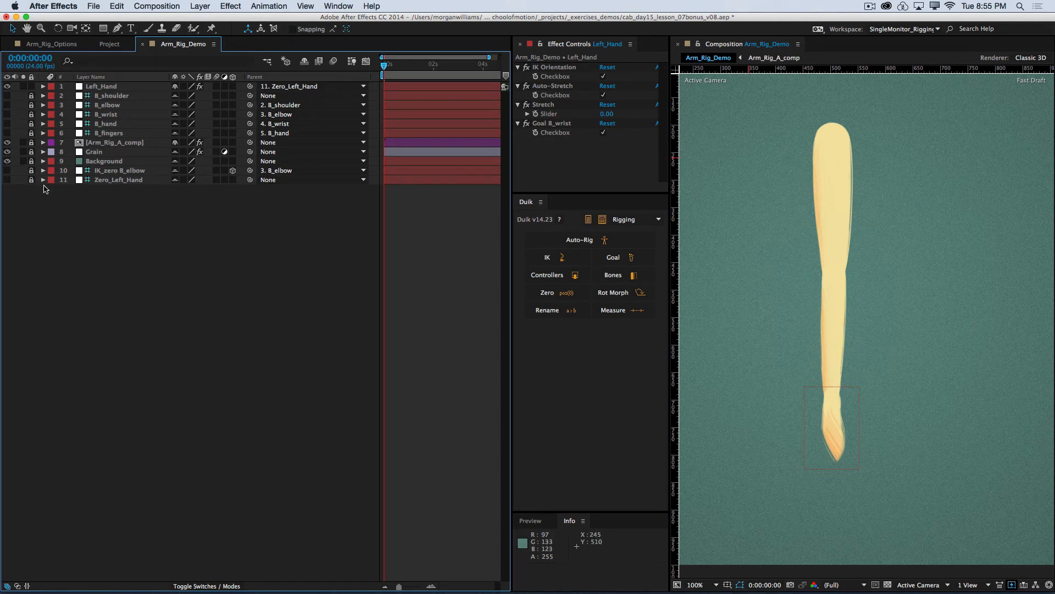
{"action": "left_click", "coordinate": [304, 61]}
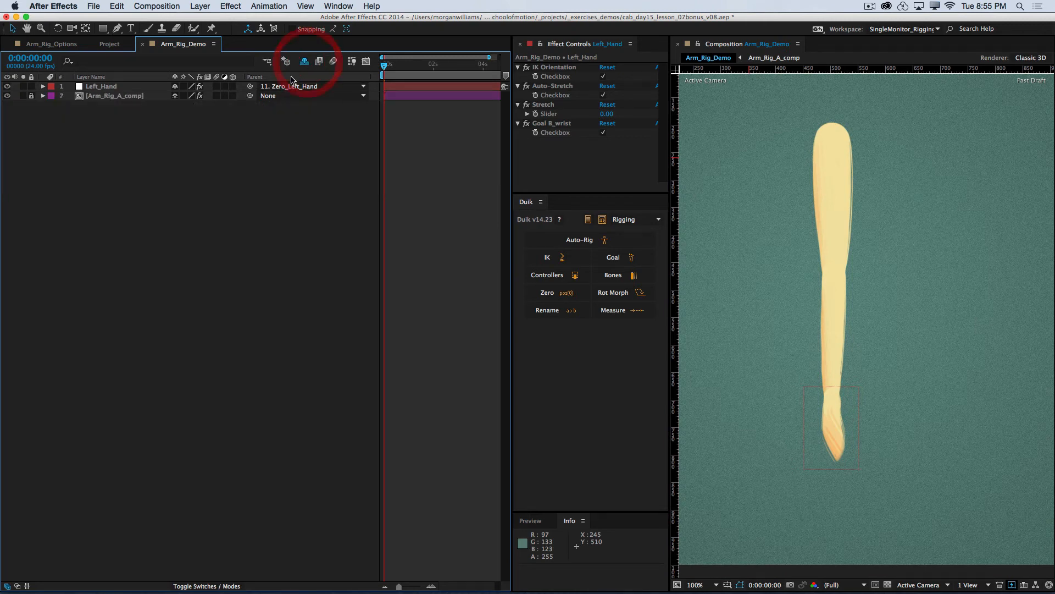
{"action": "left_click", "coordinate": [175, 96]}
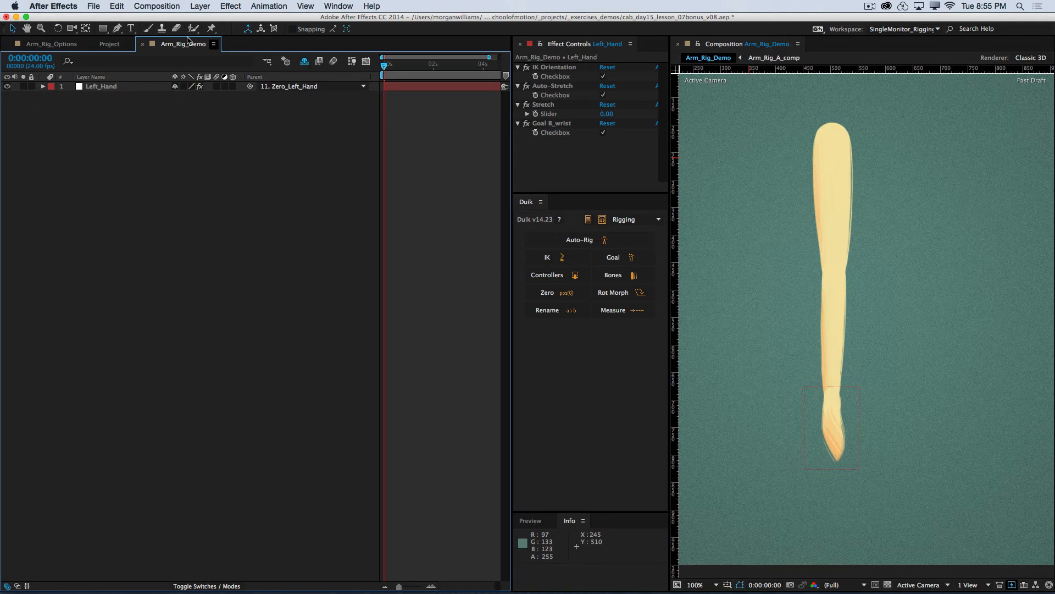
Step: Try posing the arm by moving Left_Hand in the composition, and undo the move
{"action": "left_click_drag", "start_coordinate": [975, 266], "coordinate": [824, 303]}
{"action": "left_click_drag", "start_coordinate": [936, 181], "coordinate": [742, 273]}
{"action": "mouse_move", "coordinate": [842, 450]}
{"action": "left_mouse_down"}
{"action": "mouse_move", "coordinate": [789, 389]}
{"action": "mouse_move", "coordinate": [829, 414]}
{"action": "mouse_move", "coordinate": [838, 434]}
{"action": "left_mouse_up"}
{"action": "key", "text": "super+z"}
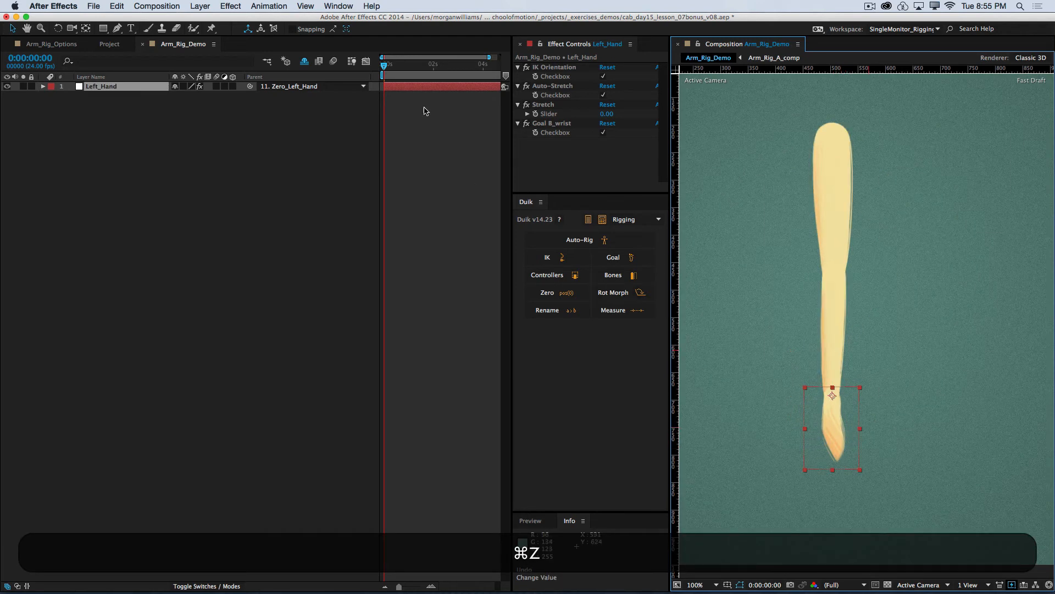
Step: Show the shy layers again and save the project
{"action": "left_click", "coordinate": [310, 62]}
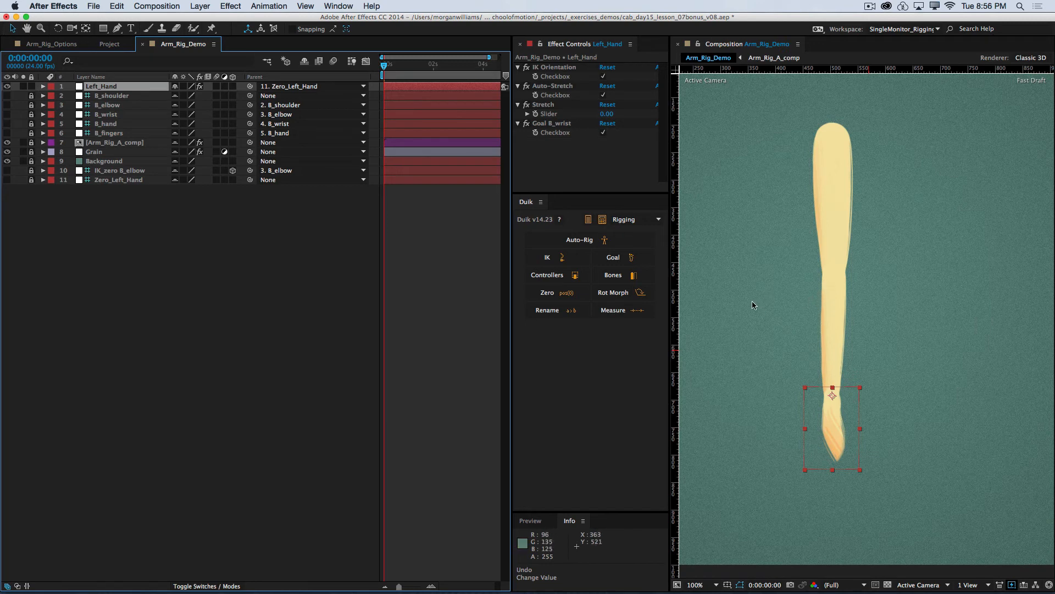
{"action": "key", "text": "super+s"}
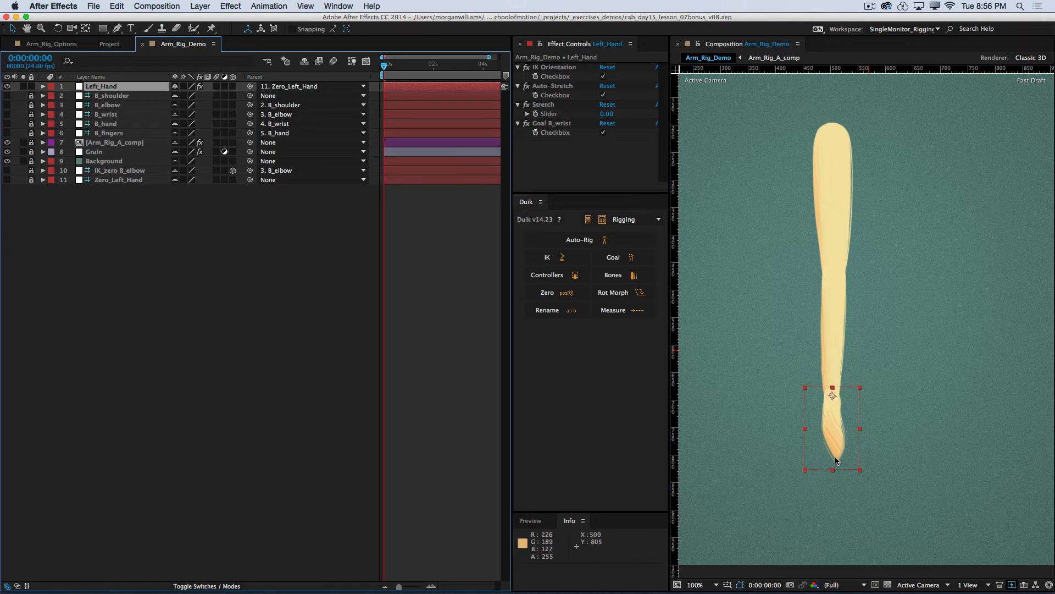
Step: Unlock Arm_Rig_A_comp to examine its Puppet mesh settings and deform pins, collapse the layer and lock it again
{"action": "left_click", "coordinate": [32, 142]}
{"action": "left_click", "coordinate": [42, 142]}
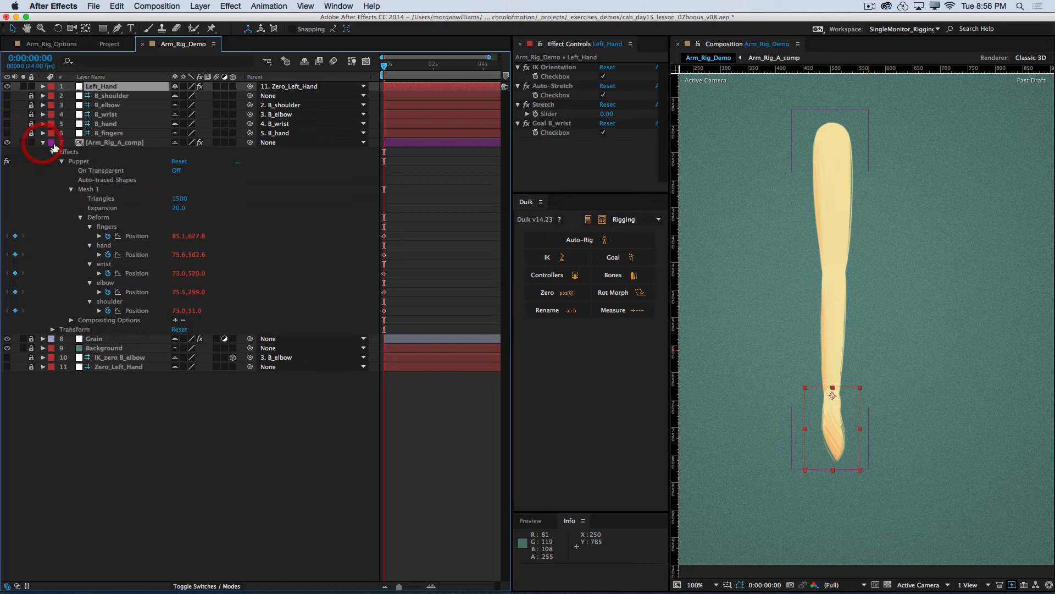
{"action": "left_click", "coordinate": [107, 144]}
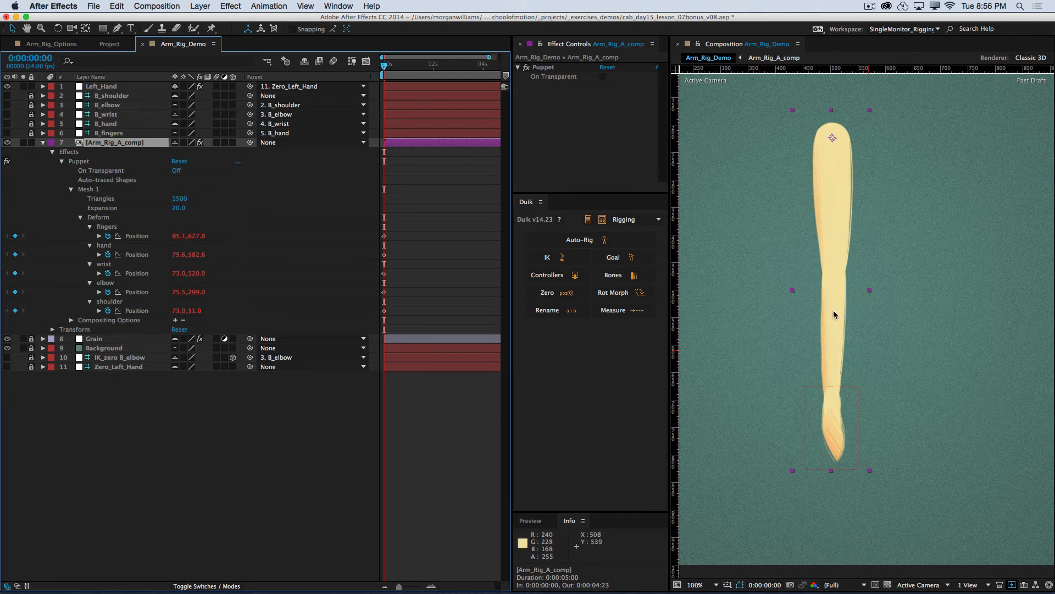
{"action": "left_click", "coordinate": [42, 143]}
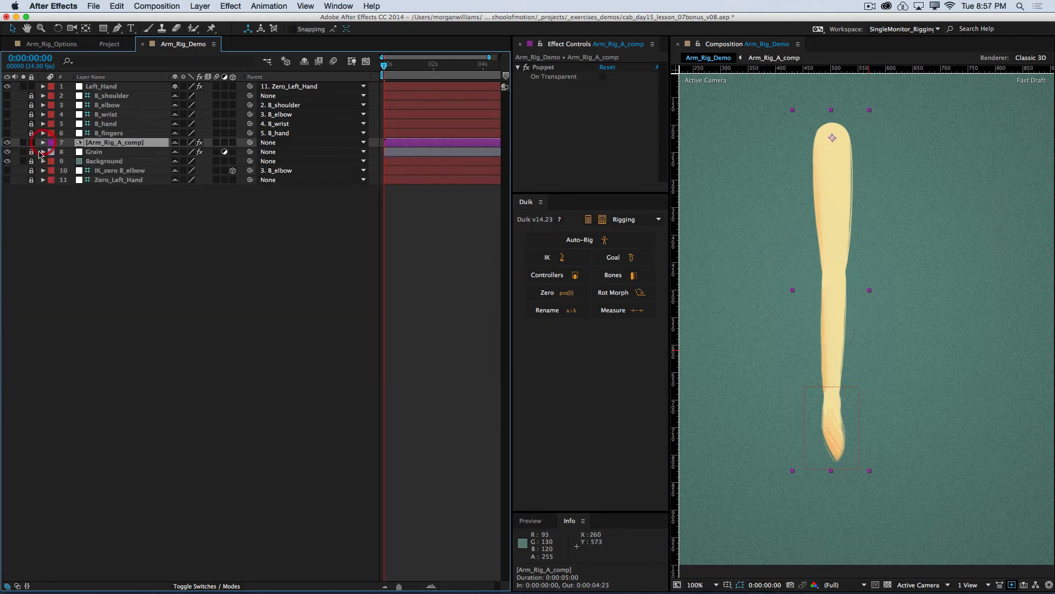
{"action": "left_click", "coordinate": [32, 143]}
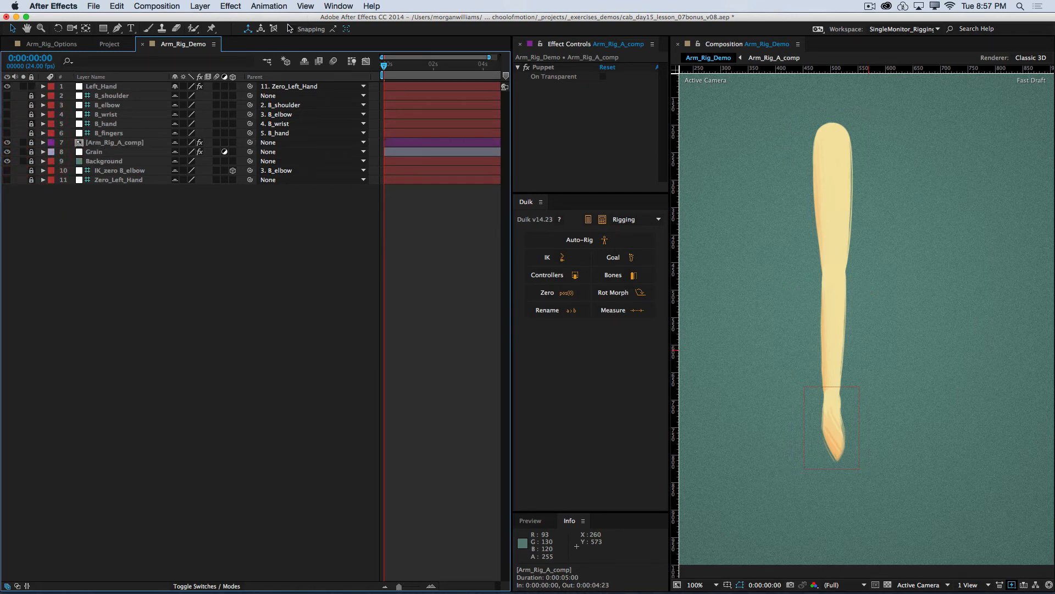
Step: Try bending the arm by moving Left_Hand up and to the left in the composition, and undo each move
{"action": "left_click_drag", "start_coordinate": [933, 208], "coordinate": [757, 309]}
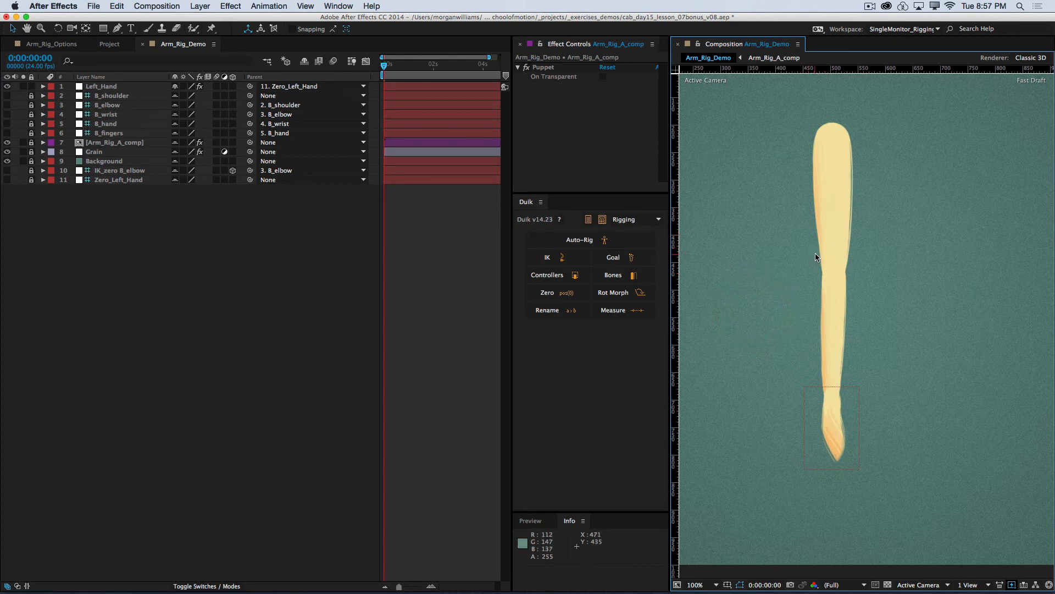
{"action": "left_click_drag", "start_coordinate": [834, 458], "coordinate": [757, 405]}
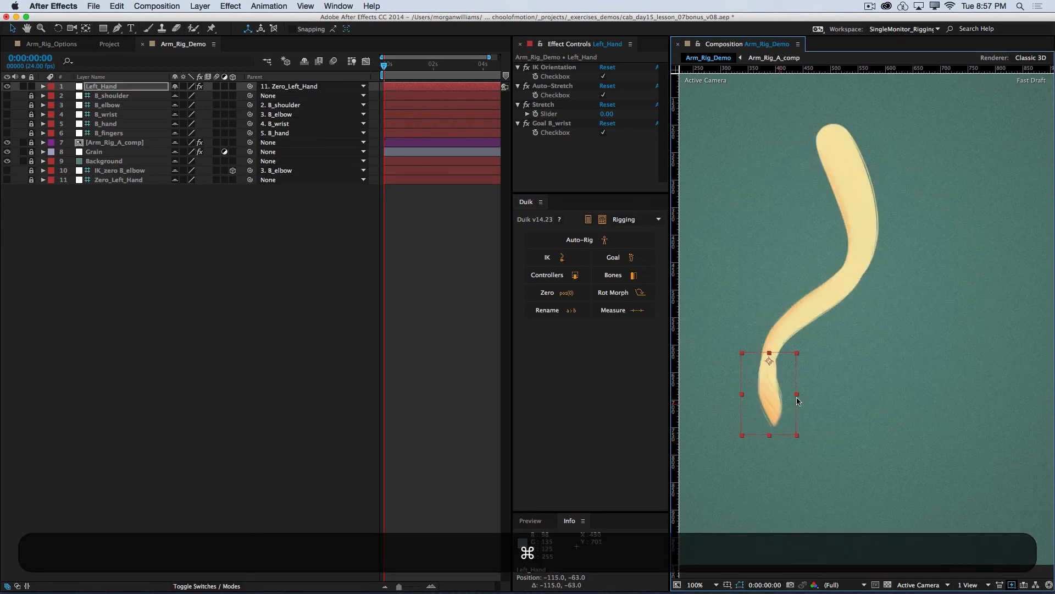
{"action": "key", "text": "super+z"}
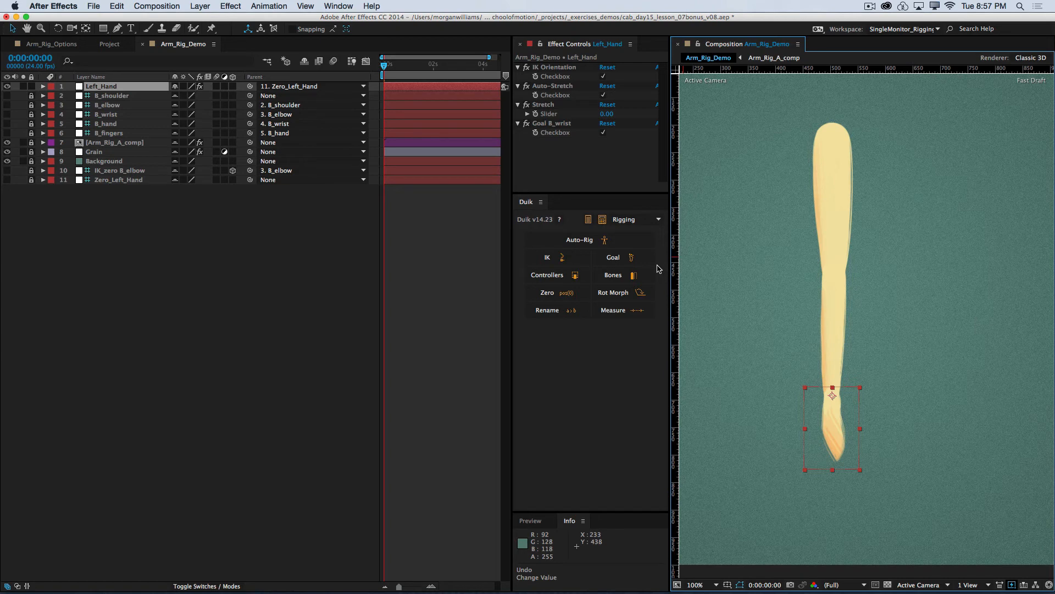
{"action": "left_click_drag", "start_coordinate": [820, 422], "coordinate": [777, 349]}
{"action": "key", "text": "super+z"}
{"action": "left_click", "coordinate": [621, 159]}
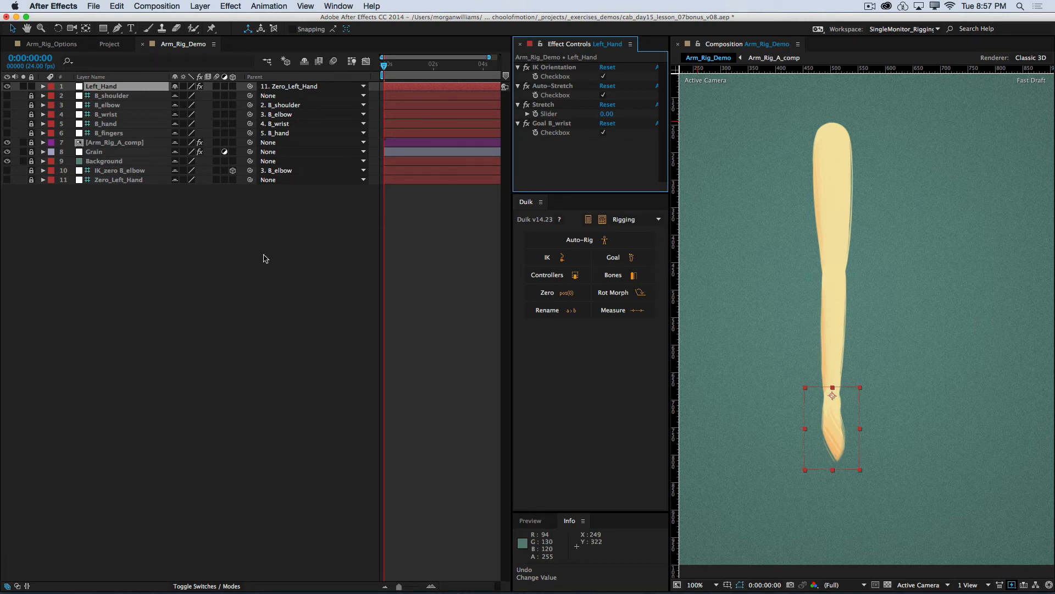
{"action": "left_click", "coordinate": [241, 260]}
{"action": "left_click", "coordinate": [109, 87]}
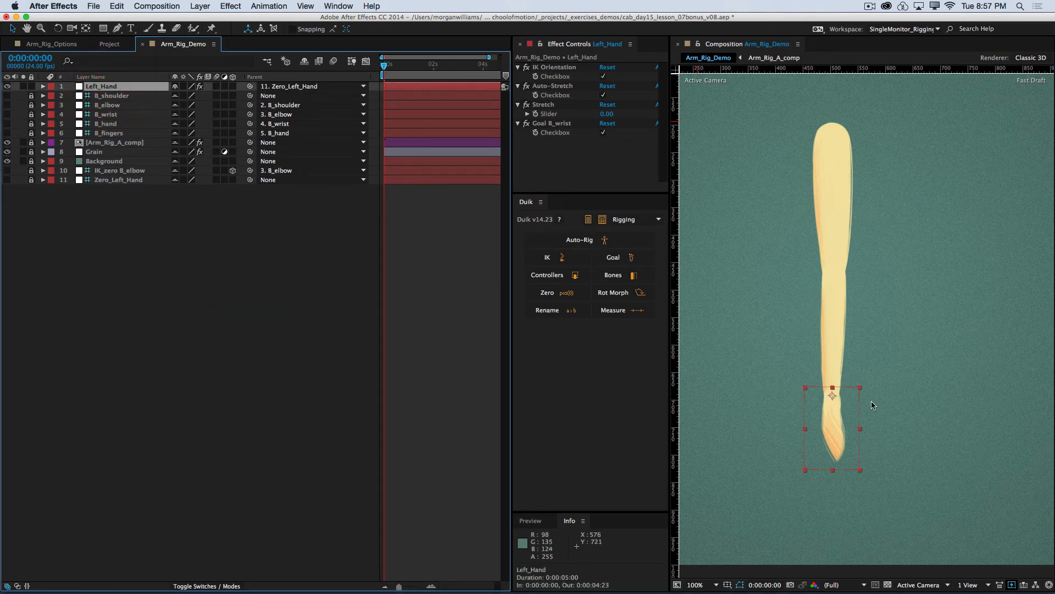
{"action": "left_click", "coordinate": [592, 172]}
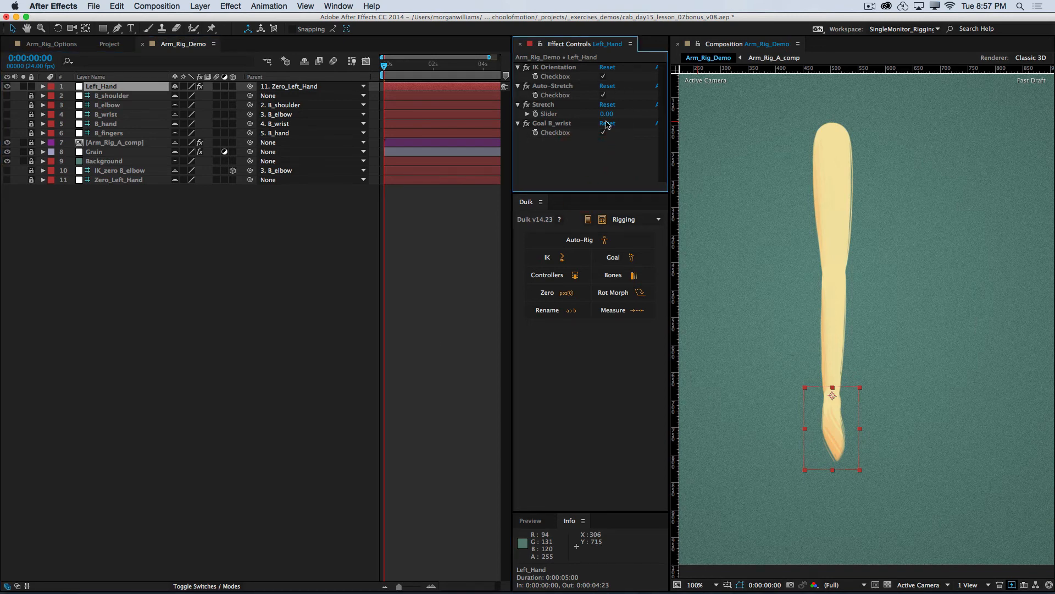
{"action": "left_click", "coordinate": [98, 216]}
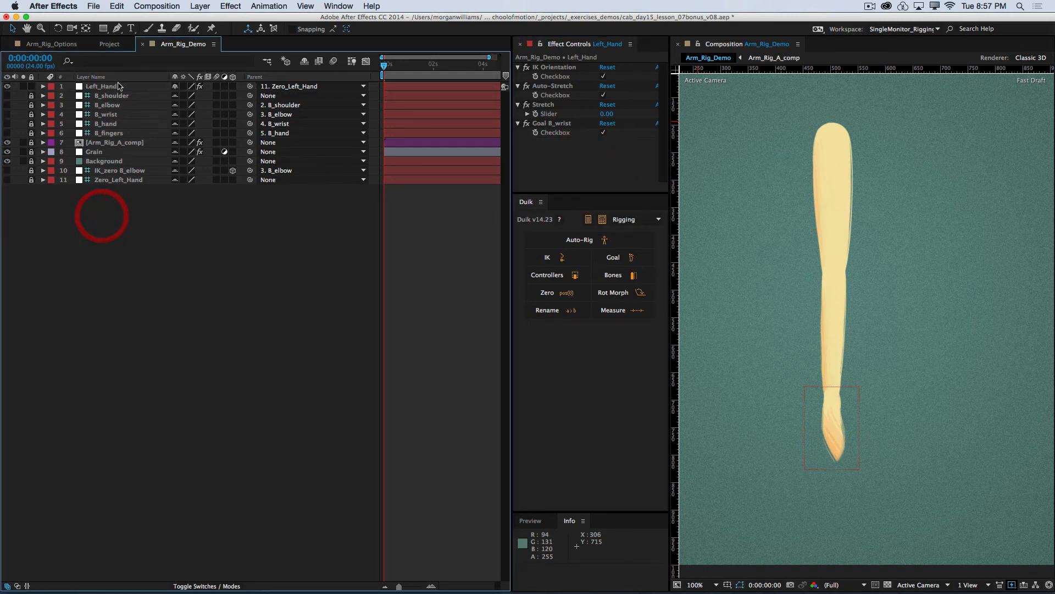
{"action": "left_click", "coordinate": [116, 87]}
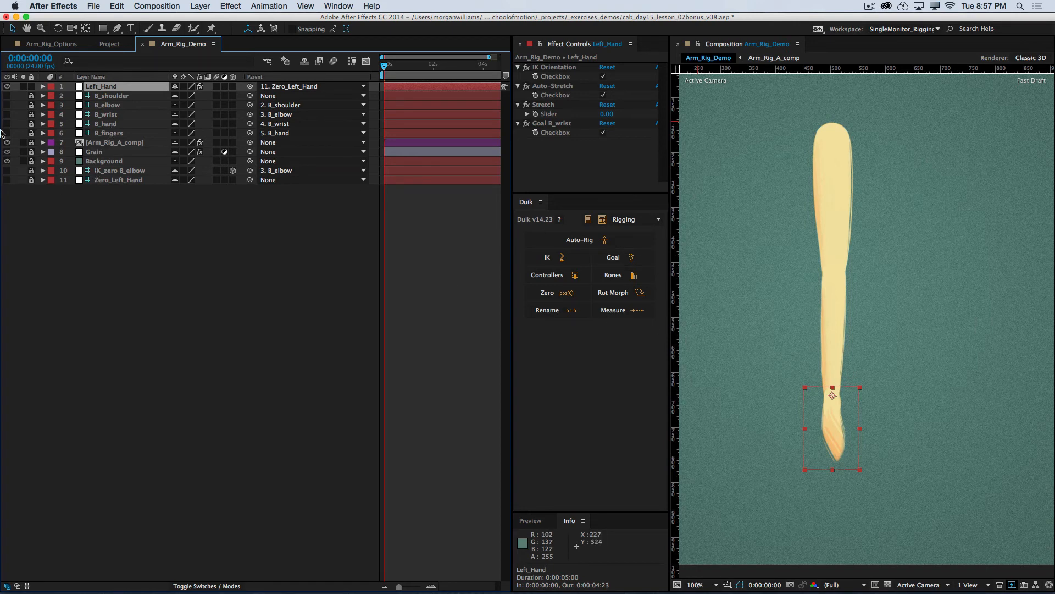
Step: Unlock B_hand, reveal its Rotation, and test how rotating it bends the hand, undoing the test rotation
{"action": "left_click", "coordinate": [31, 123]}
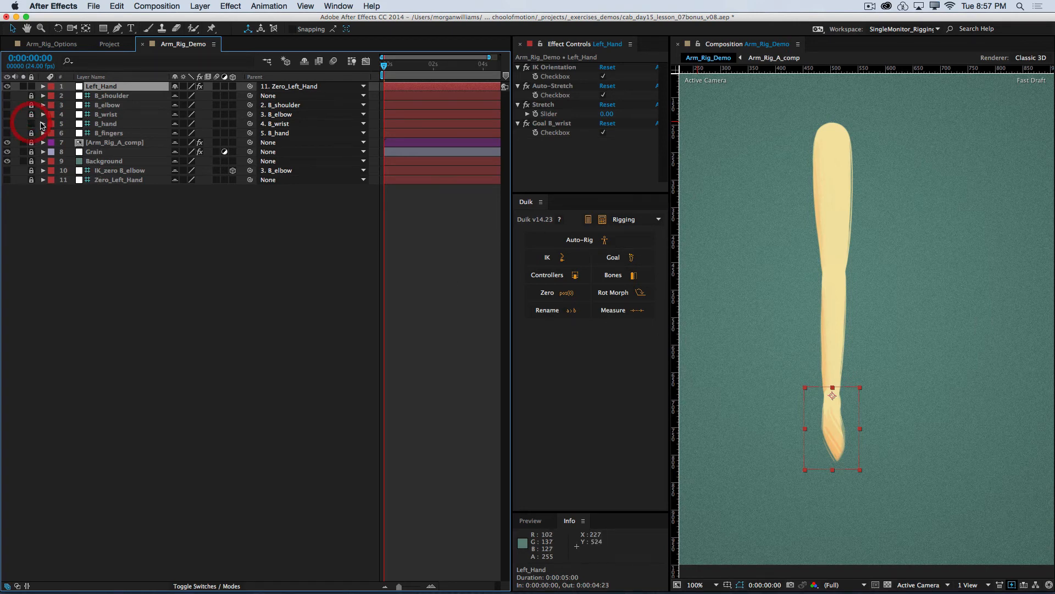
{"action": "left_click", "coordinate": [113, 124]}
{"action": "key", "text": "r"}
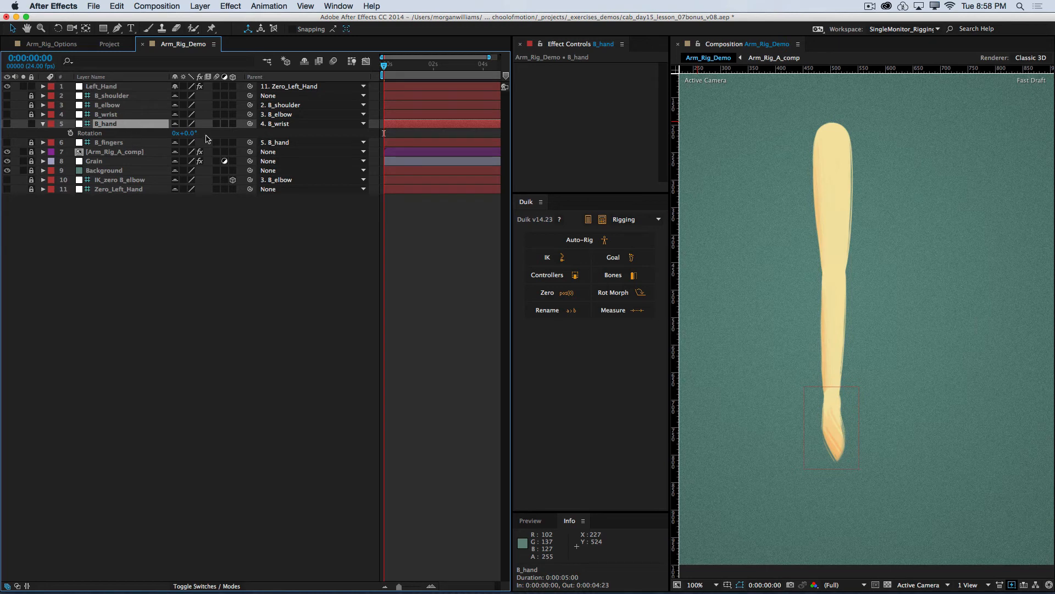
{"action": "left_click_drag", "start_coordinate": [186, 133], "coordinate": [219, 135]}
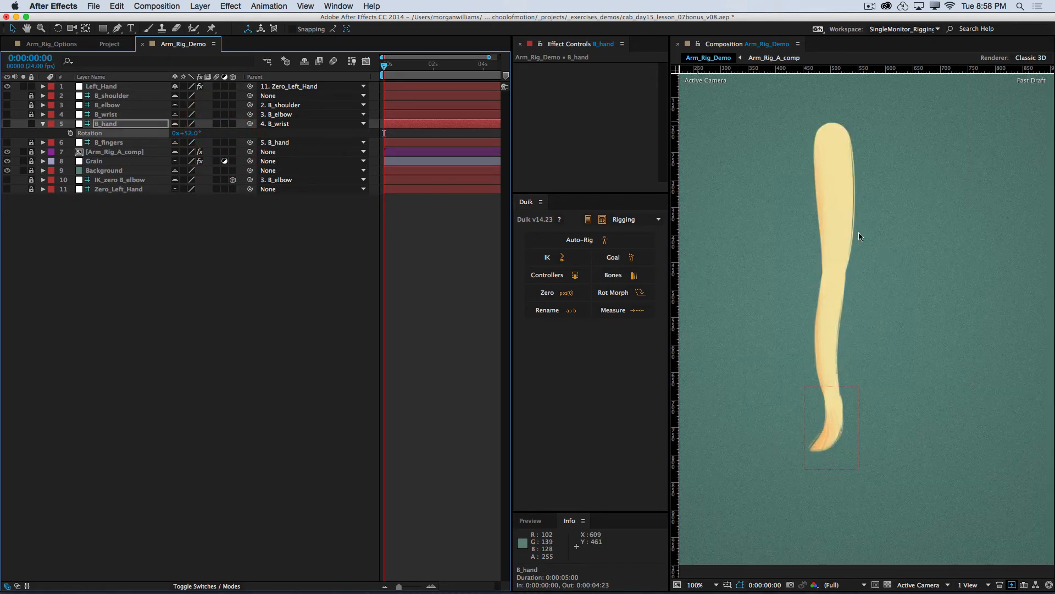
{"action": "key", "text": "super+z"}
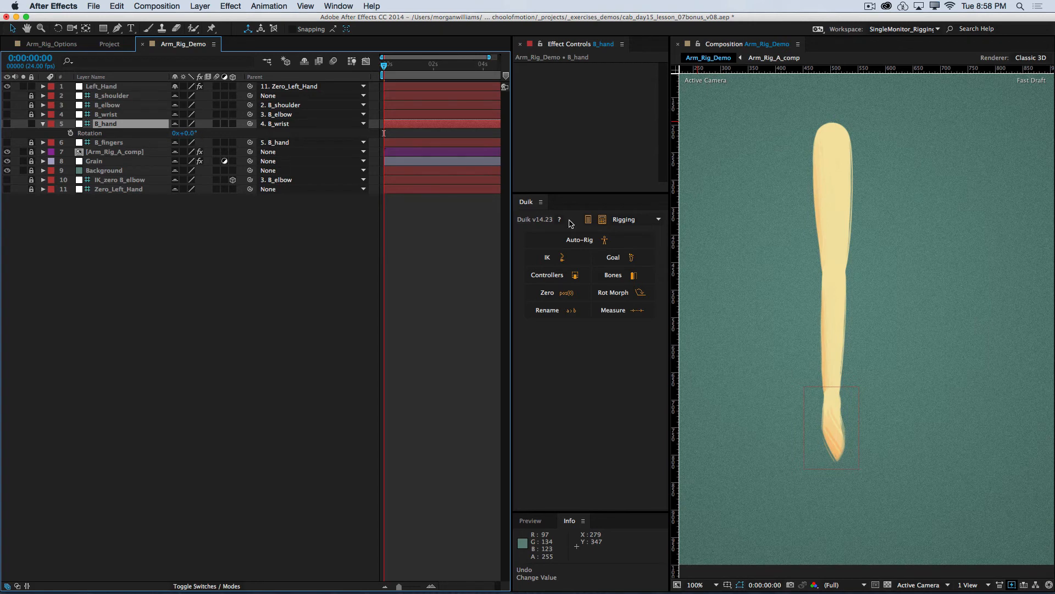
Step: Add an Angle Control expression control to the Left_Hand layer
{"action": "left_click", "coordinate": [102, 88]}
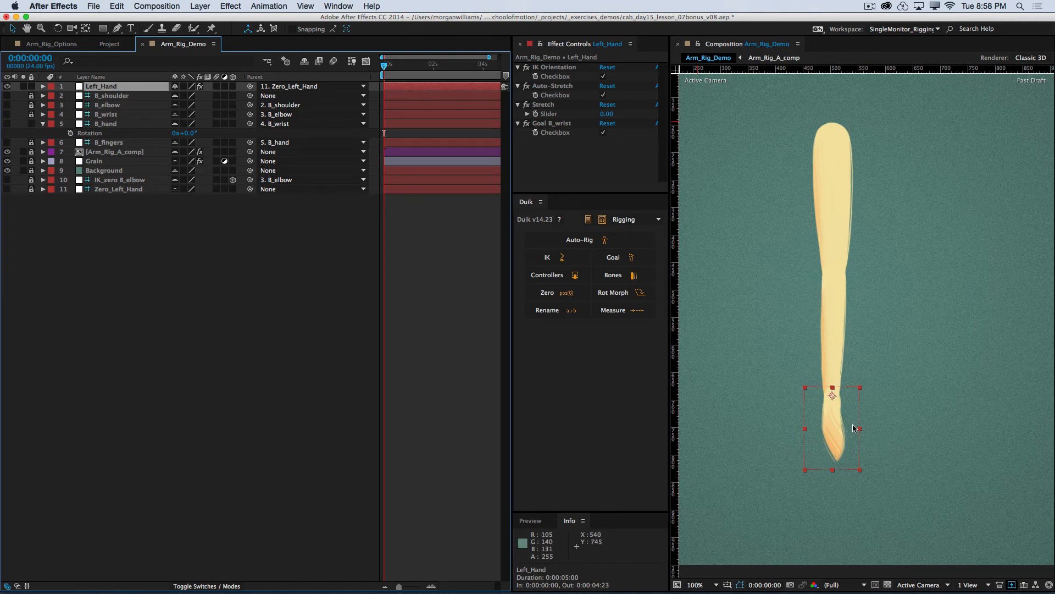
{"action": "left_click", "coordinate": [180, 280]}
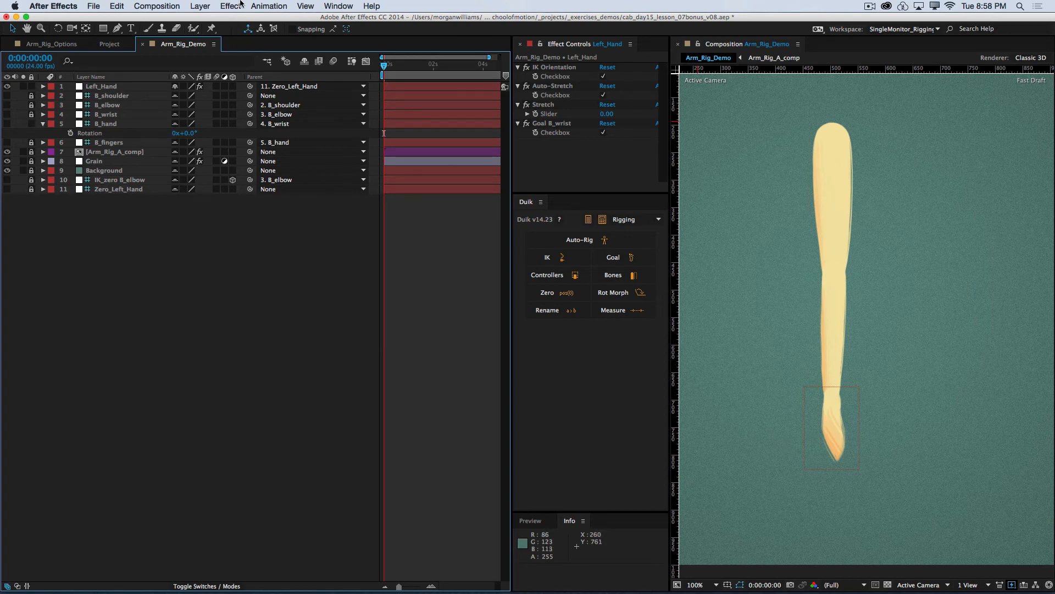
{"action": "left_click", "coordinate": [240, 2]}
{"action": "left_click", "coordinate": [248, 5]}
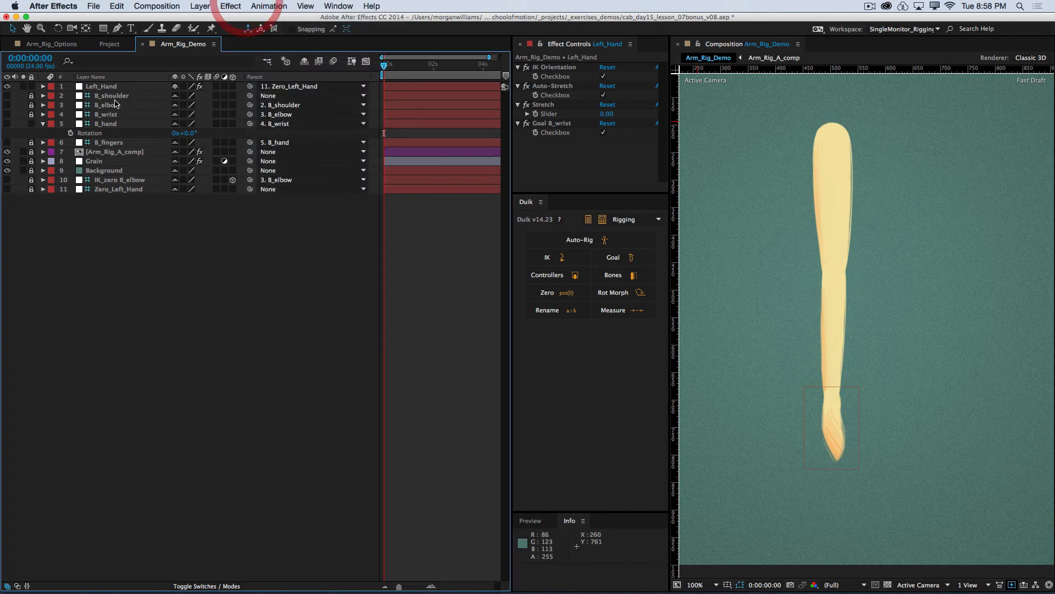
{"action": "left_click", "coordinate": [112, 86]}
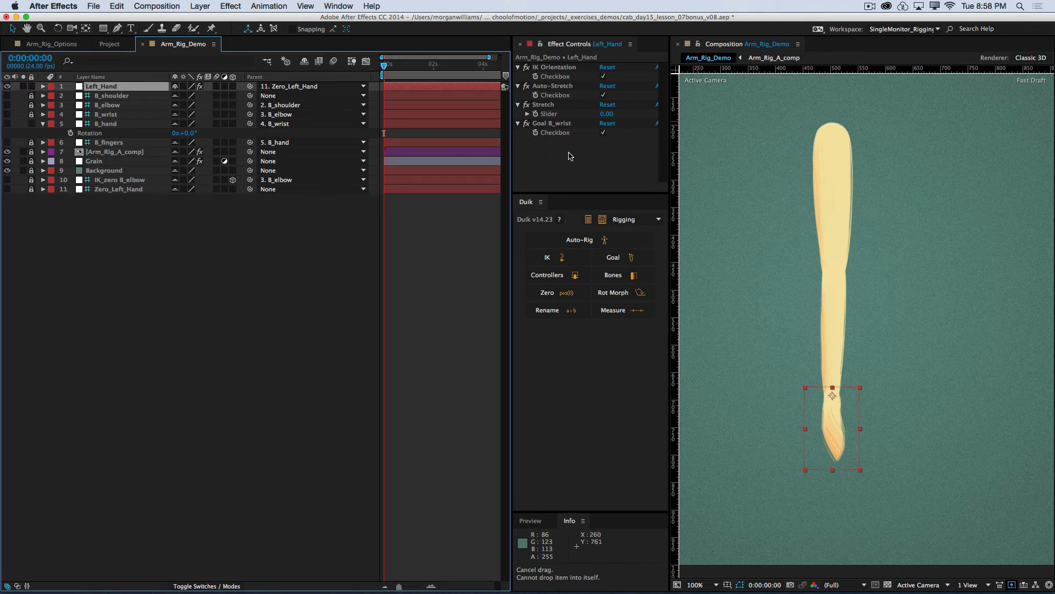
{"action": "left_click", "coordinate": [231, 5]}
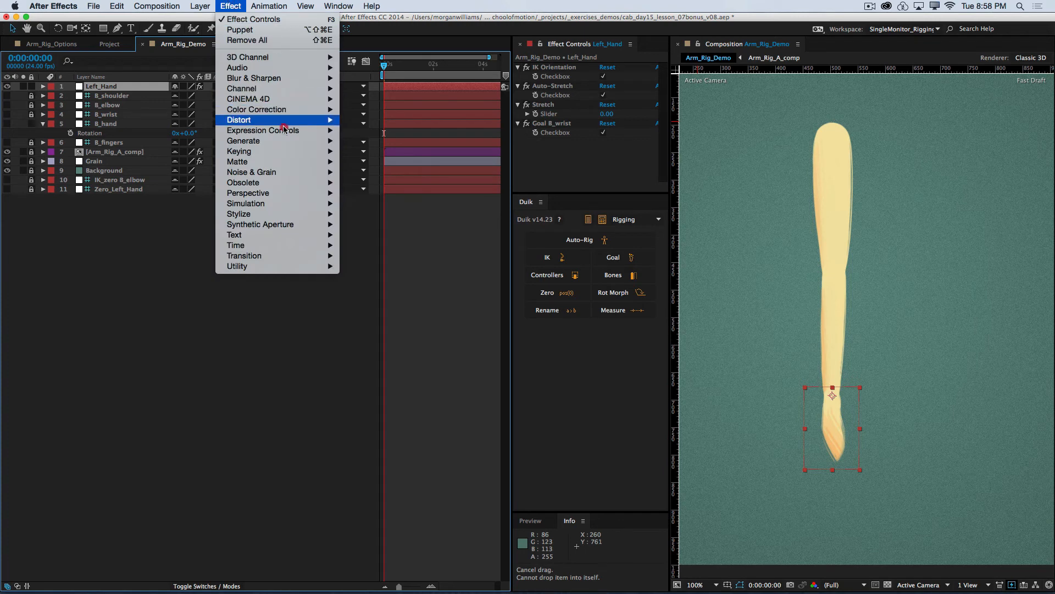
{"action": "mouse_move", "coordinate": [283, 132]}
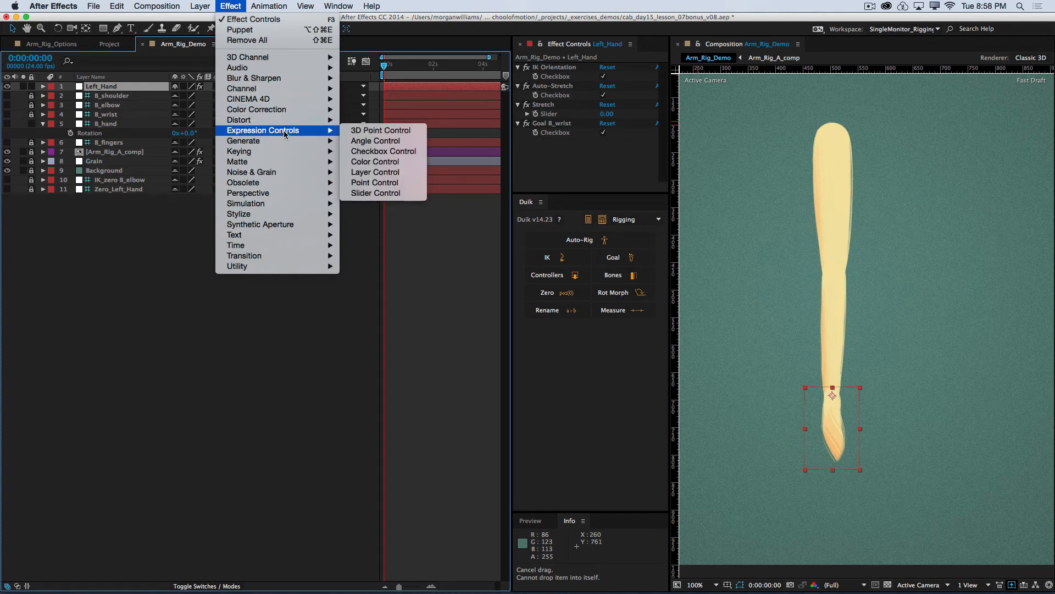
{"action": "left_click", "coordinate": [375, 142]}
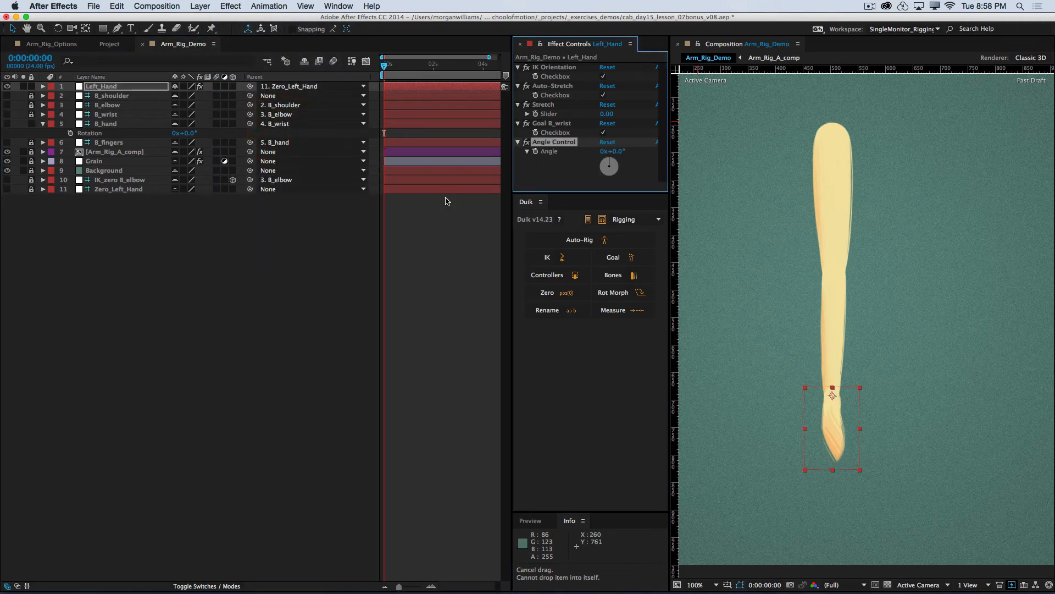
Step: Rename the new Angle Control effect on Left_Hand as Fingers
{"action": "key", "text": "Return"}
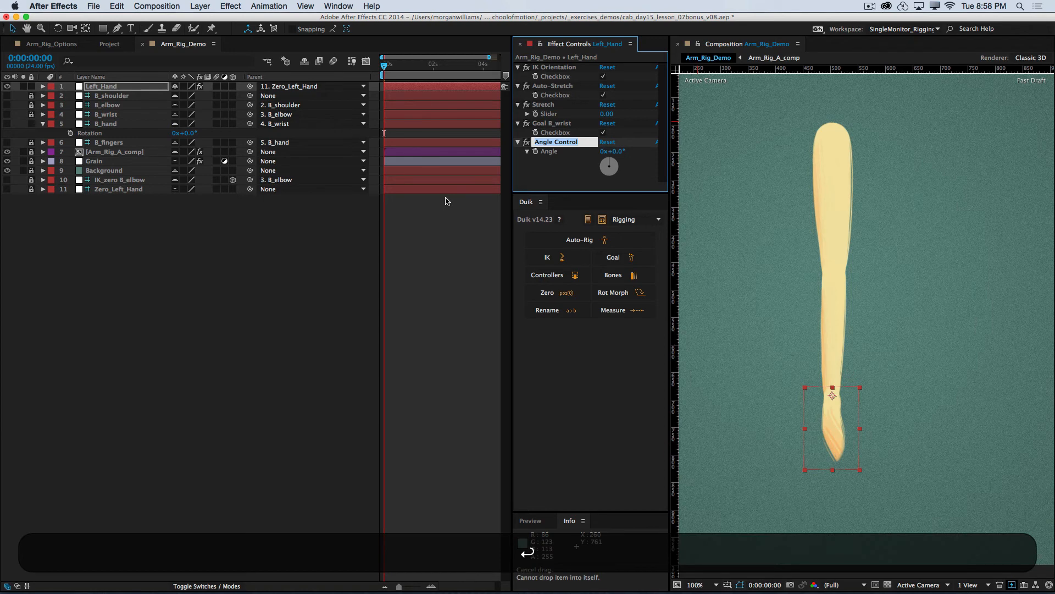
{"action": "key", "text": "shift"}
{"action": "type", "text": "Fingers"}
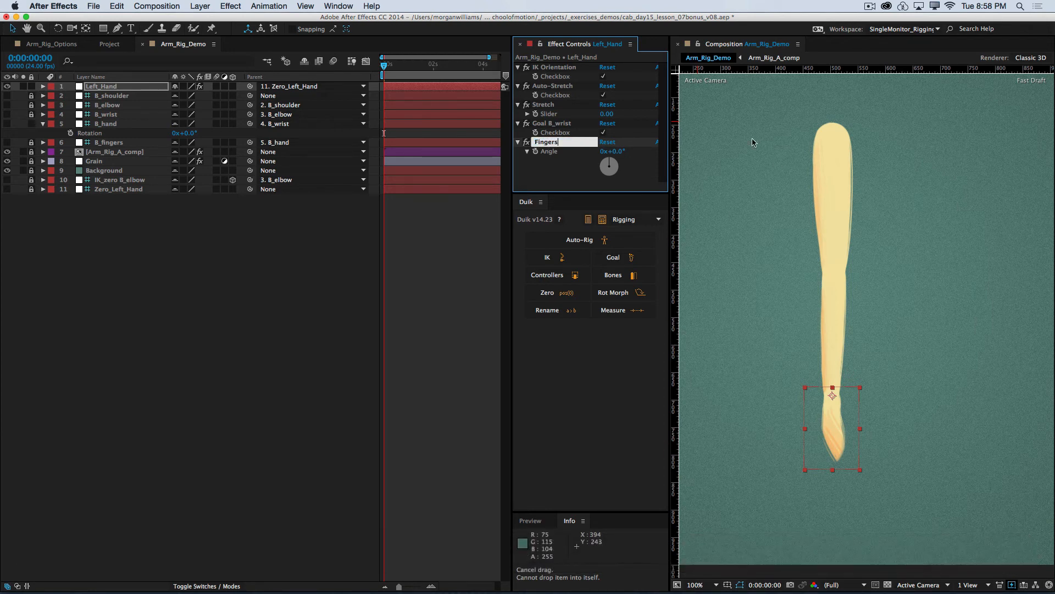
{"action": "left_click", "coordinate": [550, 172]}
{"action": "left_click", "coordinate": [231, 6]}
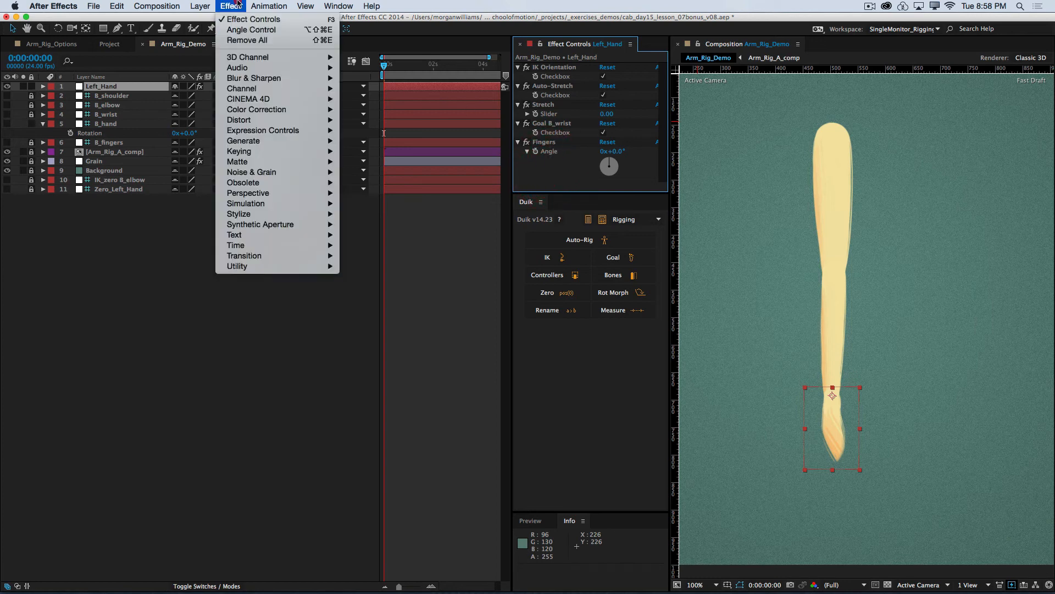
{"action": "mouse_move", "coordinate": [281, 130]}
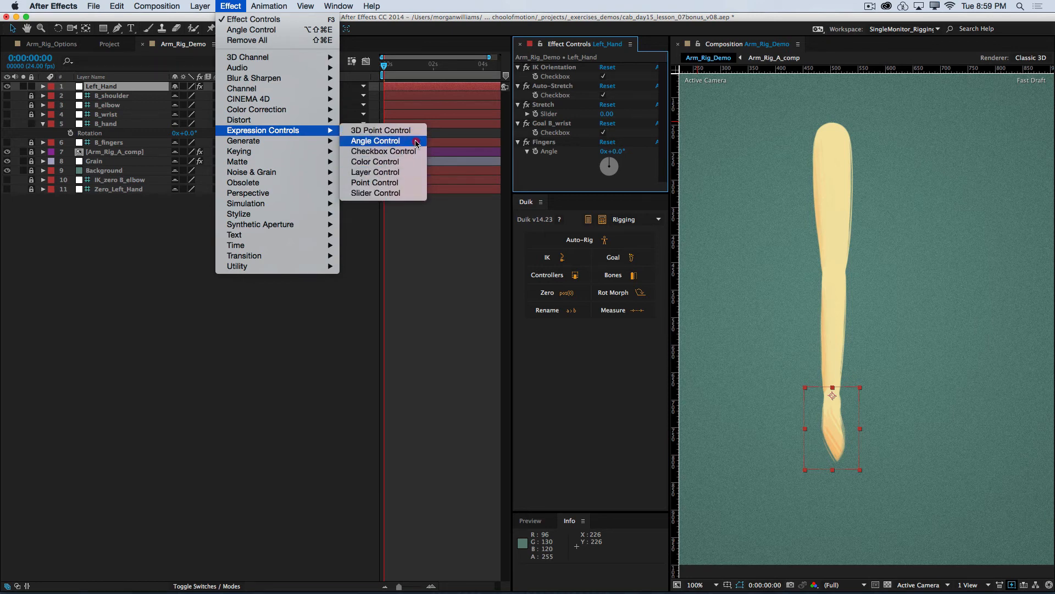
{"action": "left_click", "coordinate": [404, 178]}
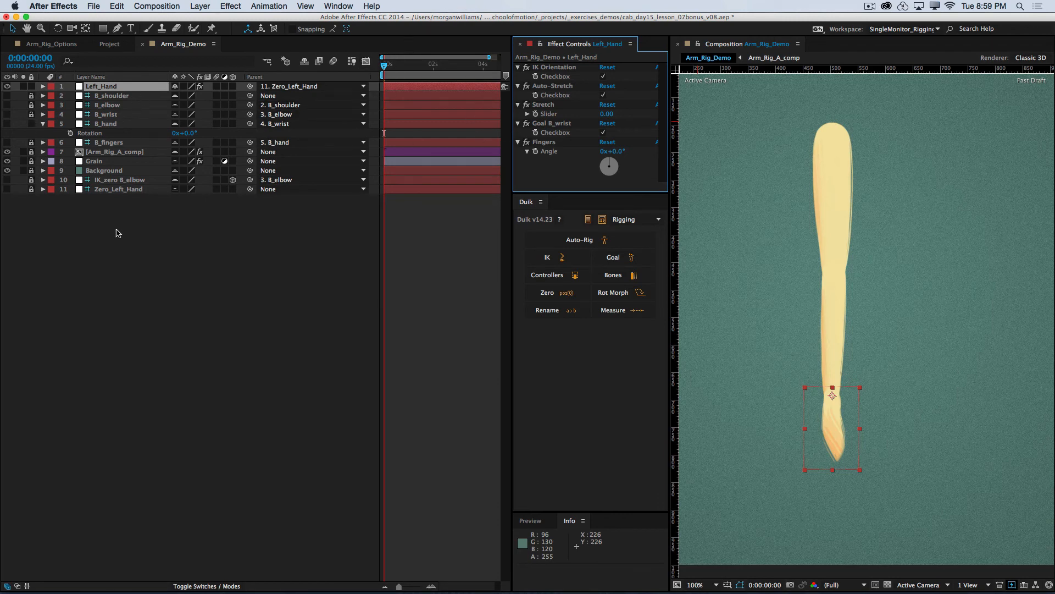
{"action": "left_click", "coordinate": [116, 233]}
Step: Move the Fingers effect above IK Orientation in Left_Hand's effect stack
{"action": "left_click", "coordinate": [101, 87]}
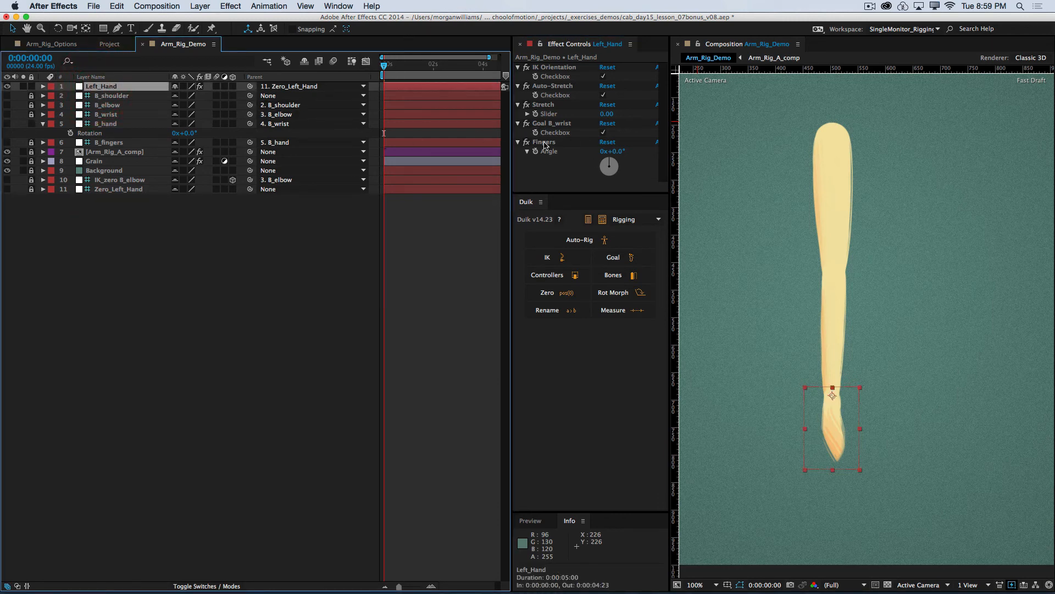
{"action": "left_click_drag", "start_coordinate": [544, 143], "coordinate": [551, 65]}
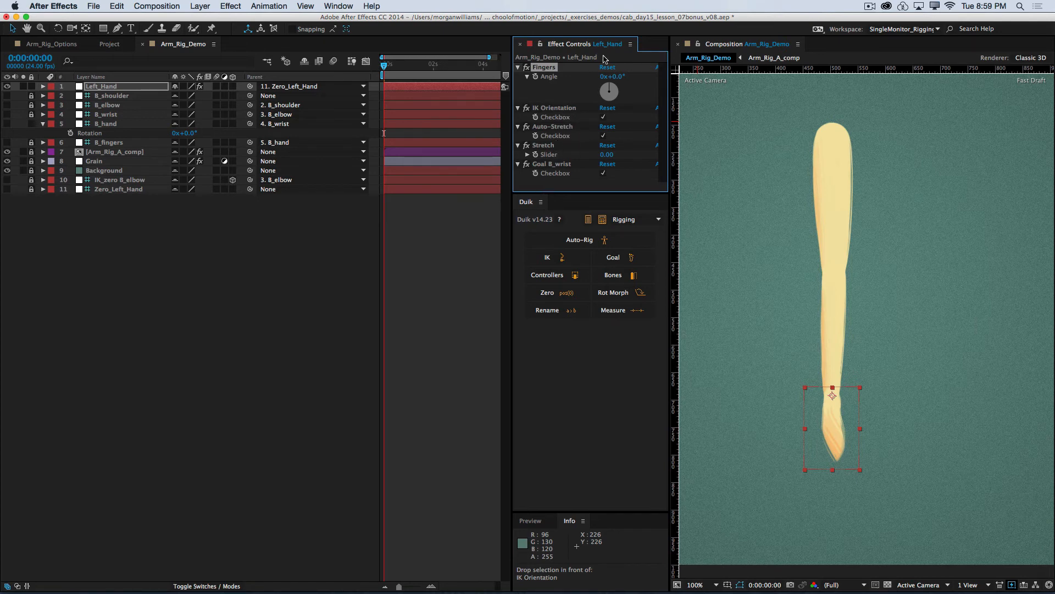
Step: Lock the Effect Controls display on Left_Hand so its effects stay shown while B_hand is selected
{"action": "left_click", "coordinate": [541, 45]}
{"action": "left_click", "coordinate": [108, 124]}
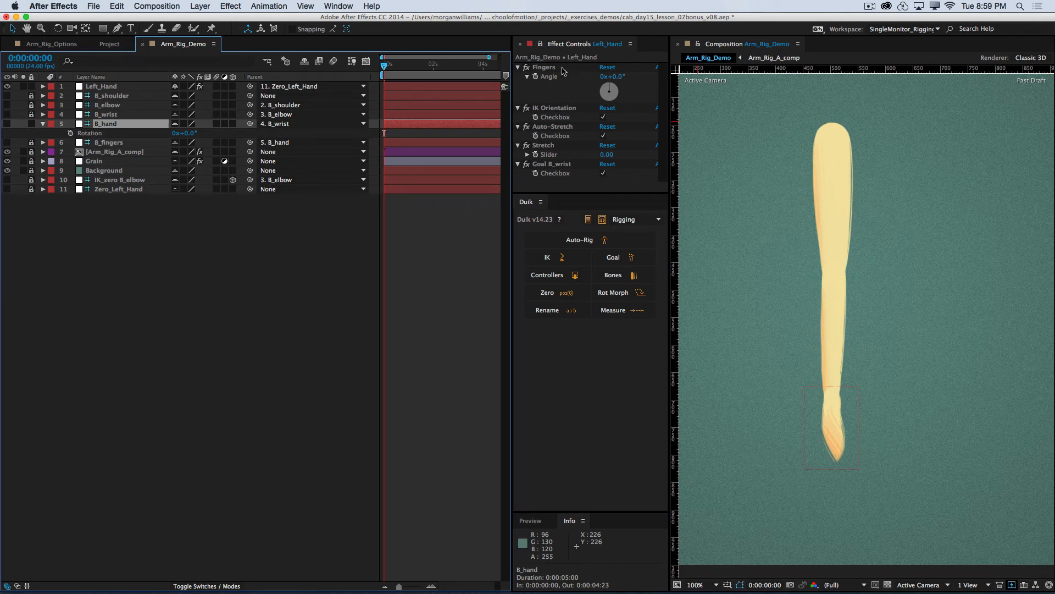
{"action": "left_click", "coordinate": [132, 223]}
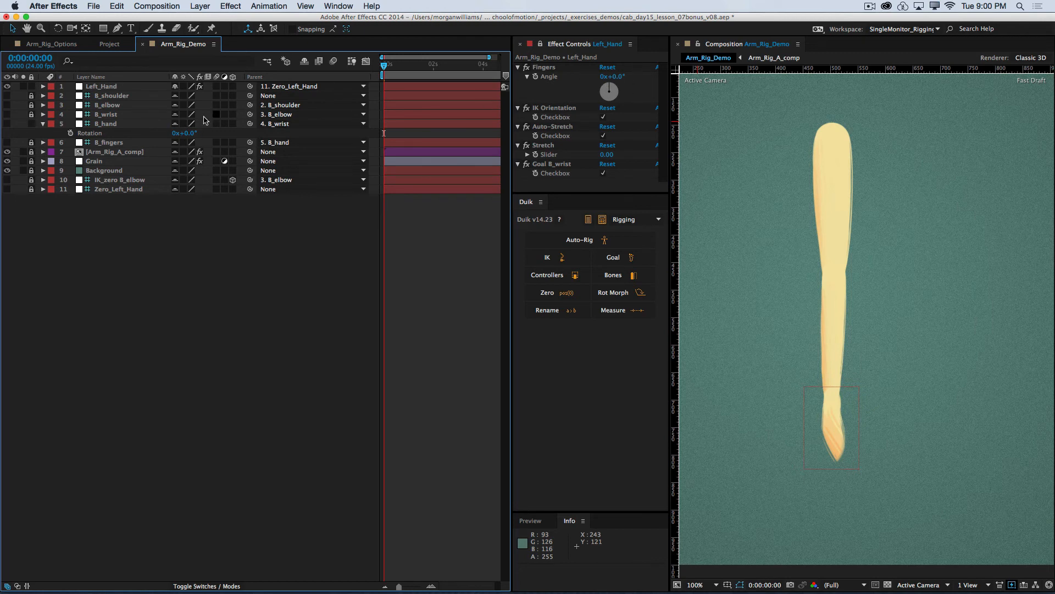
{"action": "left_click", "coordinate": [612, 79]}
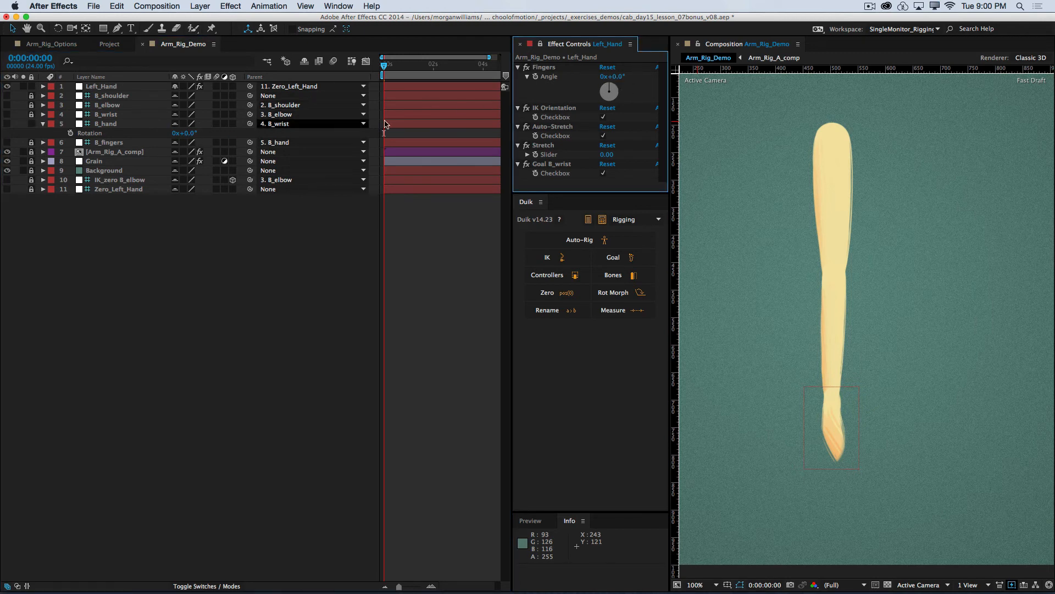
{"action": "left_click", "coordinate": [297, 218]}
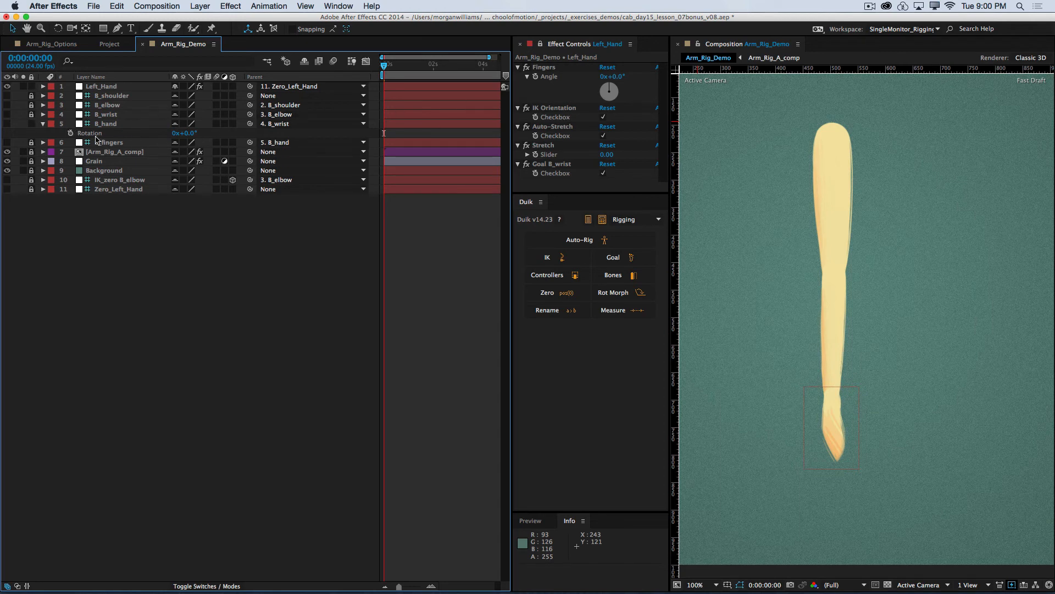
Step: Link B_hand's Rotation to the Fingers angle on Left_Hand with an expression, and test the angle at 18°, undoing the test
{"action": "left_click", "coordinate": [71, 133], "text": "alt"}
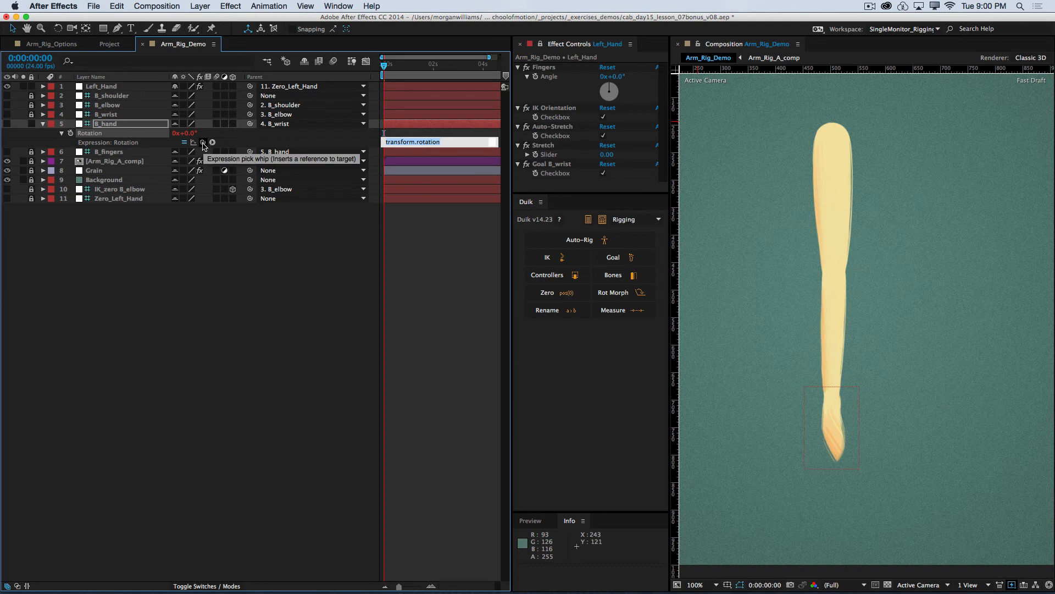
{"action": "left_click_drag", "start_coordinate": [203, 143], "coordinate": [548, 81]}
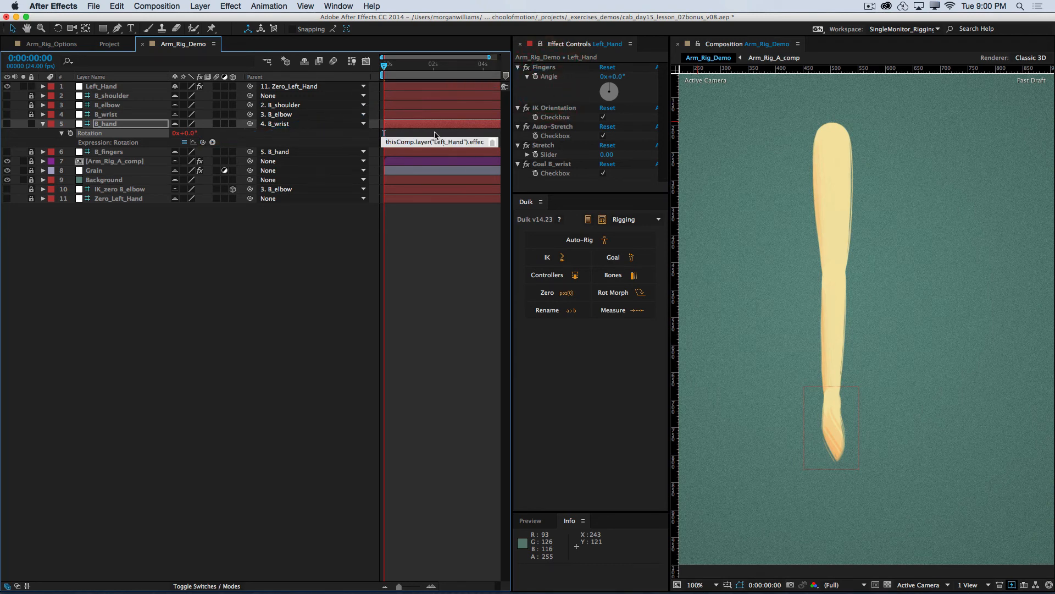
{"action": "mouse_move", "coordinate": [619, 76]}
{"action": "left_mouse_down"}
{"action": "mouse_move", "coordinate": [632, 76]}
{"action": "mouse_move", "coordinate": [607, 78]}
{"action": "left_mouse_up"}
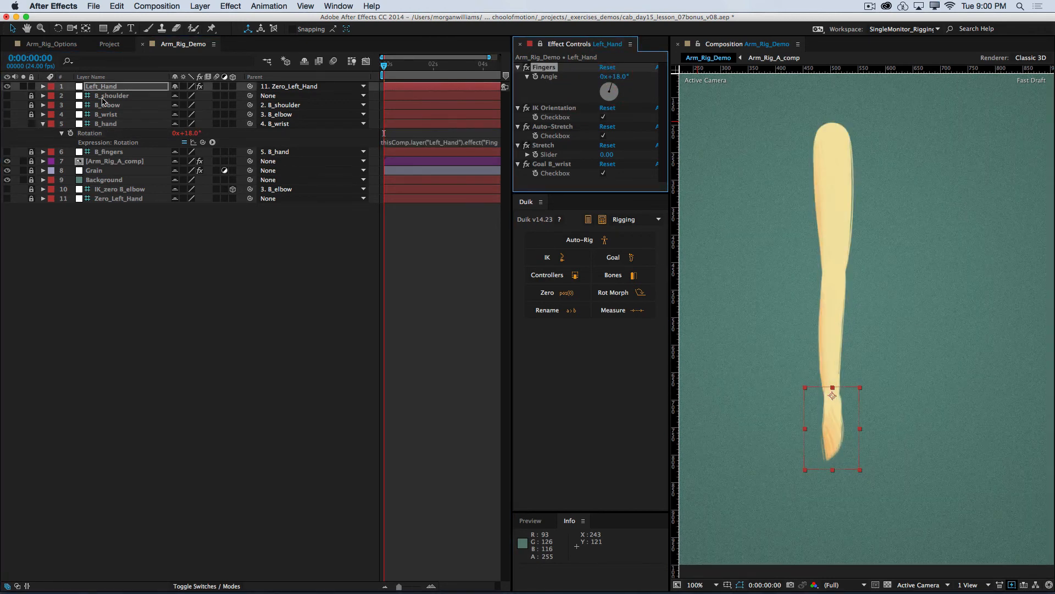
{"action": "key", "text": "super+z"}
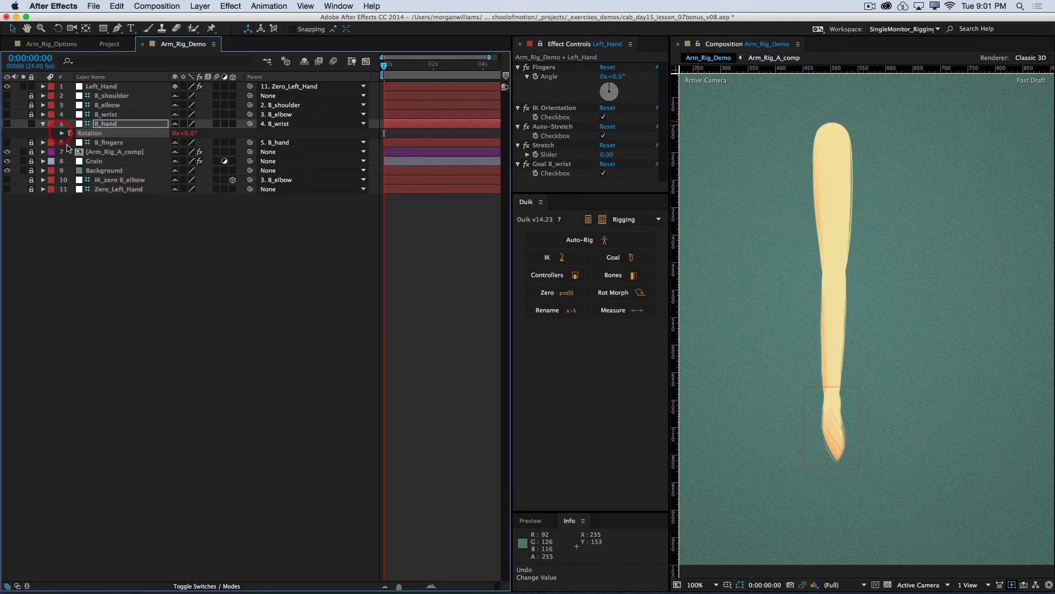
Step: Collapse the B_hand layer's properties and lock the layer again
{"action": "left_click", "coordinate": [43, 123]}
{"action": "left_click", "coordinate": [31, 123]}
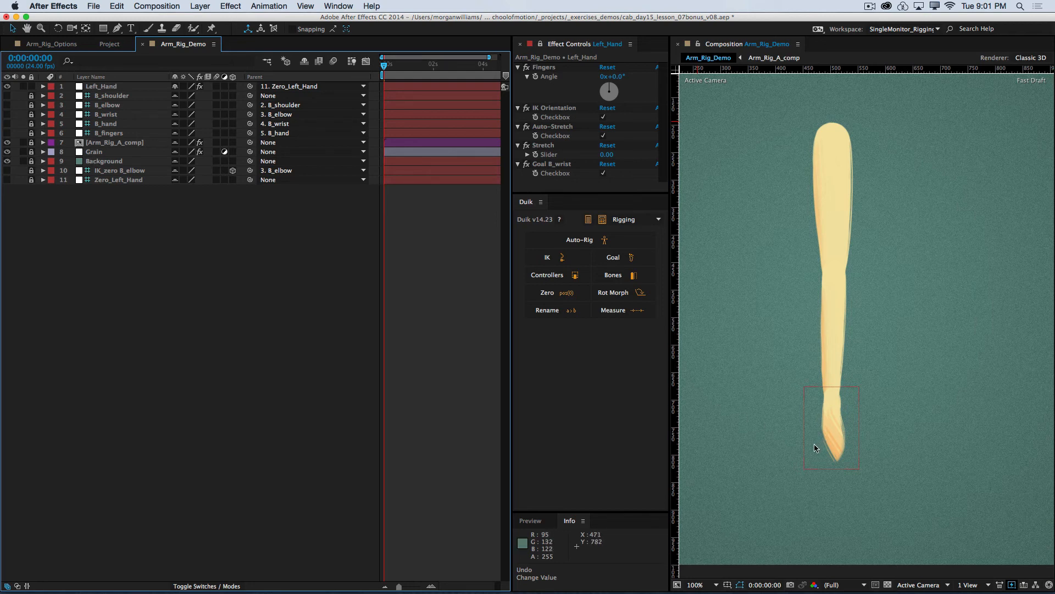
Step: Test the IK bend by moving the Left_Hand controller up toward the shoulder, and undo the move
{"action": "left_click_drag", "start_coordinate": [813, 443], "coordinate": [774, 387]}
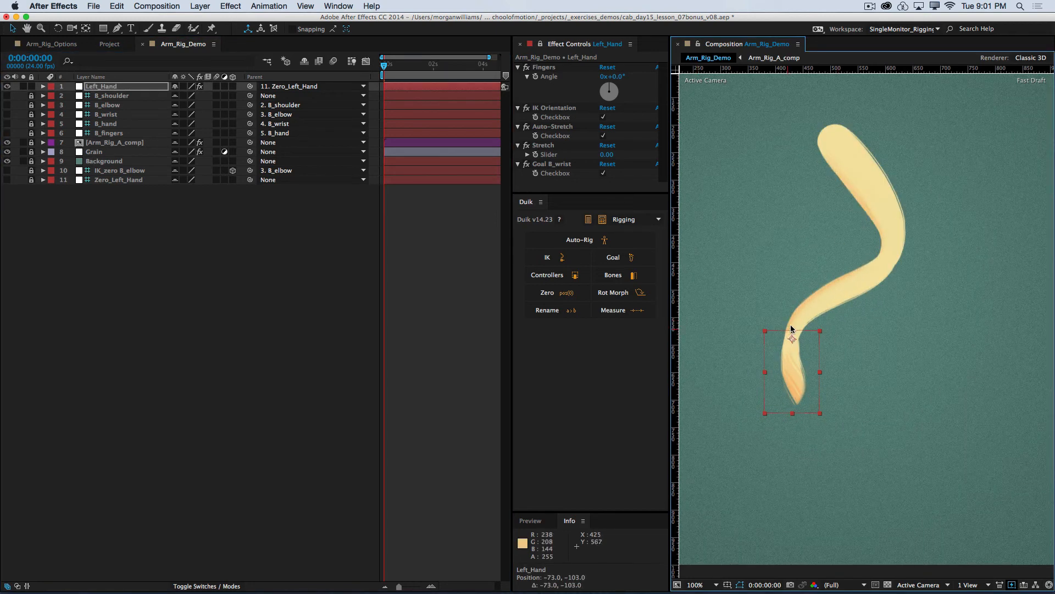
{"action": "key", "text": "super+z"}
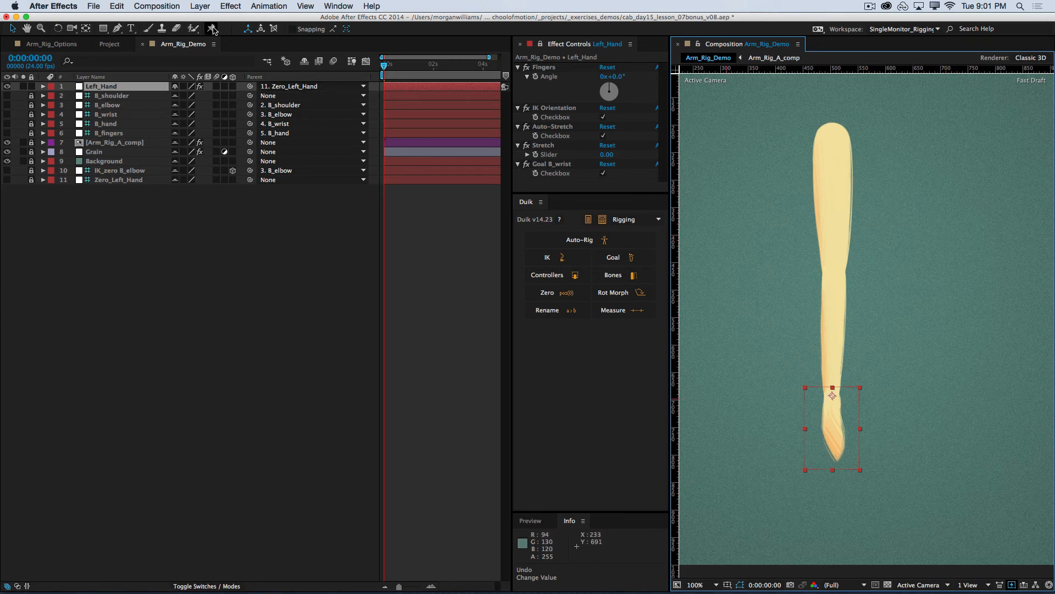
Step: Switch to the Puppet Starch tool and save the project
{"action": "left_click_drag", "start_coordinate": [211, 28], "coordinate": [264, 52]}
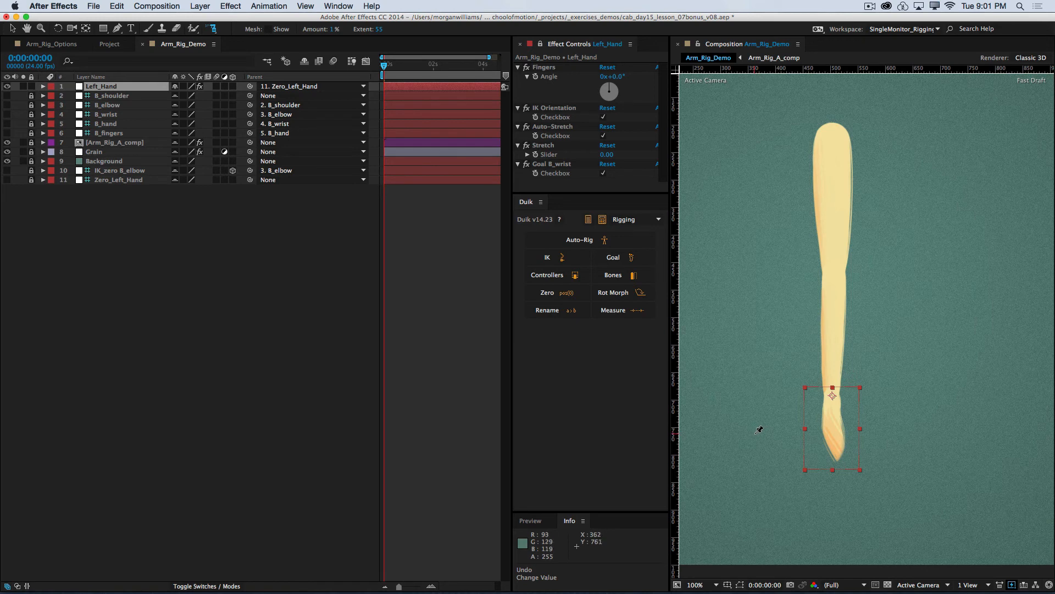
{"action": "key", "text": "super+s"}
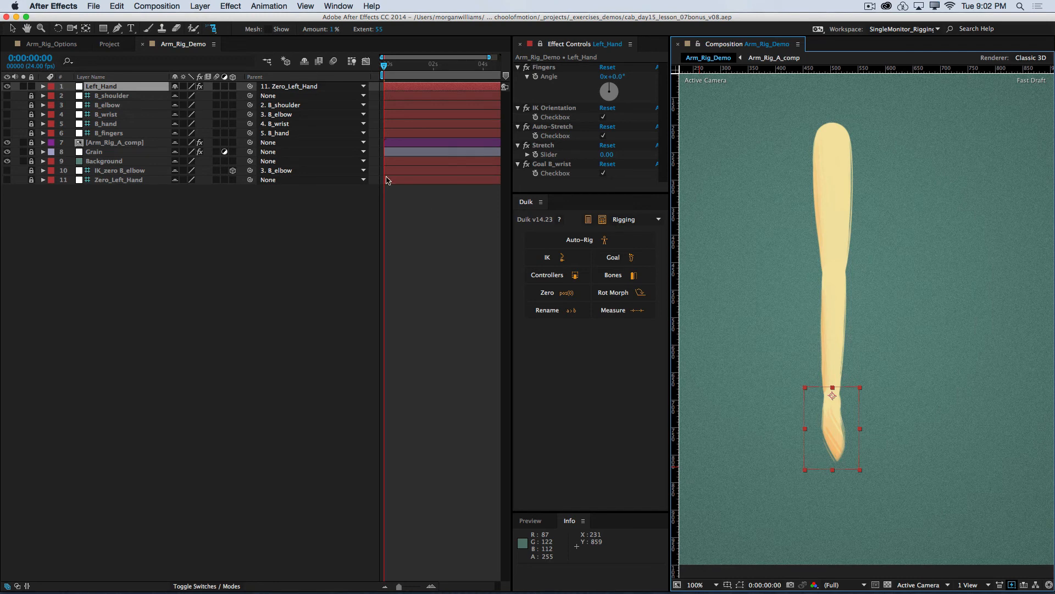
Step: Unlock and expand the Arm_Rig_A_comp layer and select its Puppet effect's Mesh 1 with the Puppet Starch tool active
{"action": "left_click", "coordinate": [137, 225]}
{"action": "left_click", "coordinate": [68, 88]}
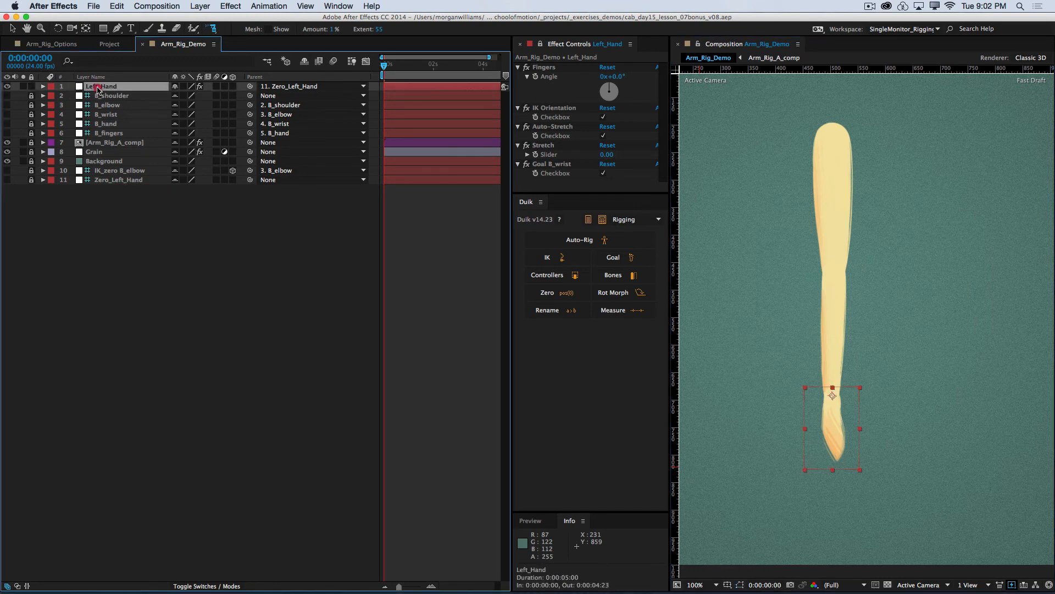
{"action": "left_click", "coordinate": [43, 142]}
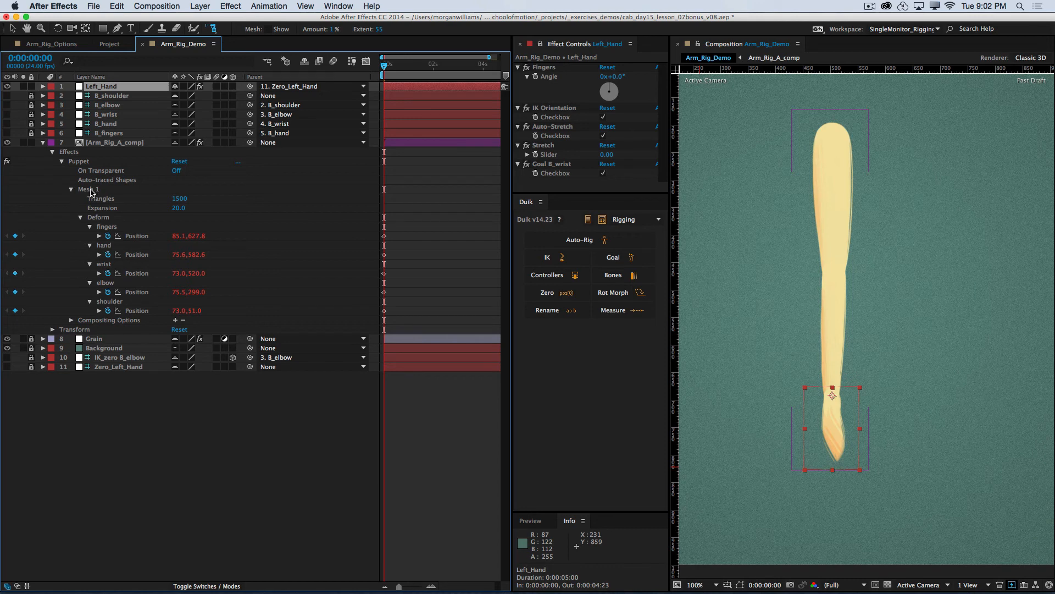
{"action": "left_click", "coordinate": [89, 190]}
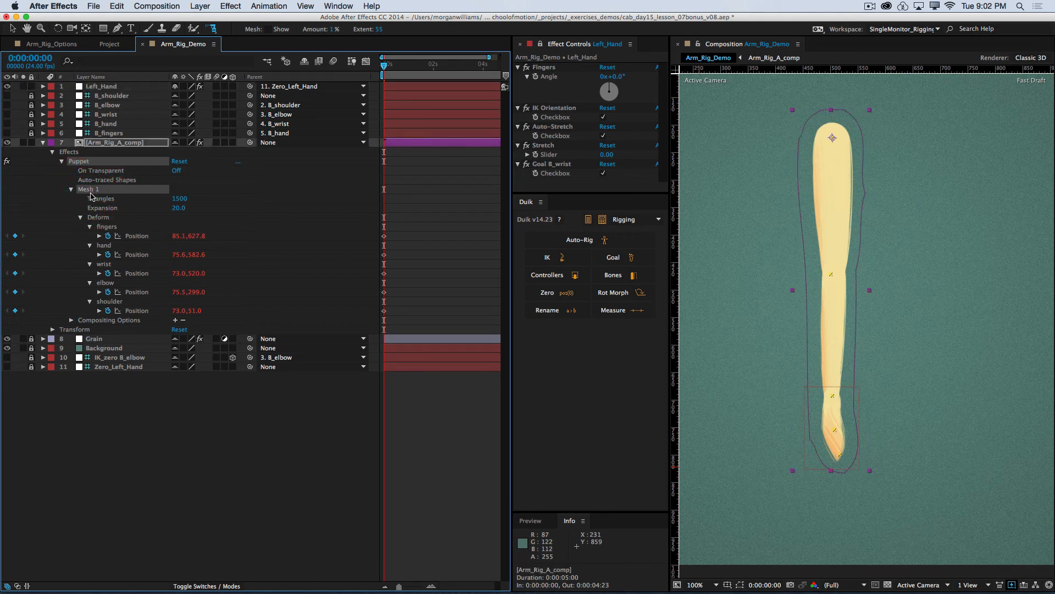
{"action": "left_click", "coordinate": [212, 29]}
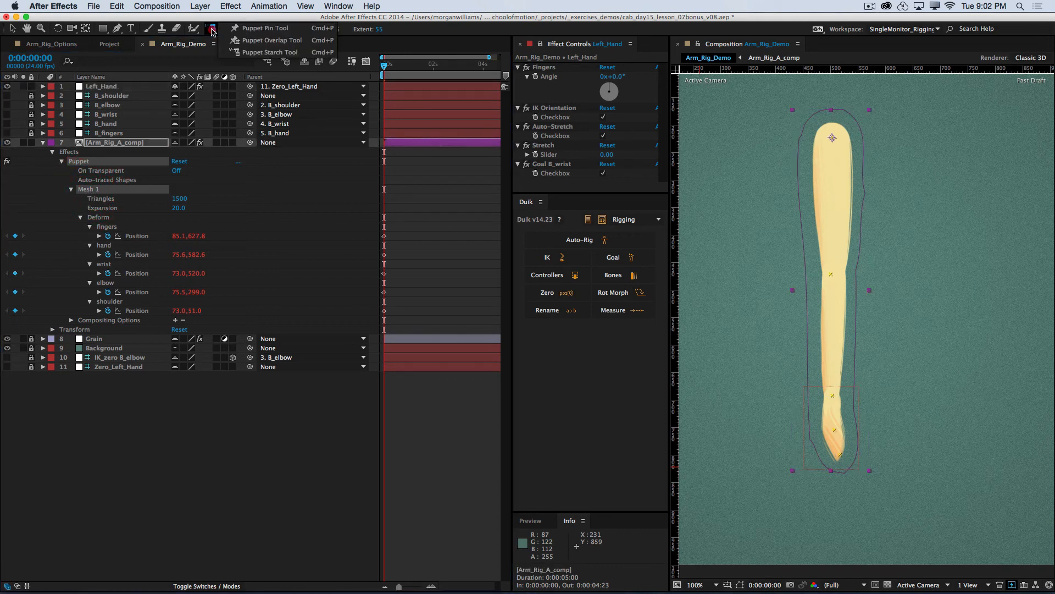
{"action": "left_click", "coordinate": [261, 55]}
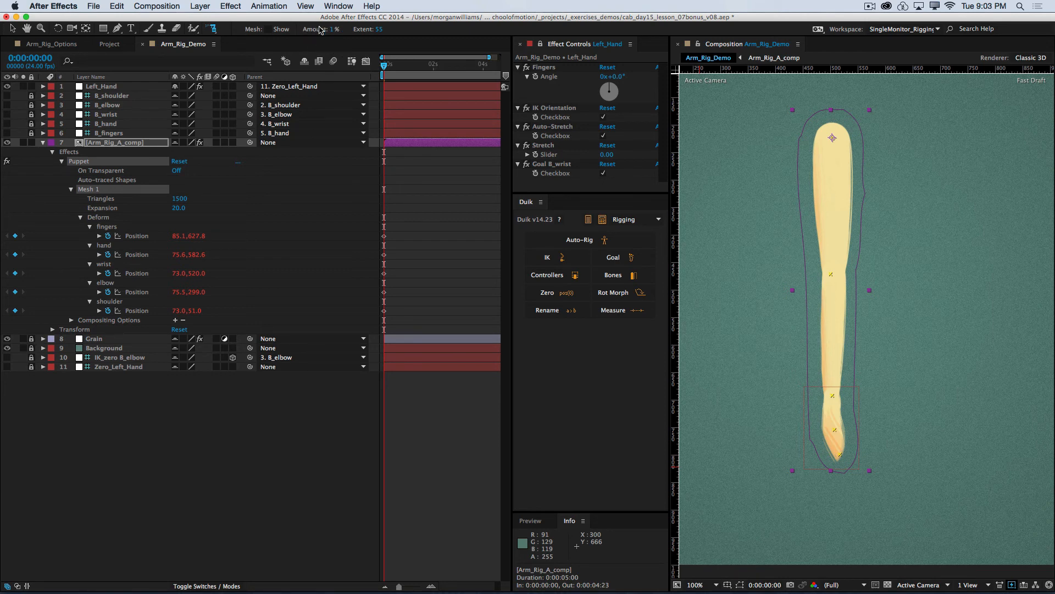
{"action": "left_click", "coordinate": [303, 57]}
{"action": "scroll", "coordinate": [822, 265], "scroll_direction": "up", "scroll_amount": 2}
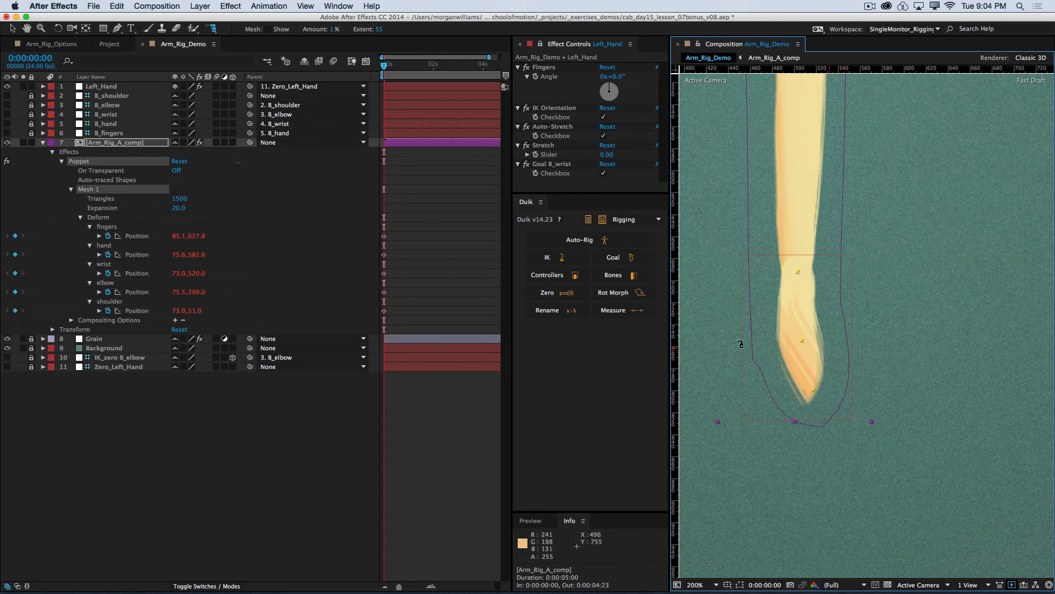
Step: Test how the hand bends with Left_Hand's Fingers angle at -33°, and reset the angle to 0°
{"action": "left_click_drag", "start_coordinate": [616, 83], "coordinate": [599, 80]}
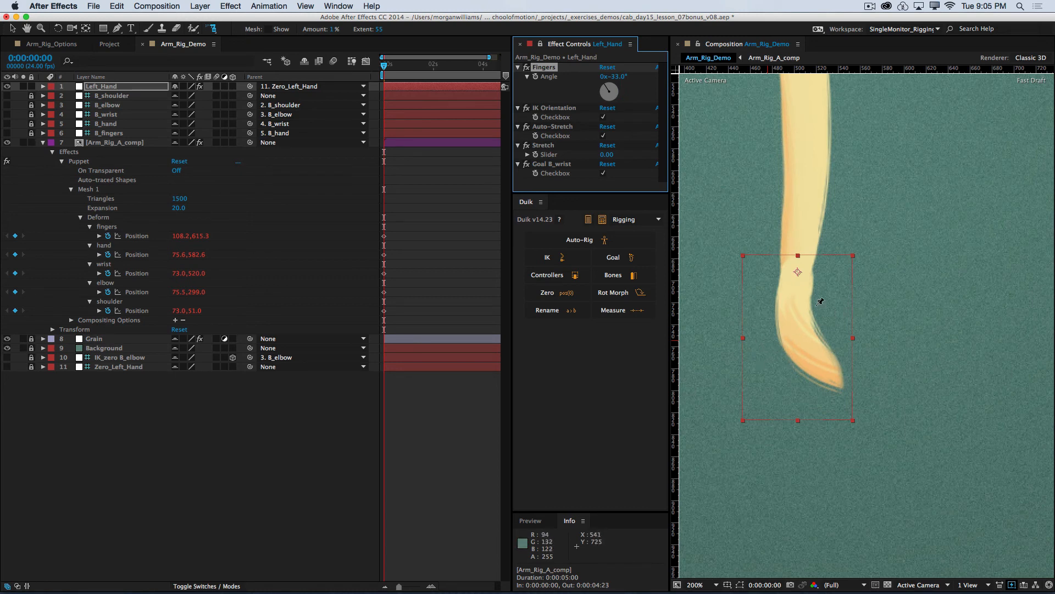
{"action": "left_click", "coordinate": [616, 77]}
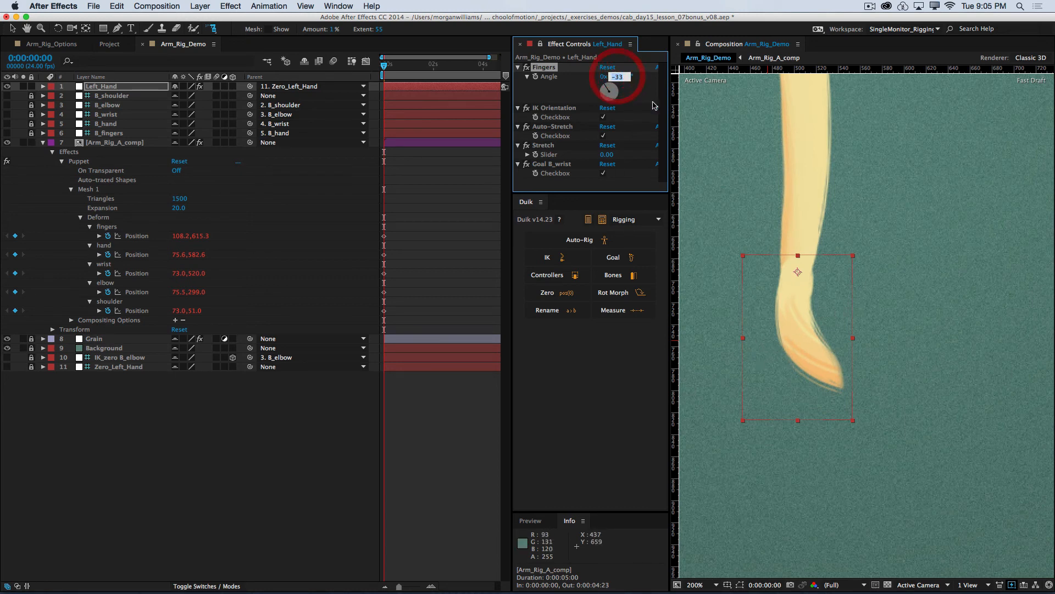
{"action": "type", "text": "0"}
{"action": "key", "text": "Return"}
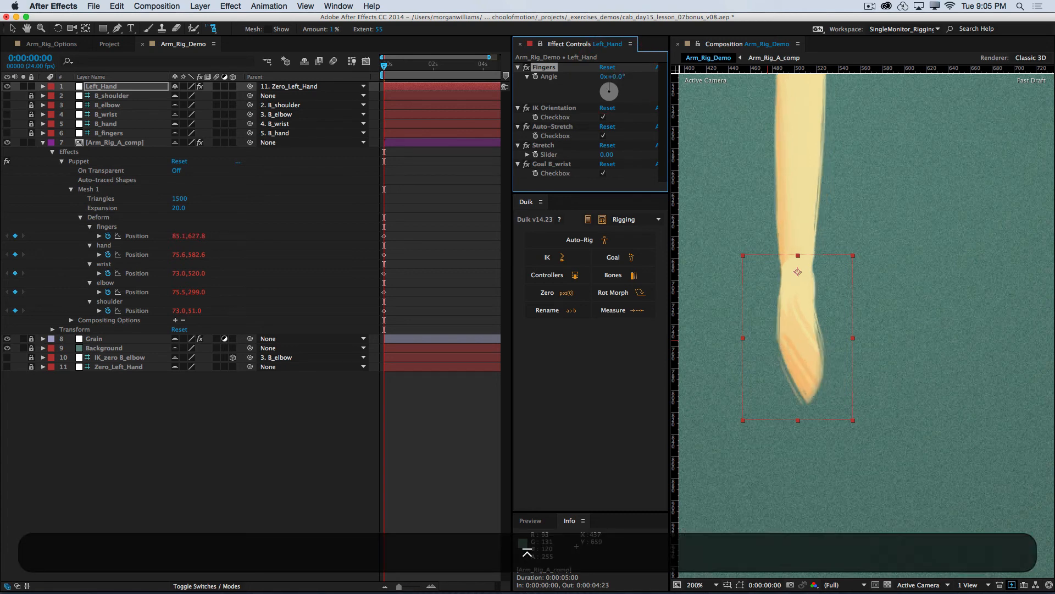
Step: Add a starch pin to Mesh 1 at the fingertips, set its extent to 37, and move it onto the fingers pin
{"action": "left_click", "coordinate": [92, 190]}
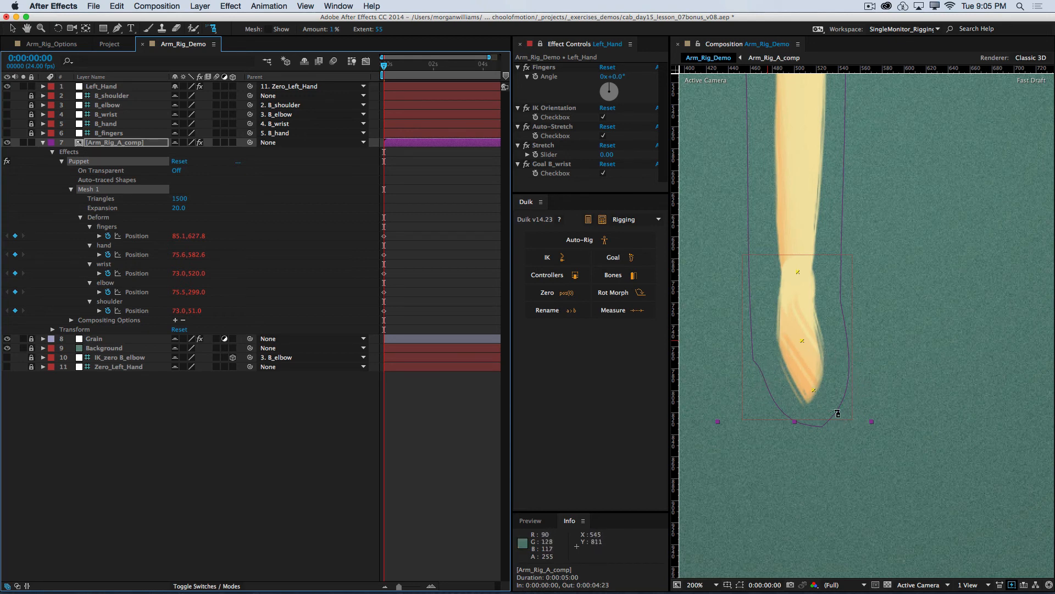
{"action": "left_click", "coordinate": [810, 380]}
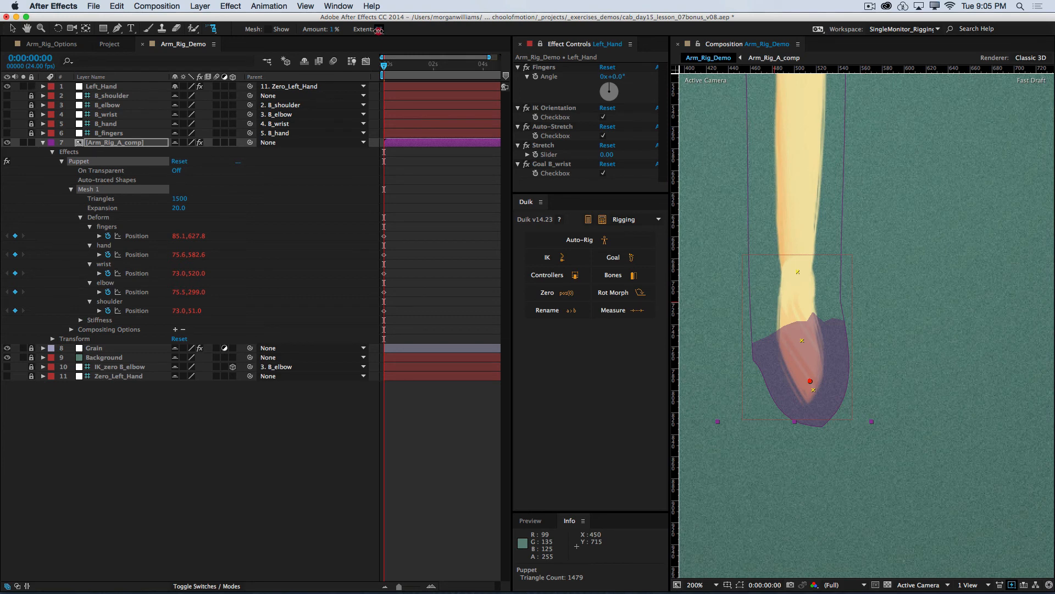
{"action": "left_click_drag", "start_coordinate": [378, 30], "coordinate": [372, 34]}
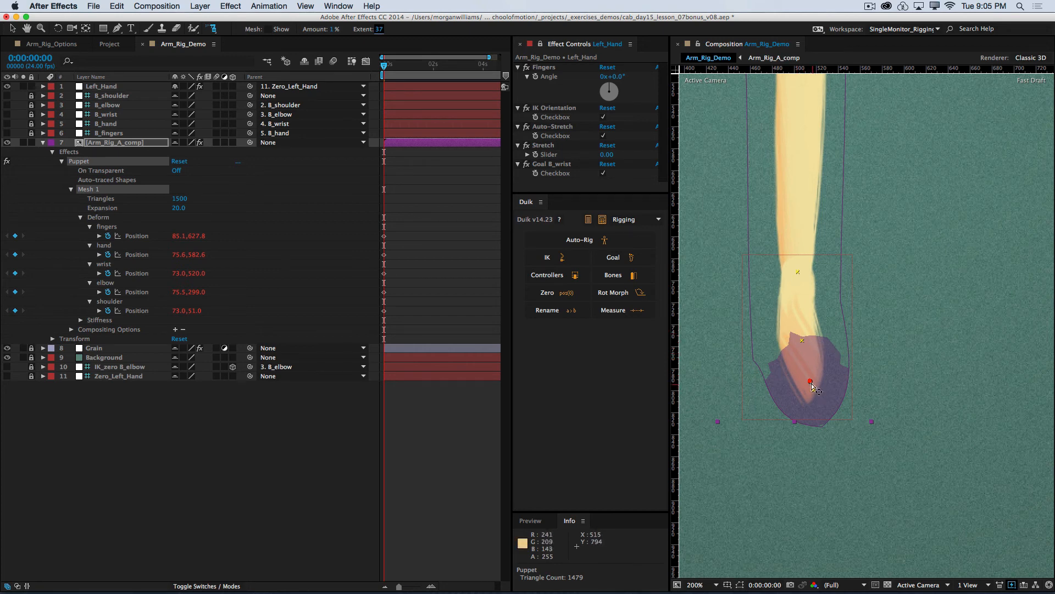
{"action": "left_click_drag", "start_coordinate": [810, 382], "coordinate": [815, 392]}
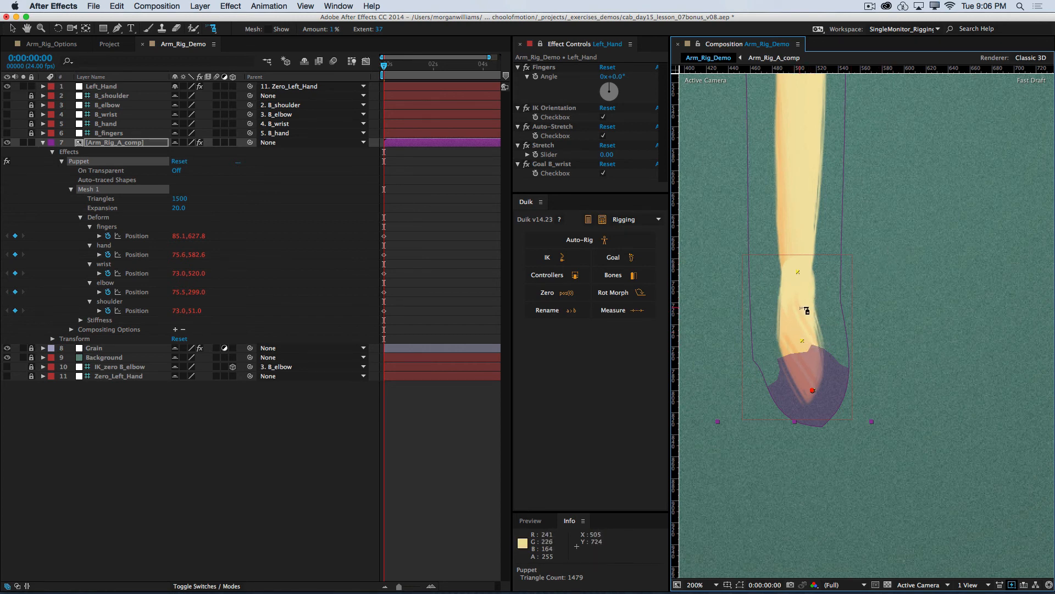
Step: Add a second starch pin midway between the wrist and hand pins, nudge it toward the wrist, and set its extent to 28
{"action": "left_click", "coordinate": [799, 307]}
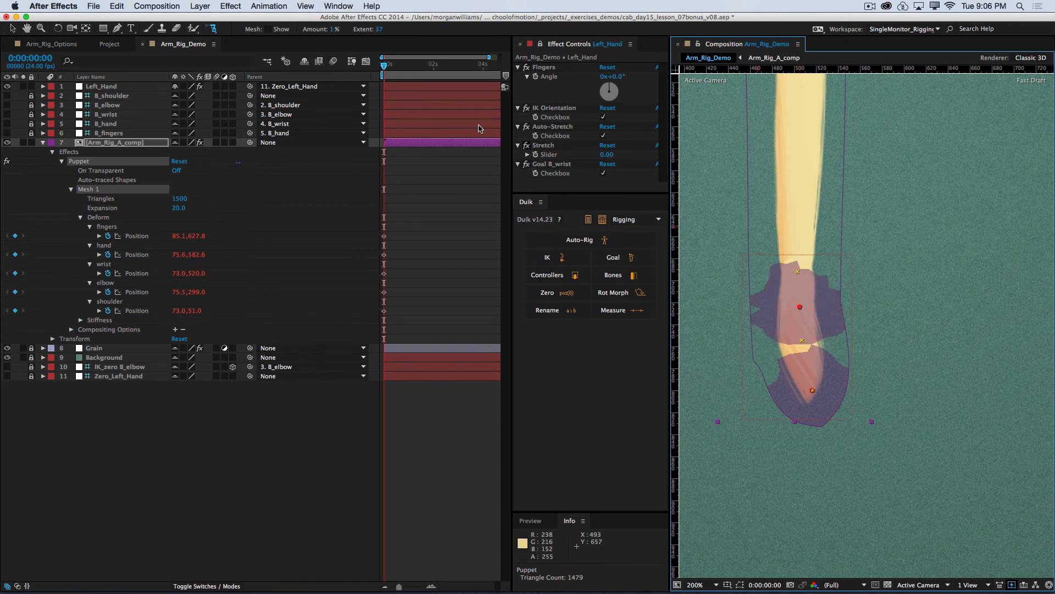
{"action": "left_click_drag", "start_coordinate": [379, 30], "coordinate": [366, 29]}
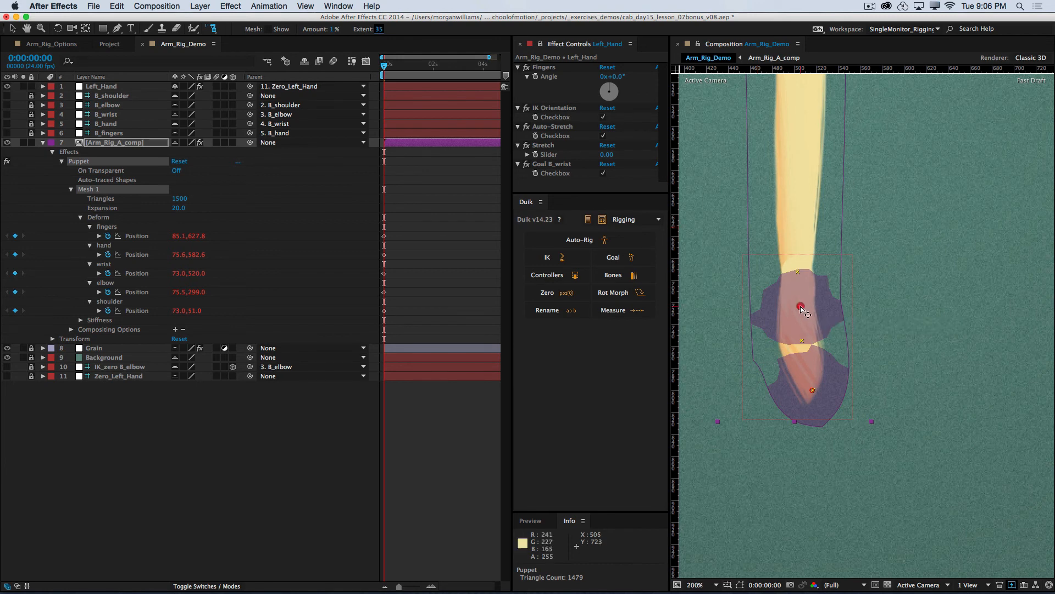
{"action": "left_click_drag", "start_coordinate": [799, 306], "coordinate": [801, 300]}
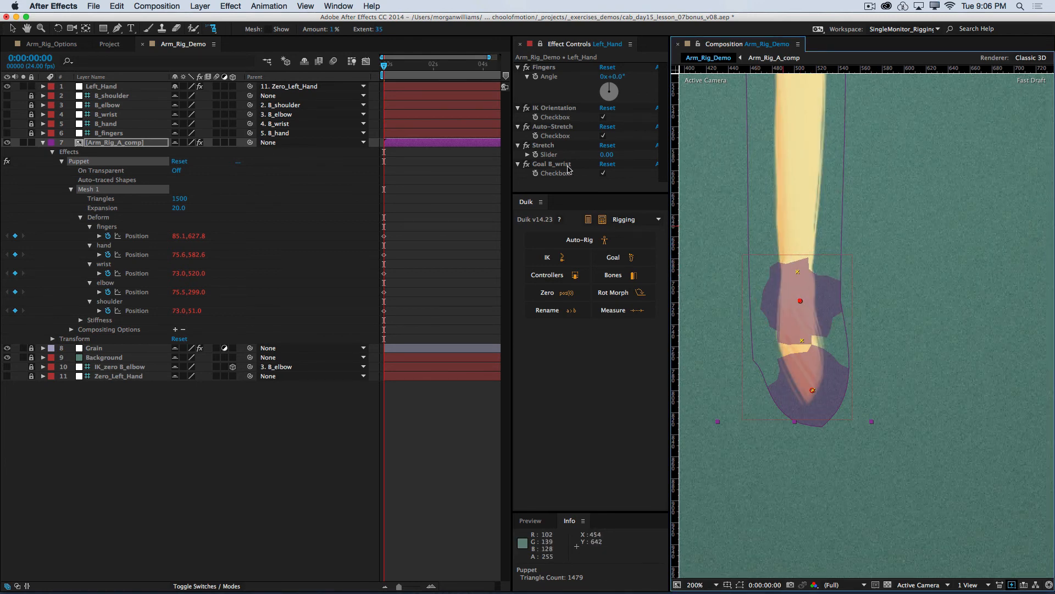
{"action": "left_click_drag", "start_coordinate": [370, 31], "coordinate": [375, 29]}
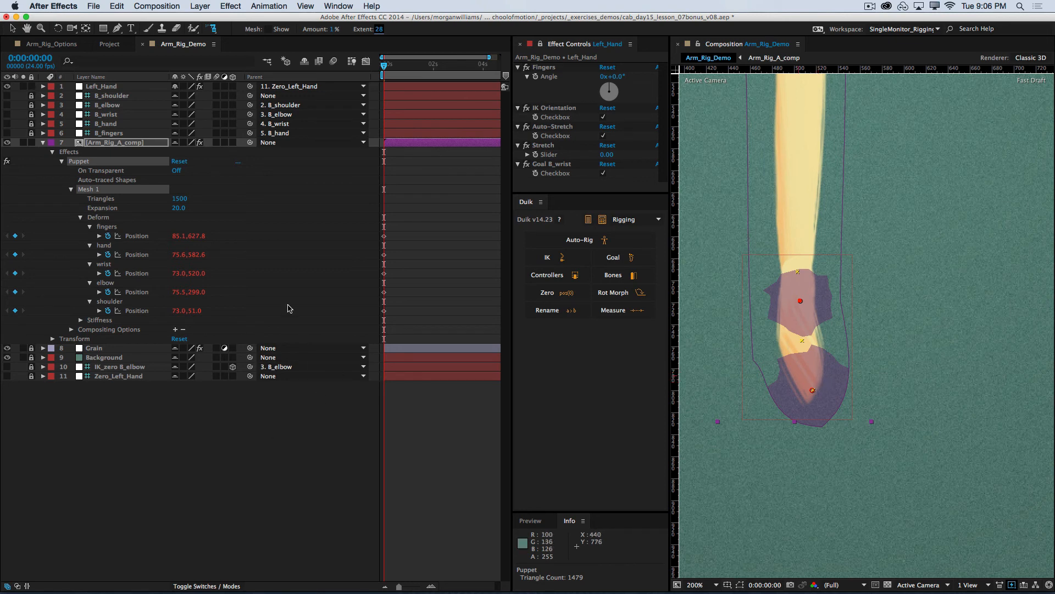
Step: Switch to the Selection tool and test the starched hand with the Fingers angle at -55°, undoing the test
{"action": "left_click", "coordinate": [12, 28]}
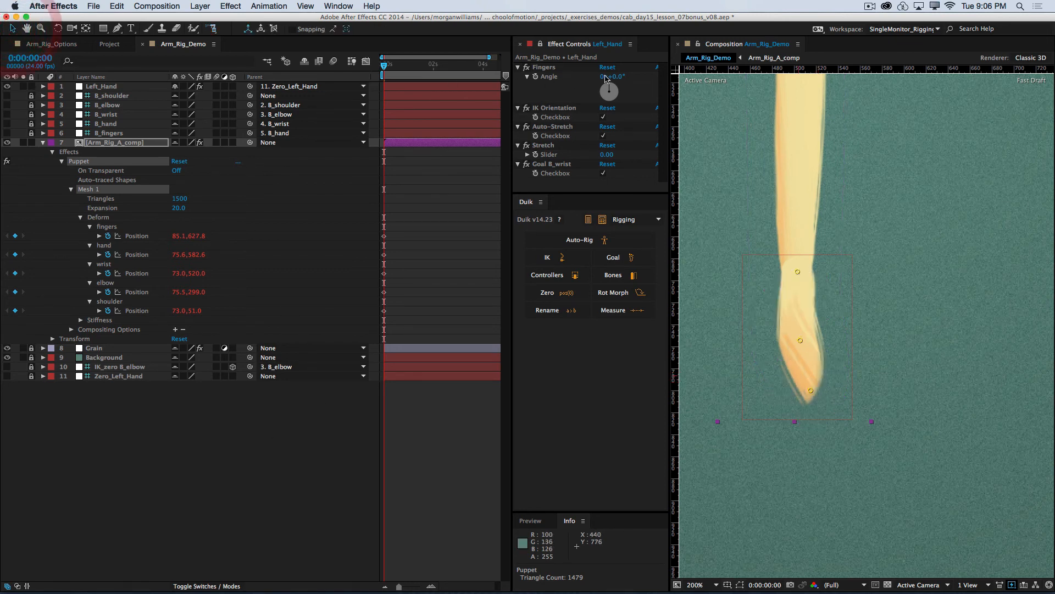
{"action": "left_click", "coordinate": [617, 74]}
{"action": "mouse_move", "coordinate": [617, 74]}
{"action": "left_mouse_down"}
{"action": "mouse_move", "coordinate": [608, 77]}
{"action": "mouse_move", "coordinate": [627, 79]}
{"action": "mouse_move", "coordinate": [618, 80]}
{"action": "left_mouse_up"}
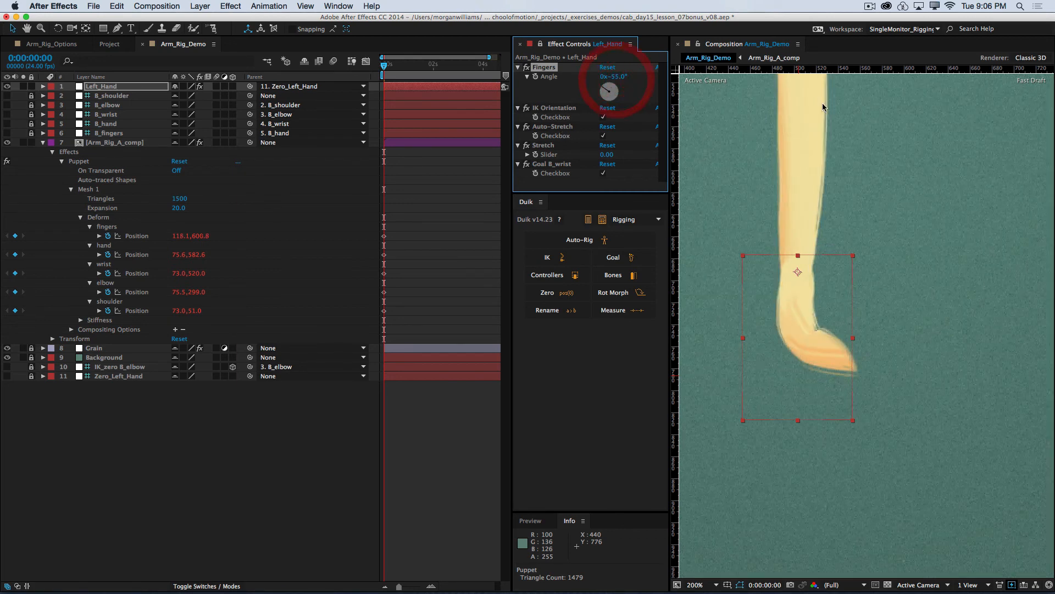
{"action": "key", "text": "super+z"}
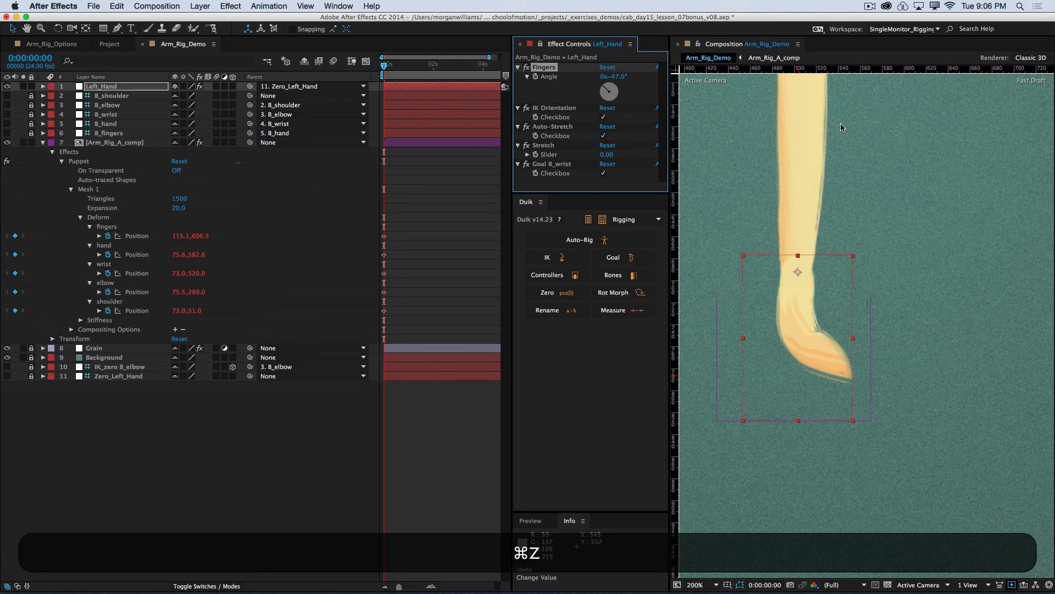
{"action": "key", "text": "super+z"}
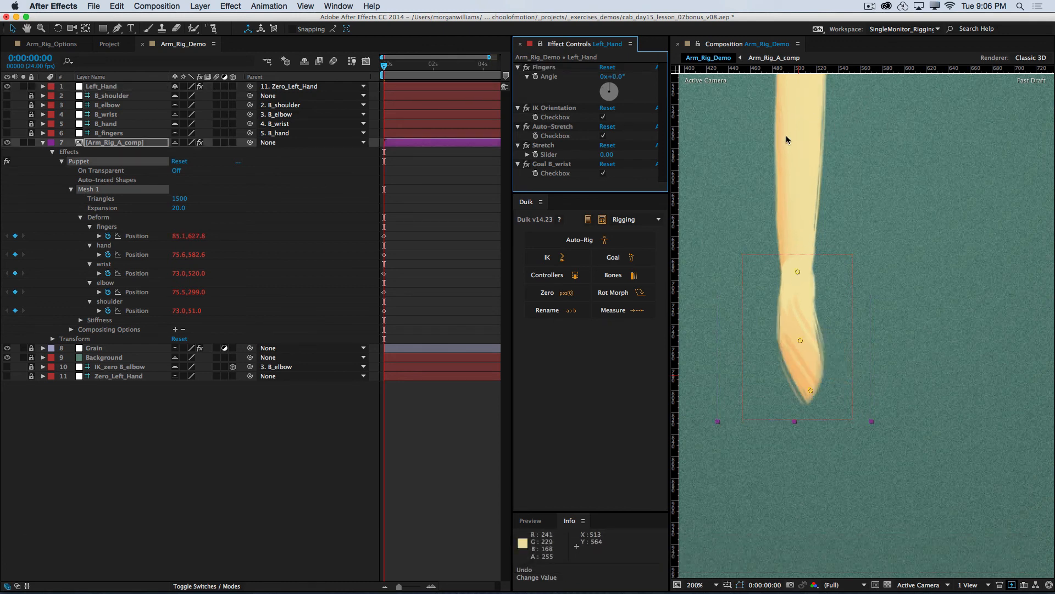
Step: Test the hand bend again with the Fingers angle at -55° and about -89°, and reset it to 0°
{"action": "mouse_move", "coordinate": [610, 76]}
{"action": "left_mouse_down"}
{"action": "mouse_move", "coordinate": [641, 77]}
{"action": "mouse_move", "coordinate": [592, 81]}
{"action": "left_mouse_up"}
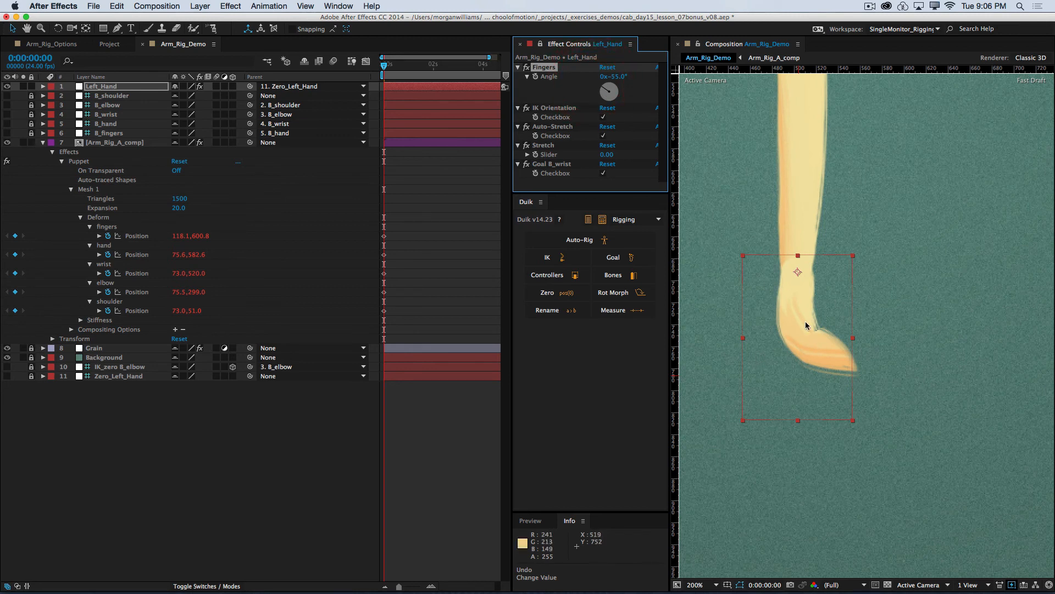
{"action": "left_click_drag", "start_coordinate": [609, 83], "coordinate": [627, 89]}
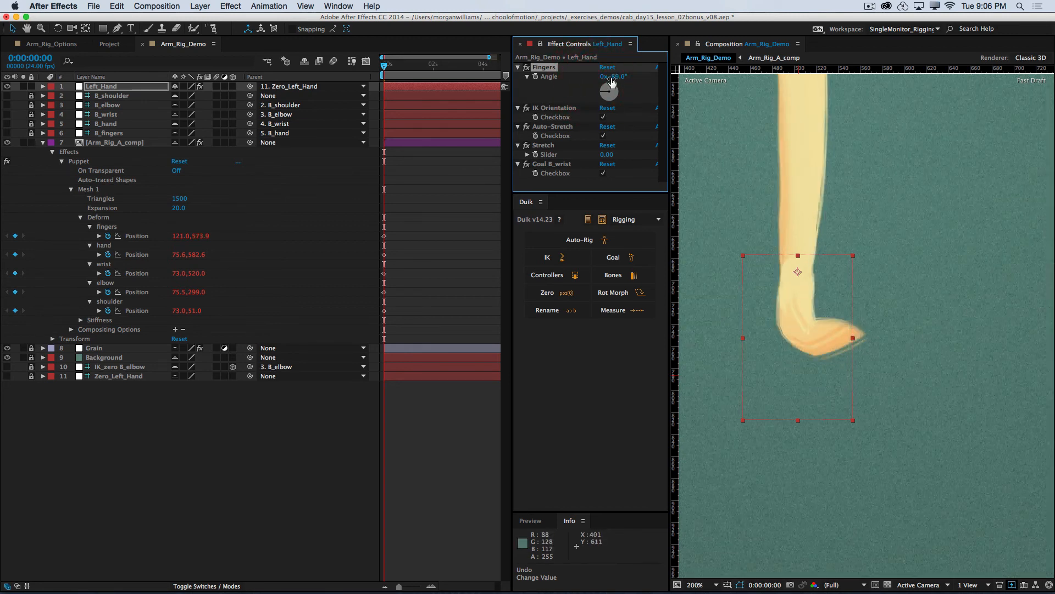
{"action": "left_click", "coordinate": [613, 77]}
{"action": "type", "text": "0"}
{"action": "key", "text": "Return"}
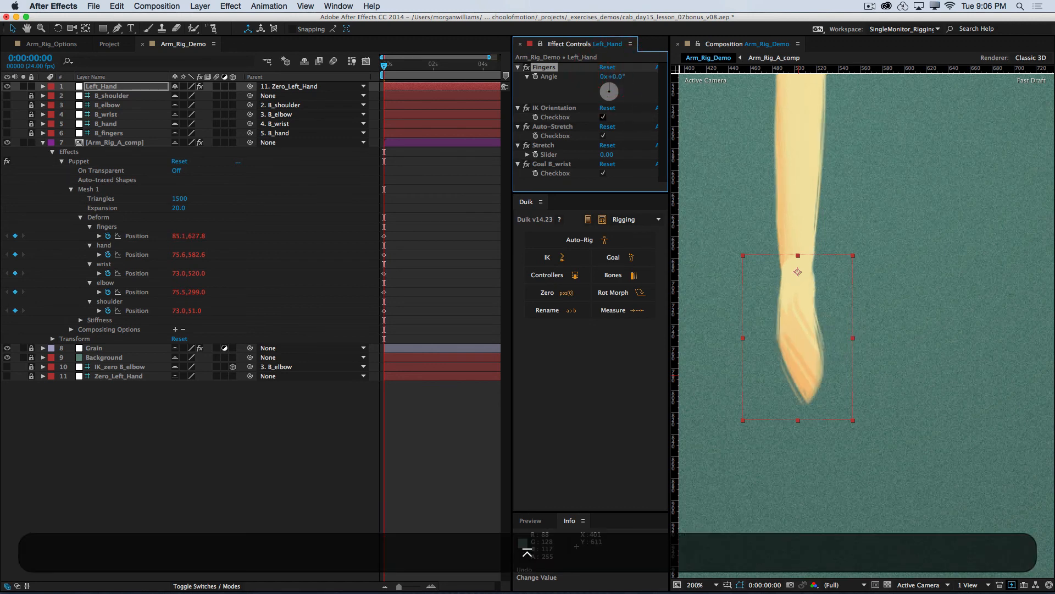
Step: Pose the arm by moving Left_Hand to about -88, -64 and rotating it to about 105°
{"action": "key", "text": "super+minus"}
{"action": "key", "text": "space"}
{"action": "left_click_drag", "start_coordinate": [889, 230], "coordinate": [892, 339]}
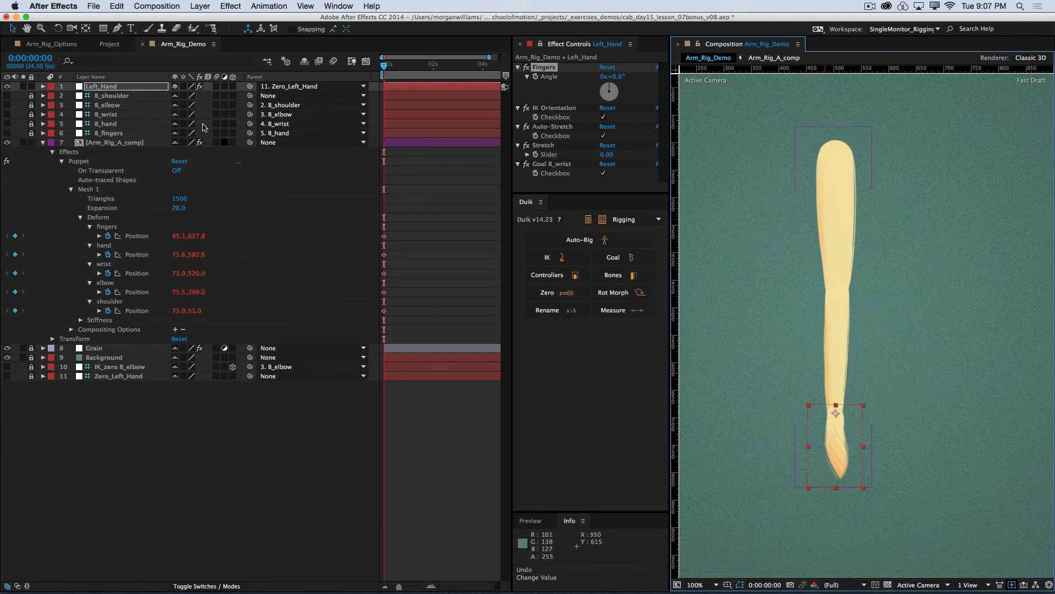
{"action": "left_click_drag", "start_coordinate": [832, 442], "coordinate": [783, 406]}
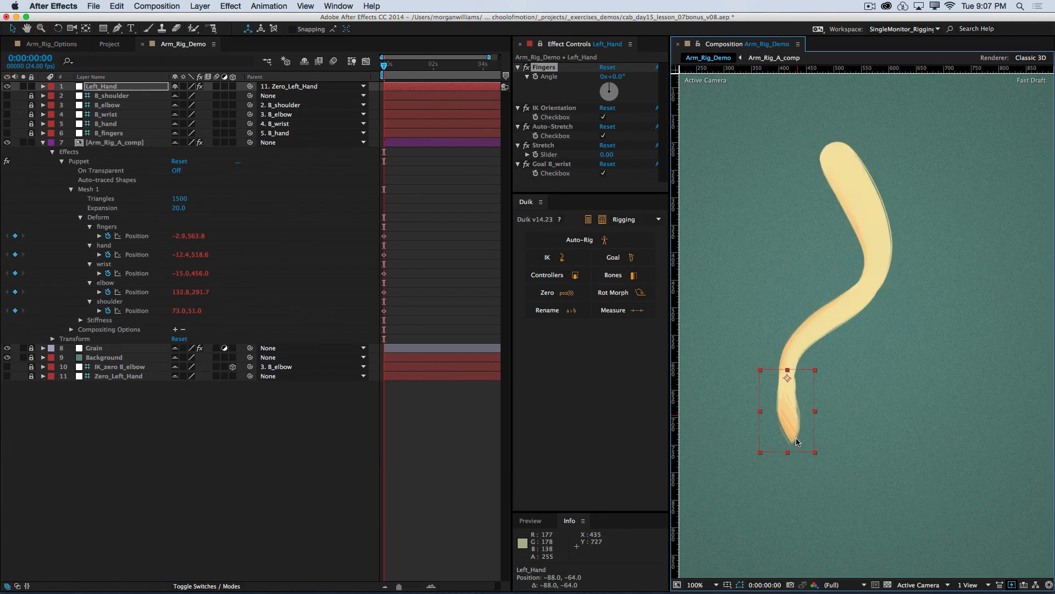
{"action": "key", "text": "w"}
{"action": "left_click_drag", "start_coordinate": [795, 442], "coordinate": [757, 360]}
{"action": "key", "text": "v"}
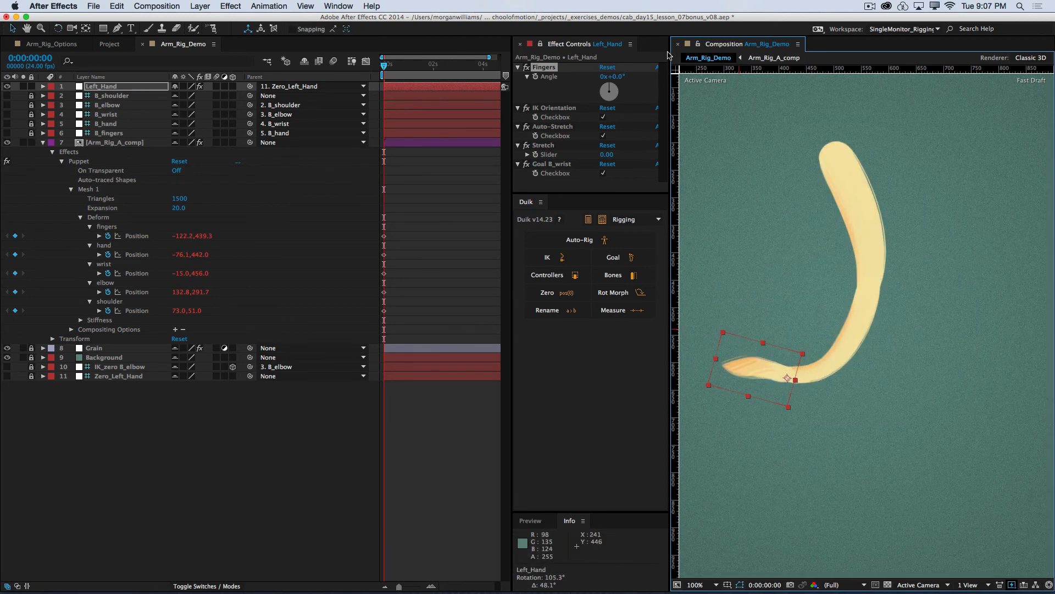
Step: Try the Fingers angle at -50°, raise Left_Hand to about -95, -168, and reset the Fingers angle to 0°
{"action": "left_click_drag", "start_coordinate": [616, 81], "coordinate": [589, 80]}
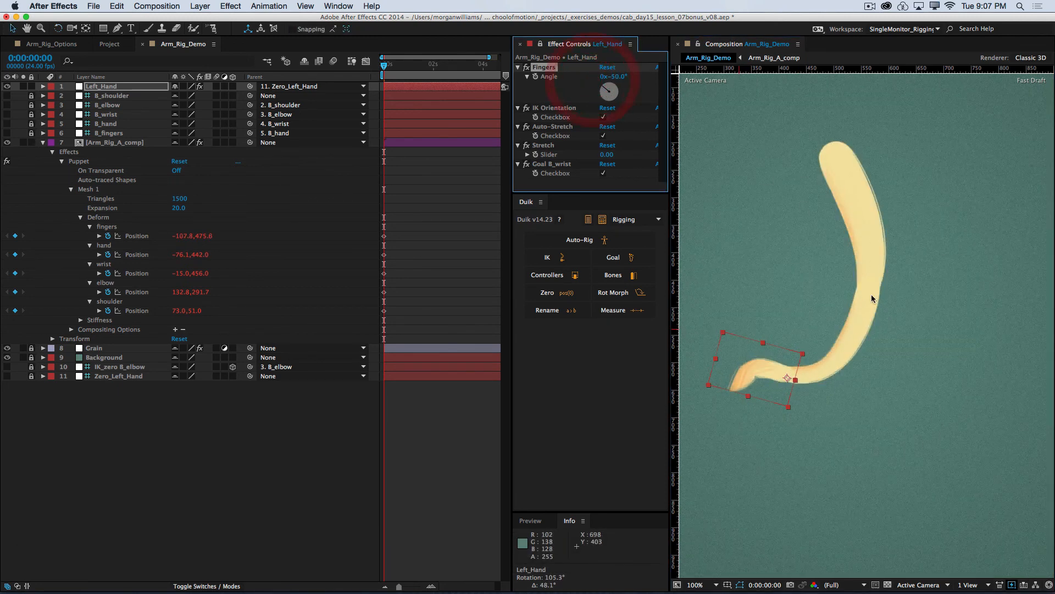
{"action": "left_click_drag", "start_coordinate": [759, 363], "coordinate": [755, 306]}
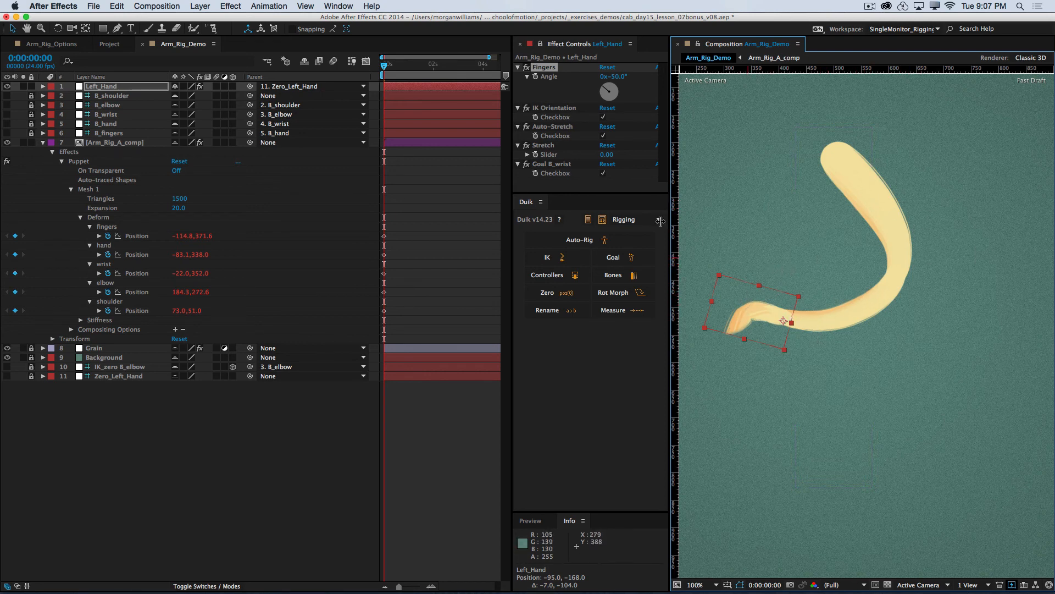
{"action": "left_click", "coordinate": [613, 77]}
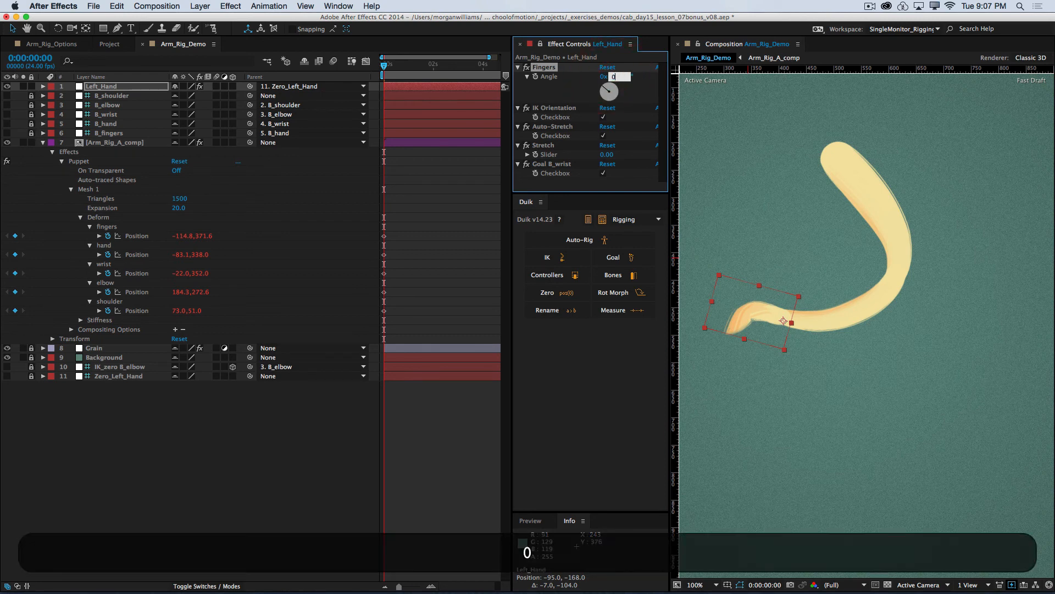
{"action": "type", "text": "0"}
{"action": "key", "text": "Return"}
{"action": "left_click", "coordinate": [177, 422]}
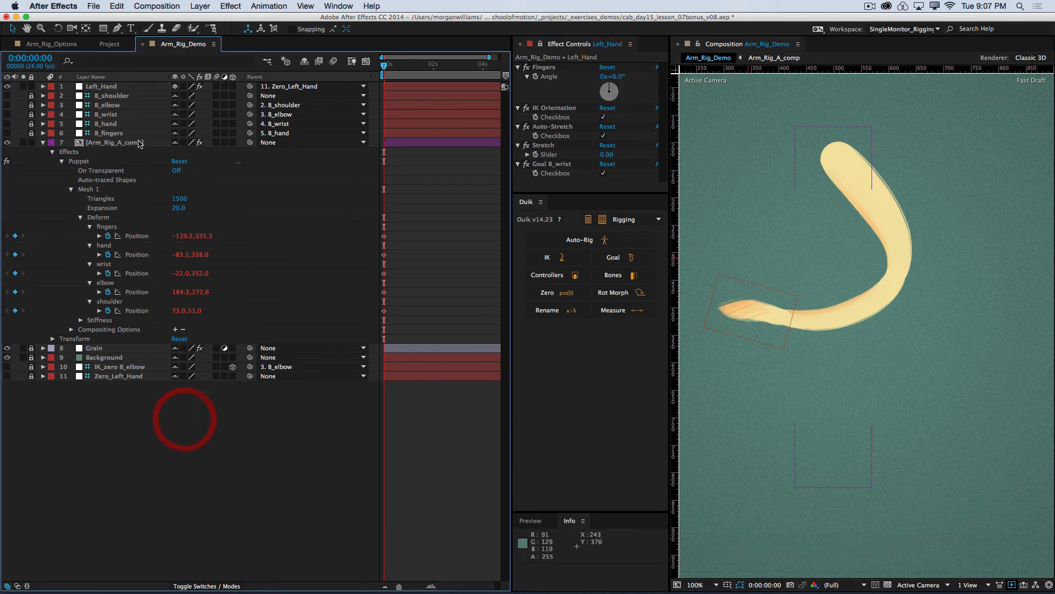
Step: Reset the Left_Hand controller's position to 0, 0
{"action": "left_click", "coordinate": [113, 88]}
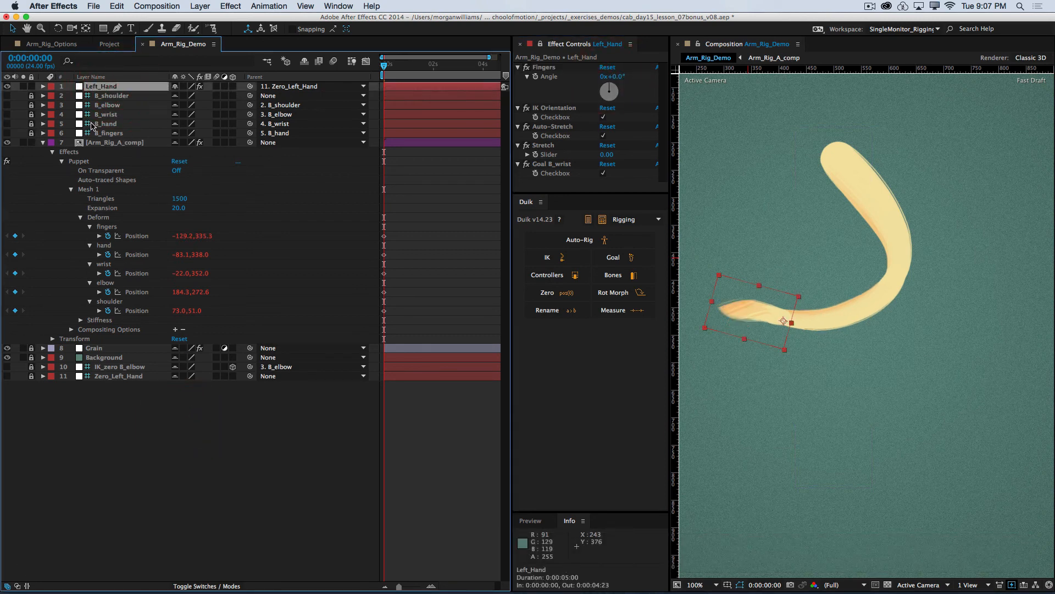
{"action": "key", "text": "p"}
{"action": "left_click", "coordinate": [179, 96]}
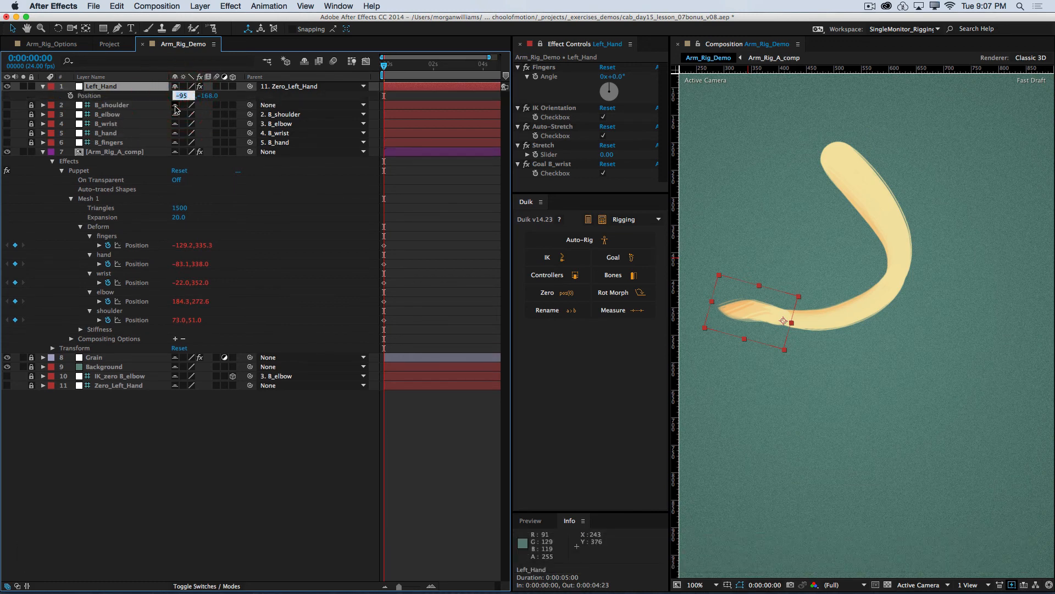
{"action": "type", "text": "0"}
{"action": "key", "text": "Tab"}
{"action": "type", "text": "0"}
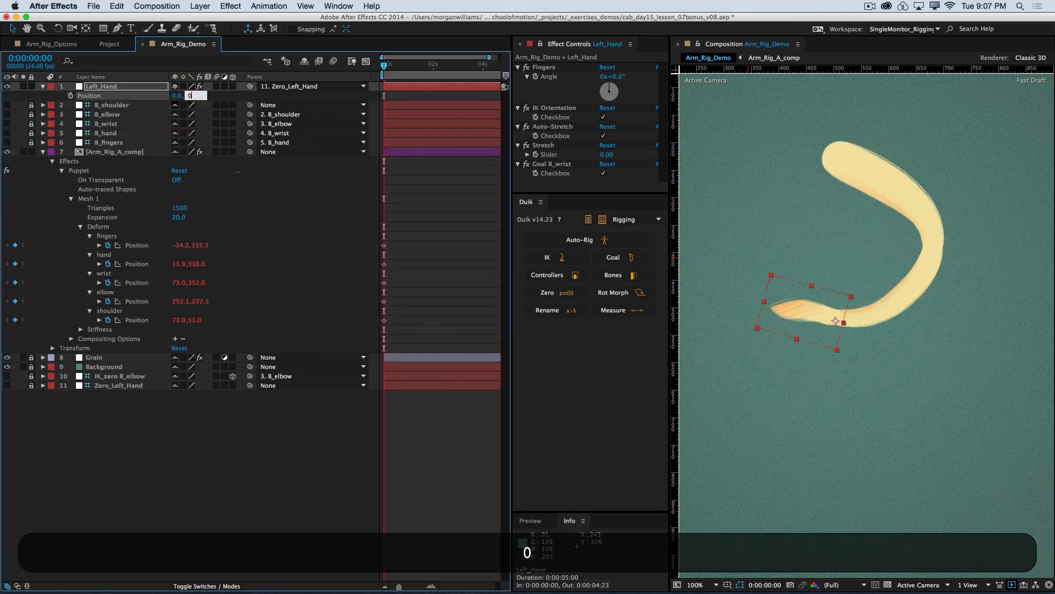
{"action": "key", "text": "Tab"}
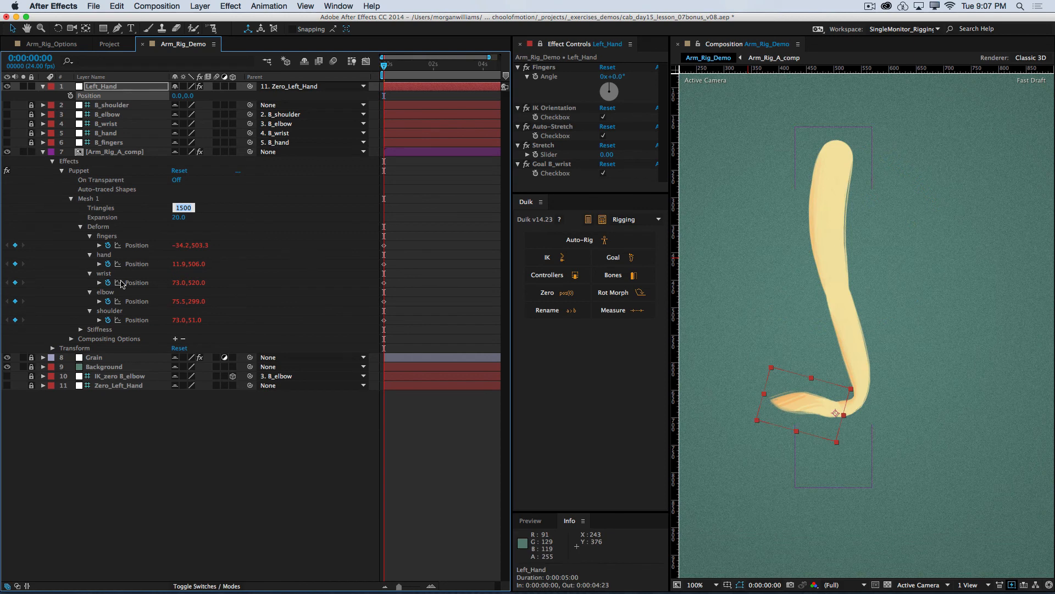
{"action": "left_click", "coordinate": [107, 405]}
Step: Reset the Left_Hand controller's rotation to 0° and deselect the layer
{"action": "left_click", "coordinate": [113, 87]}
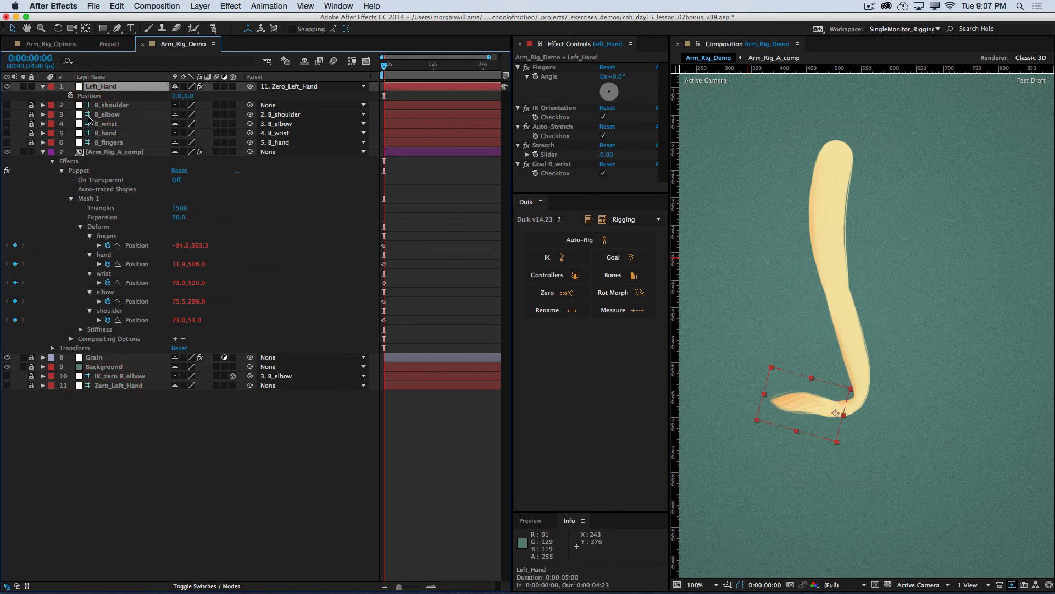
{"action": "key", "text": "r"}
{"action": "left_click", "coordinate": [190, 95]}
{"action": "type", "text": "0"}
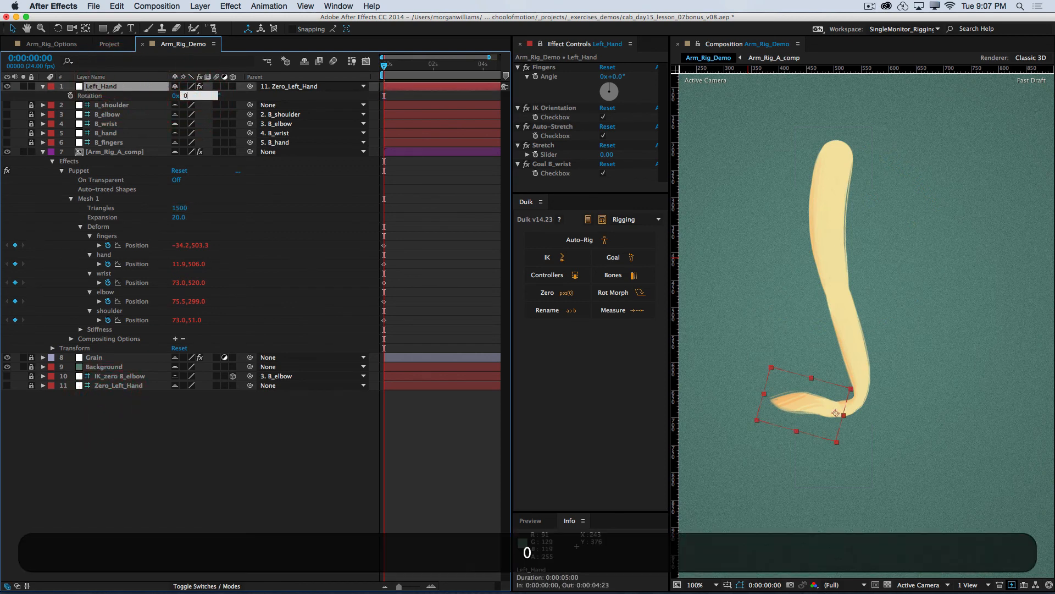
{"action": "key", "text": "Return"}
{"action": "left_click", "coordinate": [176, 448]}
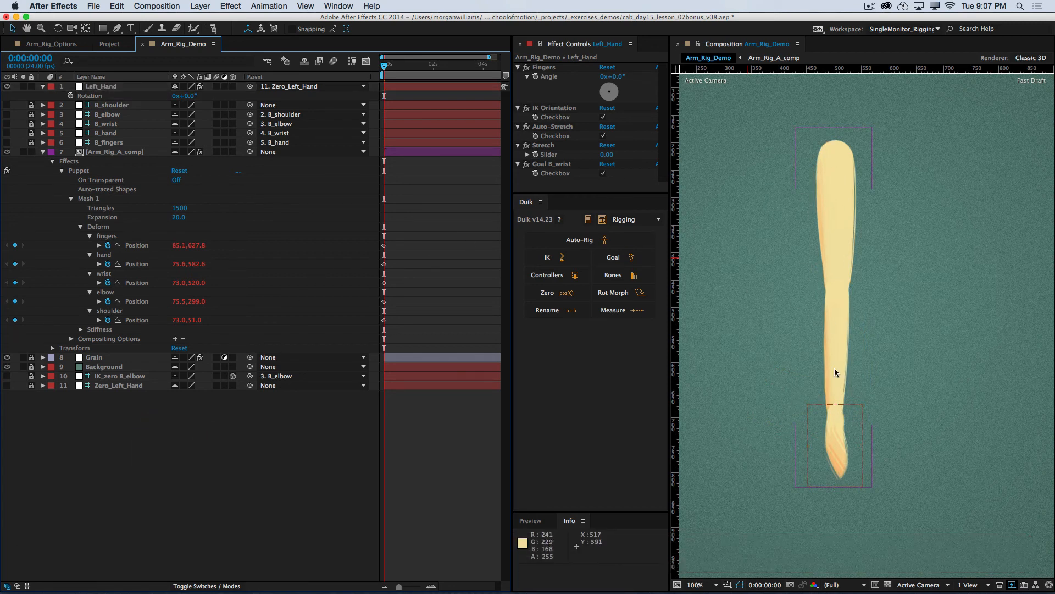
Step: Add a Puppet Starch pin to Mesh 1 midway along the forearm, set its extent to 90, and nudge it slightly toward the wrist
{"action": "left_click", "coordinate": [89, 198]}
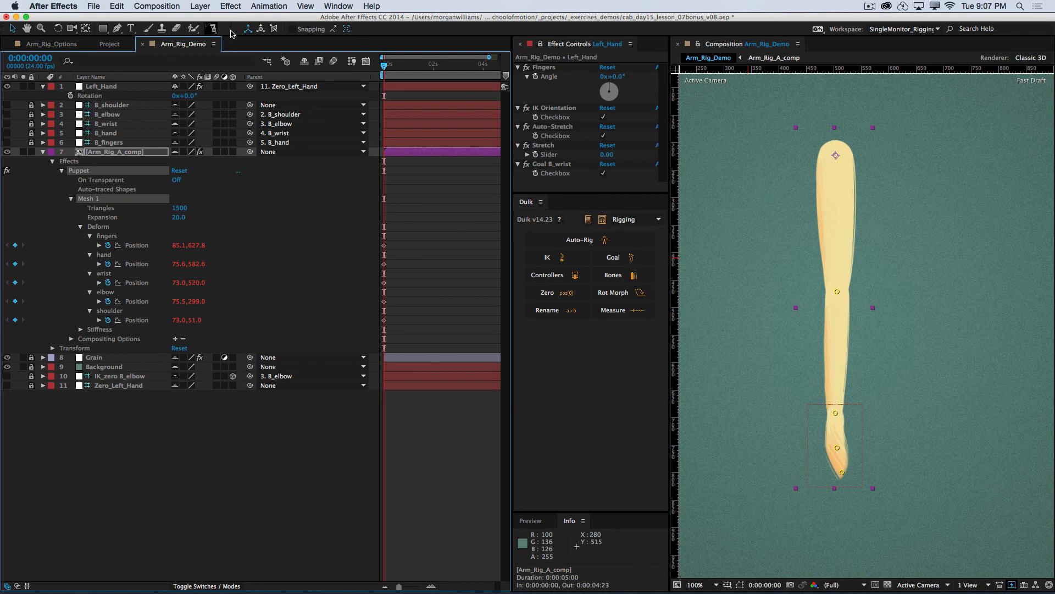
{"action": "left_click", "coordinate": [213, 29]}
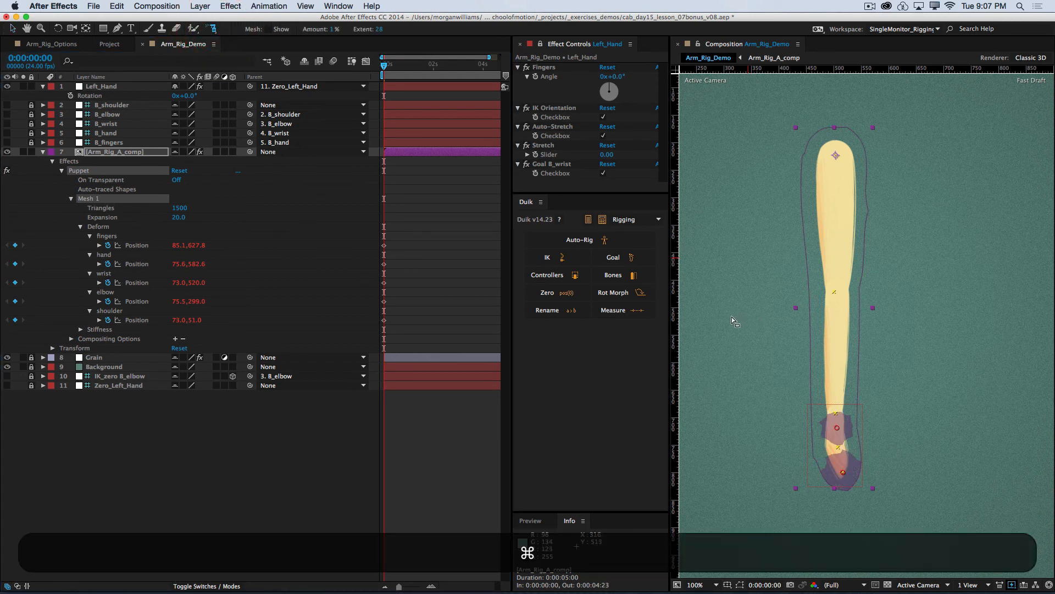
{"action": "key", "text": "super+equal"}
{"action": "key", "text": "space"}
{"action": "left_click_drag", "start_coordinate": [825, 364], "coordinate": [873, 287]}
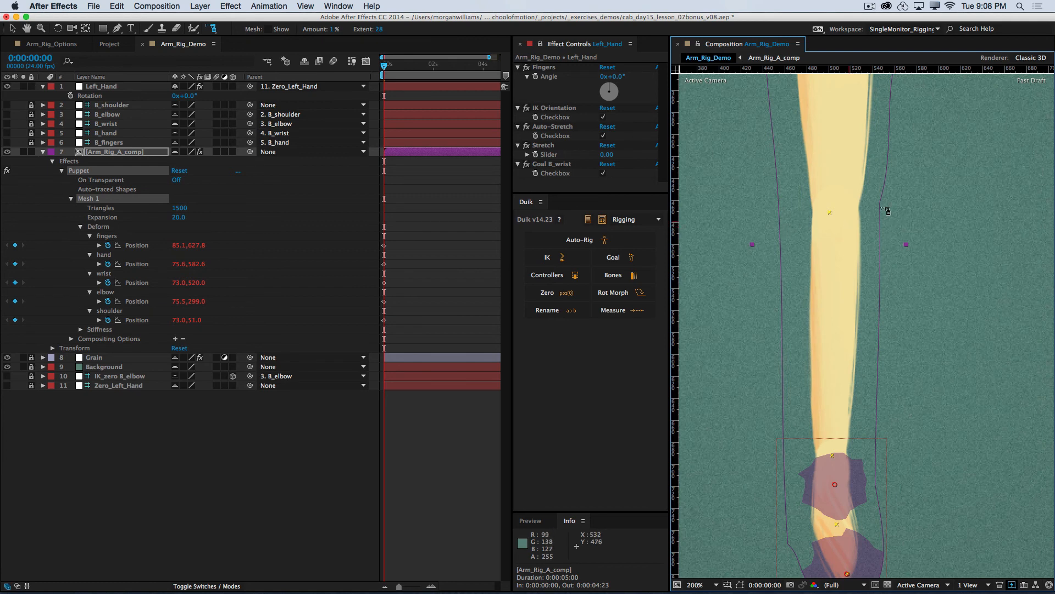
{"action": "left_click", "coordinate": [836, 317]}
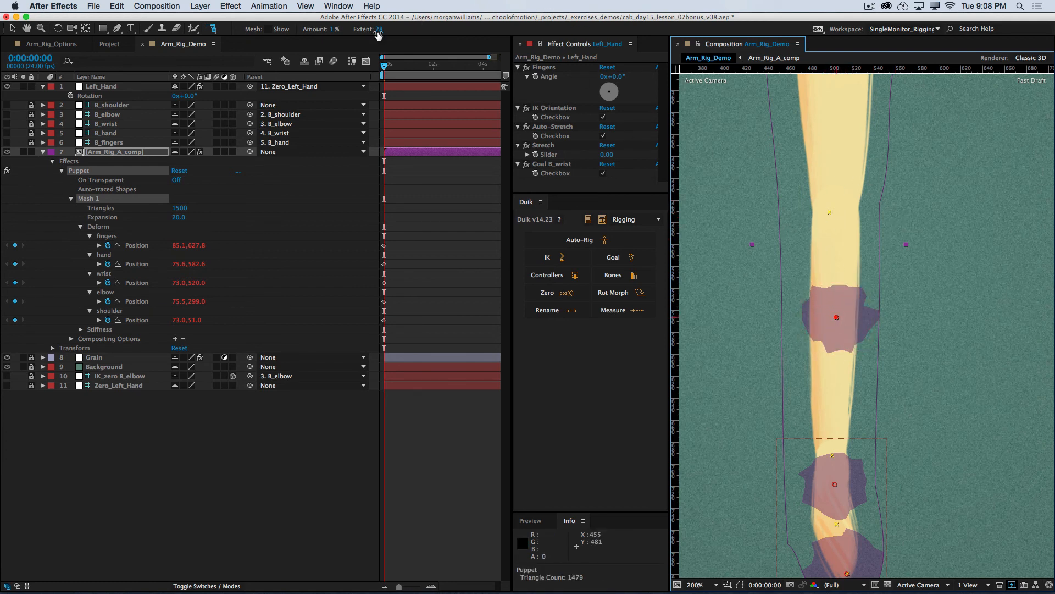
{"action": "left_click_drag", "start_coordinate": [378, 35], "coordinate": [413, 30]}
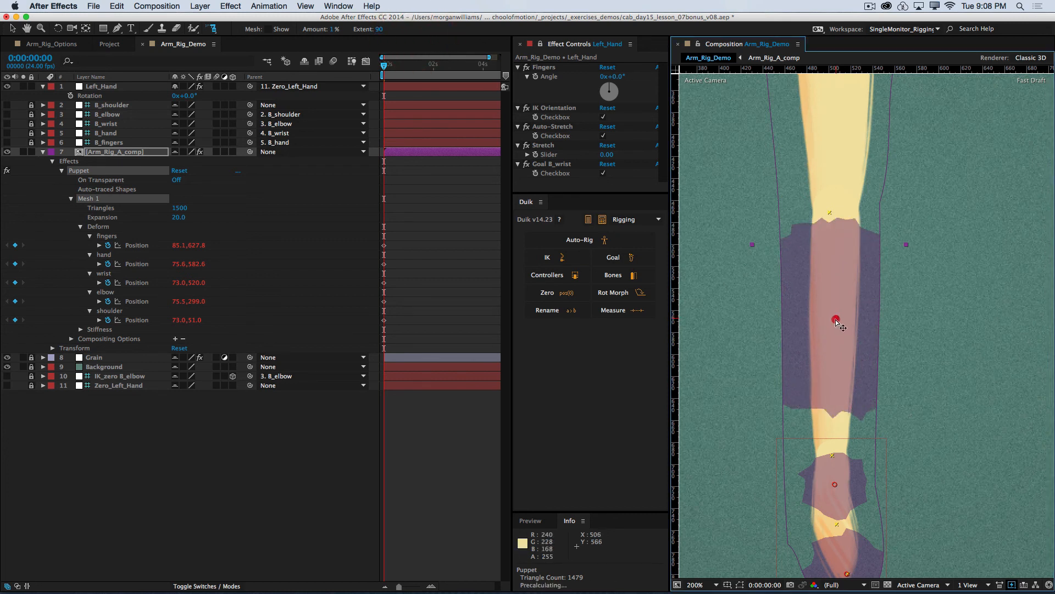
{"action": "left_click_drag", "start_coordinate": [836, 321], "coordinate": [836, 331]}
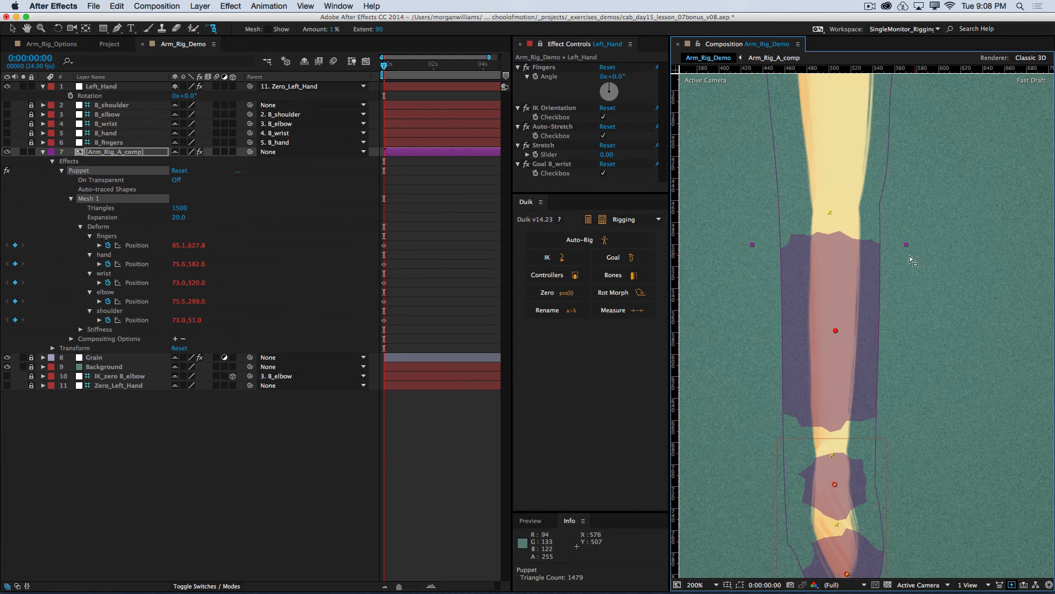
Step: Add a starch pin in the middle of the upper arm, undoing a misplaced one, and set its extent to 148
{"action": "key", "text": "space"}
{"action": "left_click_drag", "start_coordinate": [923, 241], "coordinate": [916, 334]}
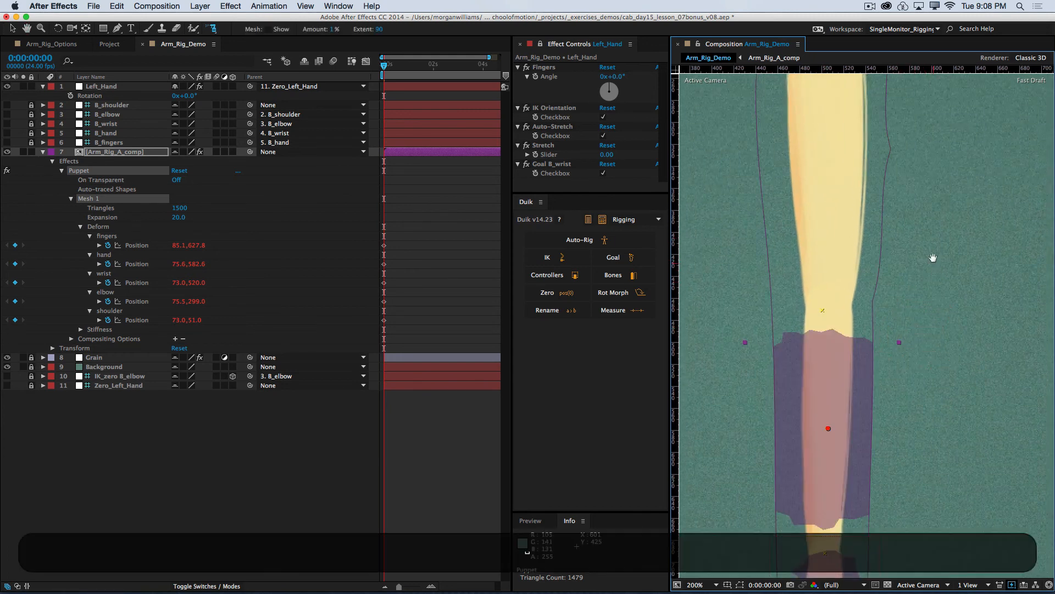
{"action": "left_click_drag", "start_coordinate": [933, 257], "coordinate": [937, 370]}
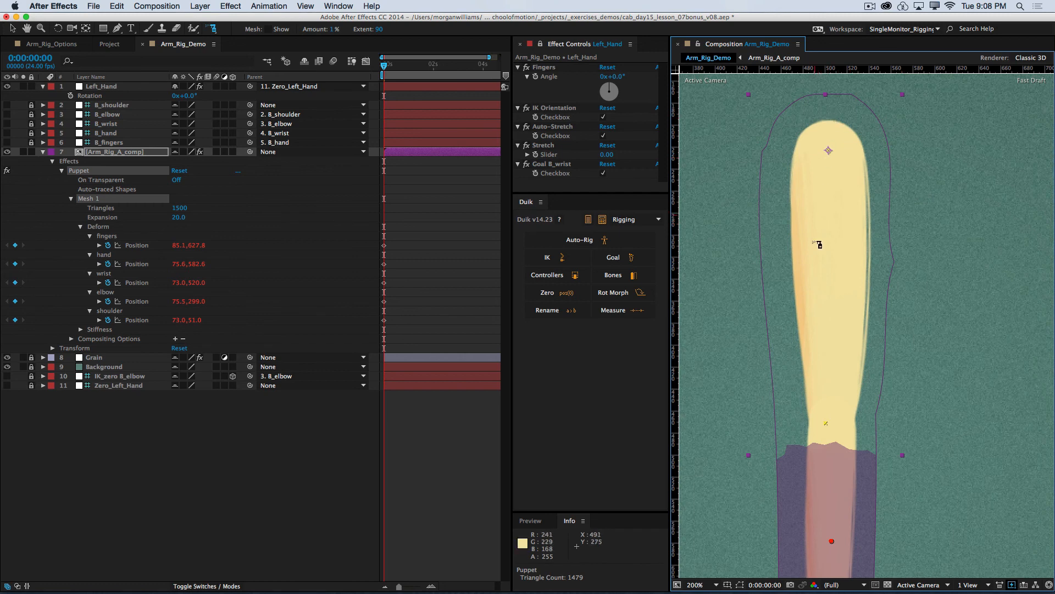
{"action": "left_click", "coordinate": [817, 306]}
{"action": "key", "text": "super+z"}
{"action": "left_click", "coordinate": [833, 239]}
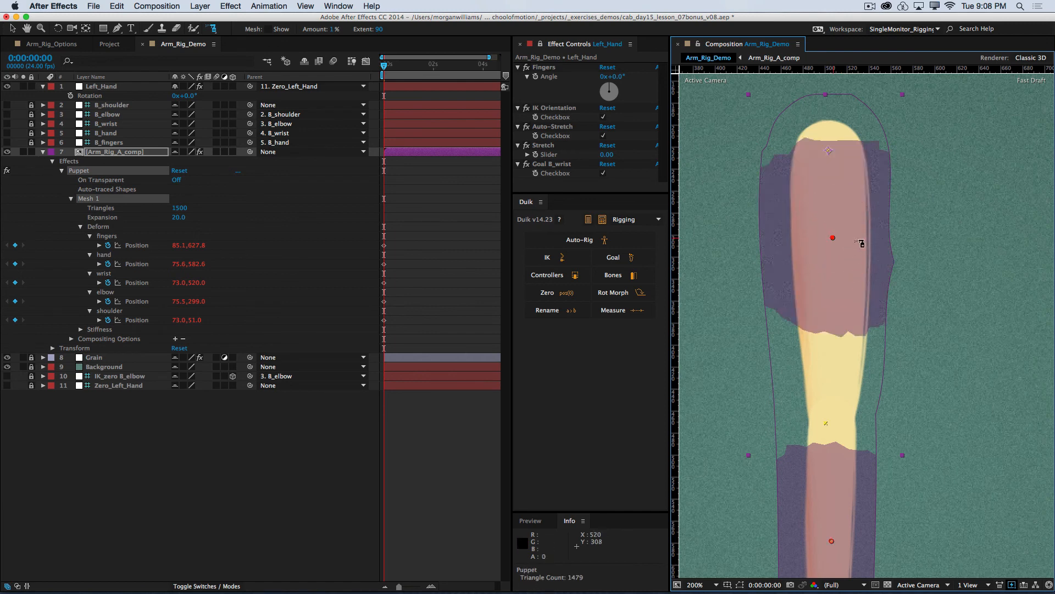
{"action": "left_click_drag", "start_coordinate": [381, 31], "coordinate": [415, 30]}
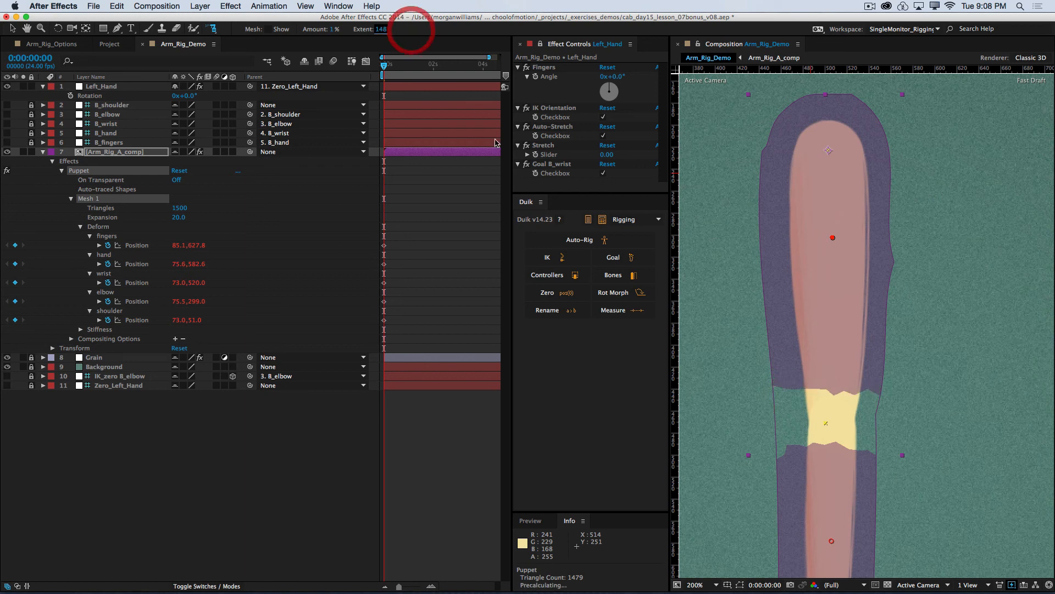
Step: Switch to the Selection tool and test the elbow bend by moving Left_Hand through several poses, ending at about -188, -108
{"action": "key", "text": "super+minus"}
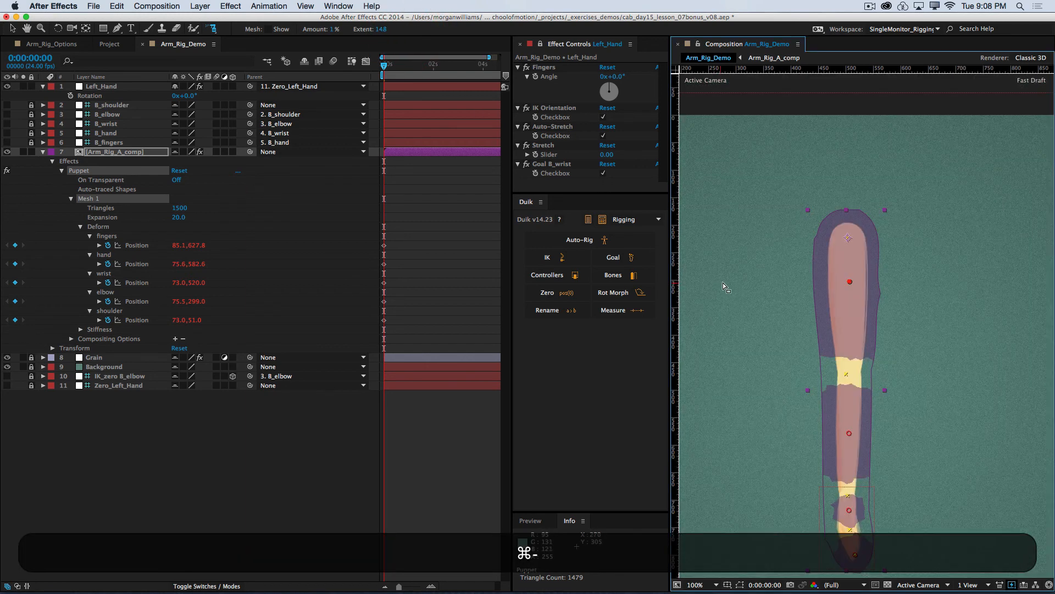
{"action": "key", "text": "v"}
{"action": "left_click", "coordinate": [106, 86]}
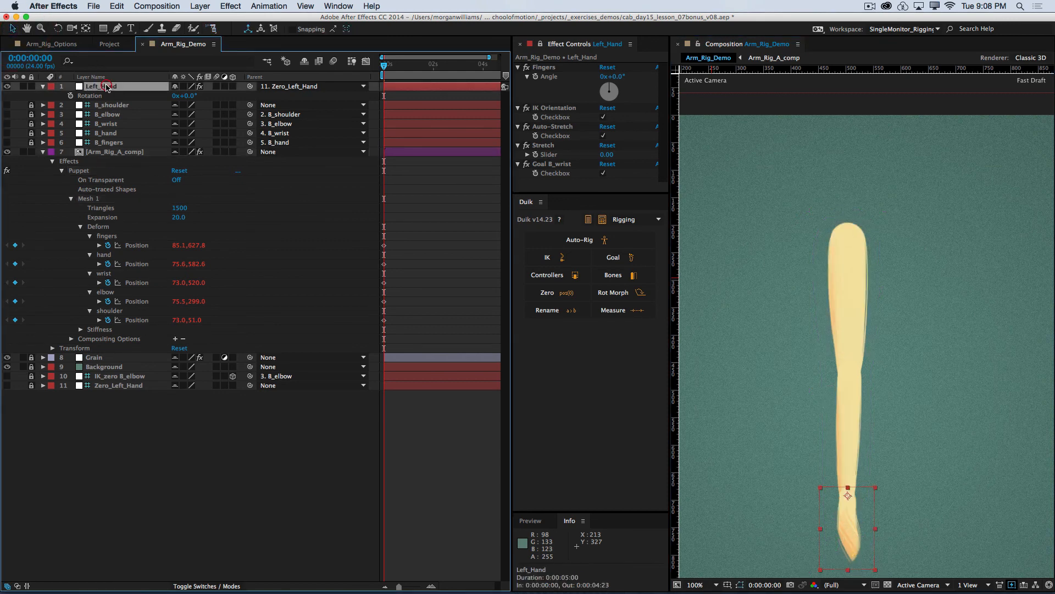
{"action": "left_click_drag", "start_coordinate": [829, 524], "coordinate": [861, 481]}
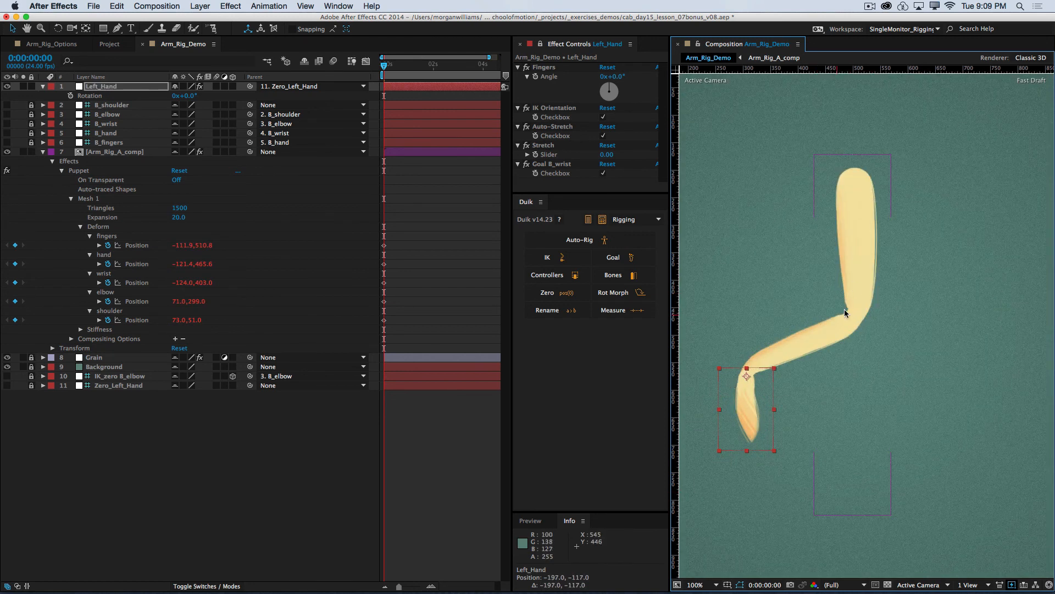
{"action": "left_click_drag", "start_coordinate": [740, 406], "coordinate": [751, 387]}
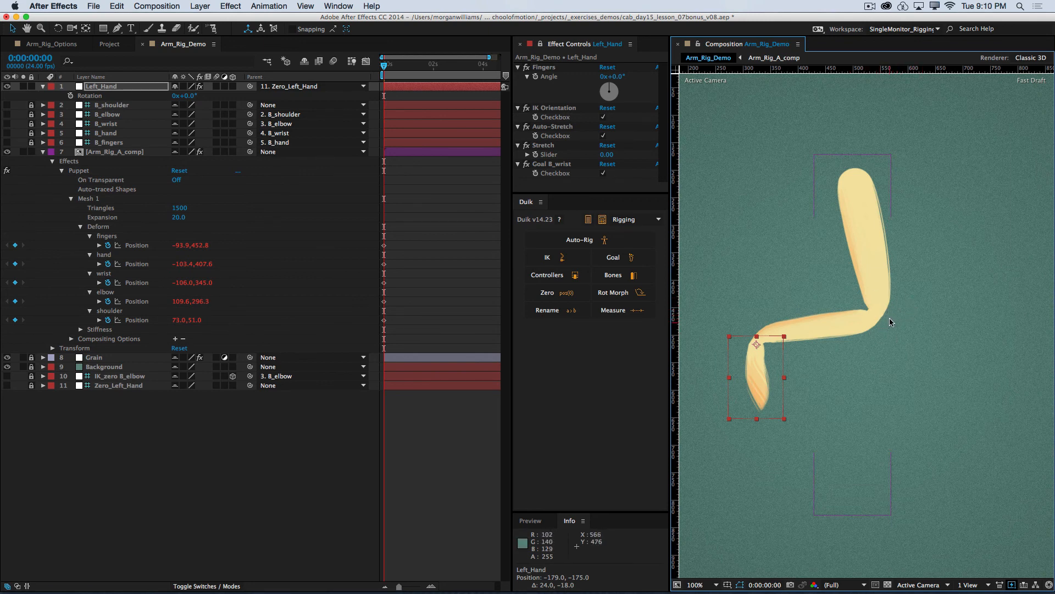
{"action": "left_click_drag", "start_coordinate": [744, 396], "coordinate": [745, 418]}
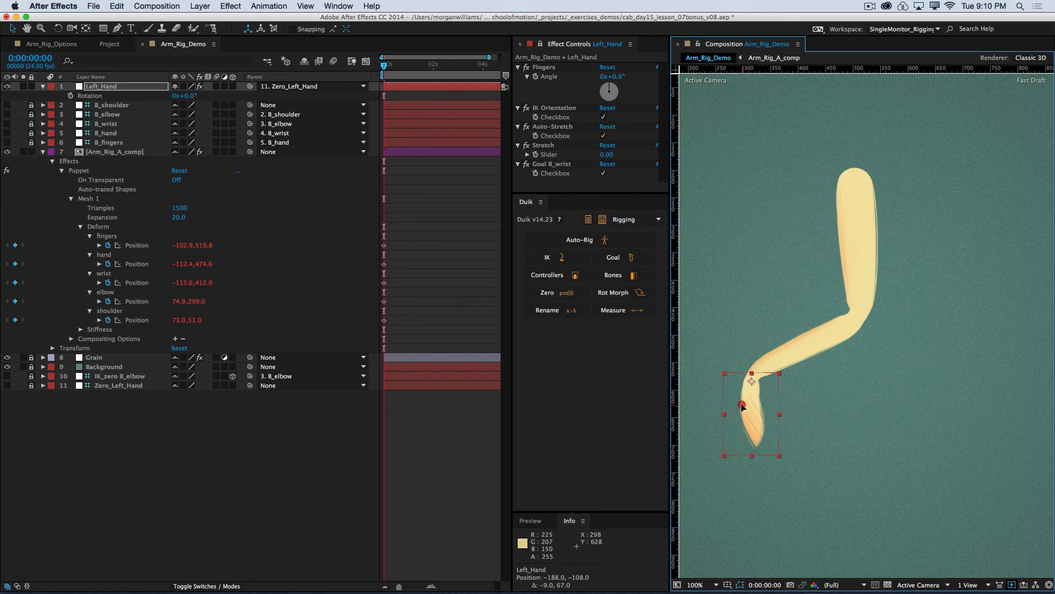
{"action": "left_click_drag", "start_coordinate": [742, 407], "coordinate": [742, 408]}
Step: Activate the Puppet Starch tool on Mesh 1, try a starch pin at the elbow with its extent reduced to 0, and delete that pin
{"action": "left_click", "coordinate": [91, 200]}
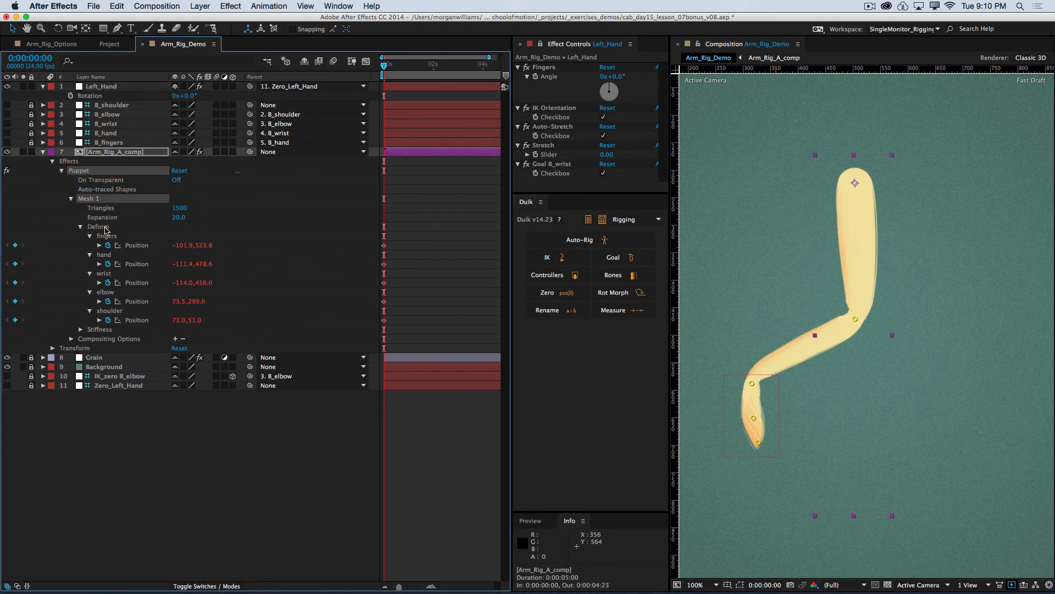
{"action": "left_click", "coordinate": [212, 29]}
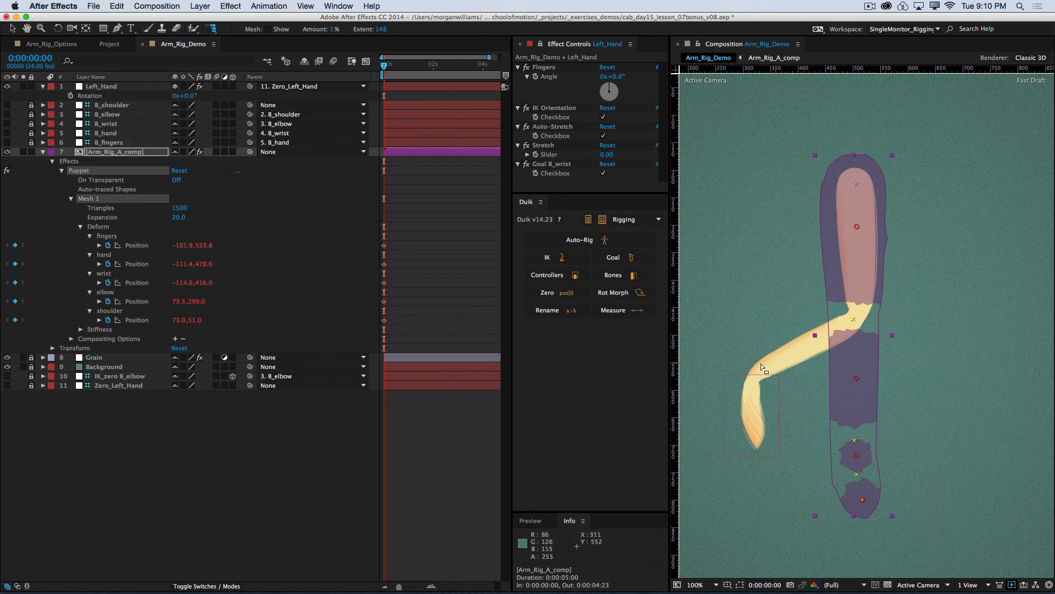
{"action": "scroll", "coordinate": [832, 297], "scroll_direction": "up", "scroll_amount": 2}
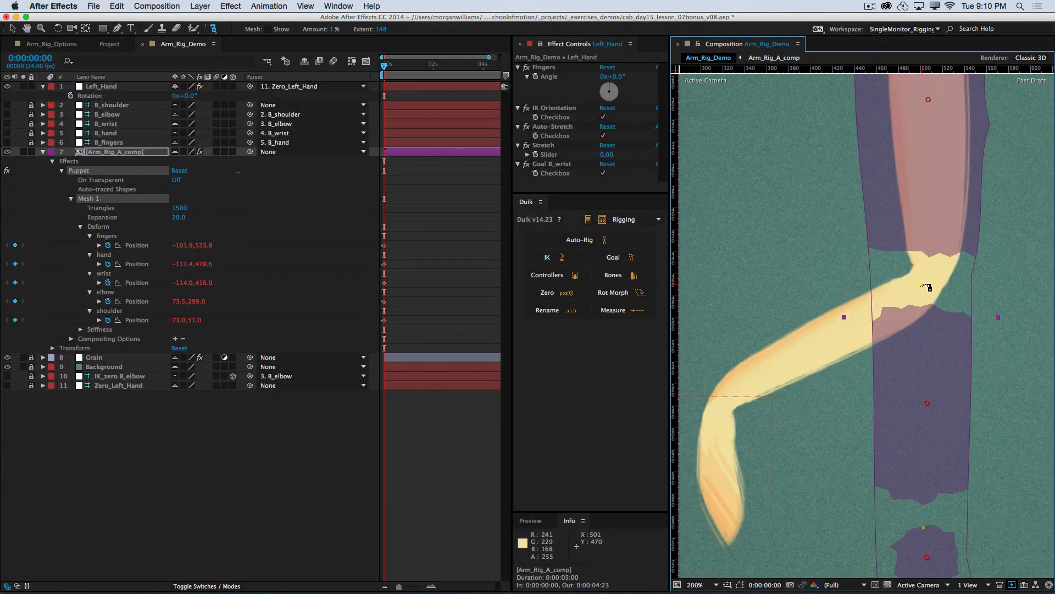
{"action": "left_click", "coordinate": [924, 286]}
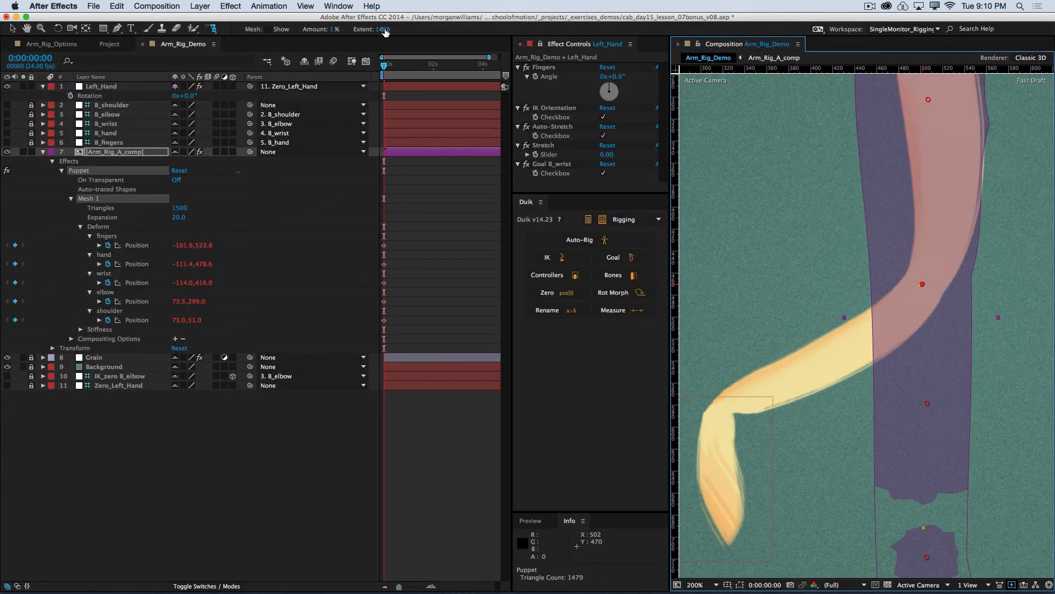
{"action": "left_click_drag", "start_coordinate": [385, 31], "coordinate": [351, 33]}
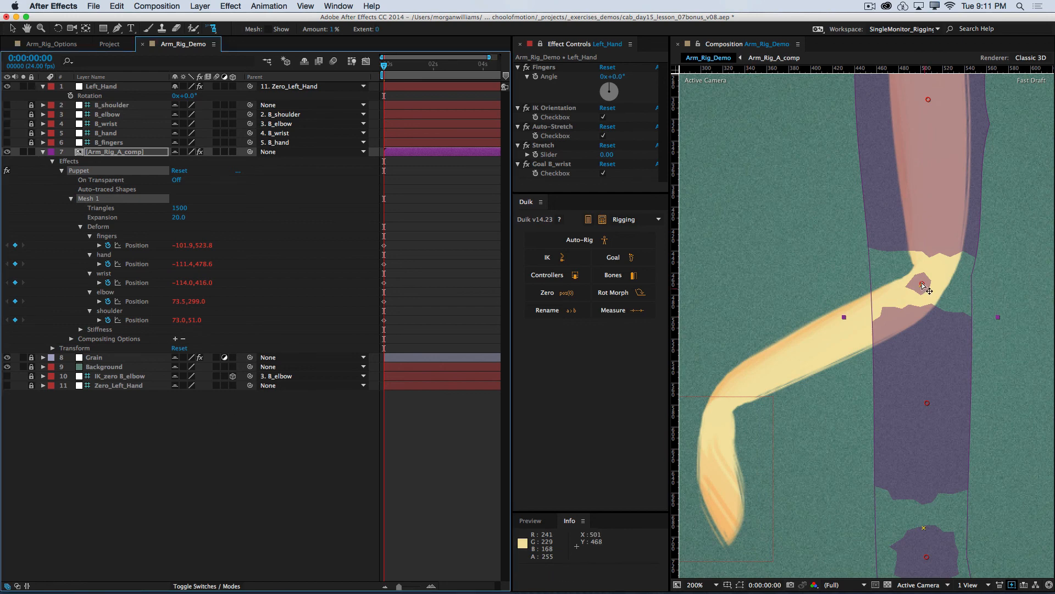
{"action": "left_click", "coordinate": [924, 287]}
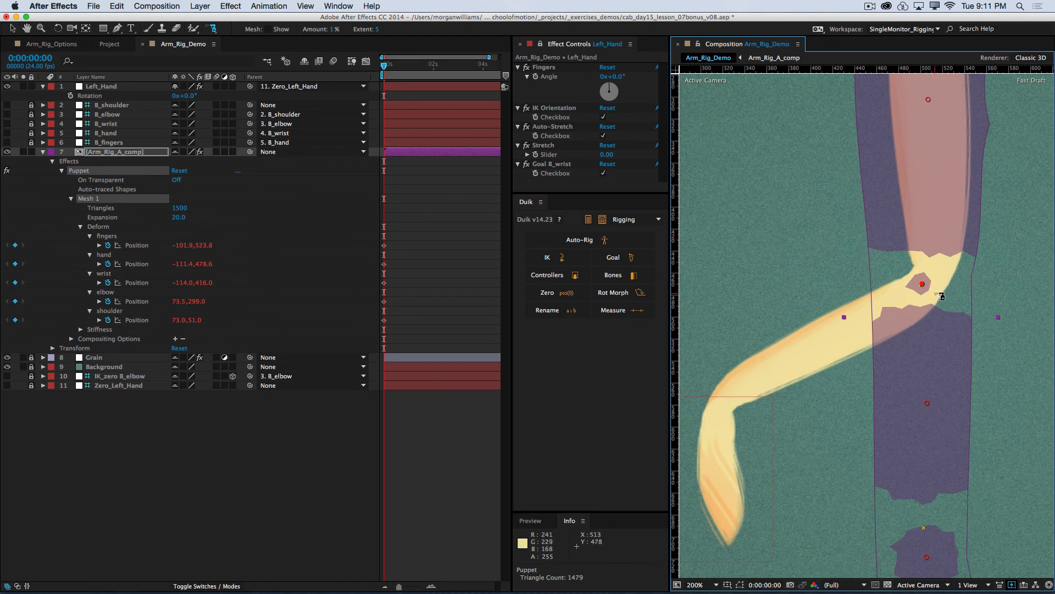
{"action": "key", "text": "BackSpace"}
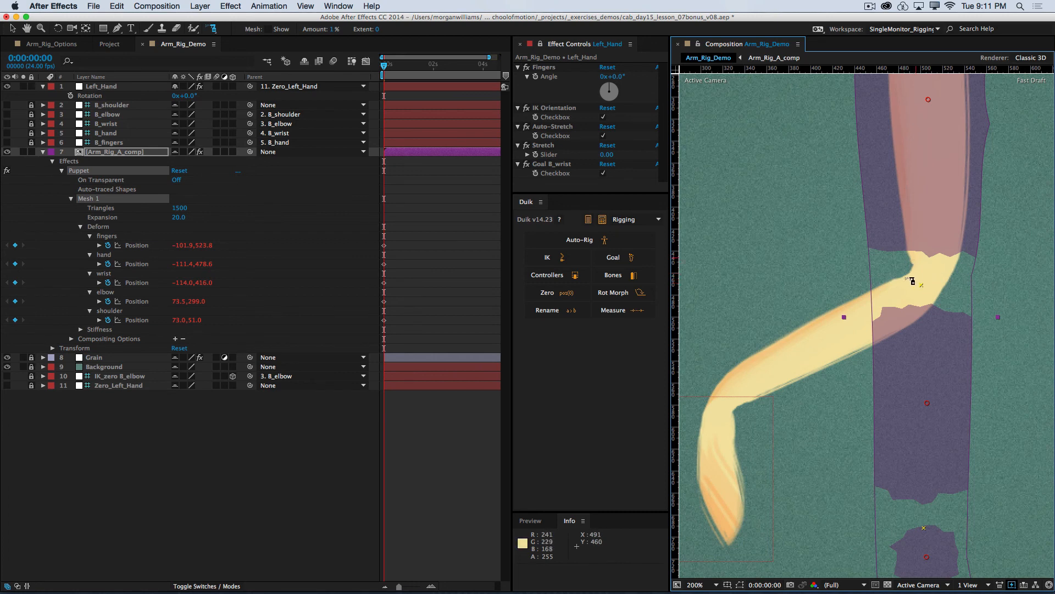
Step: Place a new starch pin on the elbow with an extent of 11, nudge it slightly upward, and return to the Selection tool
{"action": "left_click", "coordinate": [922, 285]}
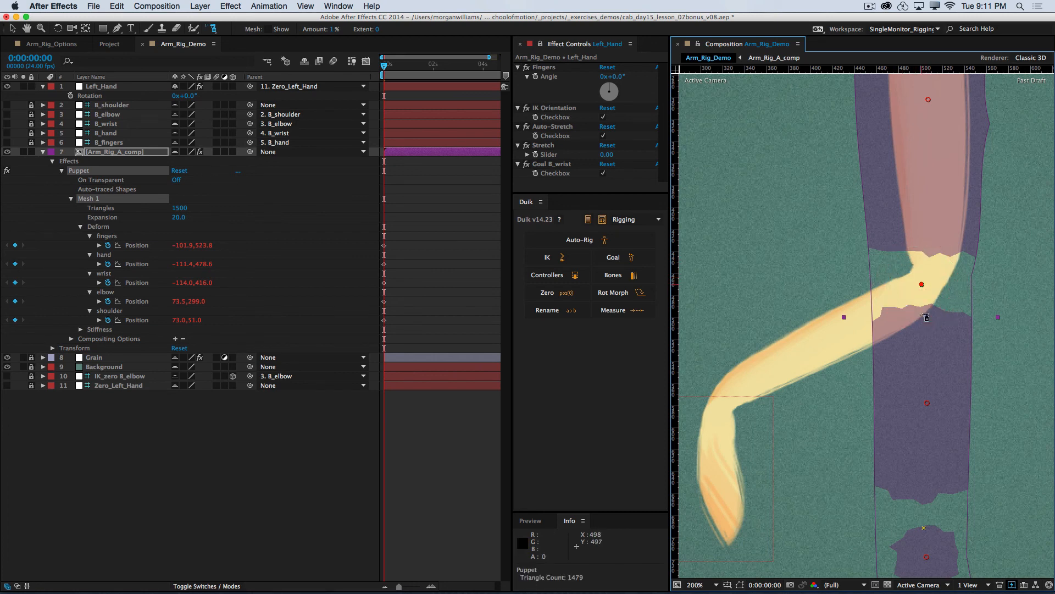
{"action": "mouse_move", "coordinate": [377, 33]}
{"action": "left_mouse_down"}
{"action": "mouse_move", "coordinate": [387, 31]}
{"action": "mouse_move", "coordinate": [377, 32]}
{"action": "left_mouse_up"}
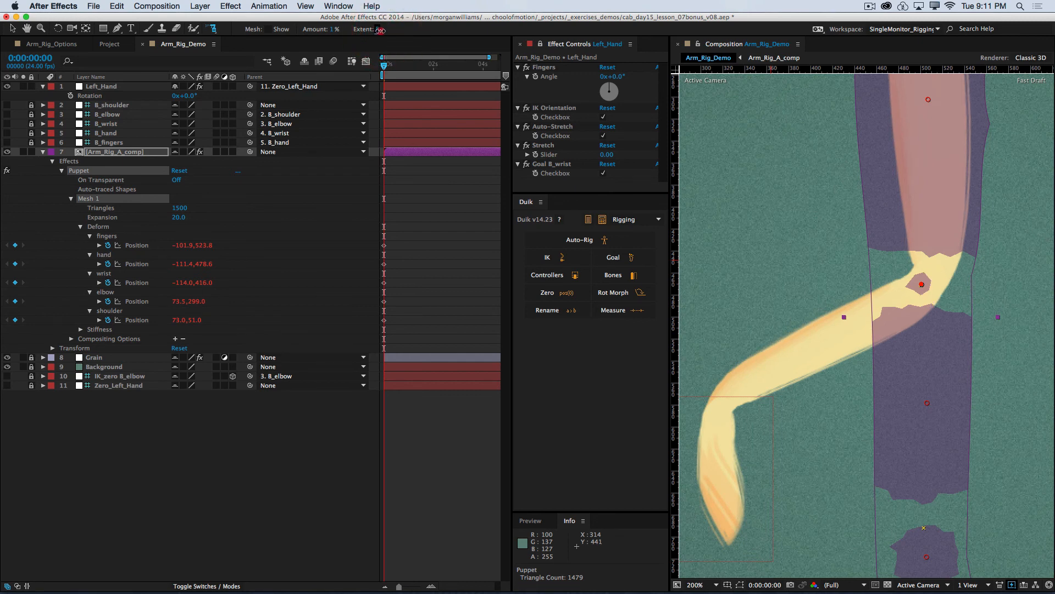
{"action": "left_click_drag", "start_coordinate": [380, 31], "coordinate": [383, 11]}
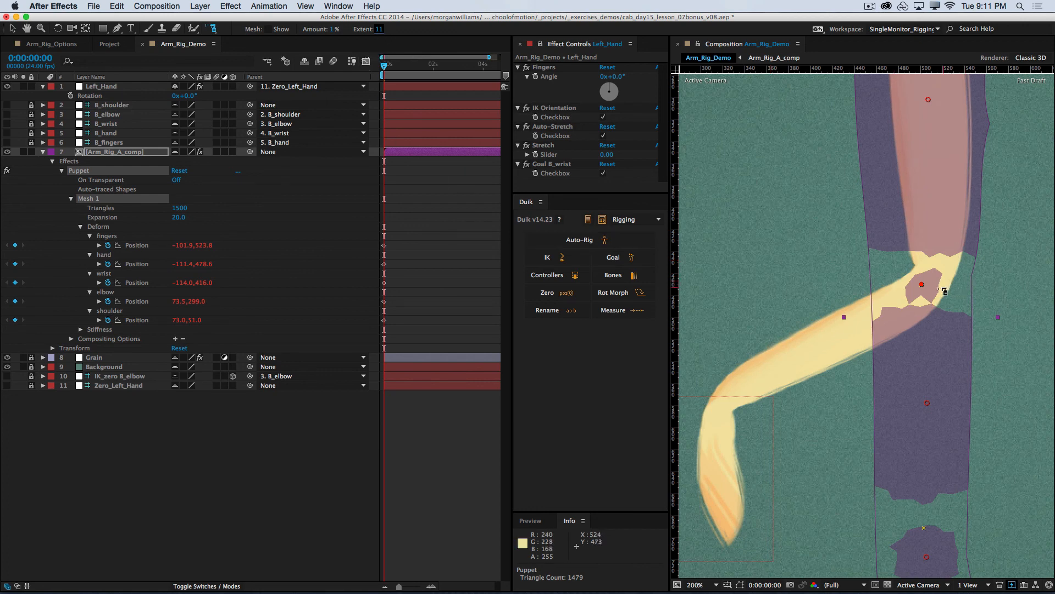
{"action": "left_click_drag", "start_coordinate": [921, 285], "coordinate": [921, 282]}
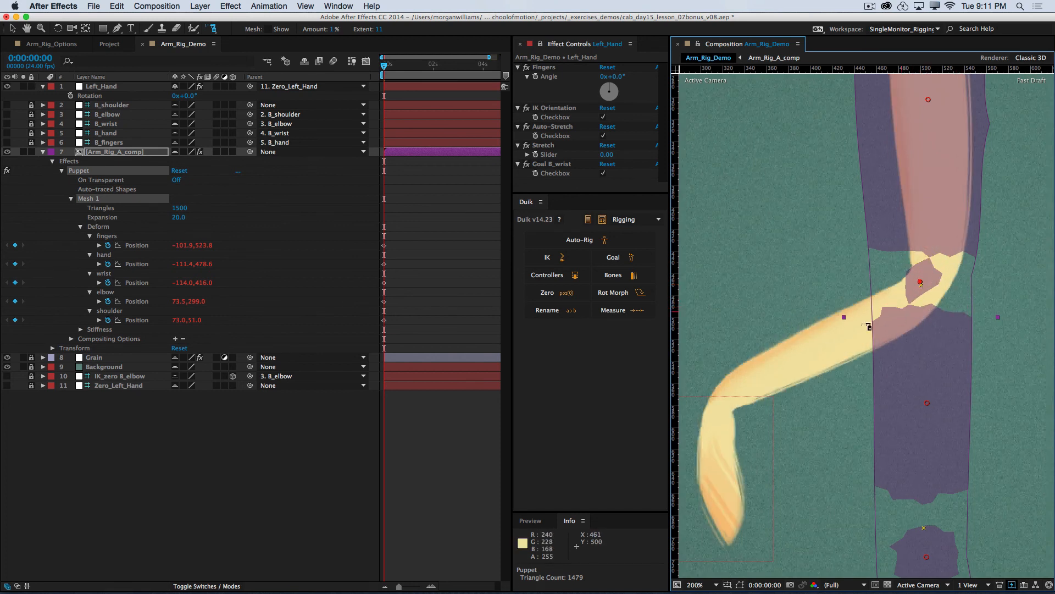
{"action": "left_click", "coordinate": [200, 462]}
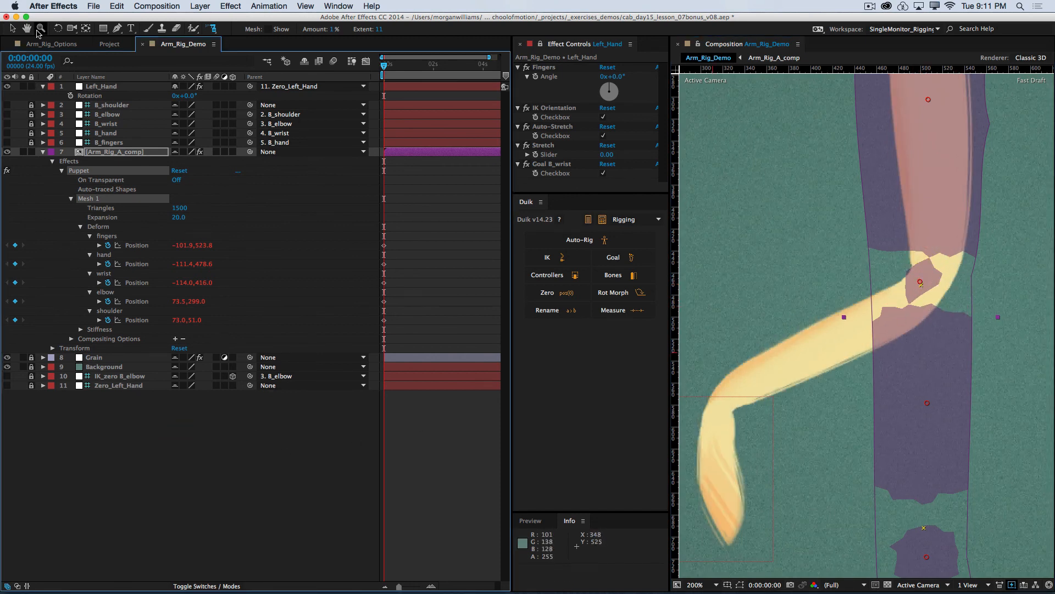
{"action": "key", "text": "v"}
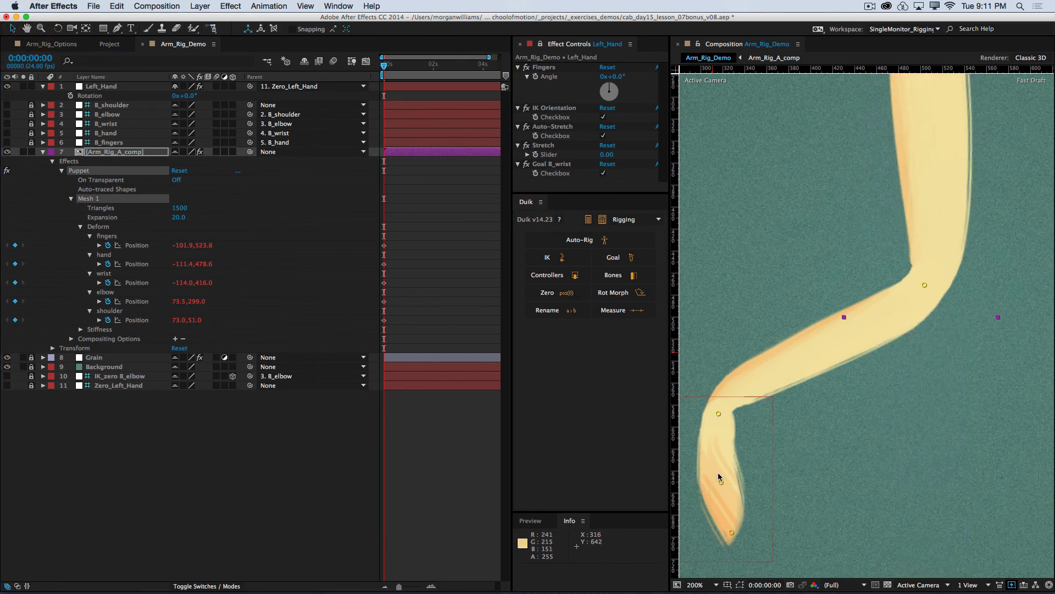
Step: Test the rig by moving Left_Hand to about -210, -180, rotating it to 51.3° and setting the Fingers Angle to -53°
{"action": "key", "text": "super+minus"}
{"action": "left_click_drag", "start_coordinate": [778, 421], "coordinate": [766, 379]}
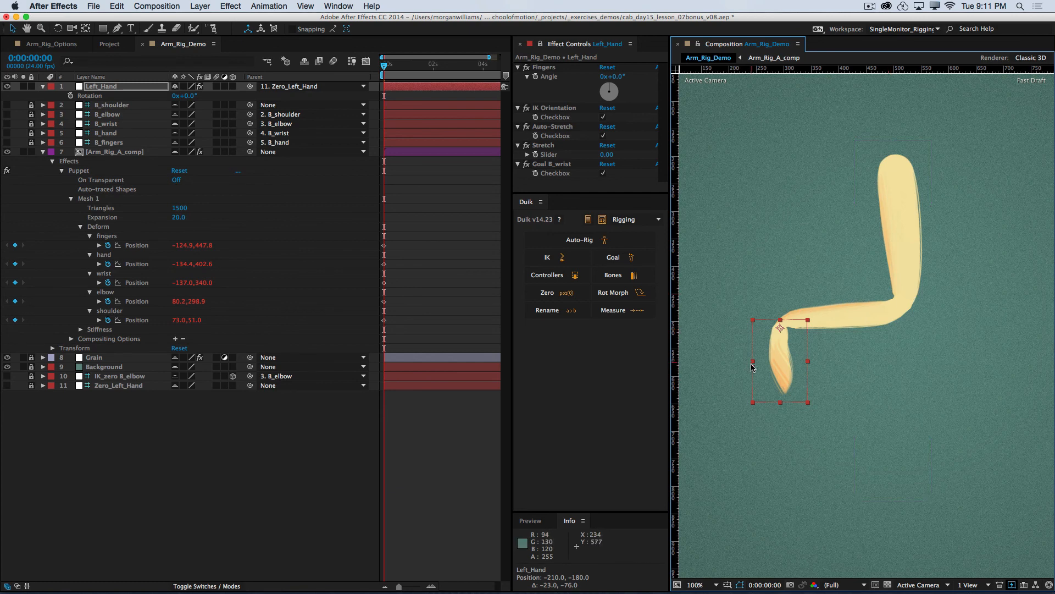
{"action": "left_click_drag", "start_coordinate": [781, 423], "coordinate": [727, 365]}
{"action": "key", "text": "super+z"}
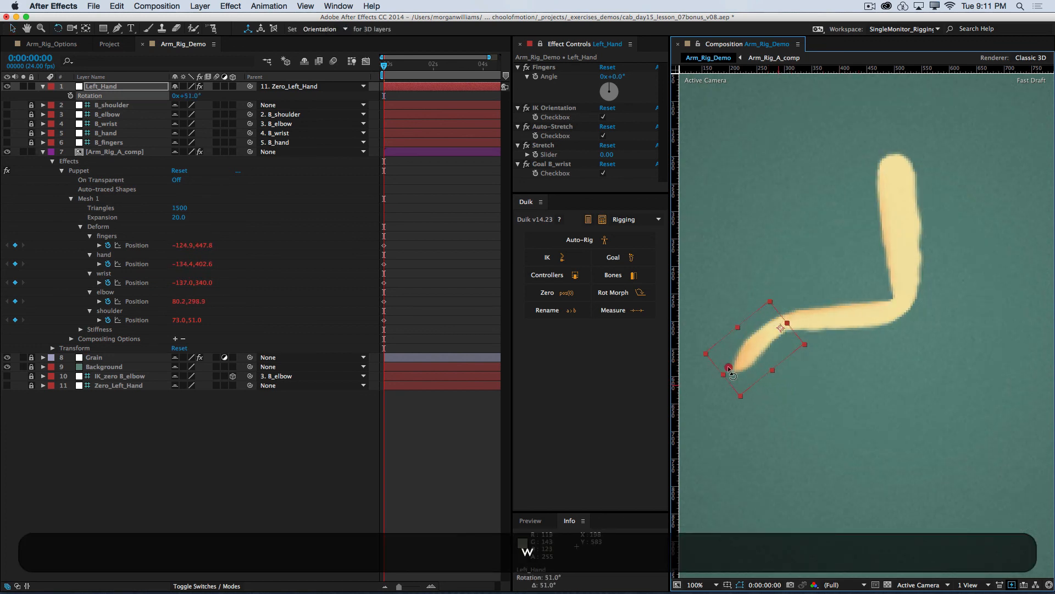
{"action": "left_click_drag", "start_coordinate": [615, 77], "coordinate": [591, 78]}
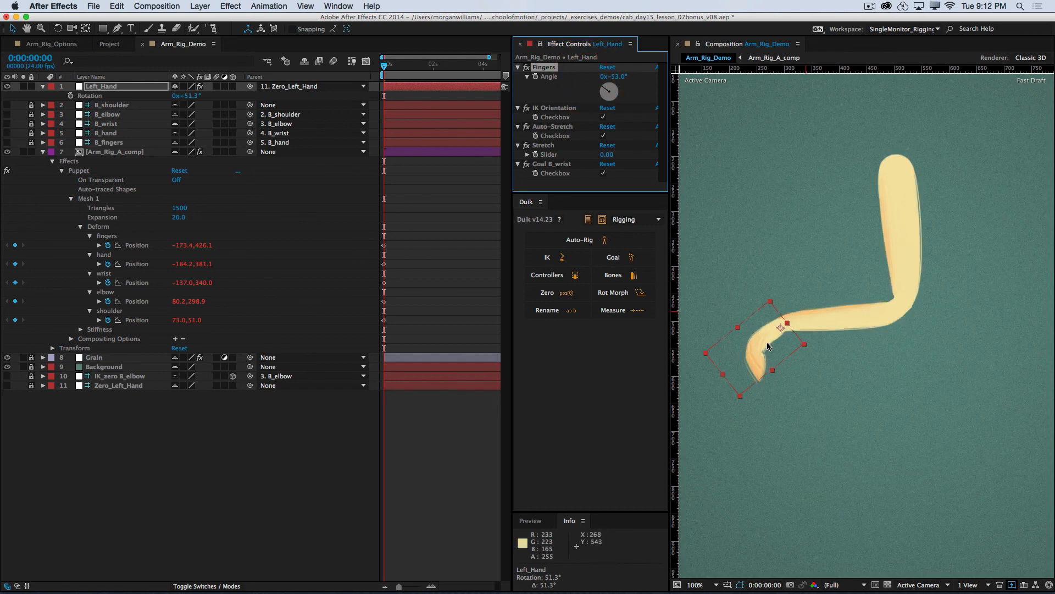
Step: Test a raised-hand pose by moving Left_Hand to about -197, -132 and rotating it to about 182.9°
{"action": "left_click_drag", "start_coordinate": [769, 346], "coordinate": [796, 354]}
{"action": "key", "text": "w"}
{"action": "key", "text": "w"}
{"action": "key", "text": "w"}
{"action": "key", "text": "v"}
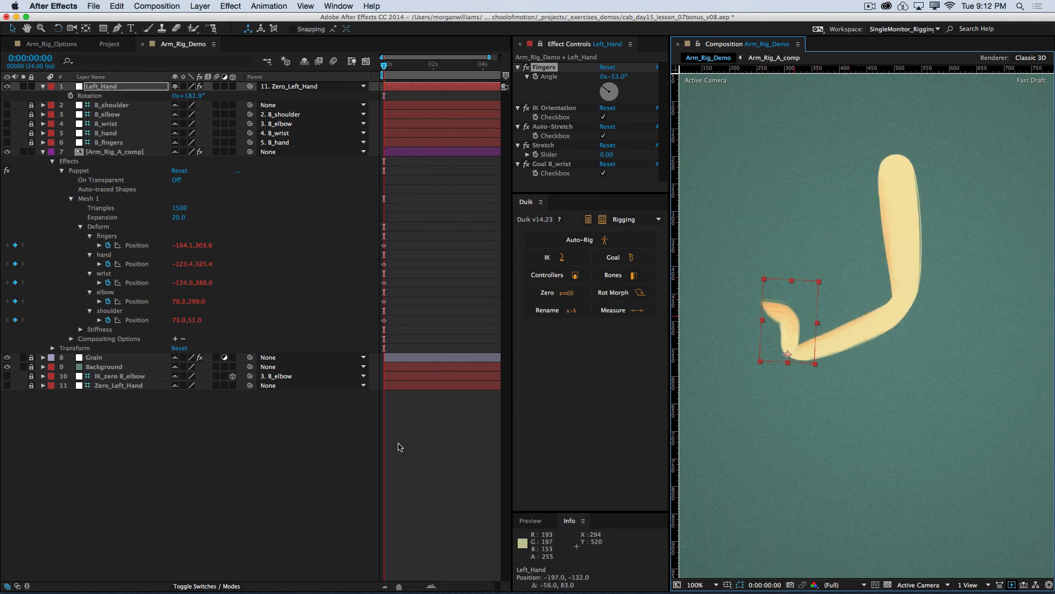
Step: Reset the Position of Left_Hand to 0, 0
{"action": "left_click", "coordinate": [127, 87]}
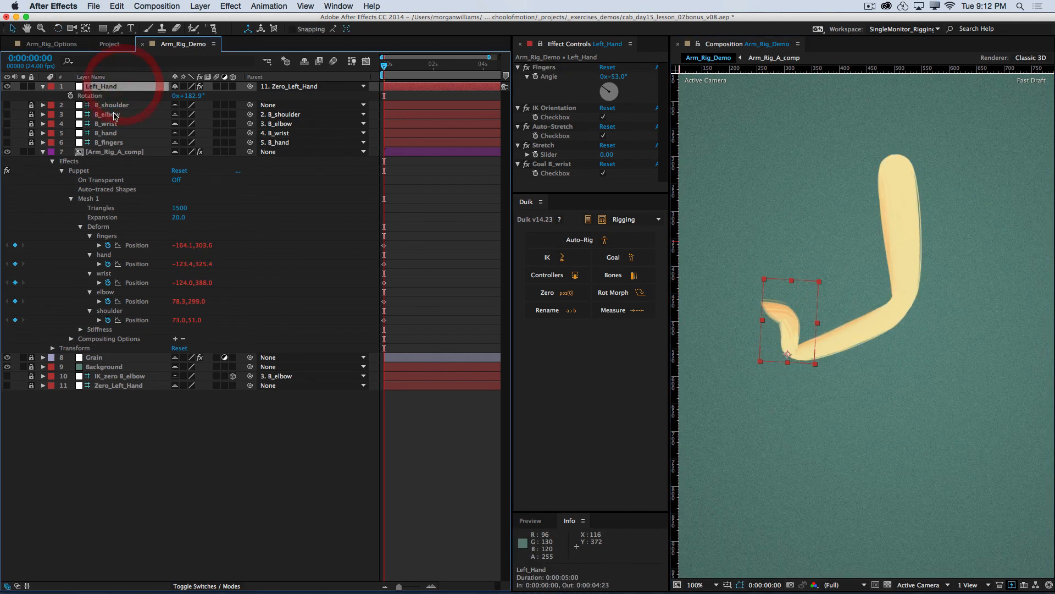
{"action": "key", "text": "p"}
{"action": "left_click", "coordinate": [184, 95]}
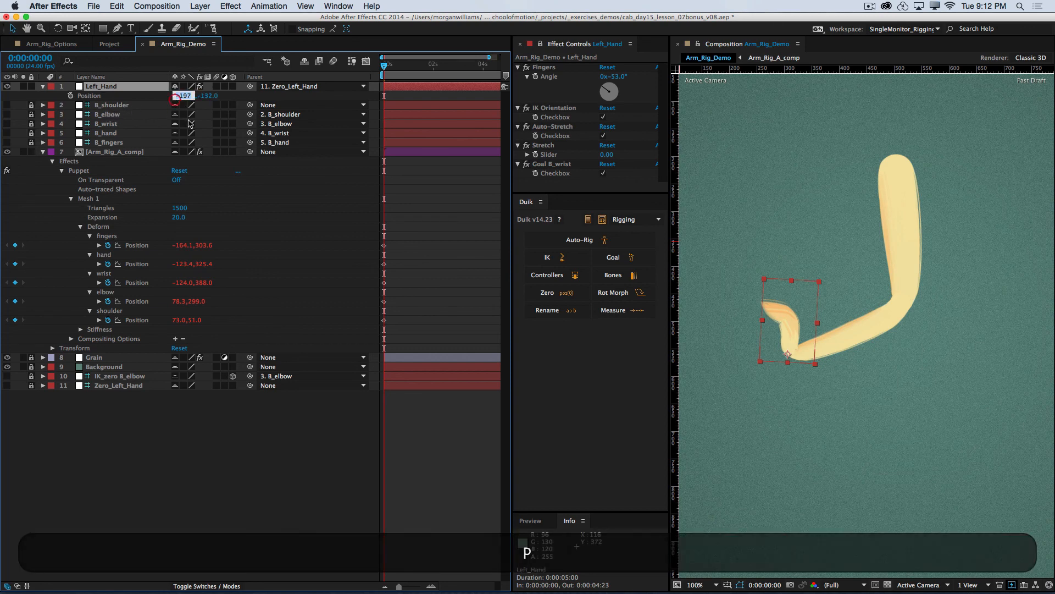
{"action": "type", "text": "0"}
{"action": "key", "text": "Tab"}
{"action": "type", "text": "0"}
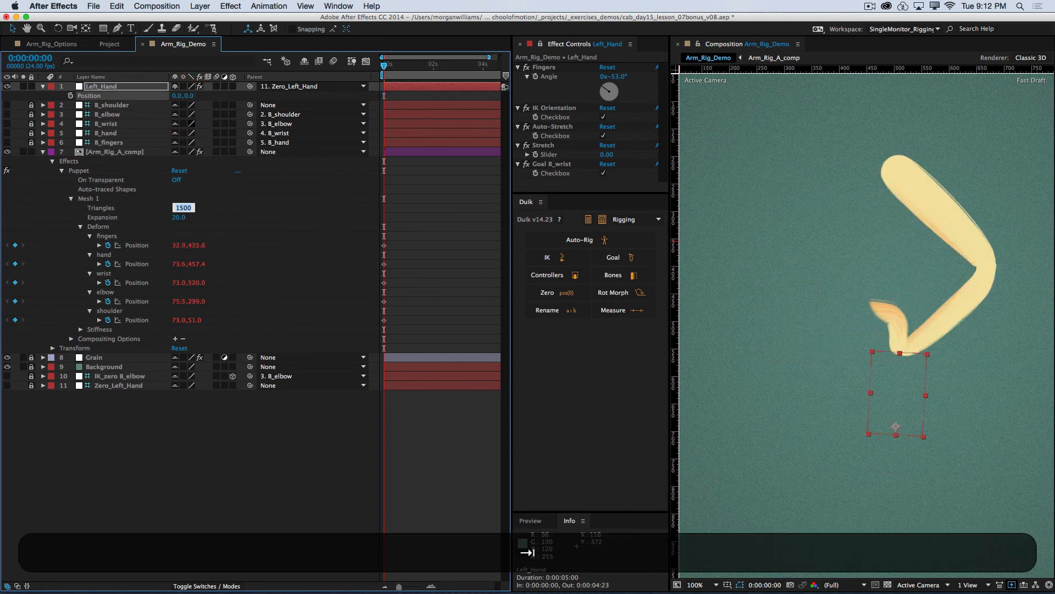
{"action": "key", "text": "Tab"}
Step: Reset the Rotation of Left_Hand and its Fingers Angle to 0°
{"action": "left_click", "coordinate": [104, 86]}
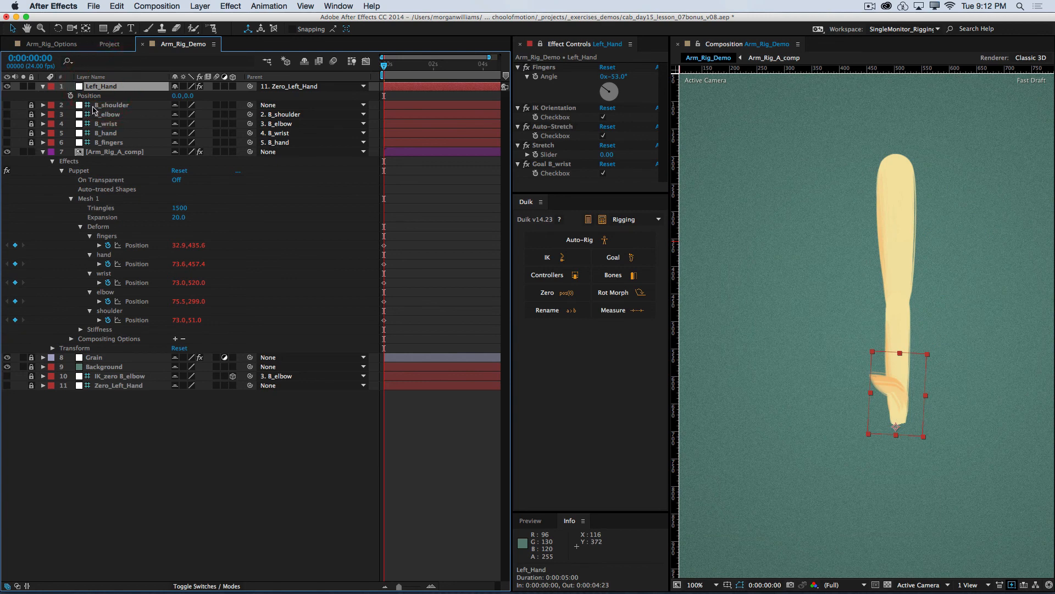
{"action": "key", "text": "r"}
{"action": "left_click", "coordinate": [193, 95]}
{"action": "type", "text": "0"}
{"action": "key", "text": "Return"}
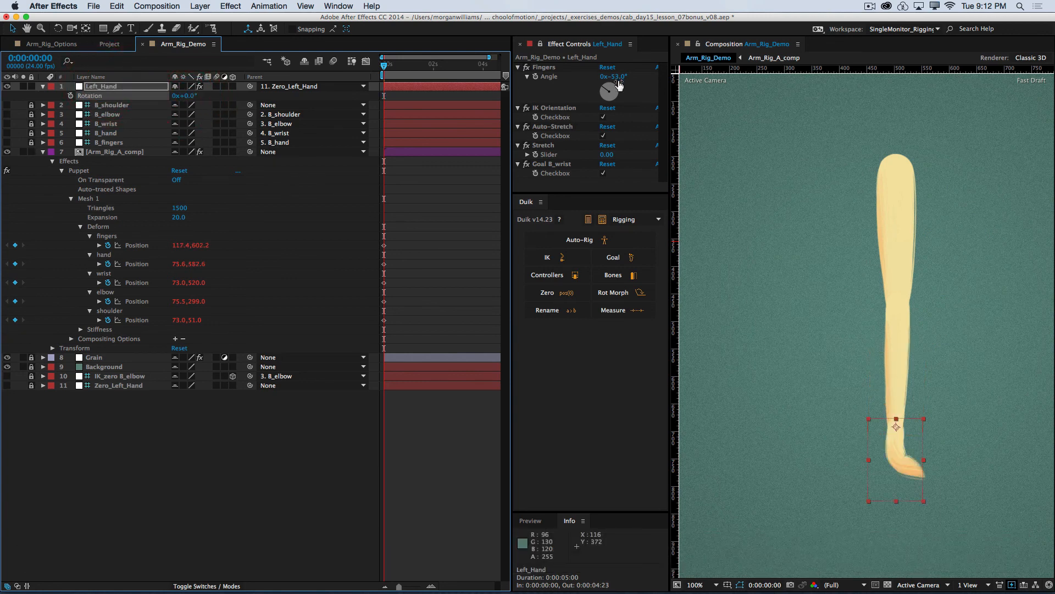
{"action": "left_click", "coordinate": [615, 77]}
{"action": "type", "text": "0"}
{"action": "key", "text": "Return"}
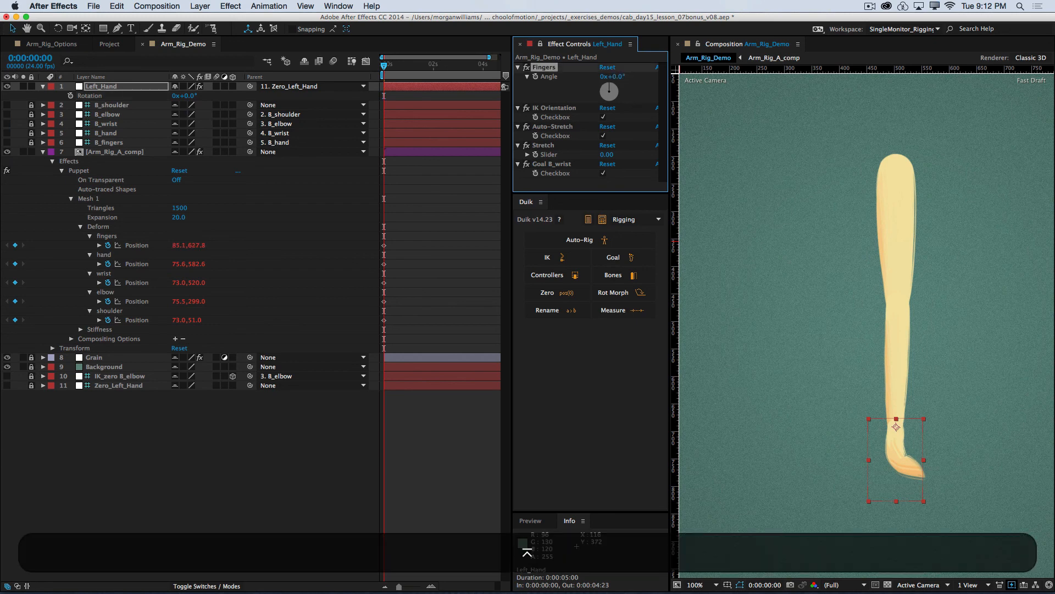
Step: Collapse the properties of the Arm_Rig_A_comp layer and lock it
{"action": "key", "text": "comma"}
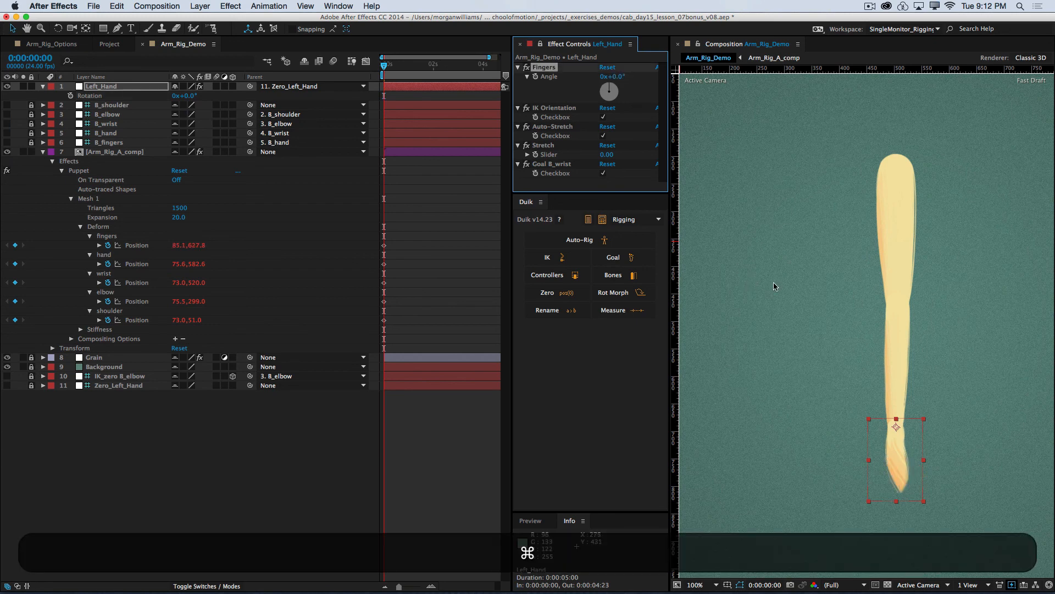
{"action": "left_click", "coordinate": [234, 466]}
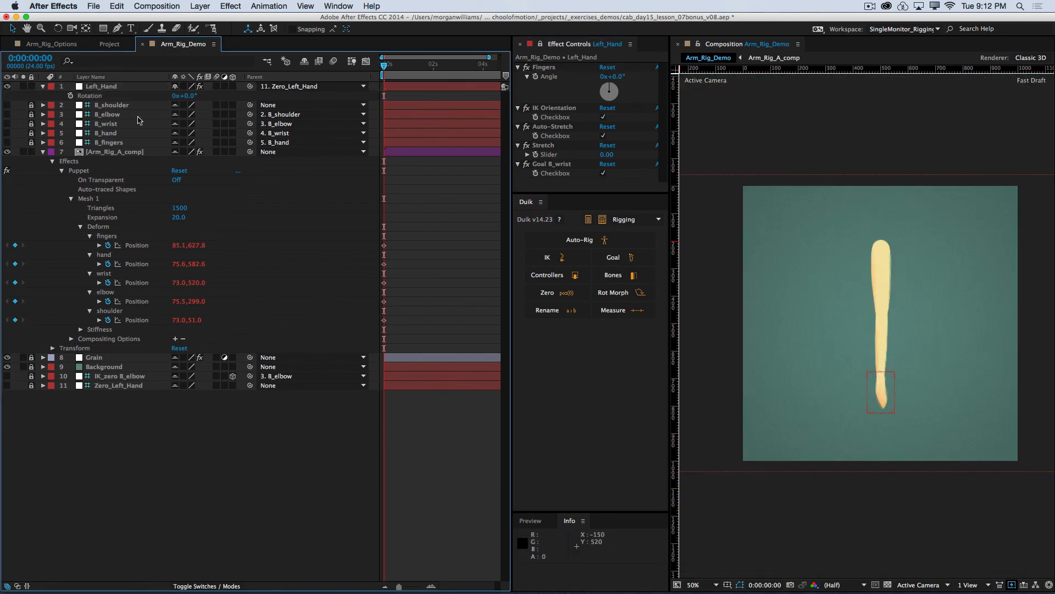
{"action": "left_click", "coordinate": [43, 154]}
{"action": "left_click", "coordinate": [31, 161]}
{"action": "left_click", "coordinate": [31, 152]}
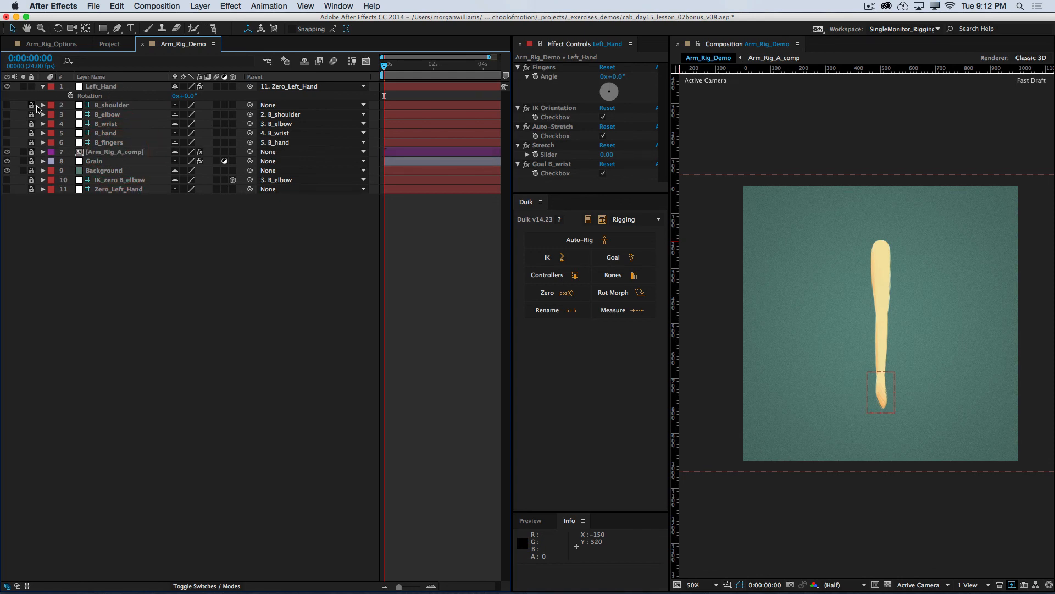
Step: Collapse the Left_Hand properties and hide the shy layers so only the controller is listed in the timeline
{"action": "left_click_drag", "start_coordinate": [108, 89], "coordinate": [101, 97]}
{"action": "left_click", "coordinate": [114, 216]}
{"action": "left_click", "coordinate": [43, 88]}
{"action": "left_click", "coordinate": [305, 62]}
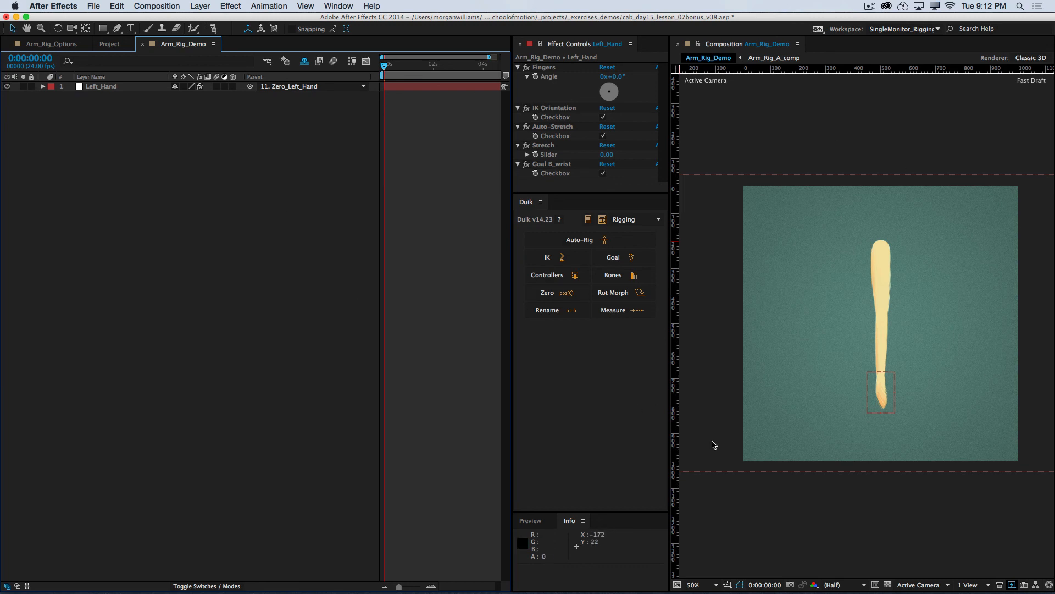
Step: Try posing the arm with Left_Hand, undo the move and deselect the layer
{"action": "left_click_drag", "start_coordinate": [859, 342], "coordinate": [851, 374]}
{"action": "key", "text": "super+z"}
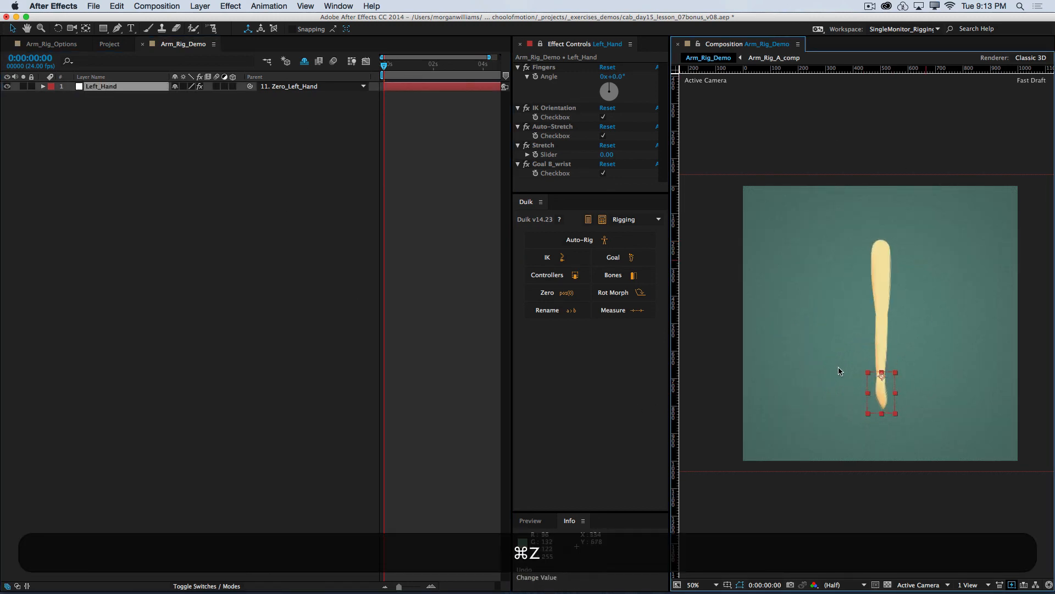
{"action": "left_click", "coordinate": [240, 207]}
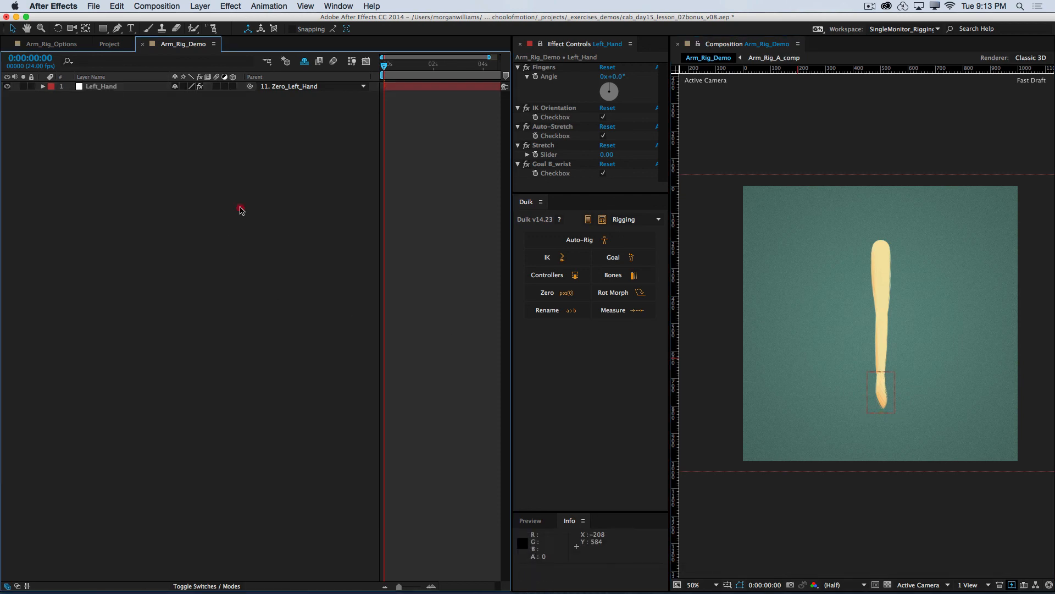
Step: Set first-frame keyframes on Left_Hand's Position, Rotation, Fingers Angle and IK Orientation checkbox, and show all its keyframed properties
{"action": "left_click", "coordinate": [106, 88]}
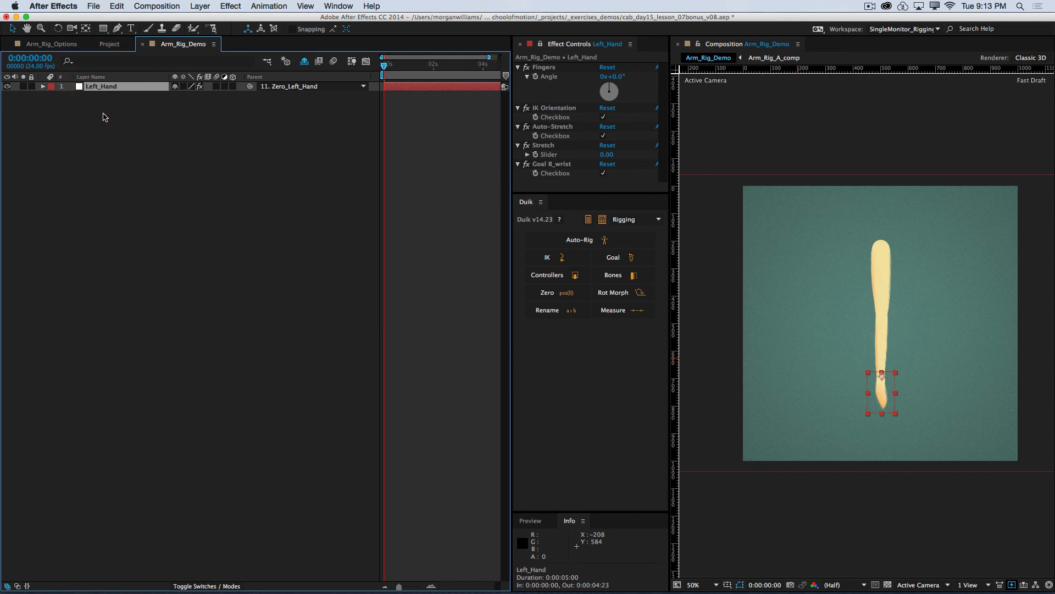
{"action": "key", "text": "p"}
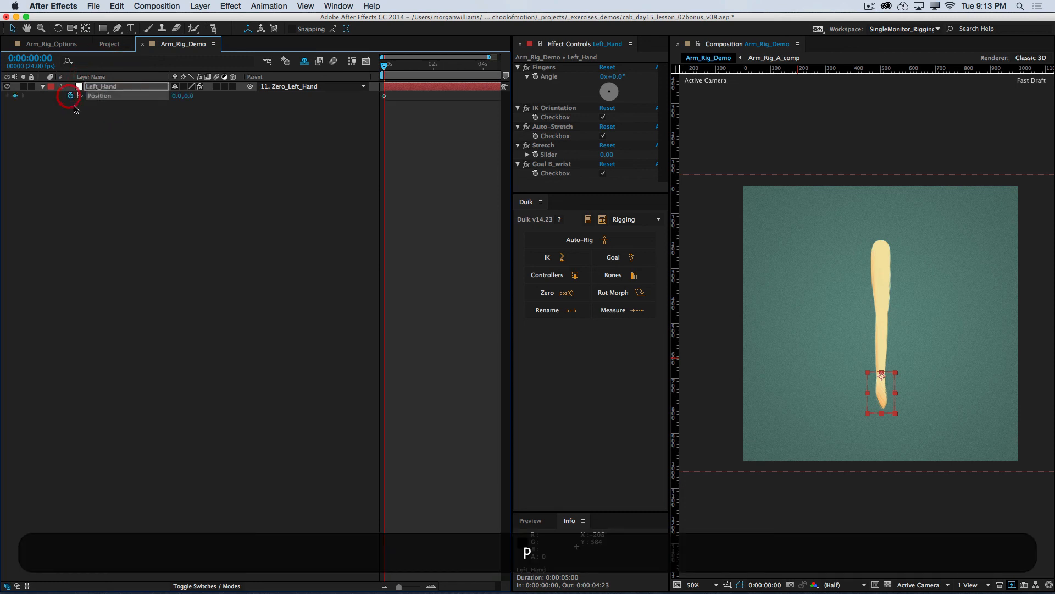
{"action": "key", "text": "r"}
{"action": "key", "text": "shift+p"}
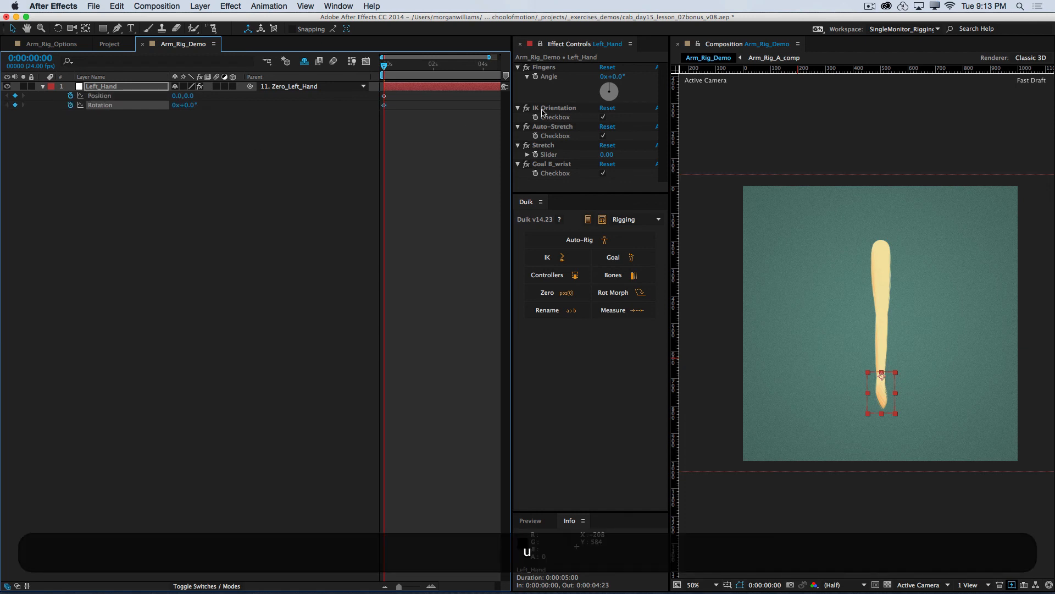
{"action": "left_click", "coordinate": [536, 77]}
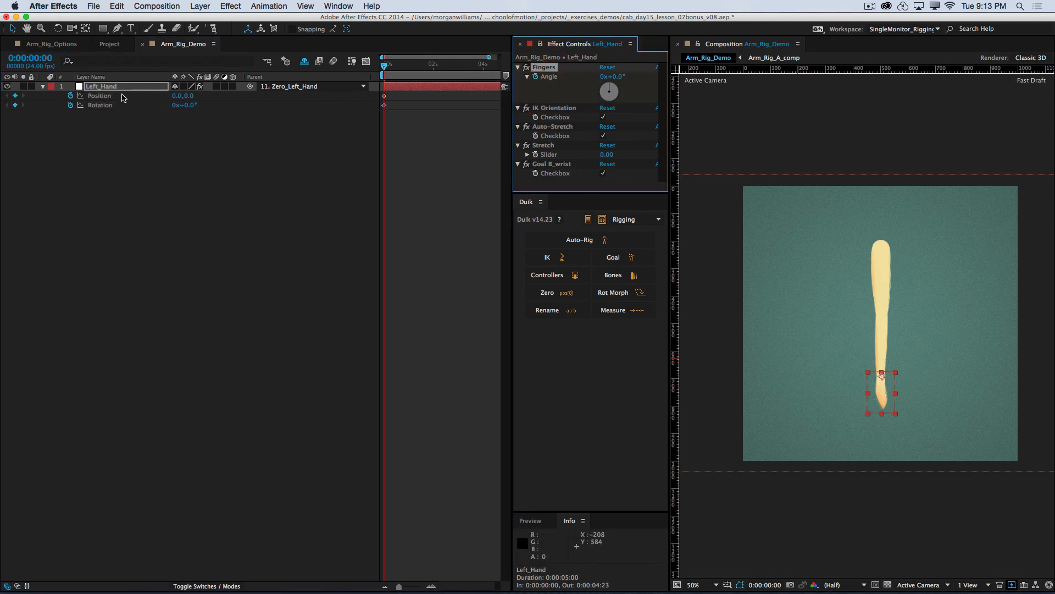
{"action": "left_click", "coordinate": [537, 118]}
{"action": "left_click", "coordinate": [159, 191]}
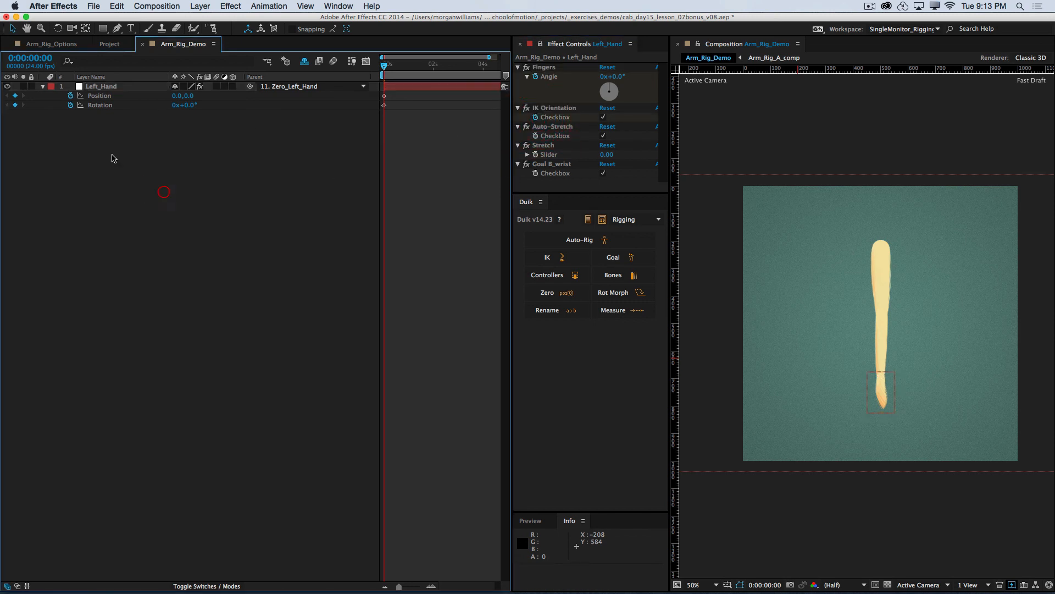
{"action": "left_click", "coordinate": [110, 88]}
{"action": "key", "text": "u"}
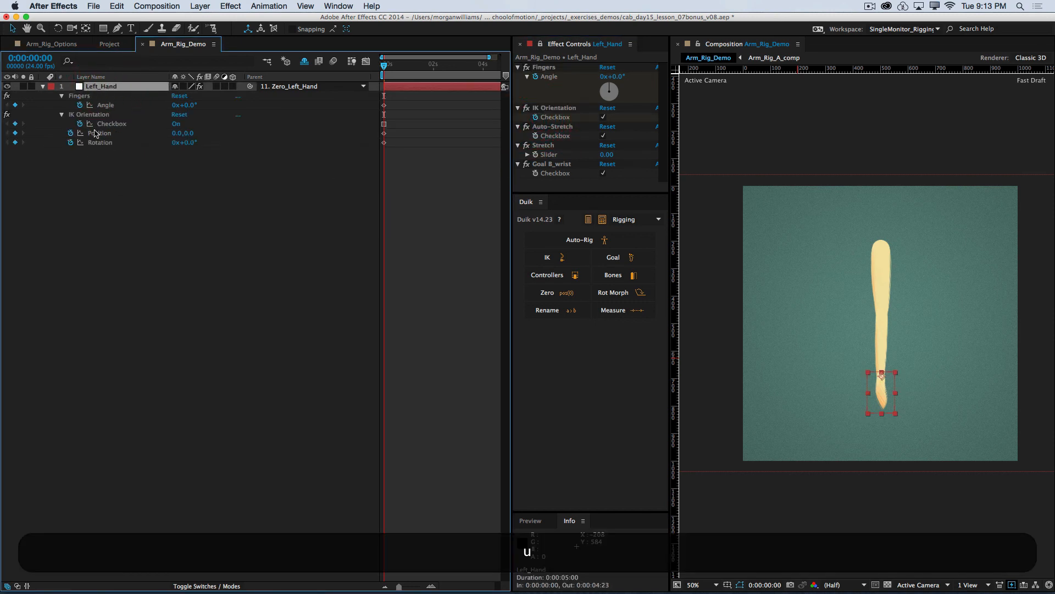
Step: Convert all of Left_Hand's first-frame keyframes to hold keyframes and deselect them
{"action": "left_click_drag", "start_coordinate": [421, 106], "coordinate": [365, 162]}
{"action": "left_click_drag", "start_coordinate": [401, 114], "coordinate": [379, 149]}
{"action": "left_click", "coordinate": [384, 145], "text": "alt+super"}
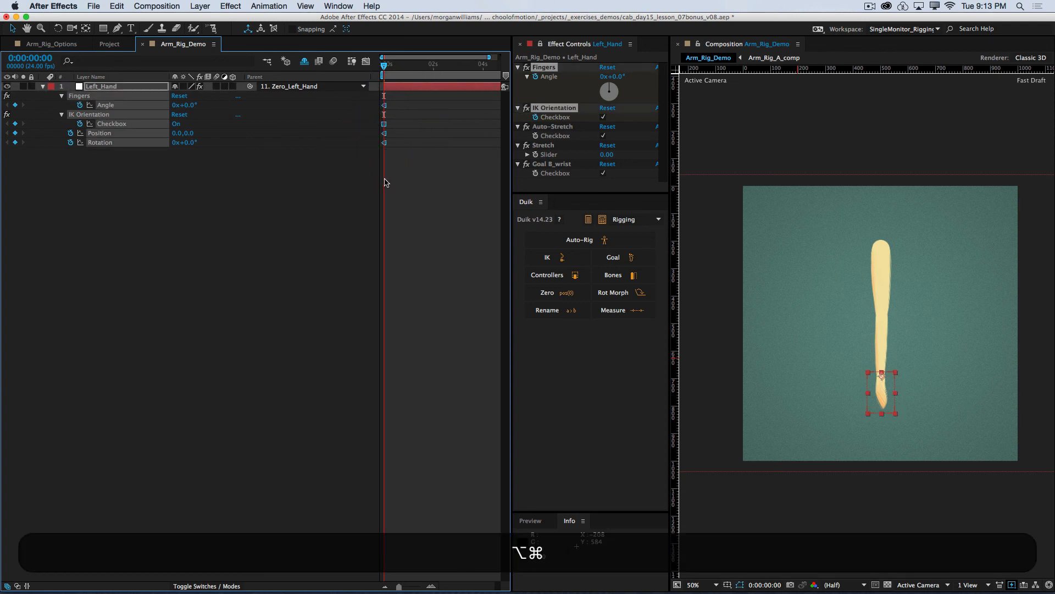
{"action": "left_click", "coordinate": [343, 210]}
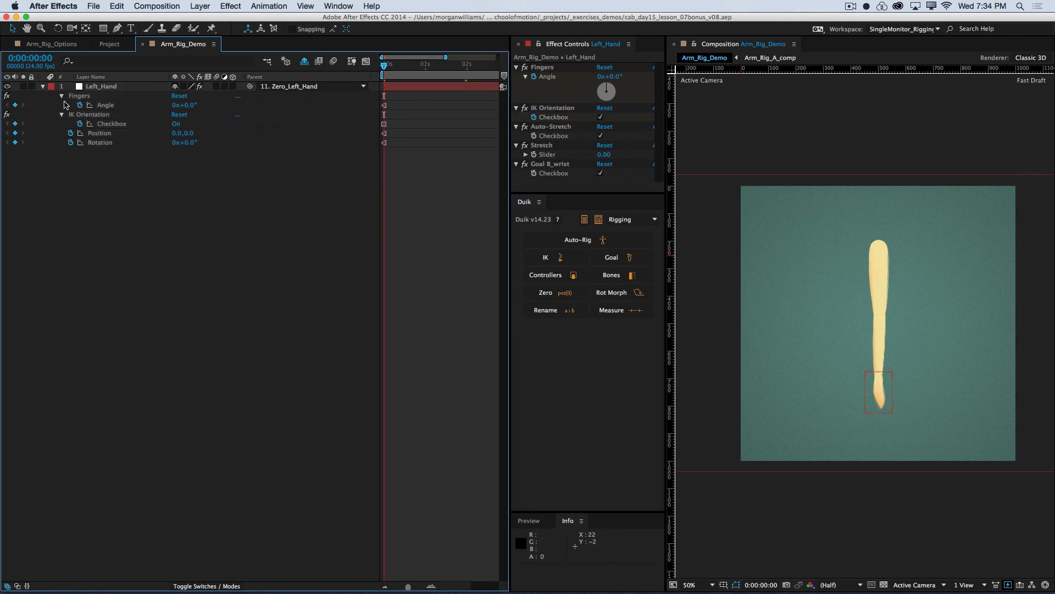
Step: Try scaling Left_Hand horizontally to 324% by its bounding handle, and undo the scaling
{"action": "left_click", "coordinate": [865, 395]}
{"action": "left_click_drag", "start_coordinate": [865, 394], "coordinate": [833, 397]}
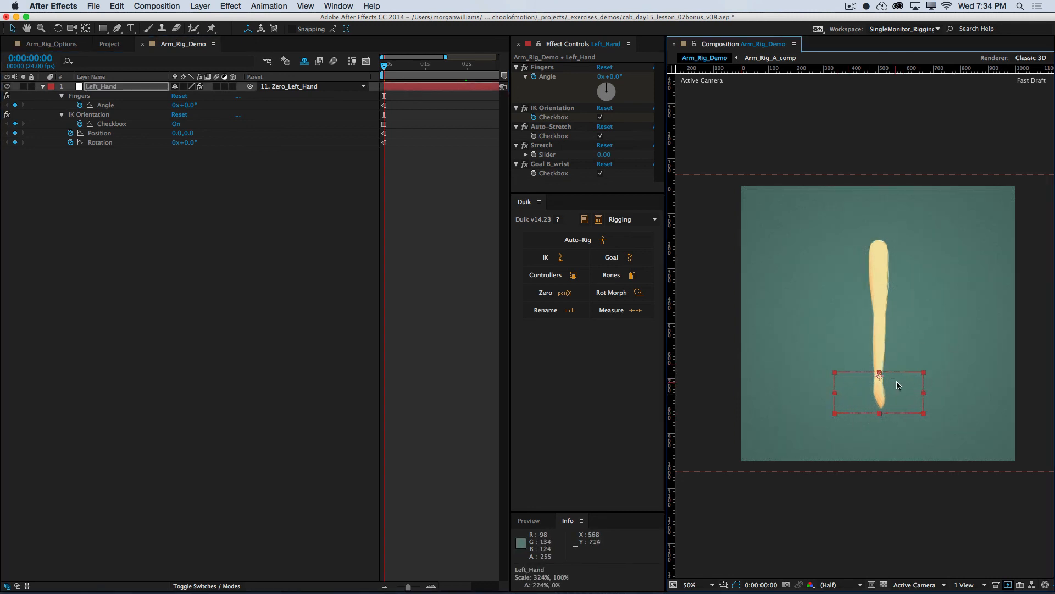
{"action": "key", "text": "super+z"}
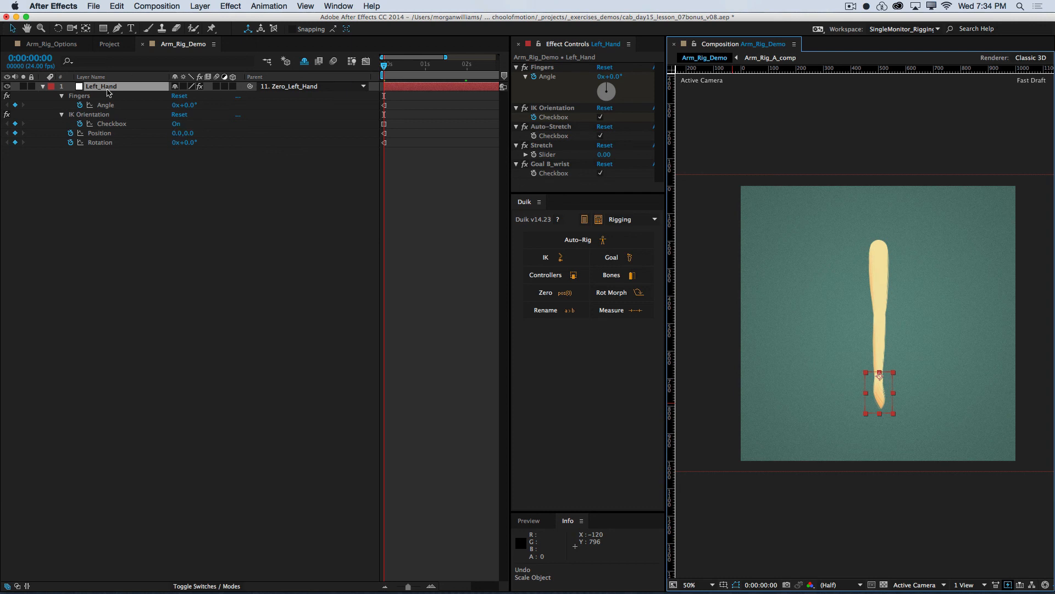
Step: Lock Left_Hand's Scale with the expression [100,100], and show the layer's keyframed properties again
{"action": "key", "text": "s"}
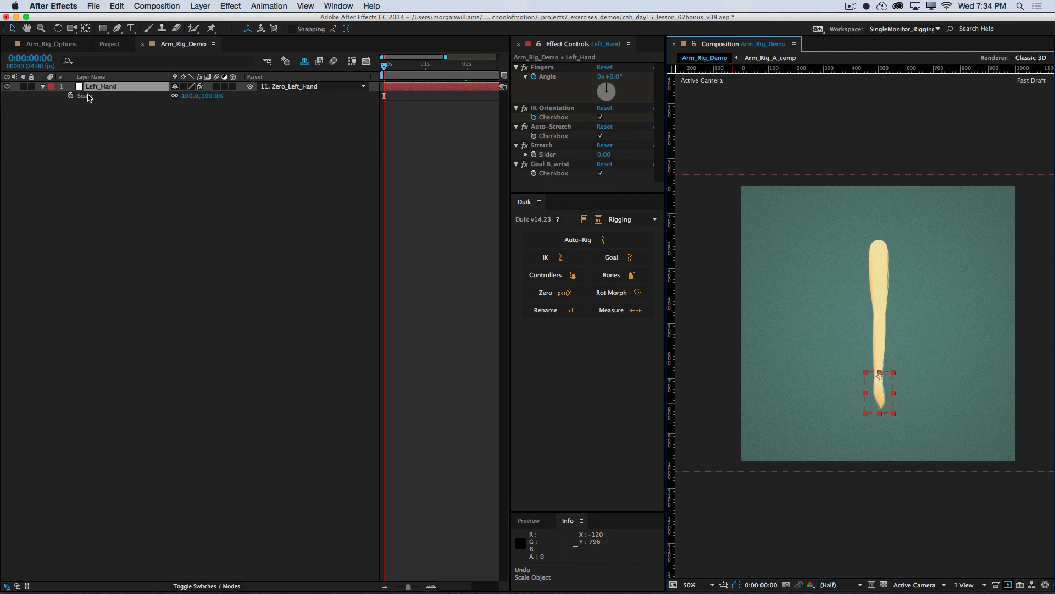
{"action": "left_click", "coordinate": [70, 96], "text": "alt"}
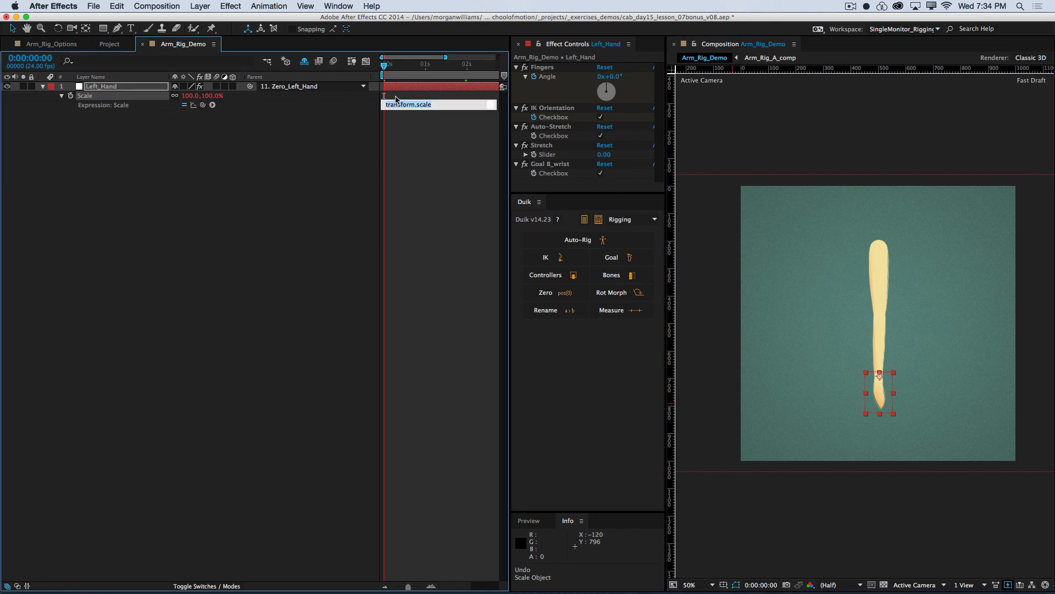
{"action": "key", "text": "BackSpace"}
{"action": "left_click", "coordinate": [420, 134]}
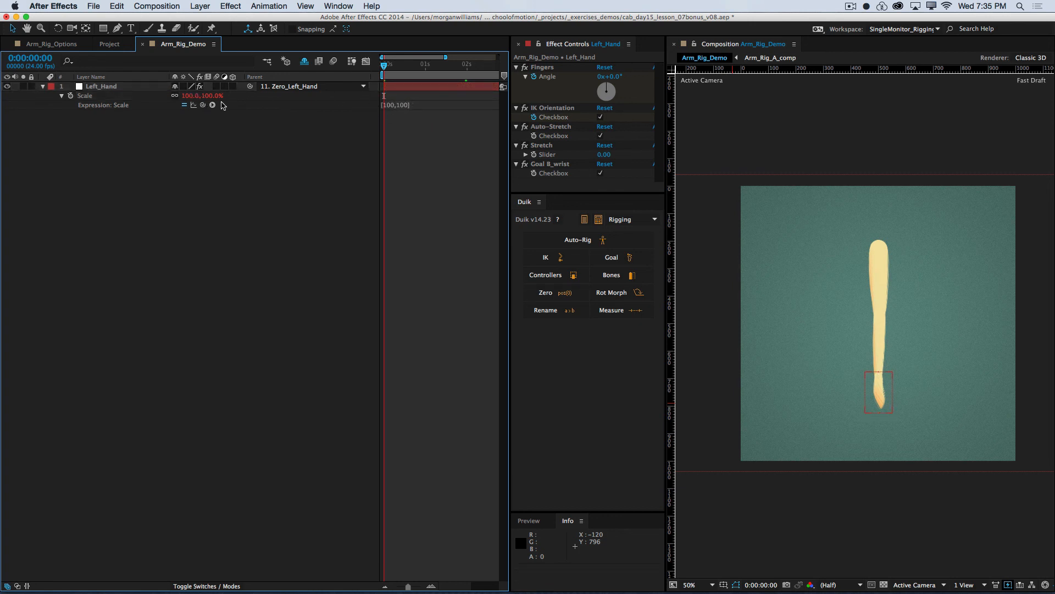
{"action": "left_click", "coordinate": [88, 95]}
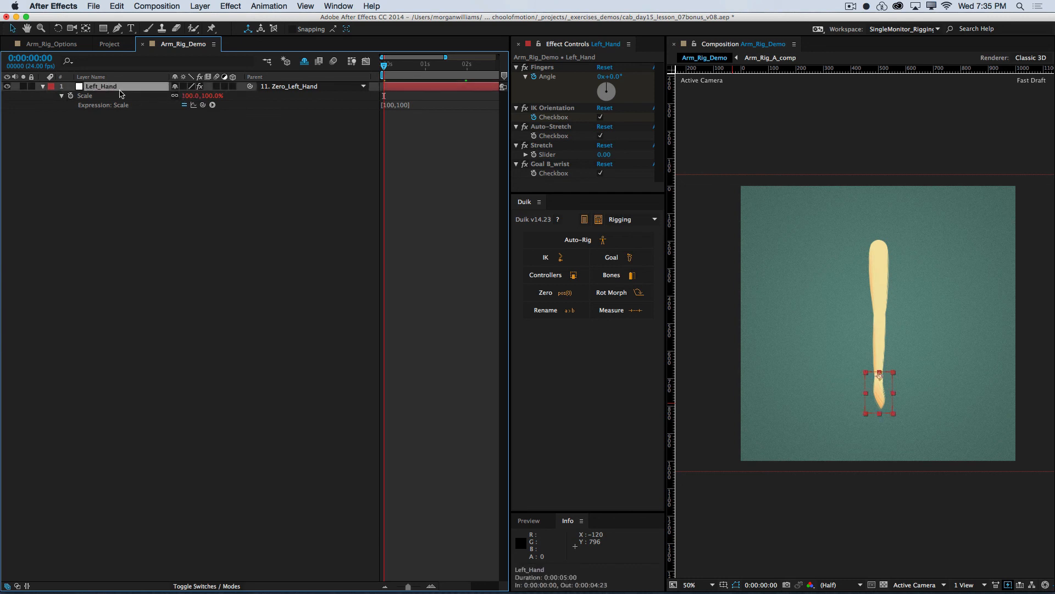
{"action": "key", "text": "u"}
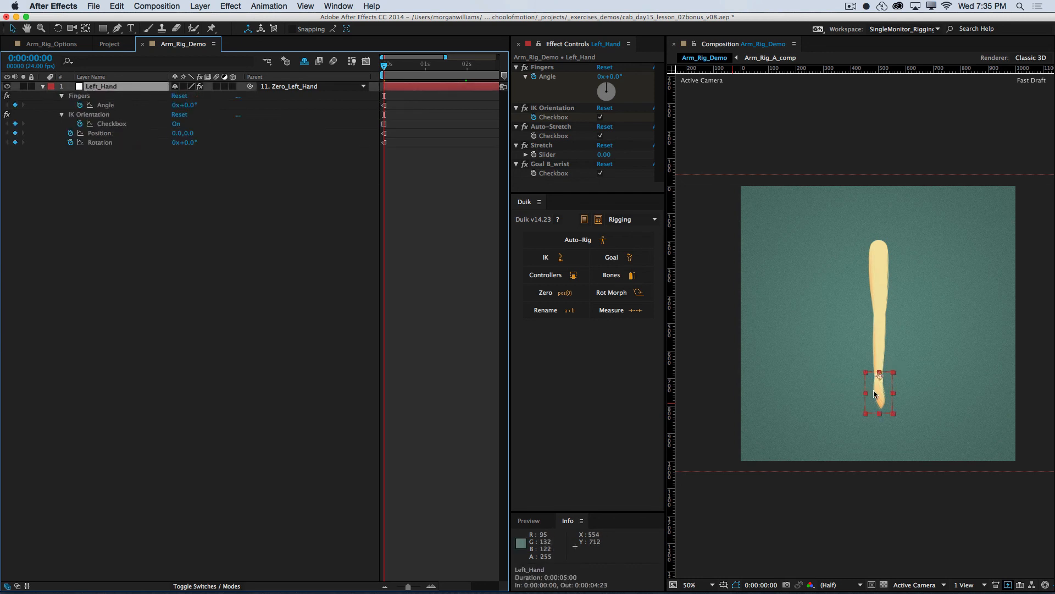
Step: Try moving Left_Hand from its side handle to about -30, -64, undo the move and deselect the layer
{"action": "left_click_drag", "start_coordinate": [865, 393], "coordinate": [895, 377]}
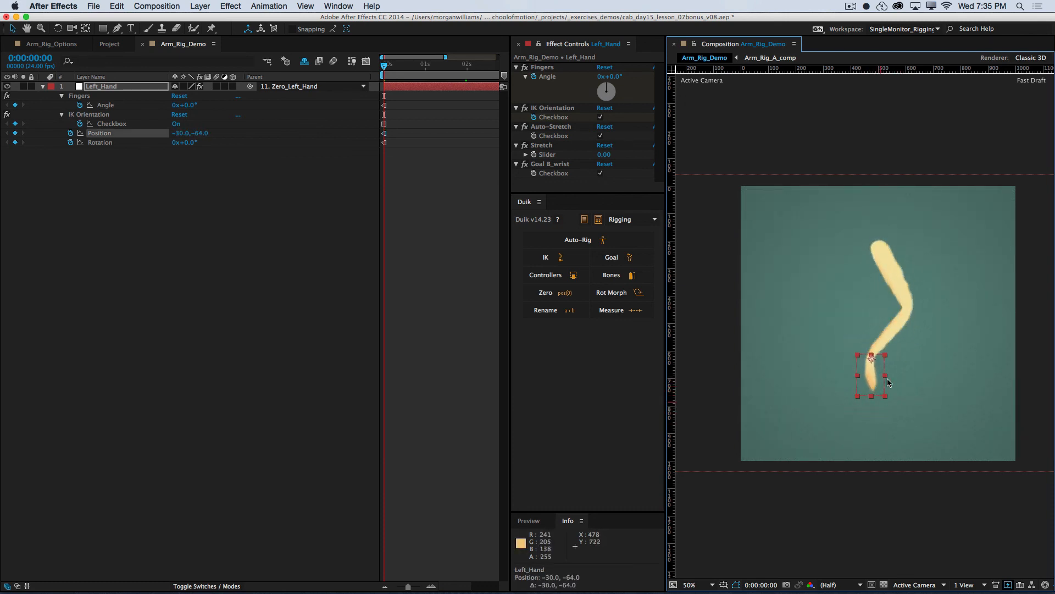
{"action": "key", "text": "super+z"}
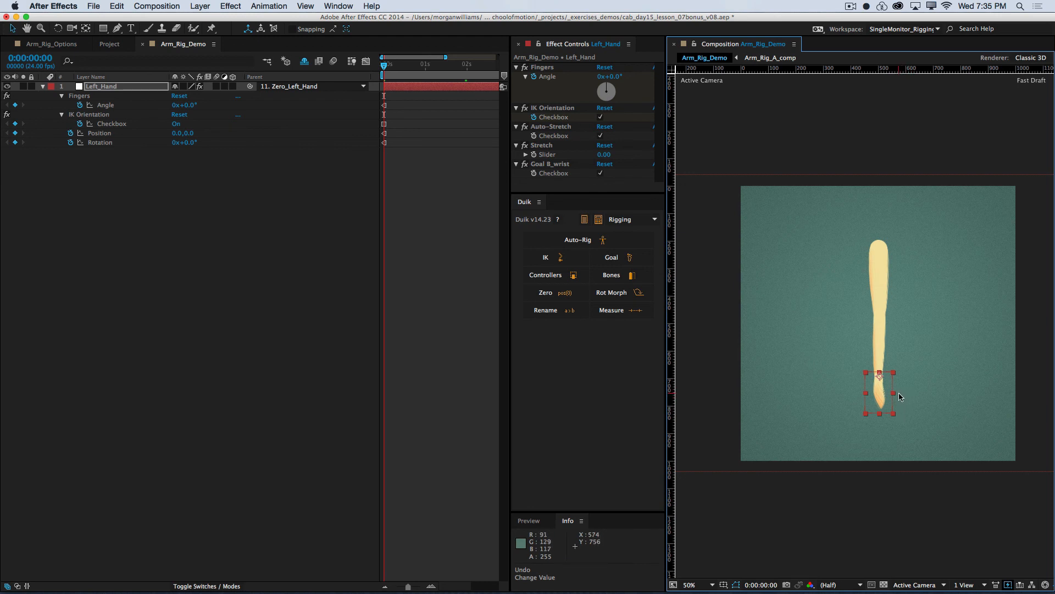
{"action": "left_click", "coordinate": [121, 193]}
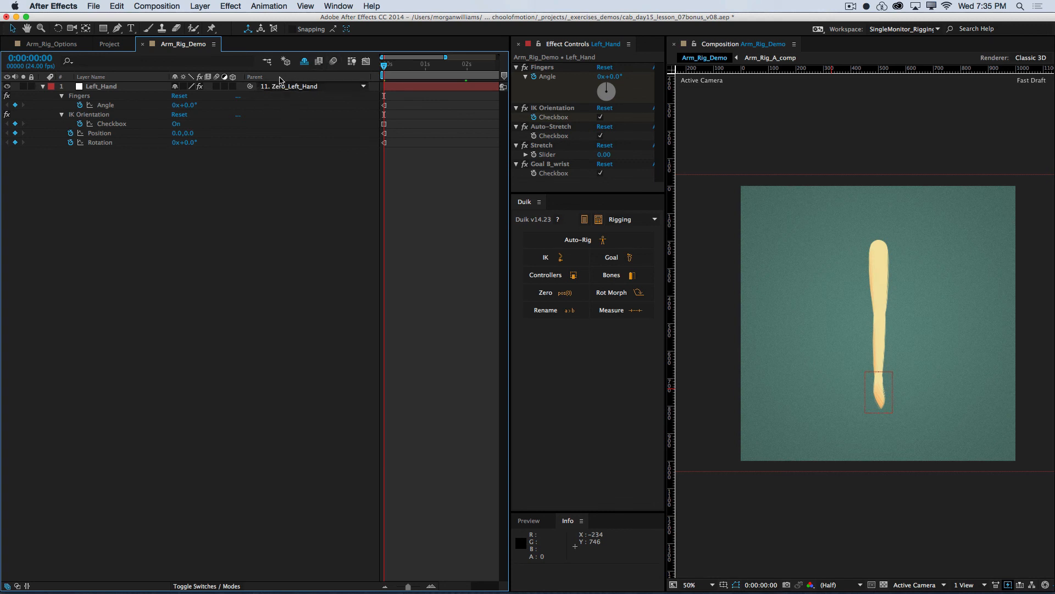
Step: Hide the Parent column in the Arm_Rig_Demo timeline
{"action": "right_click", "coordinate": [280, 80]}
{"action": "mouse_move", "coordinate": [330, 114]}
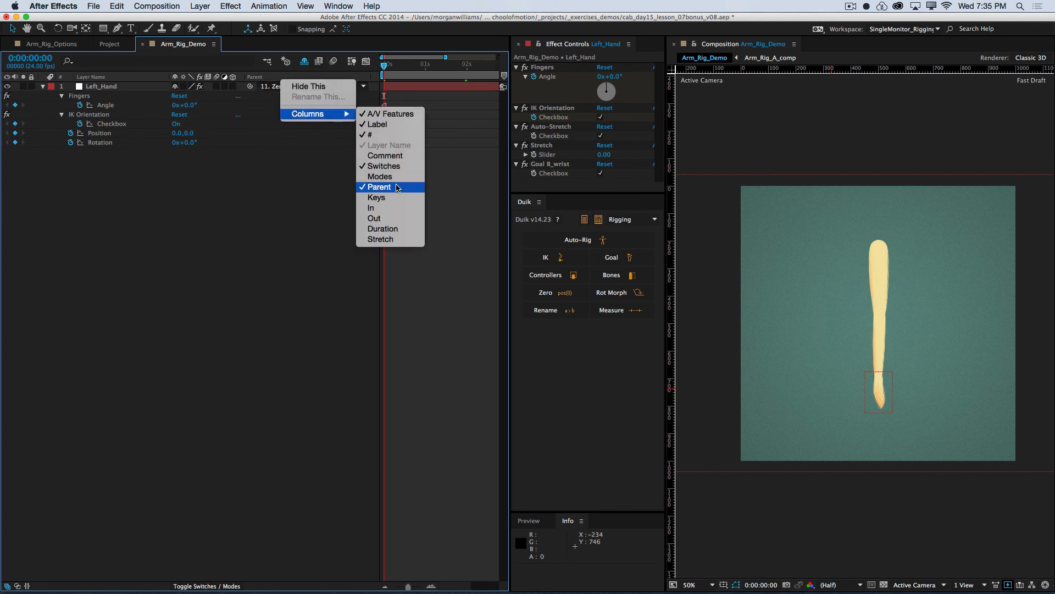
{"action": "left_click", "coordinate": [396, 187]}
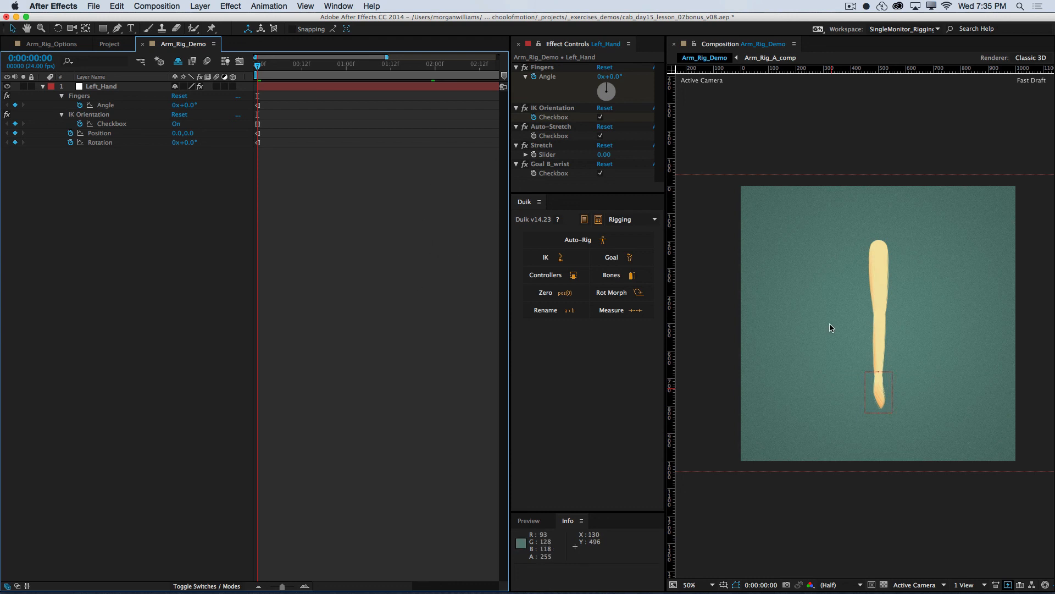
Step: Test the arm bend by moving Left_Hand up and inward, and undo the move
{"action": "left_click_drag", "start_coordinate": [885, 405], "coordinate": [864, 387]}
{"action": "key", "text": "super+z"}
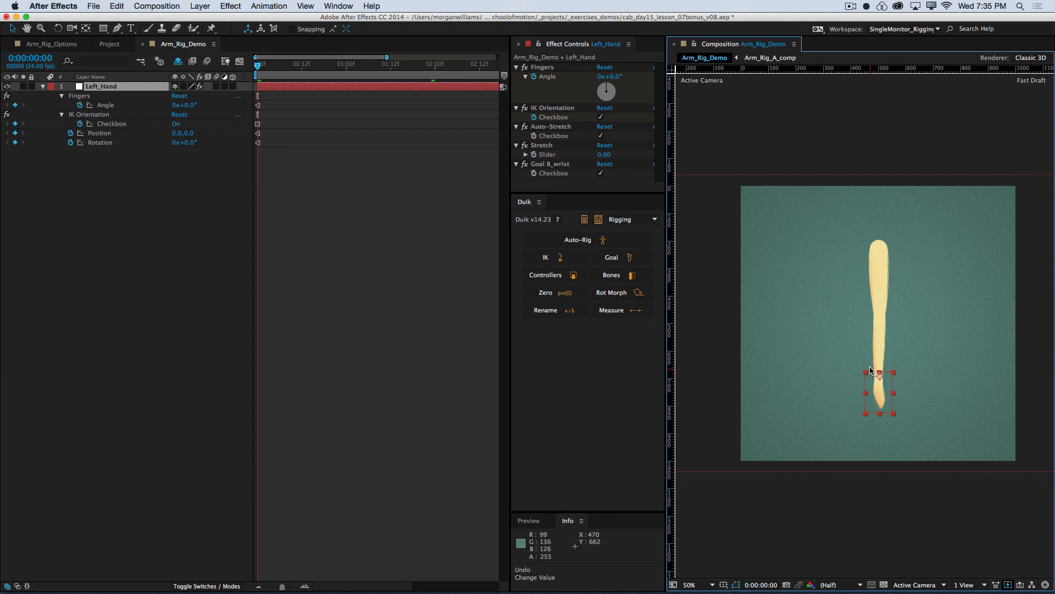